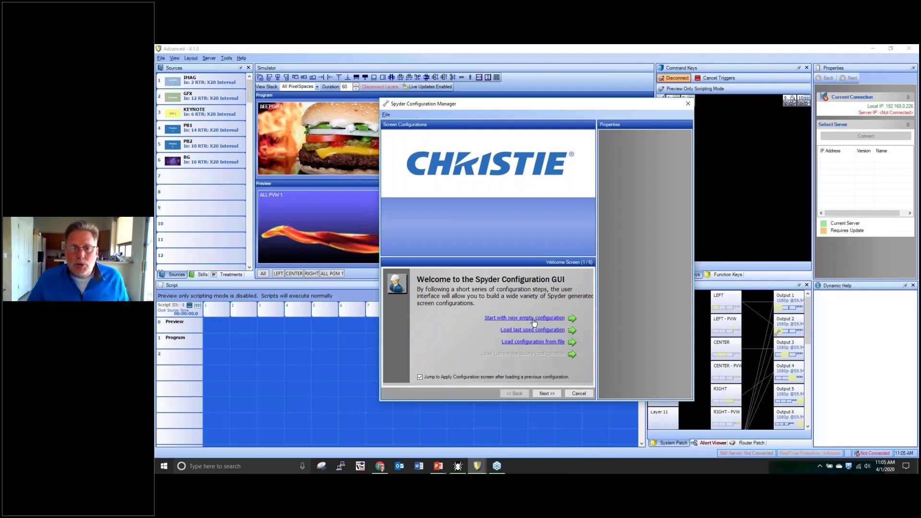
# Start a new empty configuration with frame 0 set as a virtual frame of model X20 1608.
pyautogui.click(535, 318)
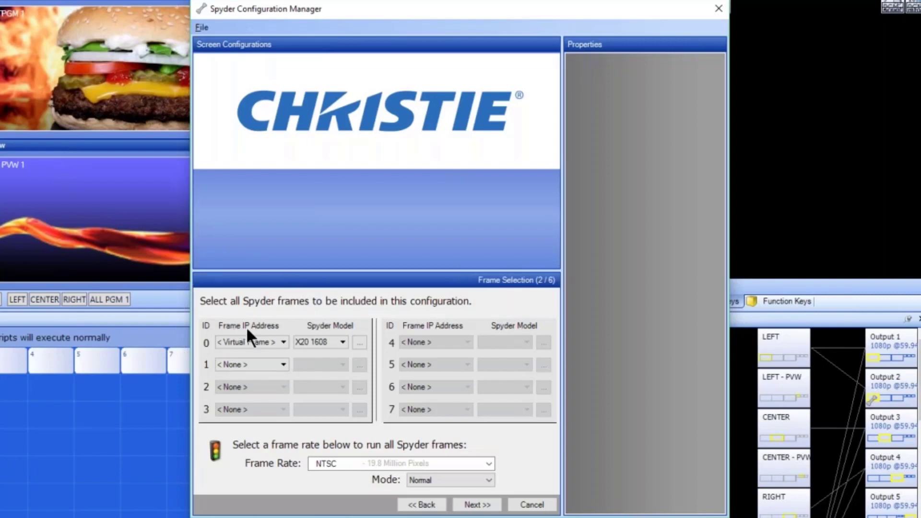
pyautogui.click(282, 345)
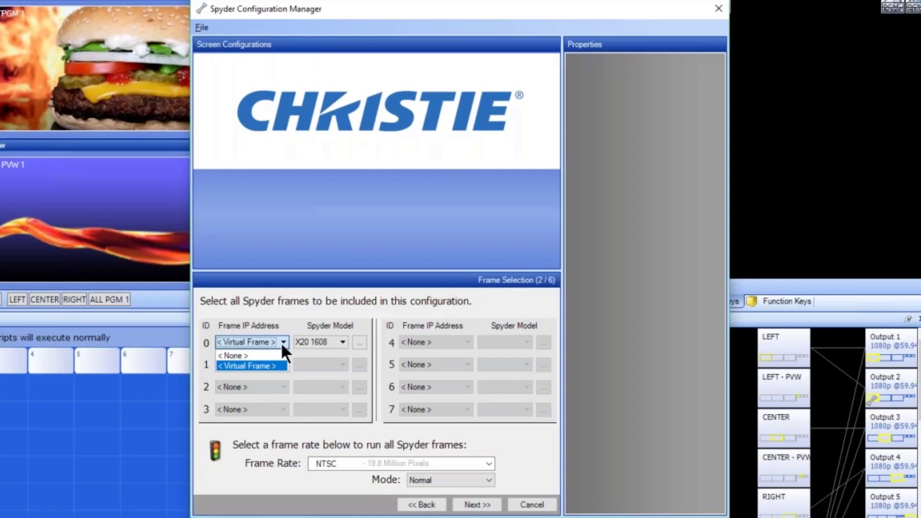
pyautogui.click(245, 365)
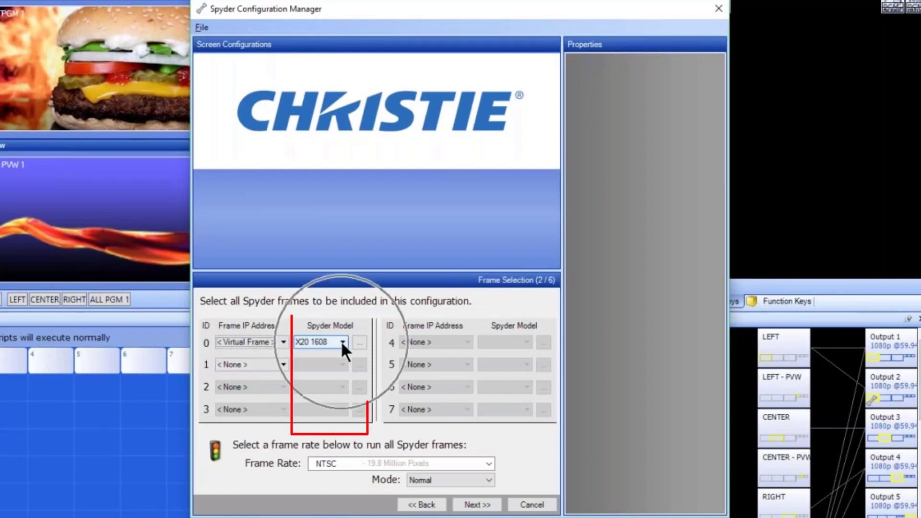
pyautogui.click(343, 342)
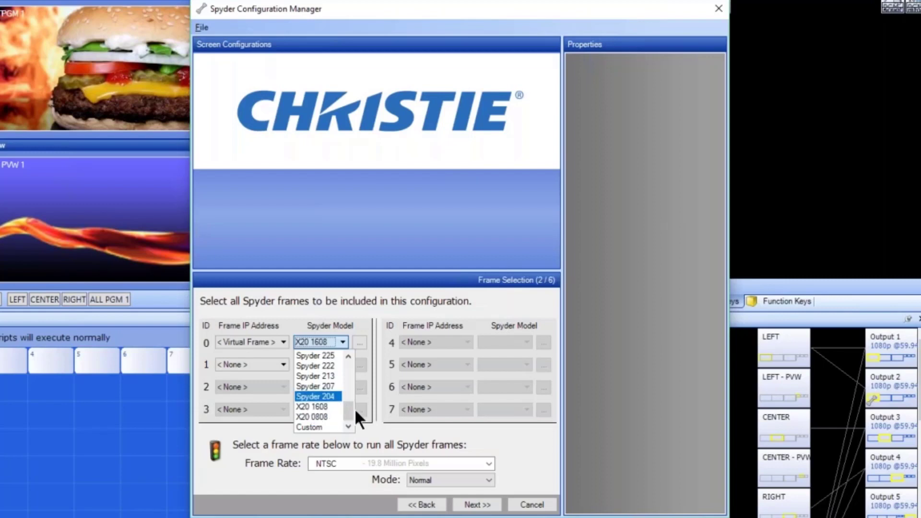
pyautogui.moveTo(352, 408)
pyautogui.mouseDown()
pyautogui.moveTo(352, 367)
pyautogui.moveTo(344, 412)
pyautogui.mouseUp()
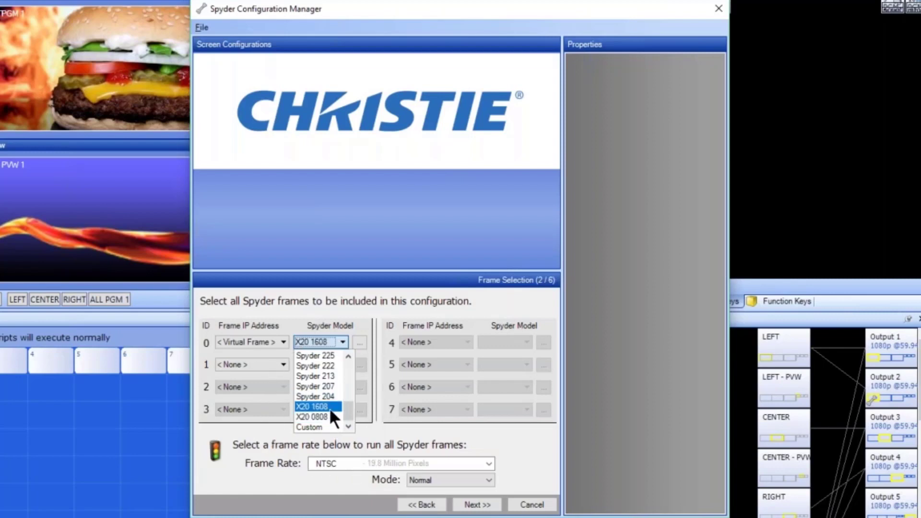
pyautogui.click(330, 408)
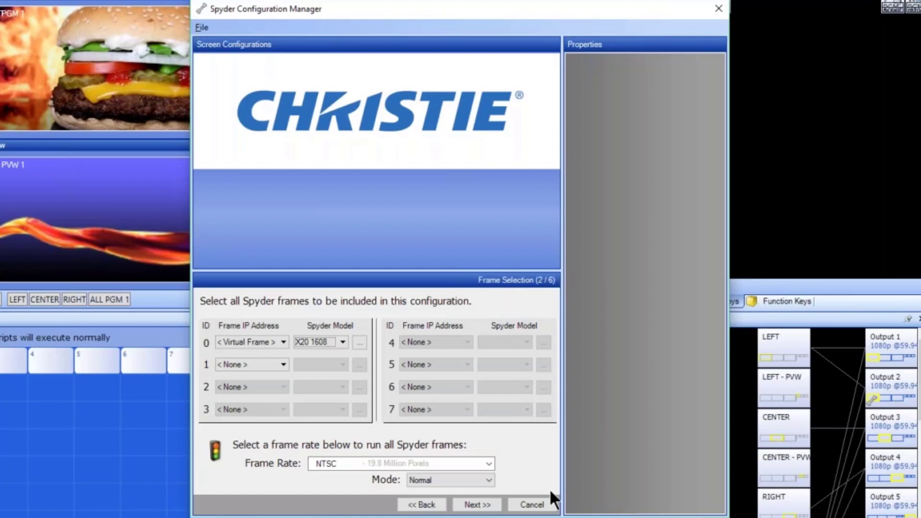
# Run all frames at the NTSC rate in Normal mode and continue to the layout template page.
pyautogui.click(488, 463)
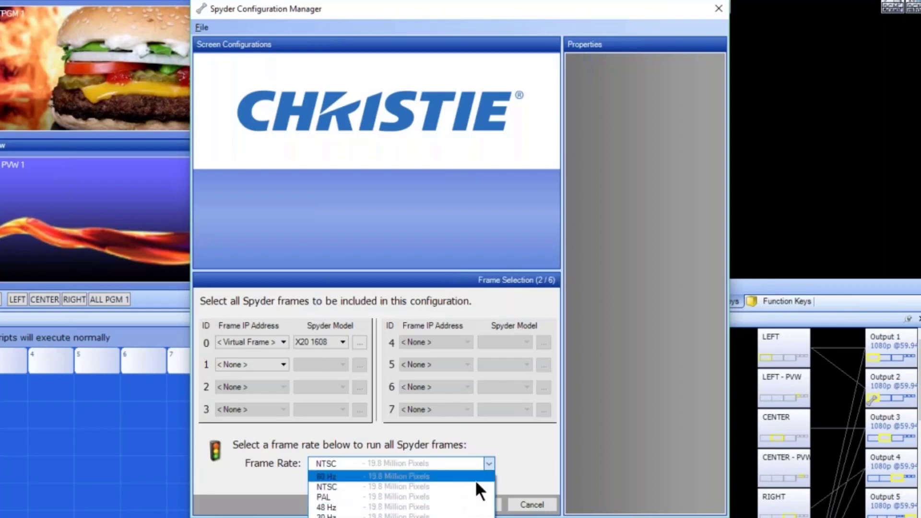
pyautogui.click(350, 488)
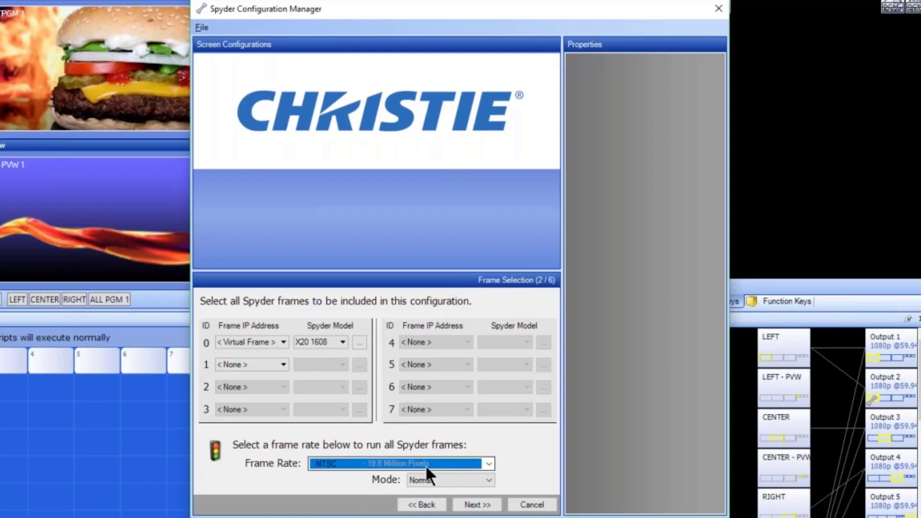
pyautogui.click(477, 480)
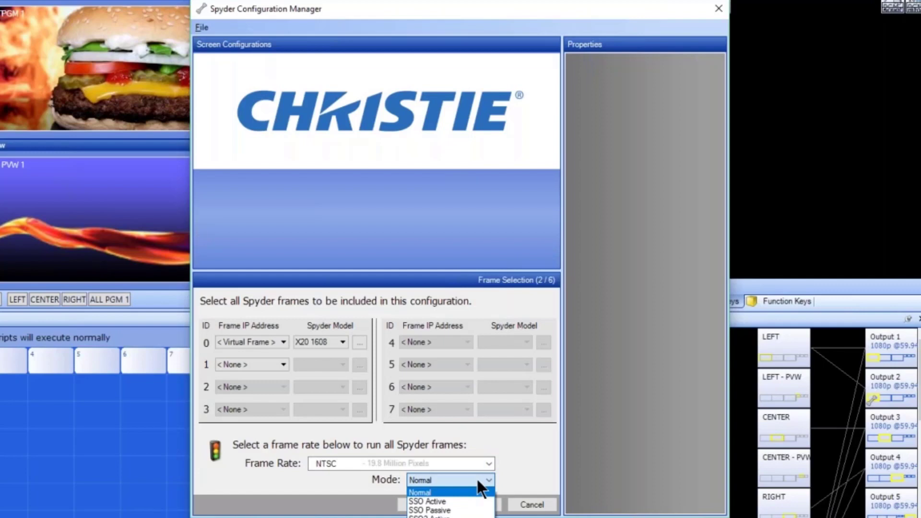
pyautogui.click(479, 481)
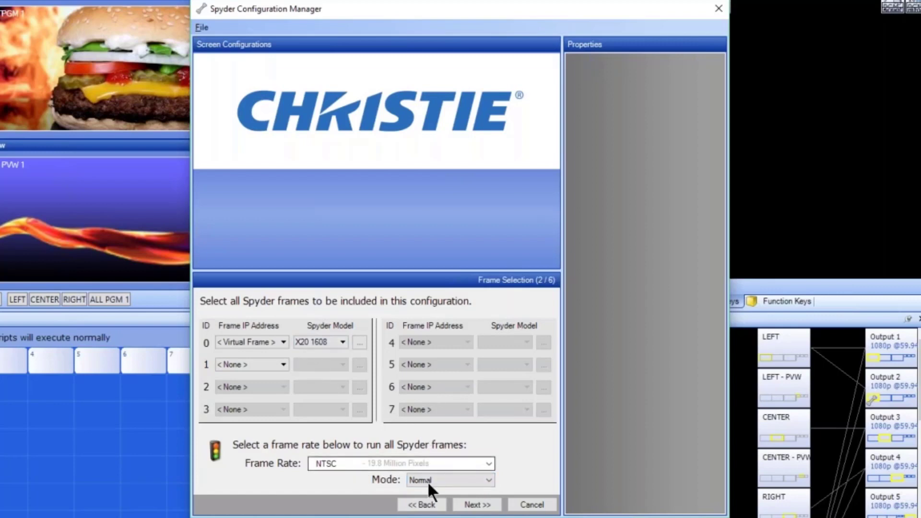
pyautogui.click(482, 506)
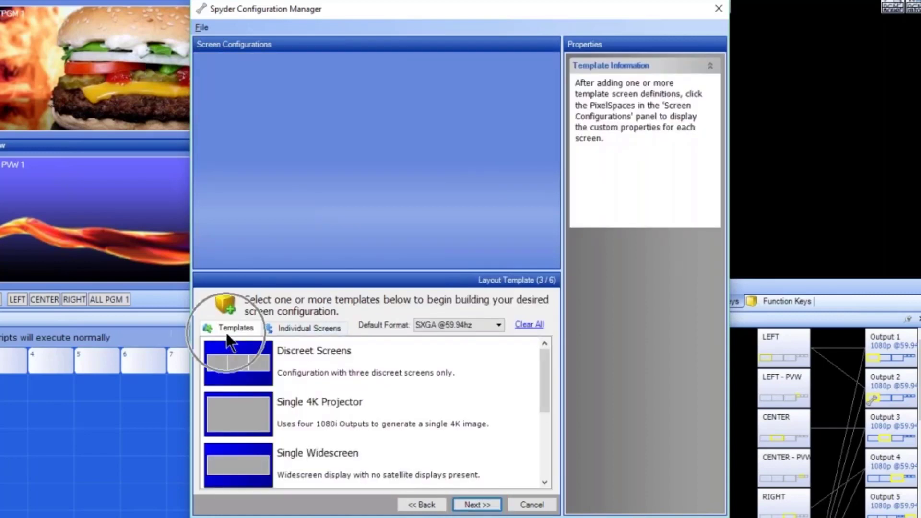
# Compare the template and individual screen options and look through the available default formats.
pyautogui.click(294, 330)
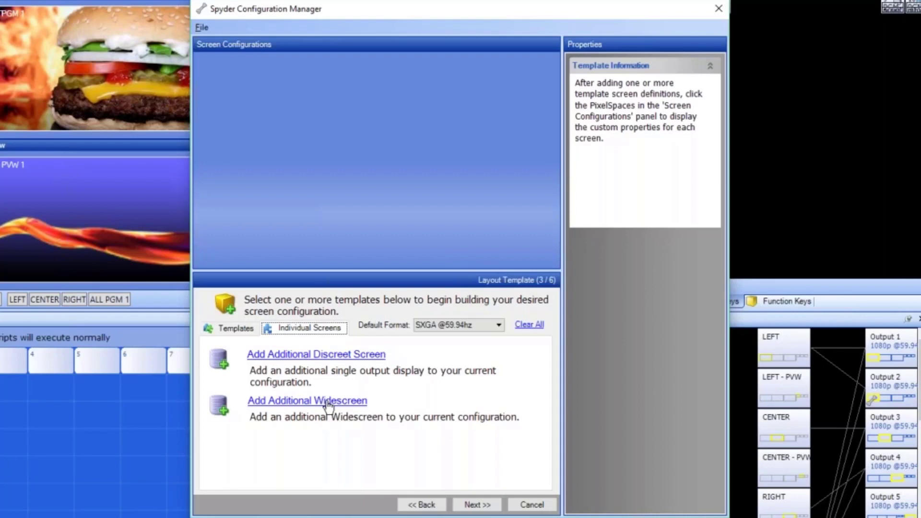
pyautogui.click(236, 328)
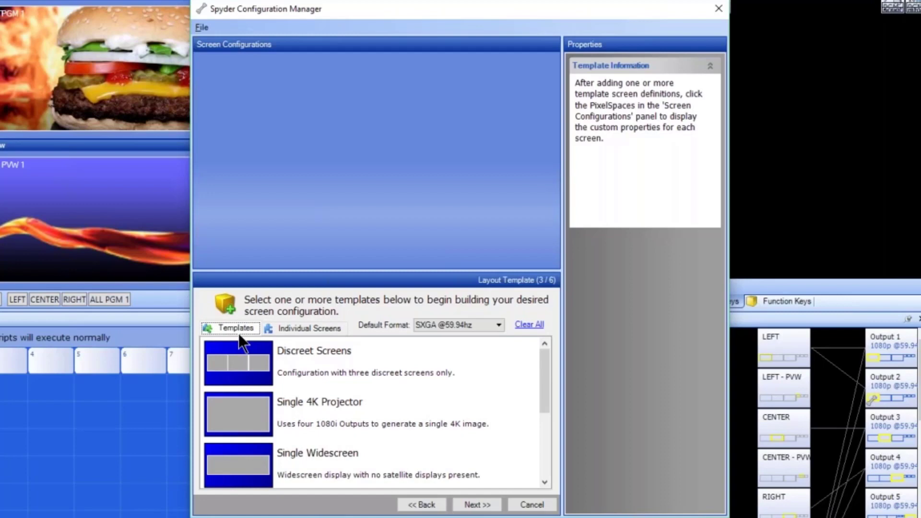
pyautogui.click(294, 328)
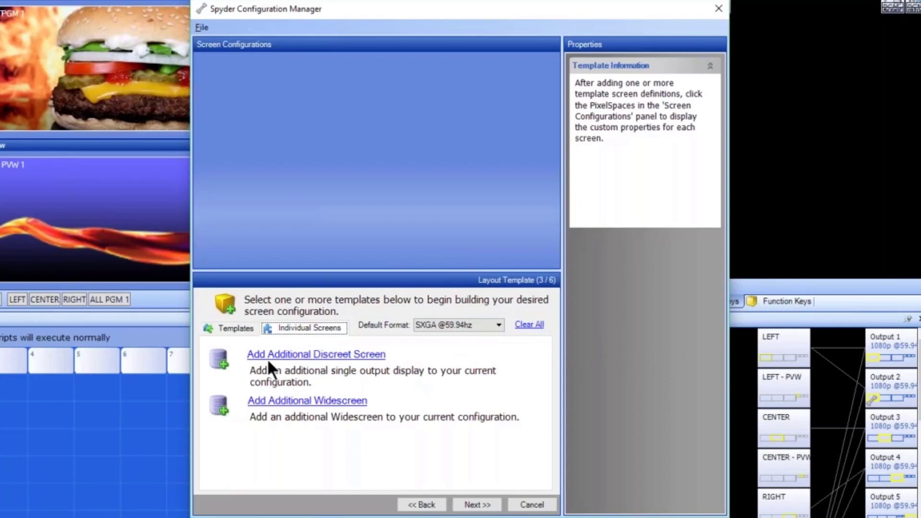
pyautogui.click(498, 325)
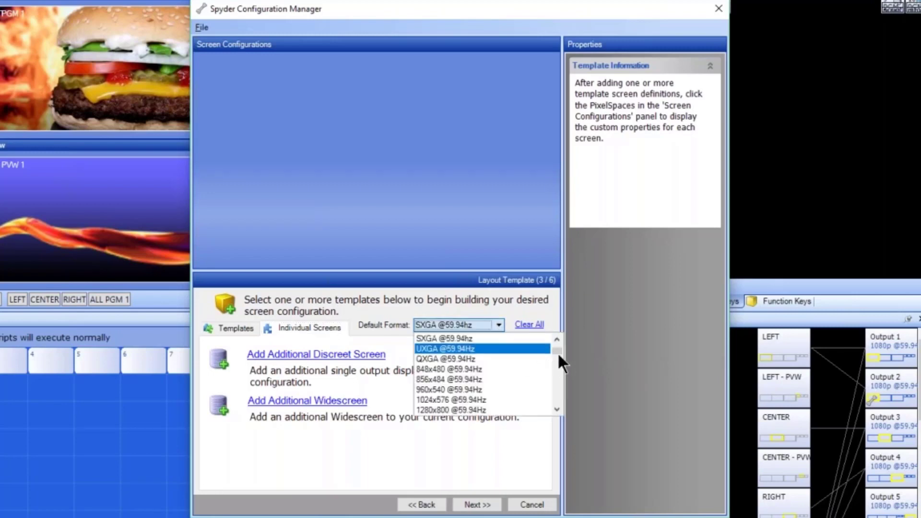
pyautogui.moveTo(557, 349)
pyautogui.mouseDown()
pyautogui.moveTo(558, 392)
pyautogui.moveTo(561, 339)
pyautogui.mouseUp()
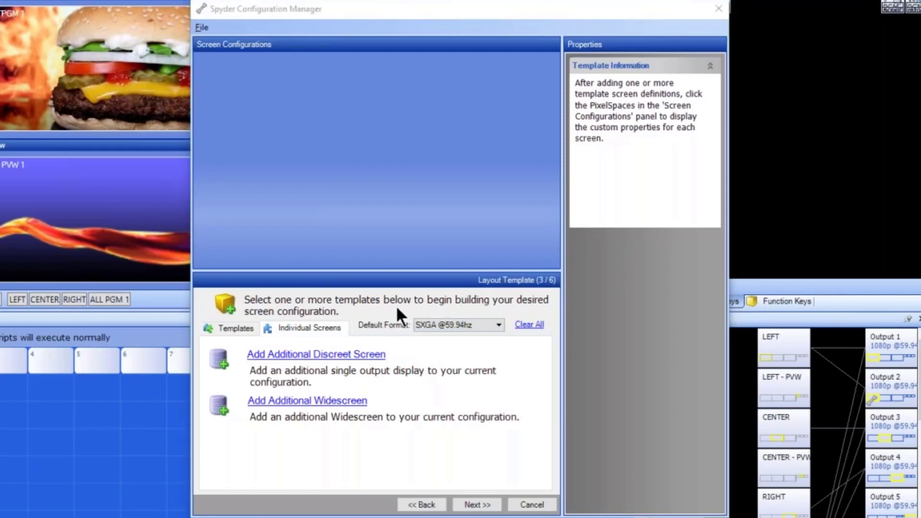
# Check the single pixelspace sample slide, return to Spyder Configuration Manager and add an additional widescreen to the configuration.
pyautogui.hotkey('alt', 'Tab')
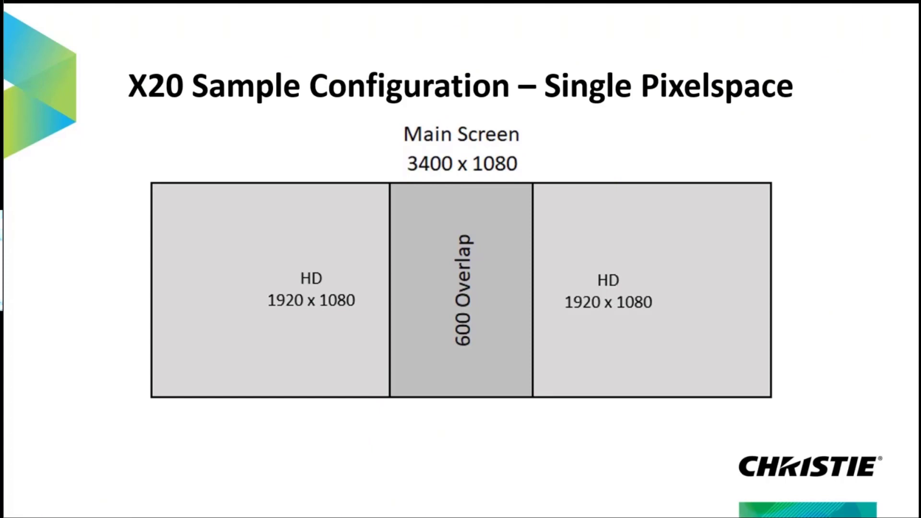
pyautogui.hotkey('alt', 'Tab')
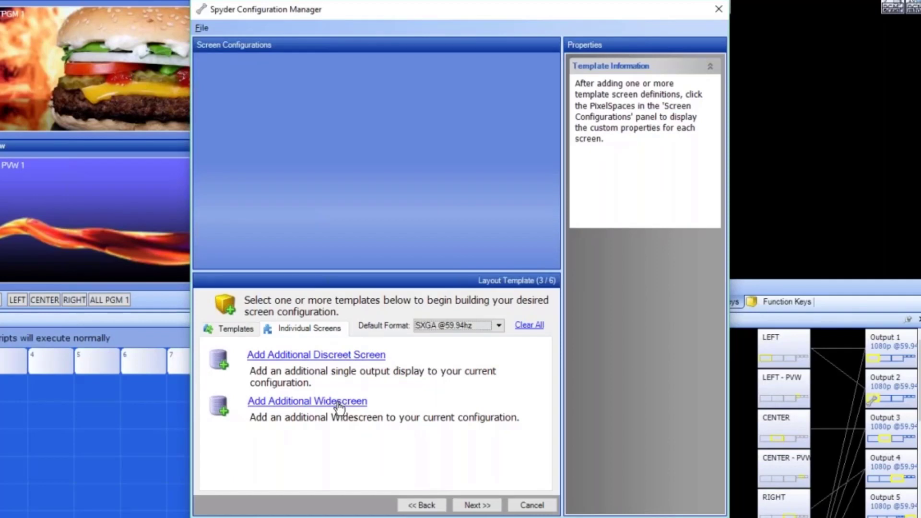
pyautogui.click(339, 405)
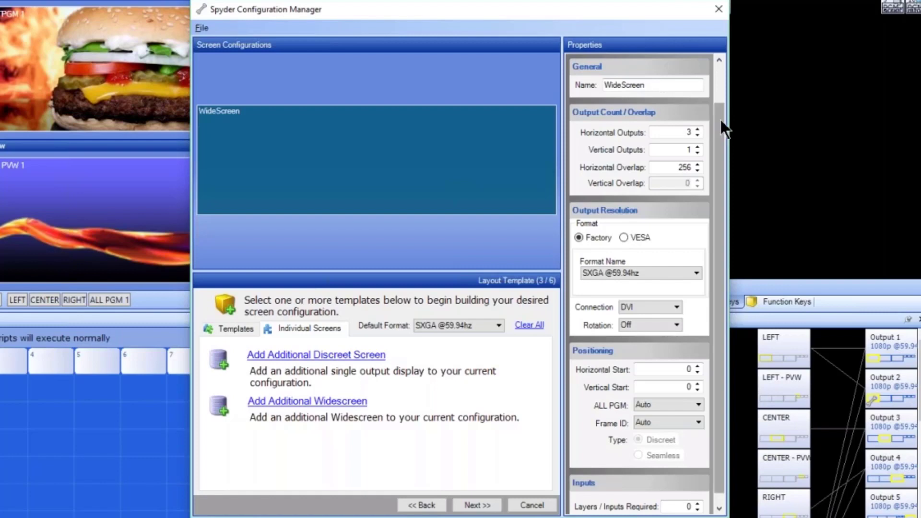
pyautogui.moveTo(718, 119); pyautogui.dragTo(720, 137)
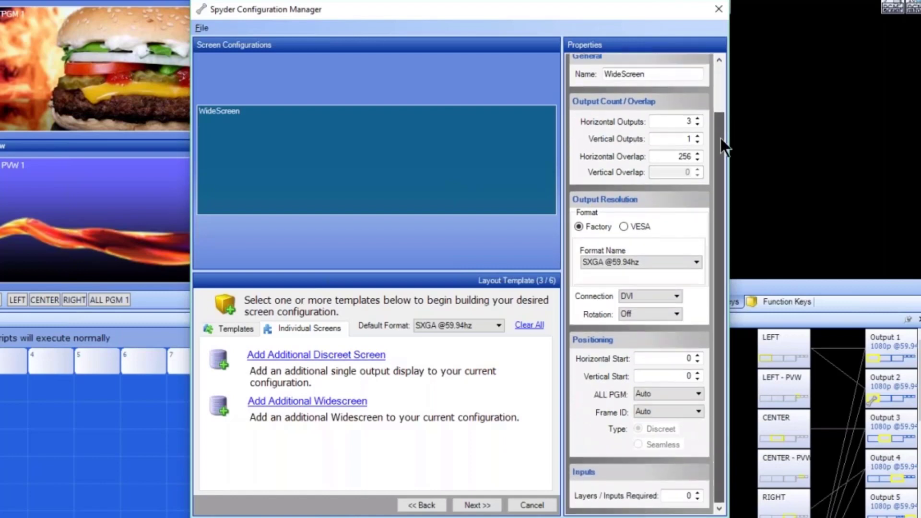
# Rename the widescreen as Main Screen.
pyautogui.click(662, 75)
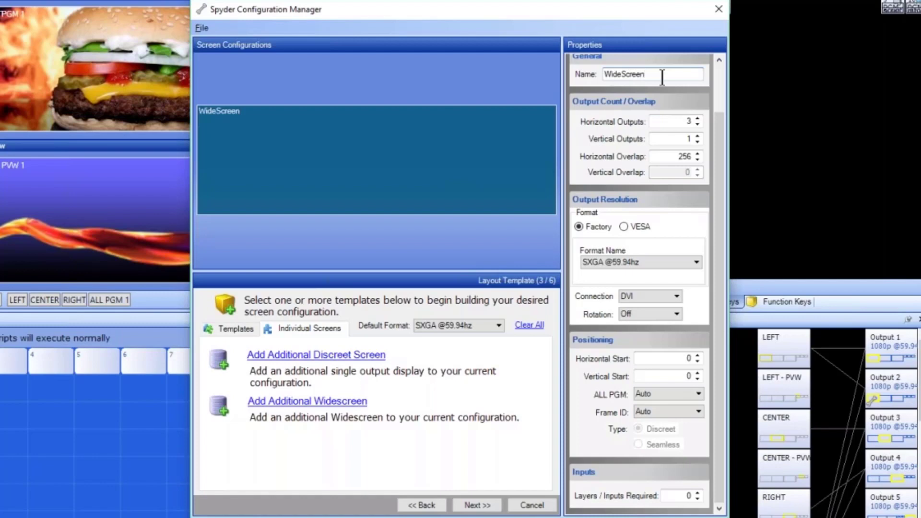
pyautogui.press('BackSpace')
pyautogui.press('BackSpace')
pyautogui.press('BackSpace')
pyautogui.press('BackSpace')
pyautogui.press('BackSpace')
pyautogui.press('BackSpace')
pyautogui.press('BackSpace')
pyautogui.press('BackSpace')
pyautogui.press('BackSpace')
pyautogui.press('BackSpace')
pyautogui.write('Main')
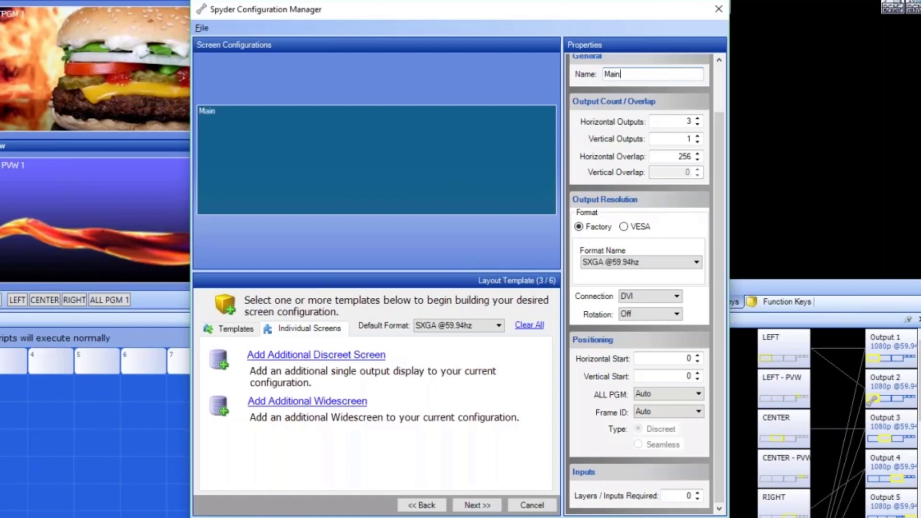
pyautogui.write(' Screen')
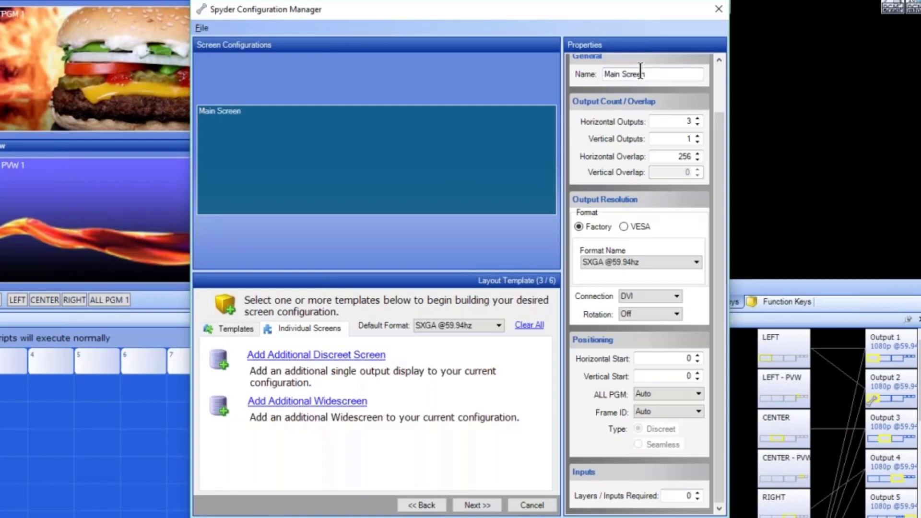
# Set the Main Screen's horizontal output count to 2.
pyautogui.click(628, 116)
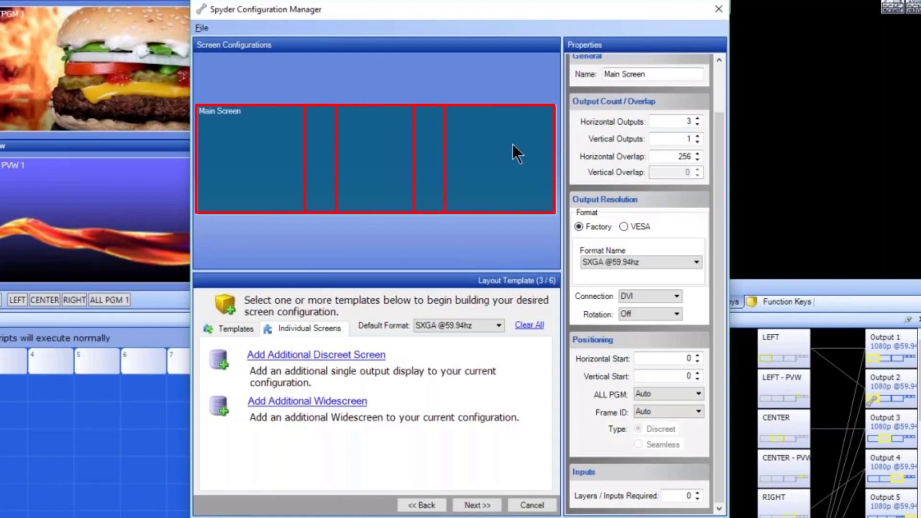
pyautogui.click(698, 118)
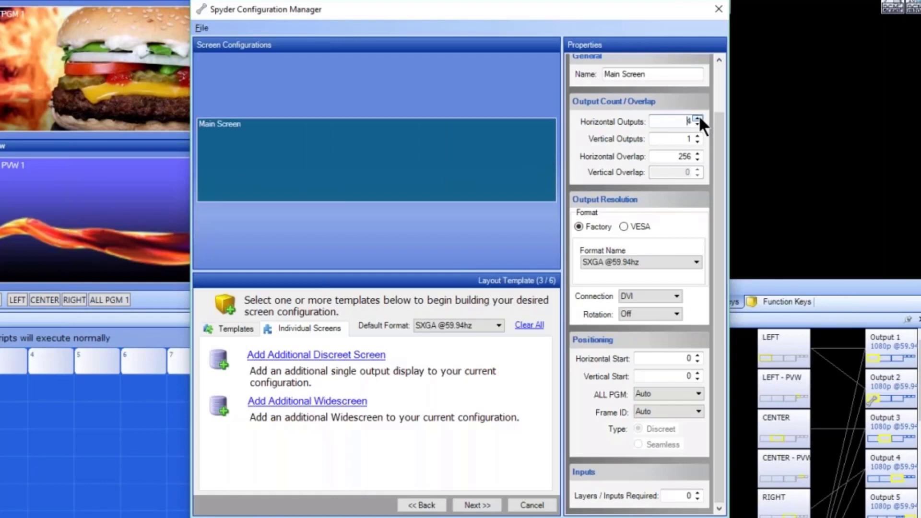
pyautogui.click(698, 118)
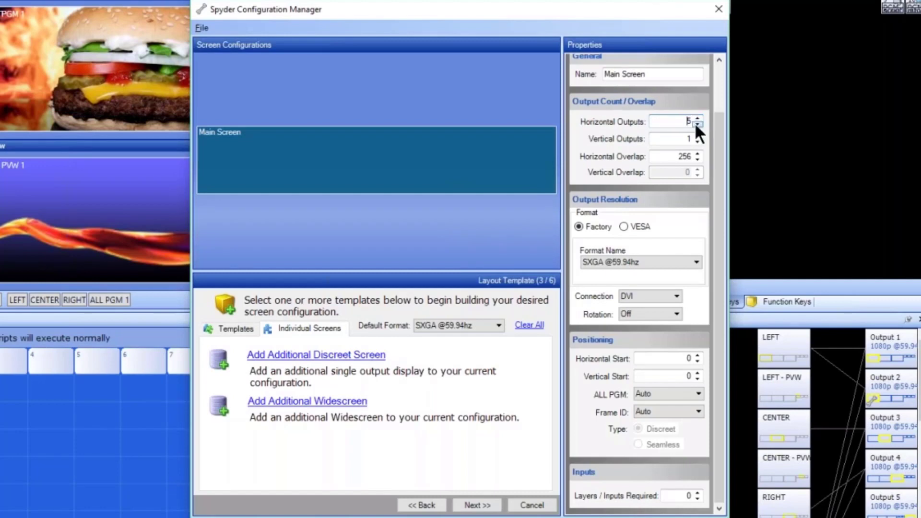
pyautogui.click(697, 124)
pyautogui.click(697, 123)
pyautogui.click(697, 124)
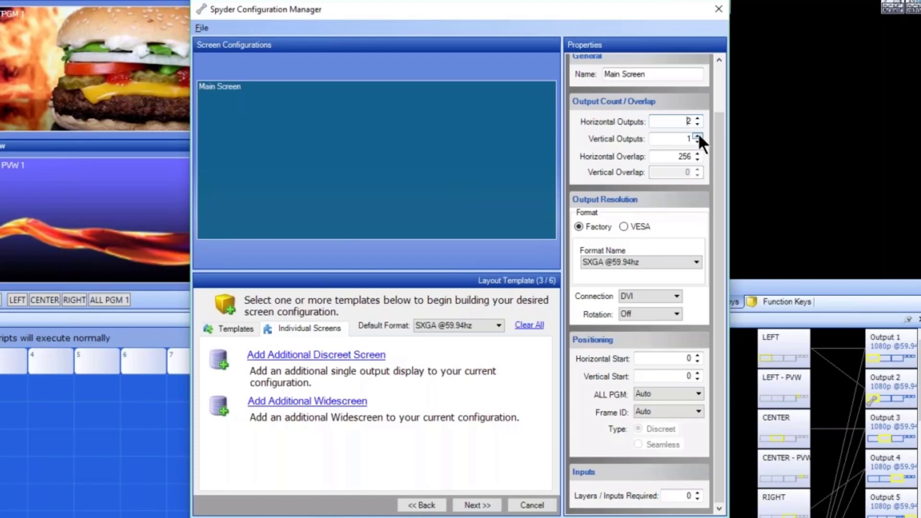
# Try a vertical output count of 4 on the Main Screen and return it to 1.
pyautogui.click(698, 136)
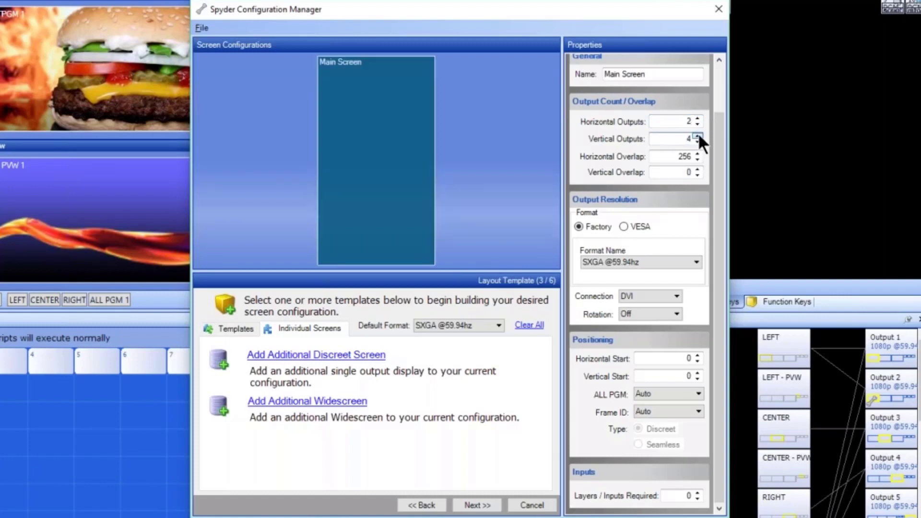
pyautogui.click(698, 141)
pyautogui.click(698, 141)
pyautogui.click(697, 140)
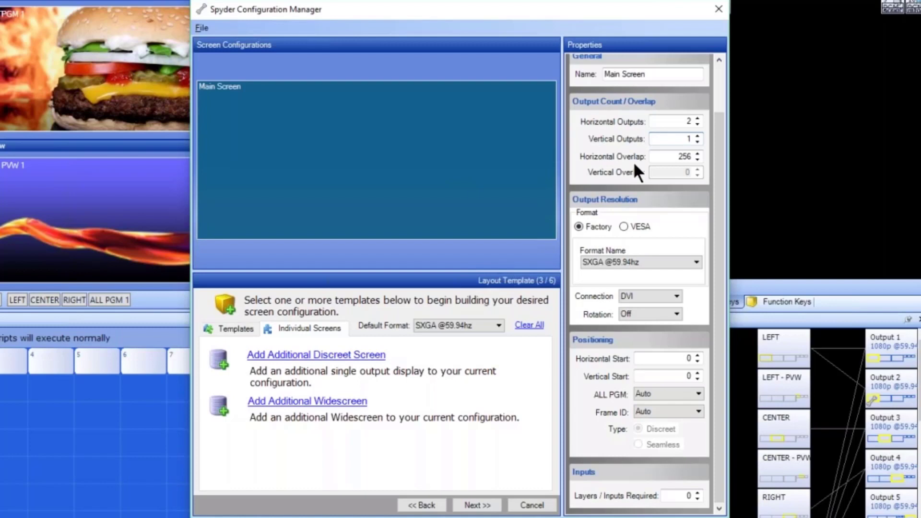
# Check the sample configuration slide for the overlap and set the Main Screen's horizontal overlap to 600.
pyautogui.hotkey('alt', 'Tab')
pyautogui.press('Tab')
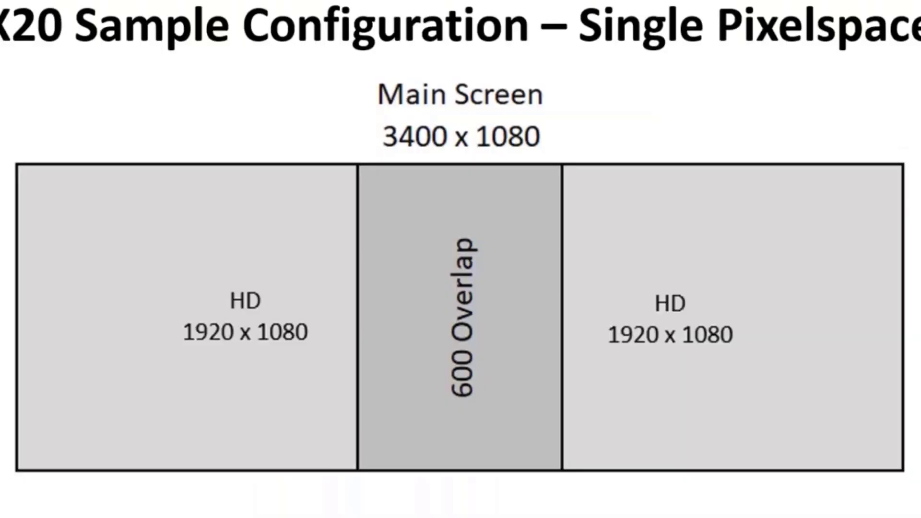
pyautogui.hotkey('alt', 'Tab')
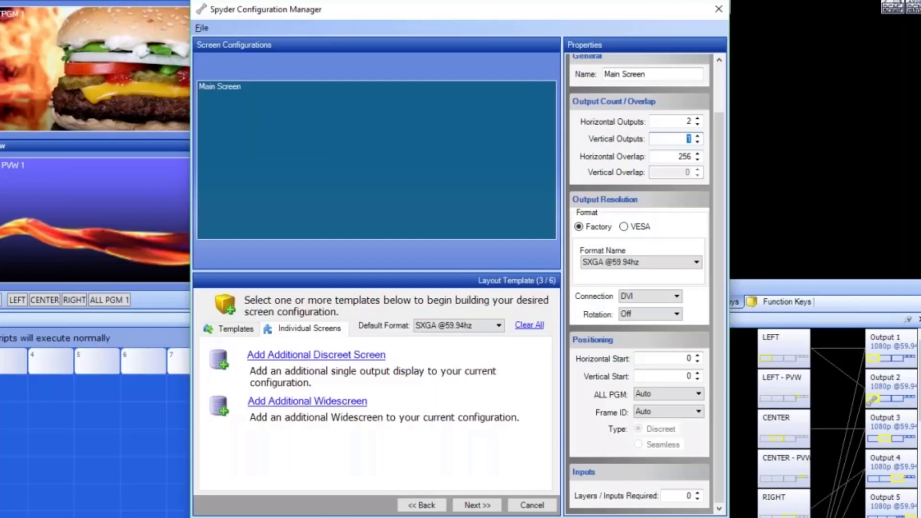
pyautogui.moveTo(678, 157); pyautogui.dragTo(737, 156)
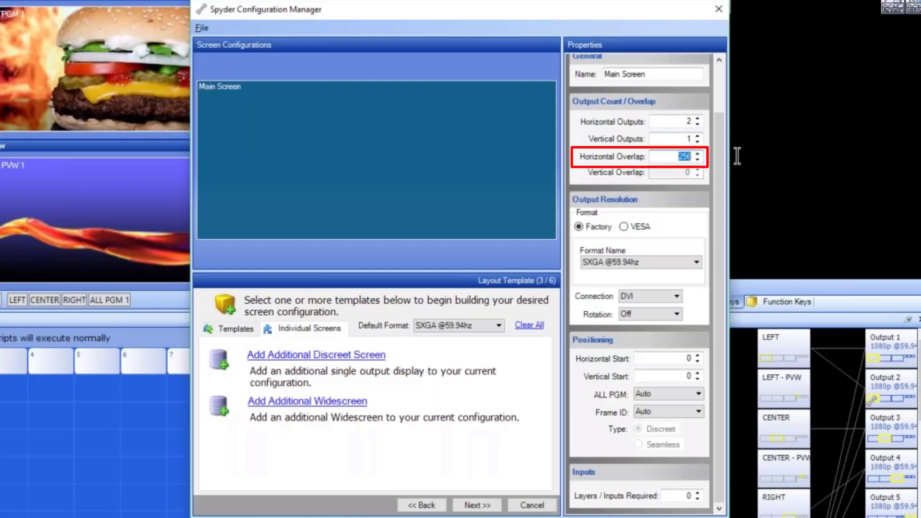
pyautogui.write('600')
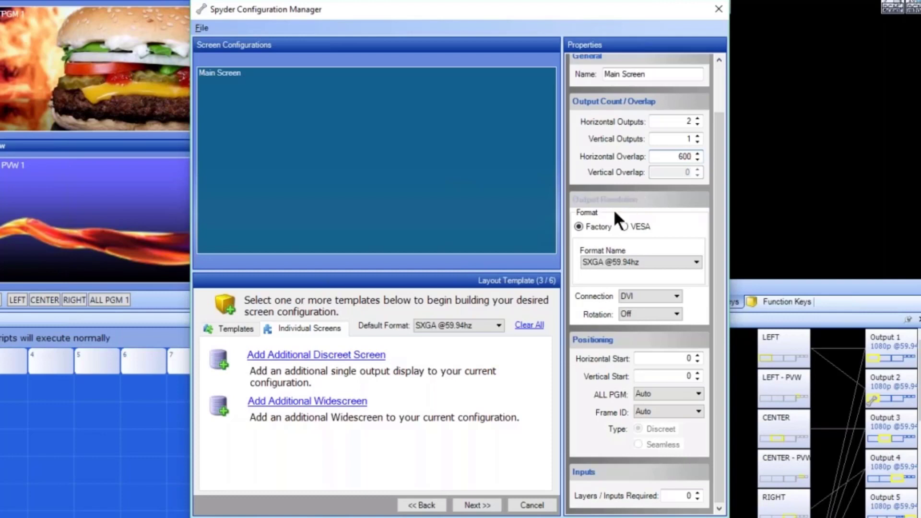
pyautogui.press('ctrl')
pyautogui.press('ctrl')
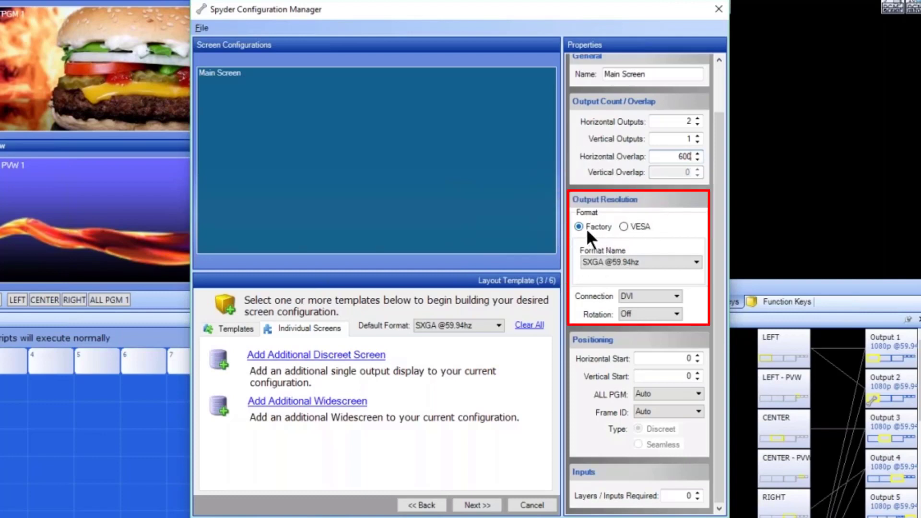
pyautogui.click(694, 262)
pyautogui.click(728, 286)
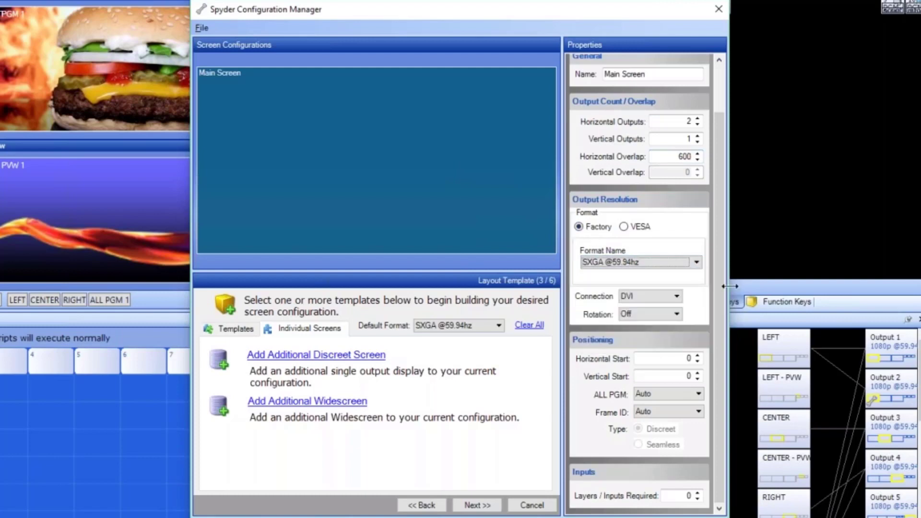
pyautogui.click(690, 265)
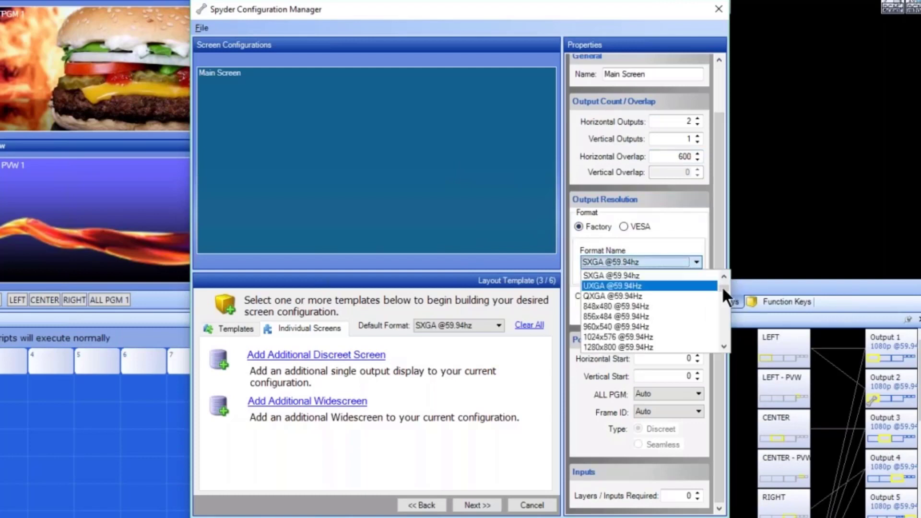
pyautogui.moveTo(723, 288); pyautogui.dragTo(719, 300)
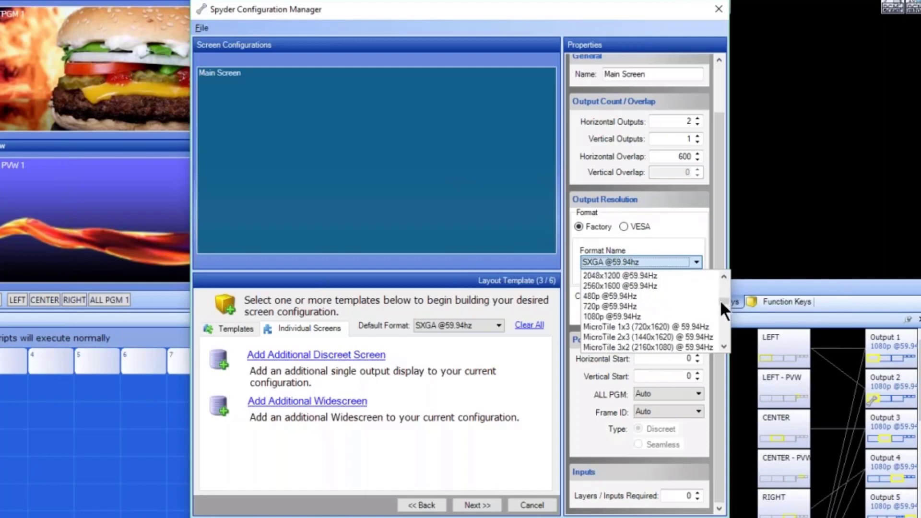
pyautogui.click(632, 318)
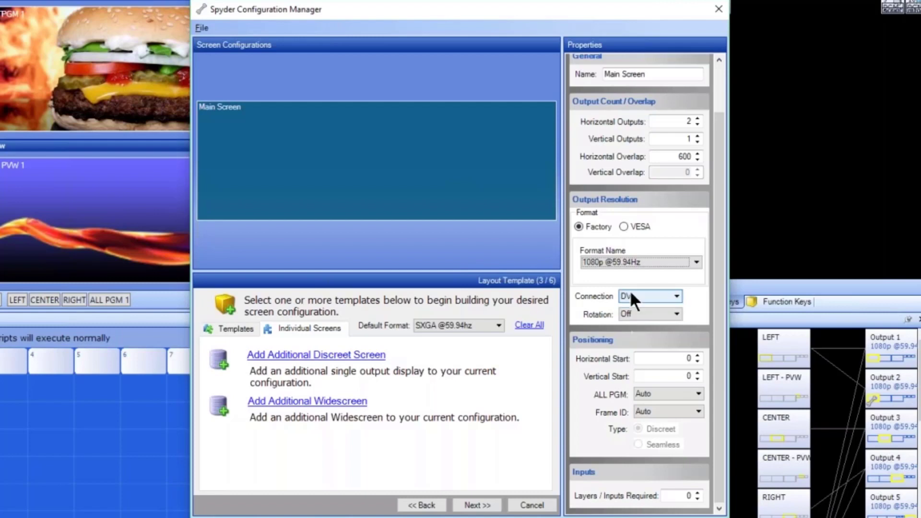
# Try a VESA output format with reduced blanking on the Main Screen and return to the factory format.
pyautogui.click(631, 226)
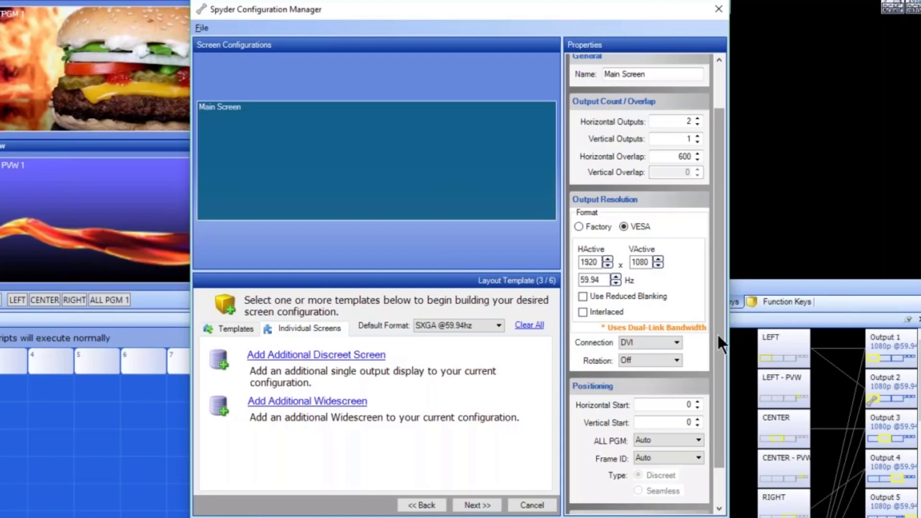
pyautogui.click(605, 298)
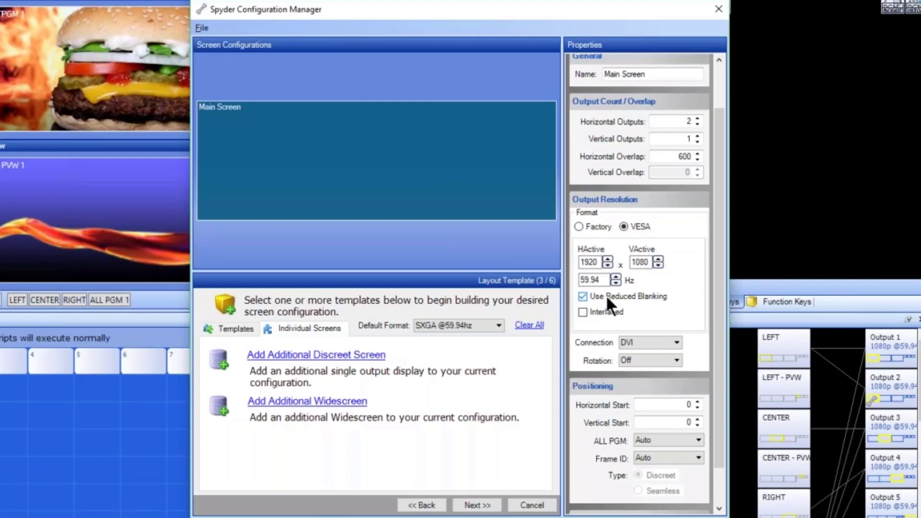
pyautogui.click(594, 226)
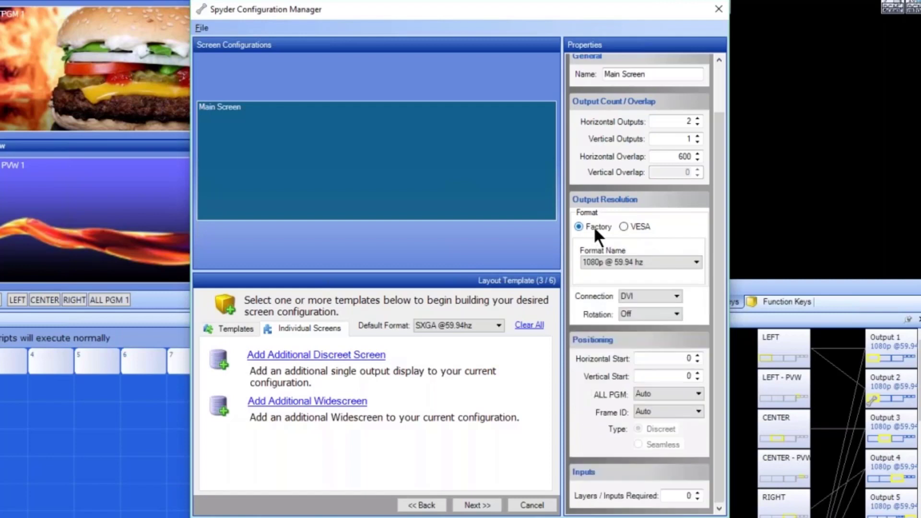
# Set the Main Screen's connection to SDI and check the rotation options, leaving rotation off.
pyautogui.click(651, 296)
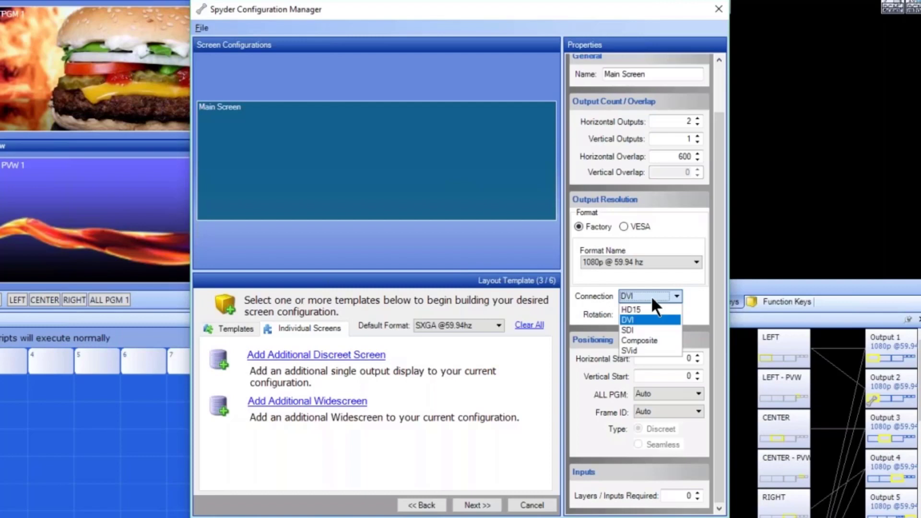
pyautogui.click(652, 296)
pyautogui.click(652, 294)
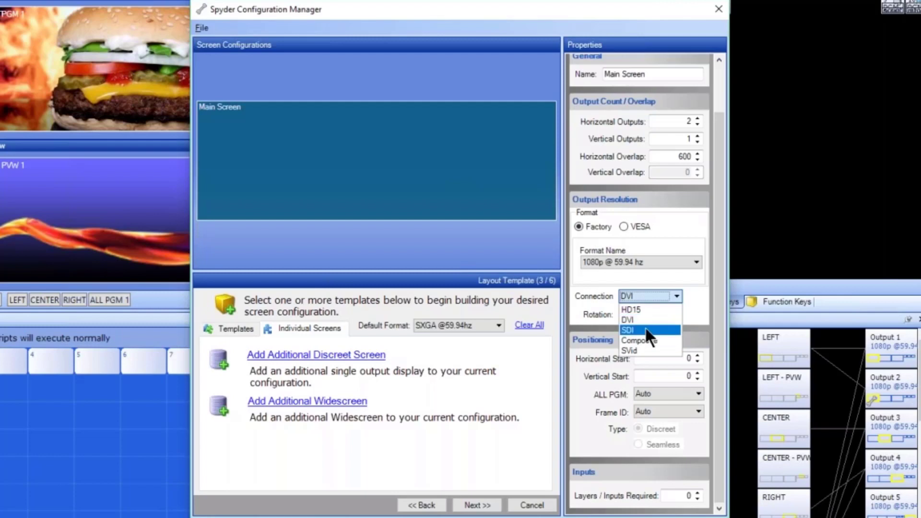
pyautogui.click(648, 330)
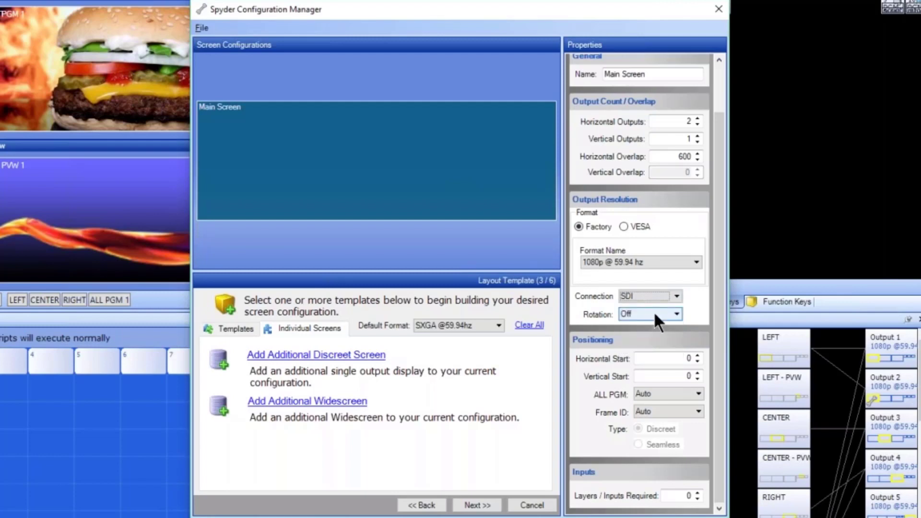
pyautogui.click(655, 316)
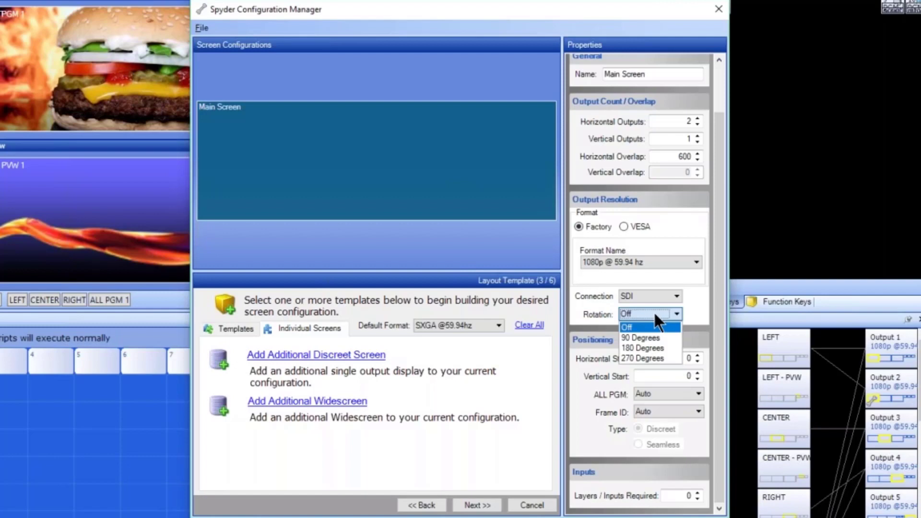
pyautogui.click(655, 315)
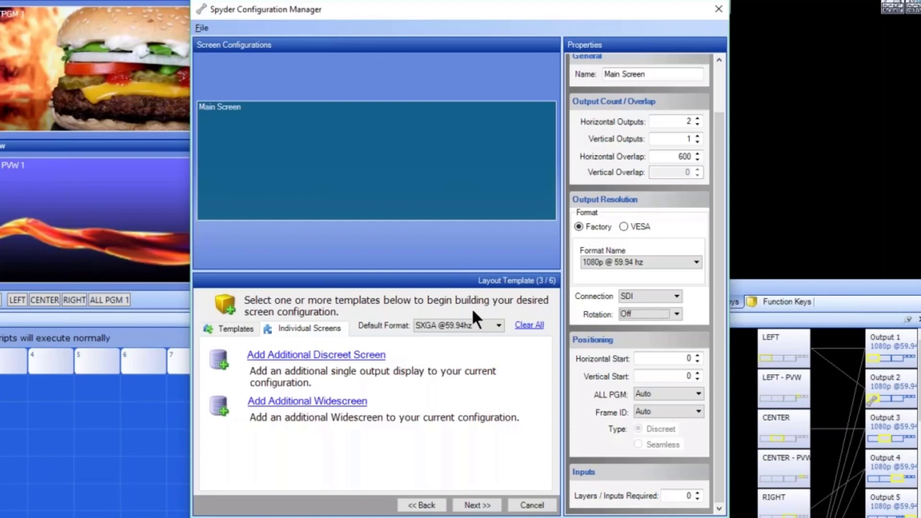
# Try creating the virtual partitions with 5 horizontal and 2 vertical outputs on the Main Screen.
pyautogui.click(475, 506)
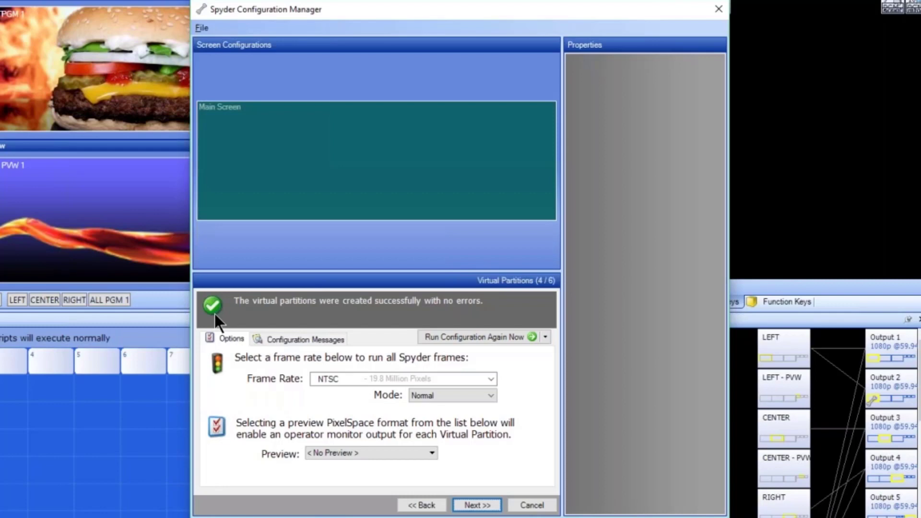
pyautogui.click(431, 504)
pyautogui.click(422, 168)
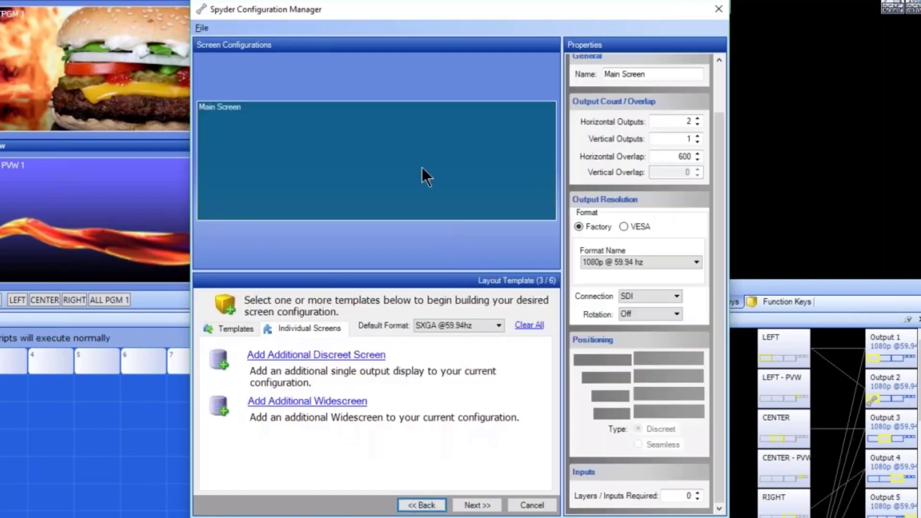
pyautogui.click(698, 118)
pyautogui.click(698, 119)
pyautogui.click(698, 118)
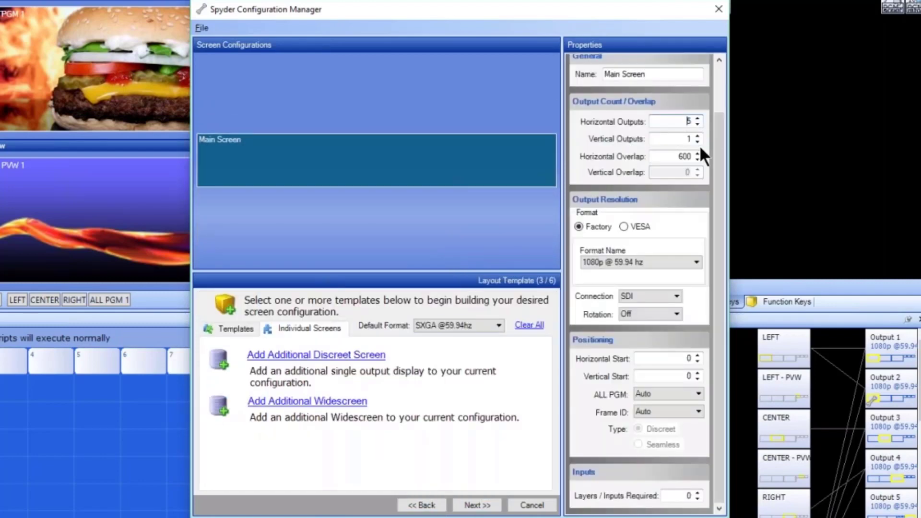
pyautogui.click(698, 136)
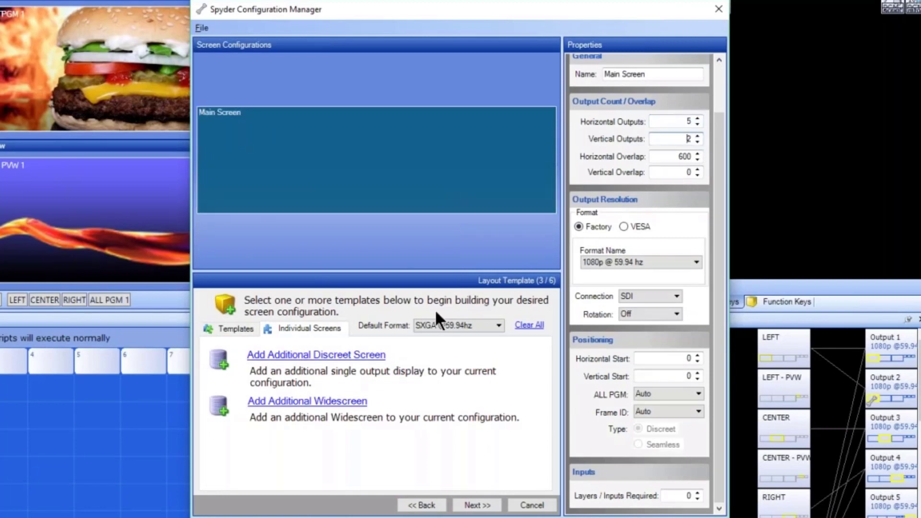
pyautogui.click(477, 505)
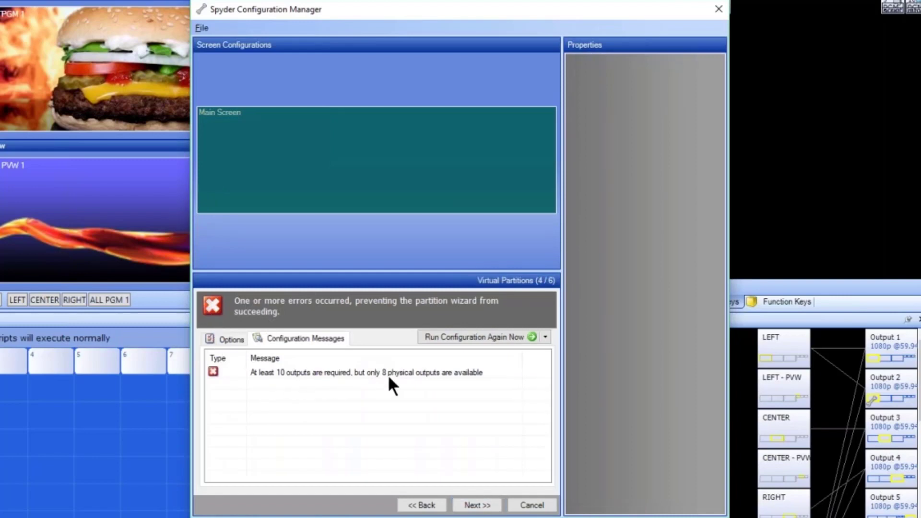
# Go back to the layout template and return the Main Screen to 2 horizontal outputs and 1 vertical output.
pyautogui.click(425, 506)
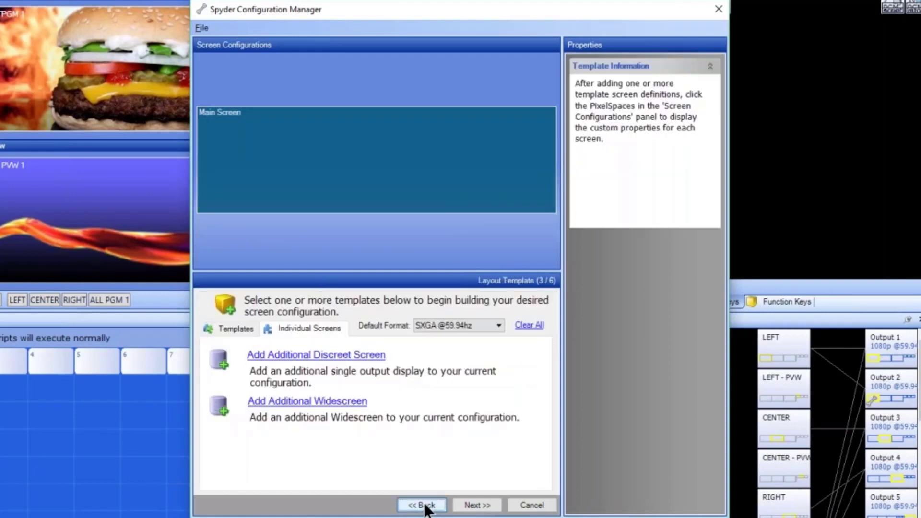
pyautogui.click(500, 151)
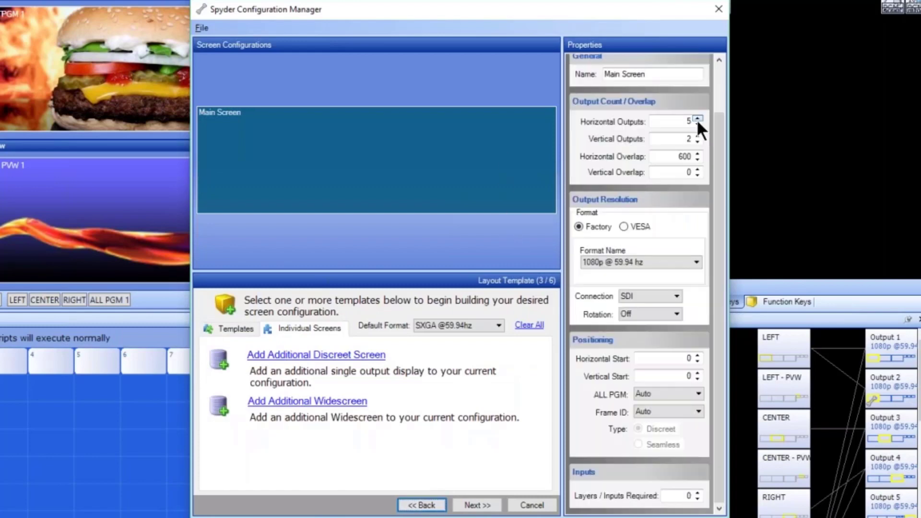
pyautogui.click(696, 124)
pyautogui.click(696, 124)
pyautogui.click(696, 125)
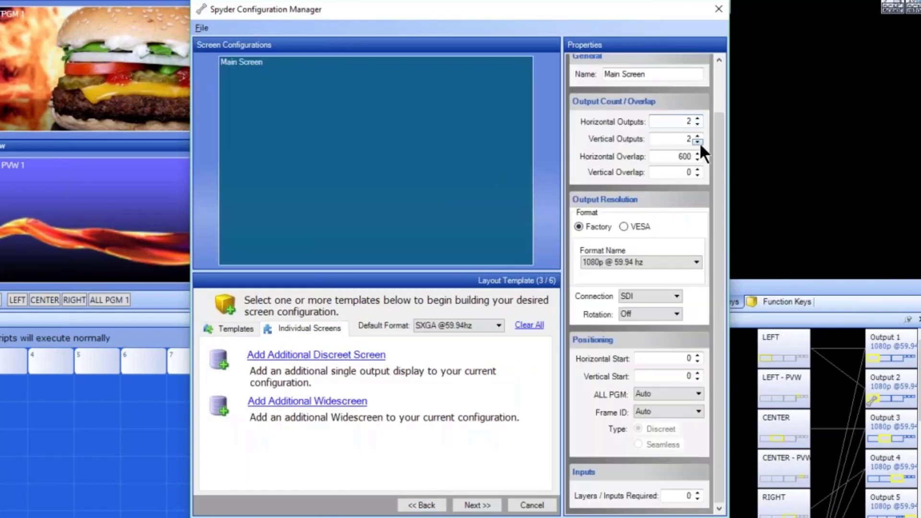
pyautogui.click(696, 141)
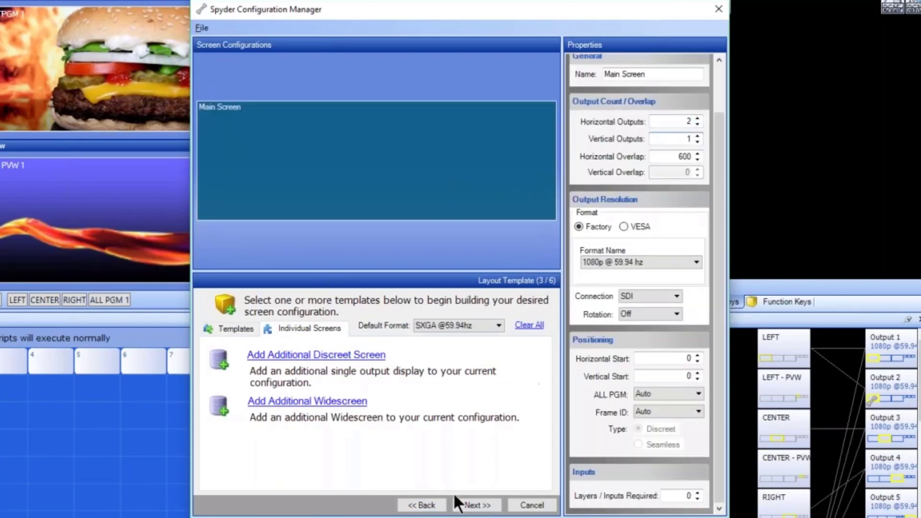
pyautogui.click(482, 506)
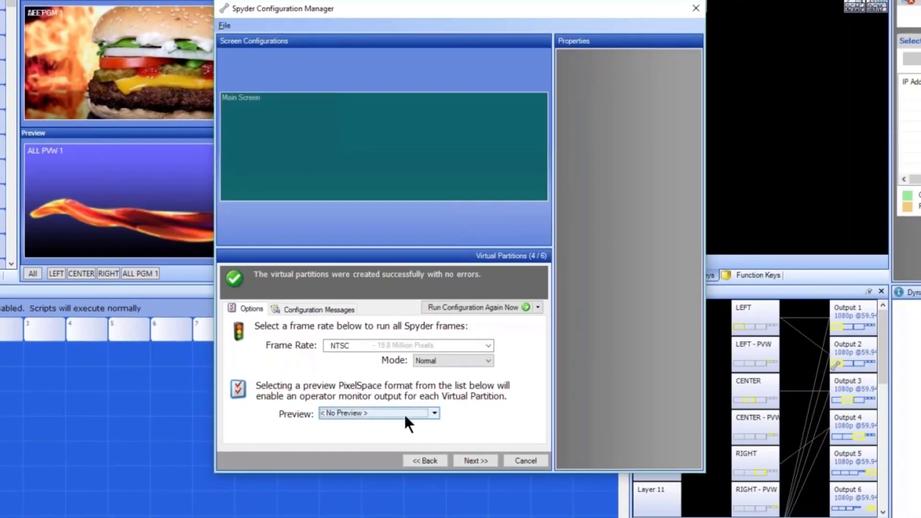
pyautogui.click(406, 414)
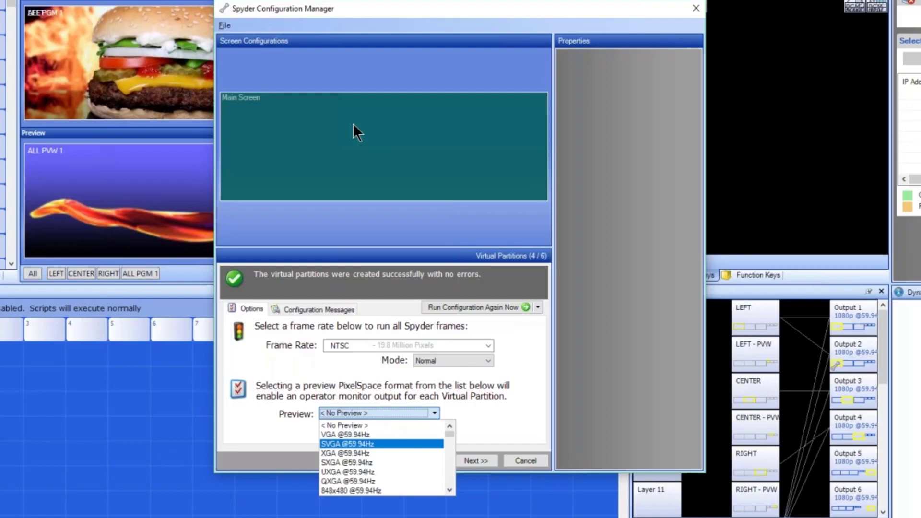
pyautogui.click(450, 489)
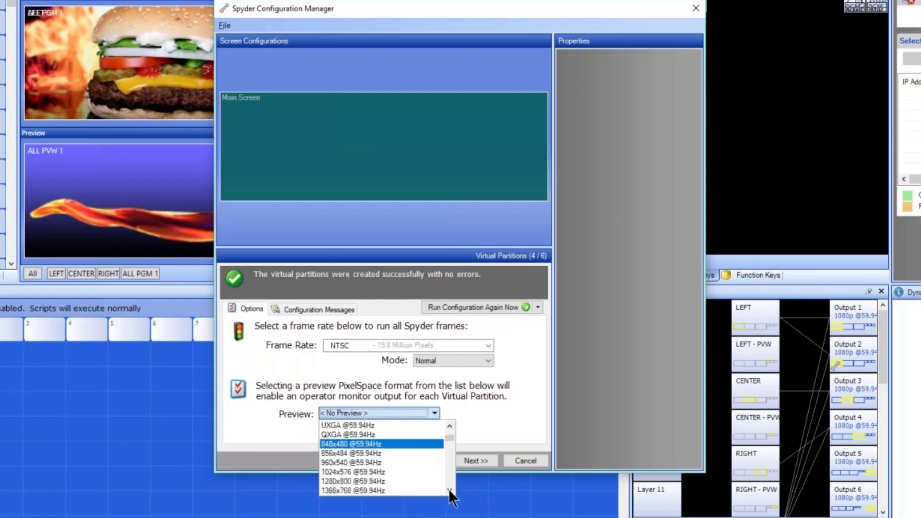
pyautogui.click(450, 490)
pyautogui.click(450, 489)
pyautogui.click(450, 490)
pyautogui.click(450, 489)
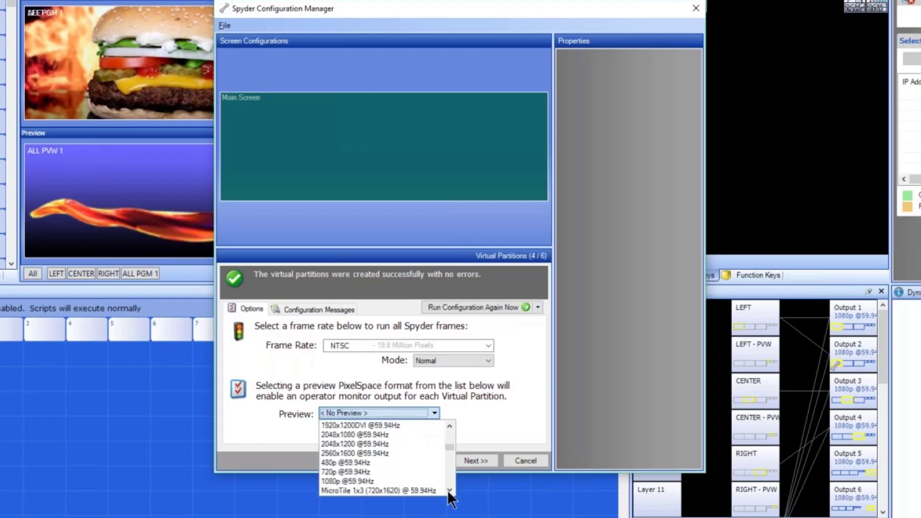
pyautogui.click(401, 478)
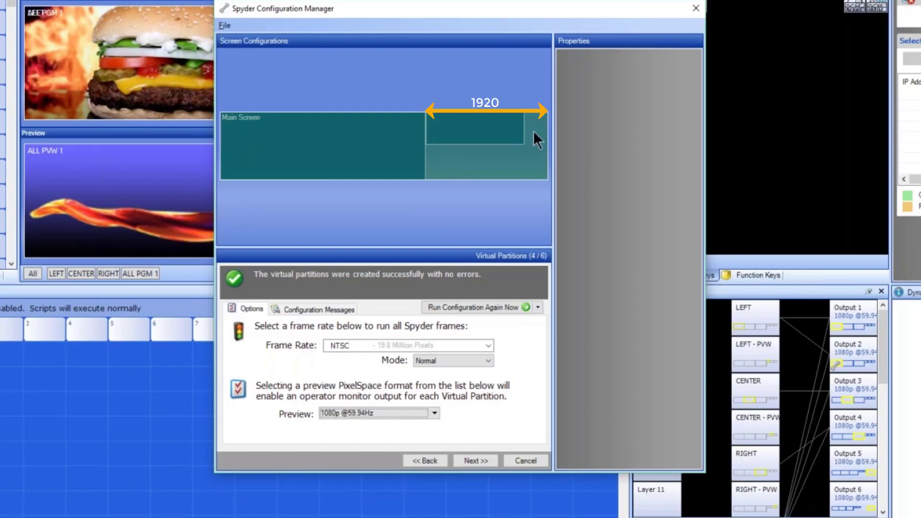
pyautogui.press('ctrl')
pyautogui.press('ctrl')
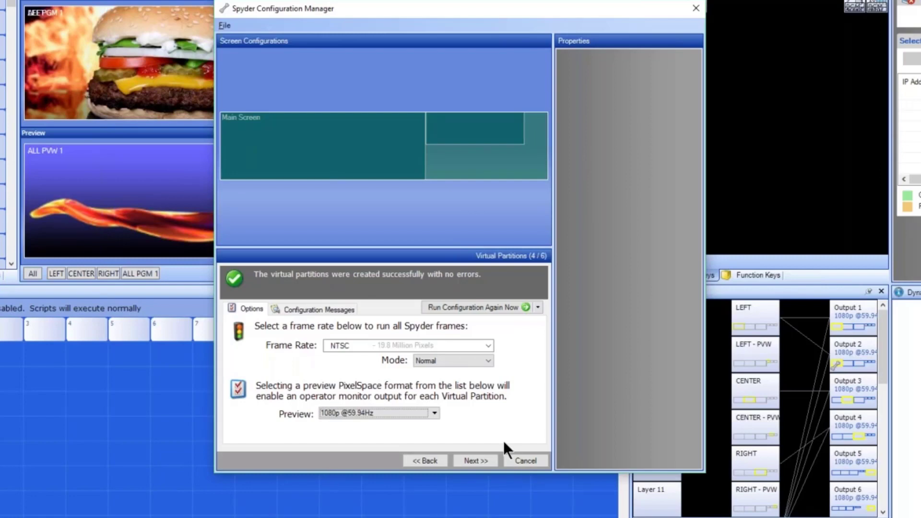
# Continue to data initialization and add a router named DVI Router.
pyautogui.click(473, 459)
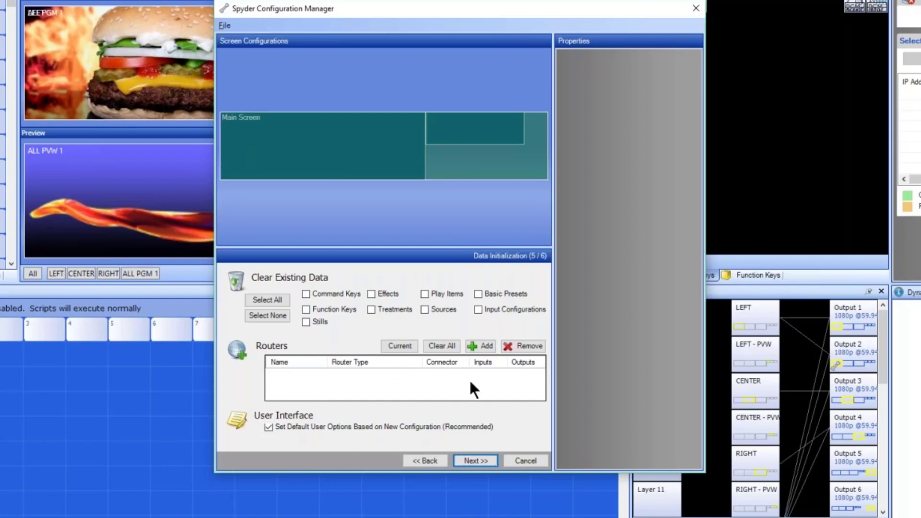
pyautogui.click(483, 345)
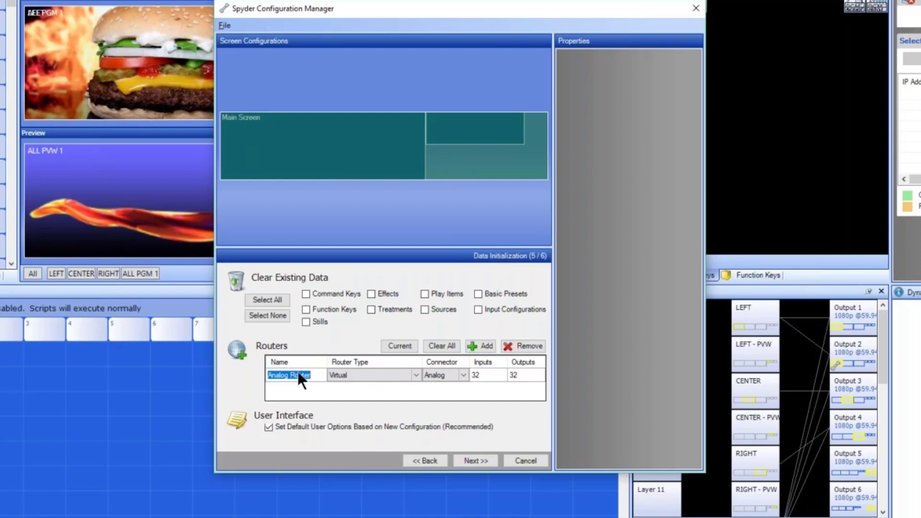
pyautogui.write('DVI R')
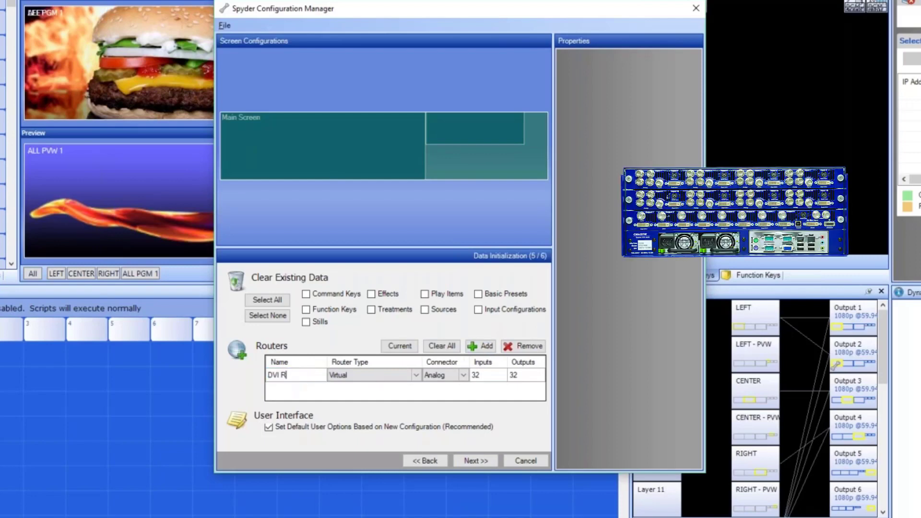
pyautogui.write('outer')
# Set the DVI Router's router type to Lightware and its connector to DVI.
pyautogui.click(415, 373)
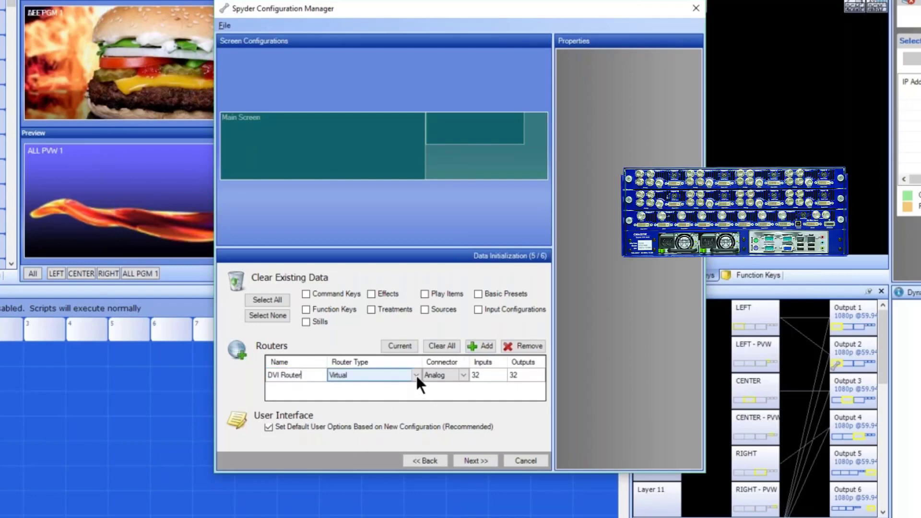
pyautogui.click(415, 373)
pyautogui.moveTo(416, 340); pyautogui.dragTo(411, 283)
pyautogui.click(357, 259)
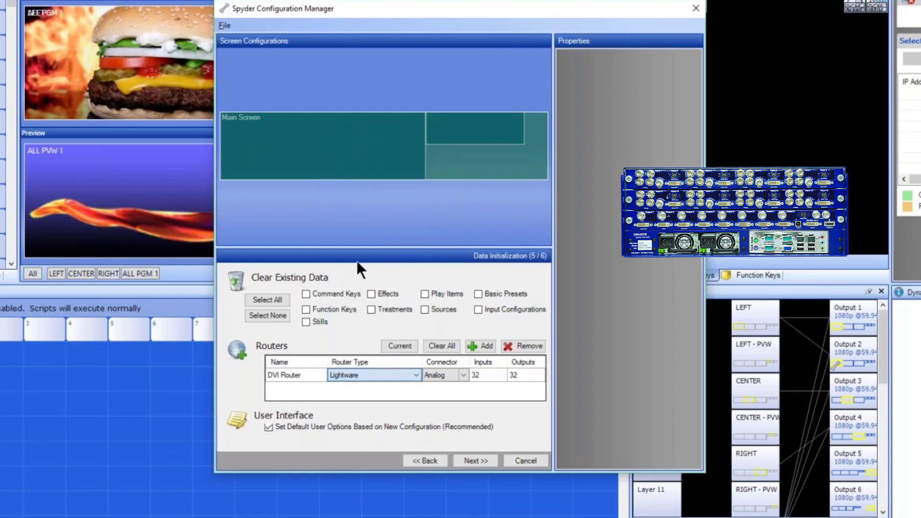
pyautogui.click(463, 375)
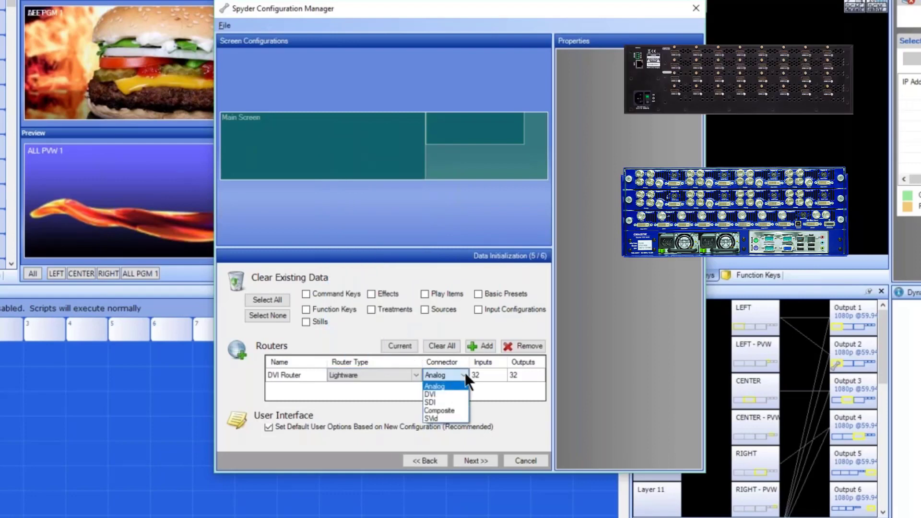
pyautogui.click(442, 393)
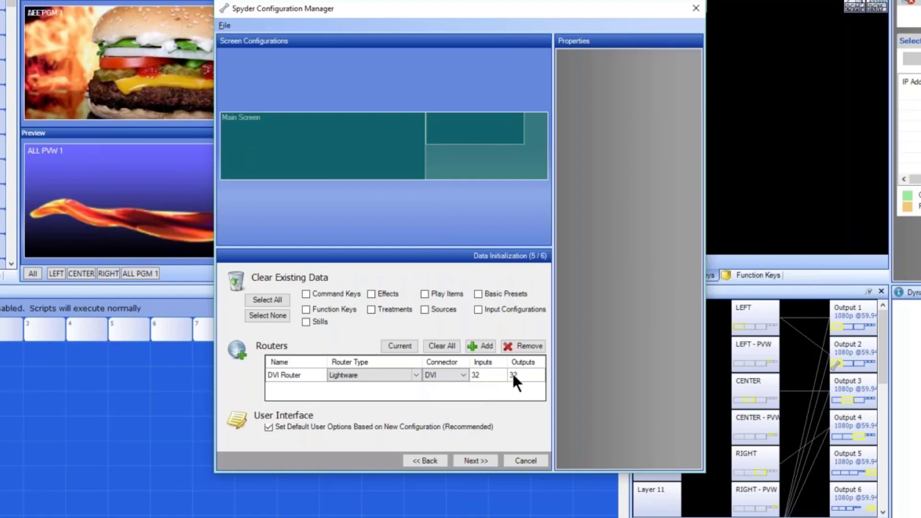
# Remove the DVI Router and apply the configuration to the local PC in Virtual Mode.
pyautogui.click(520, 343)
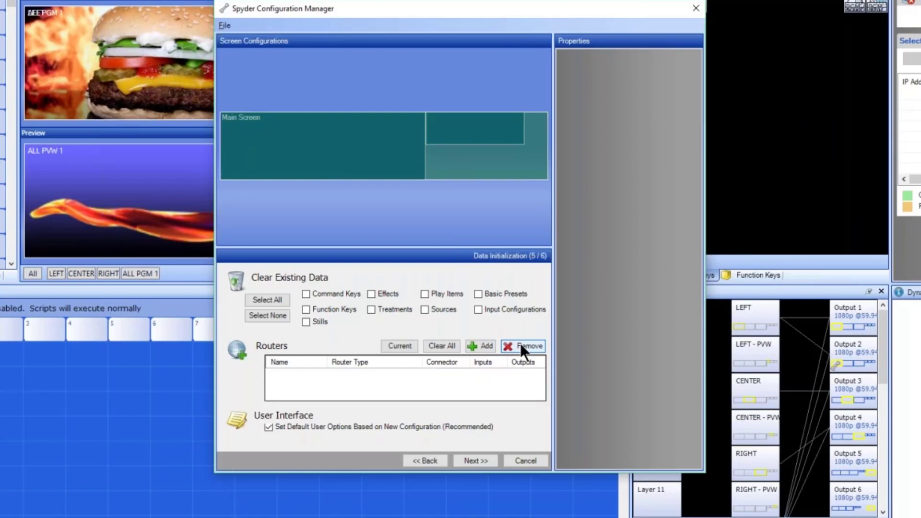
pyautogui.click(473, 460)
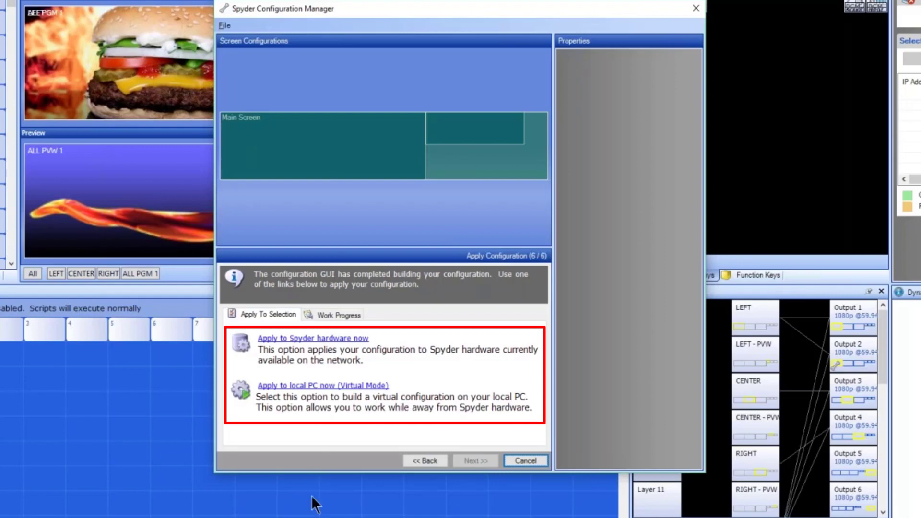
pyautogui.click(309, 340)
pyautogui.click(324, 386)
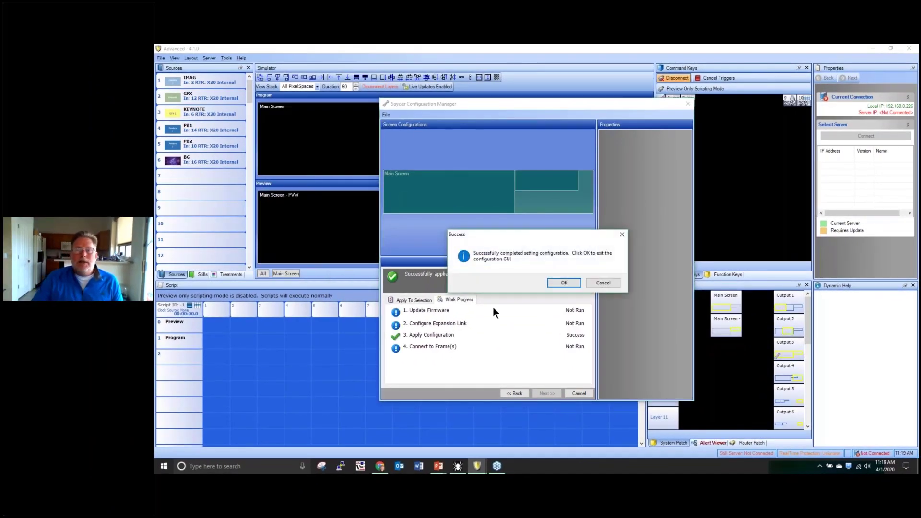
pyautogui.click(567, 283)
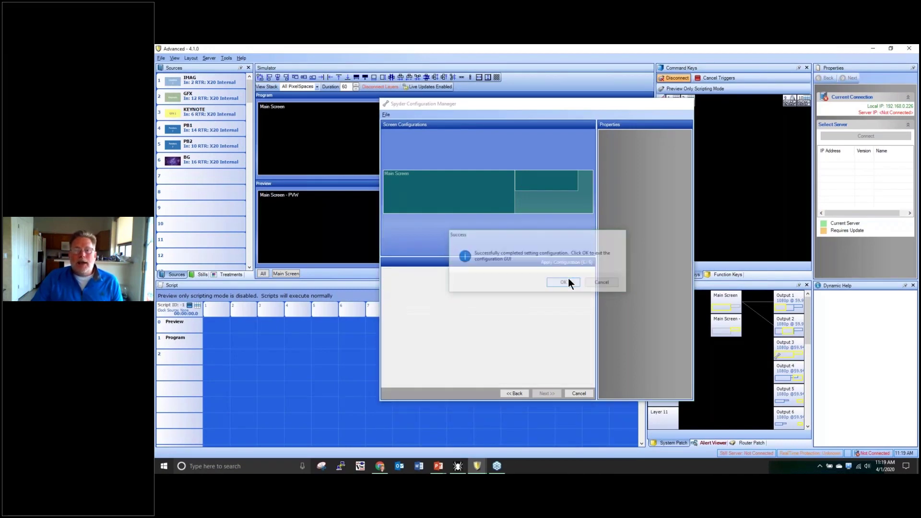
# Fit all PixelSpaces in the simulator, covering the Main Screen program and its preview.
pyautogui.click(264, 274)
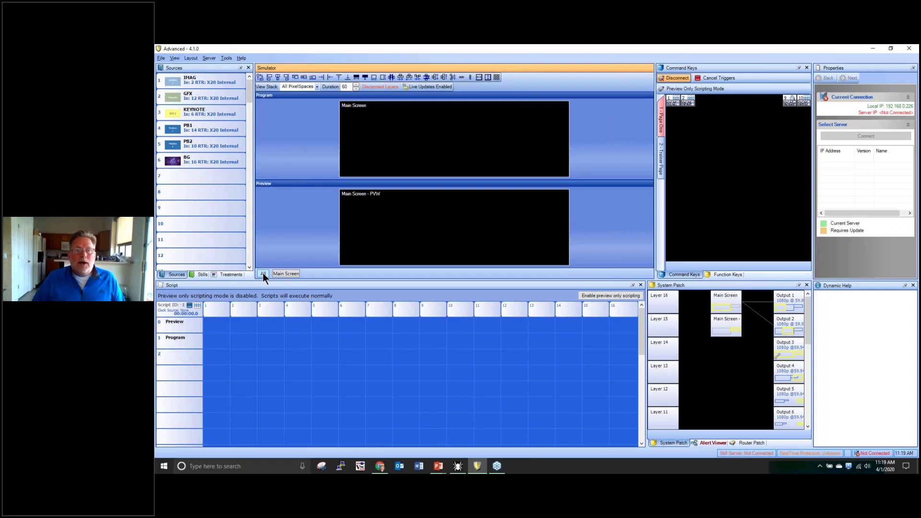
pyautogui.click(490, 140)
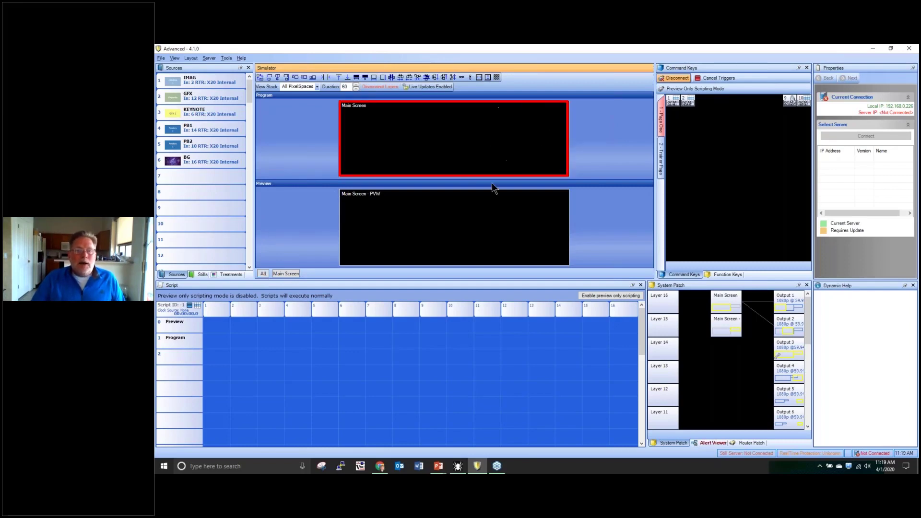
pyautogui.click(491, 210)
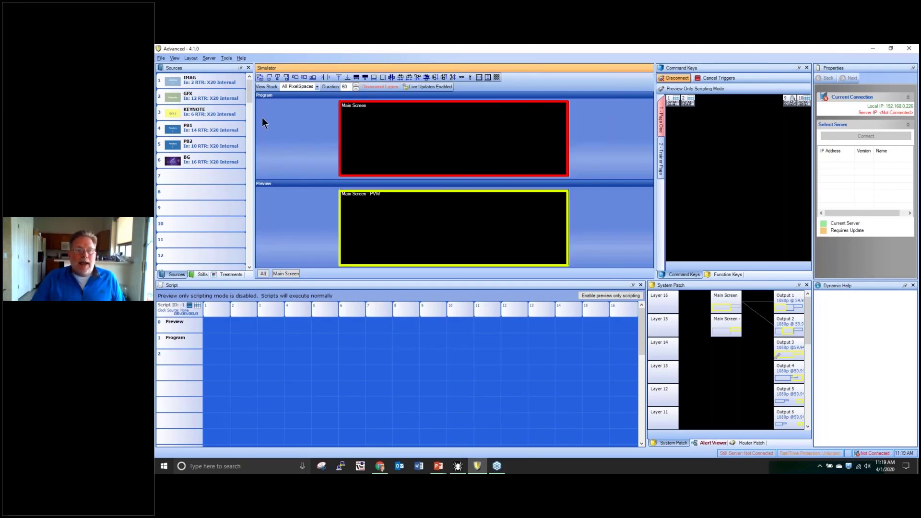
# Place the IMAG source on the Main Screen program and KEYNOTE on its preview, and recall command key 1 to clear them.
pyautogui.click(195, 83)
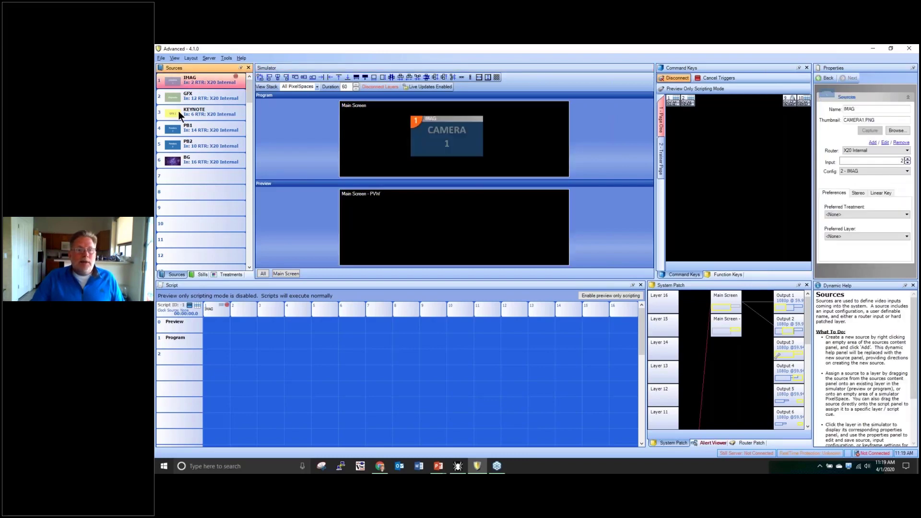
pyautogui.moveTo(180, 115); pyautogui.dragTo(449, 234)
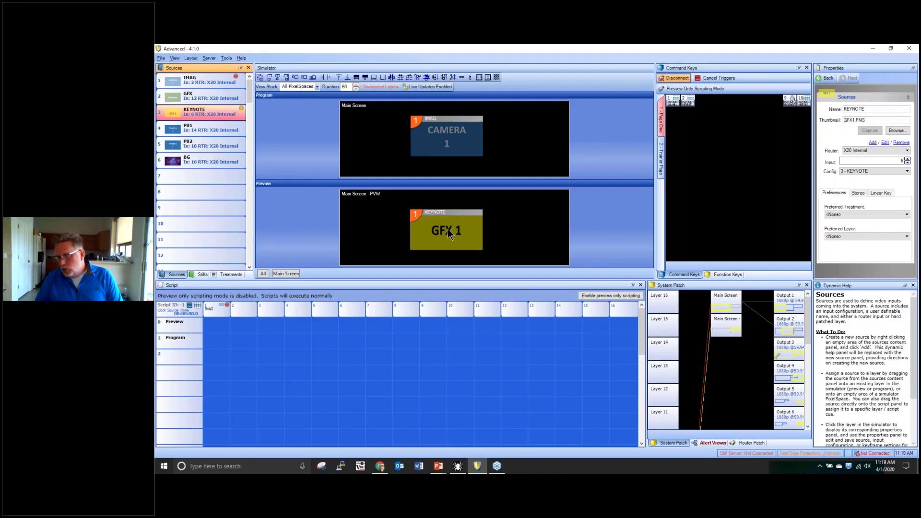
pyautogui.click(674, 105)
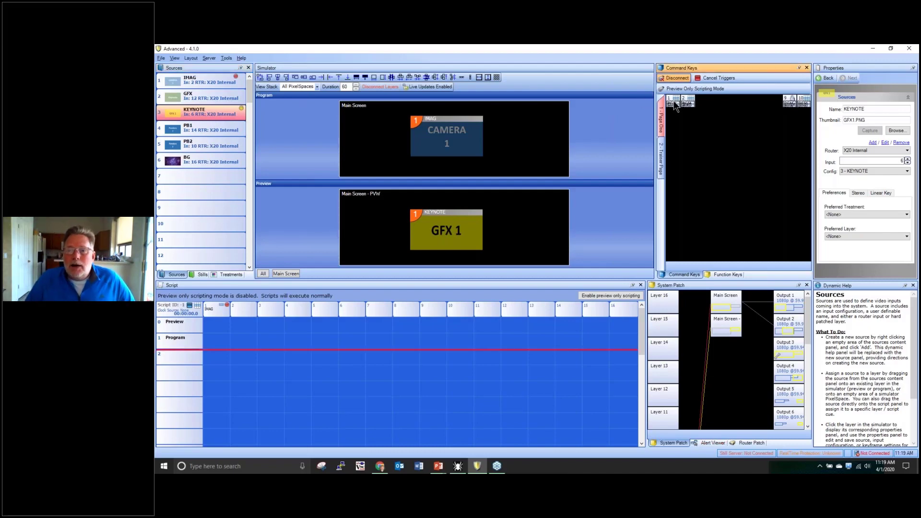
# Back up the project to the Desktop as "x20 single ps", including still images.
pyautogui.click(161, 58)
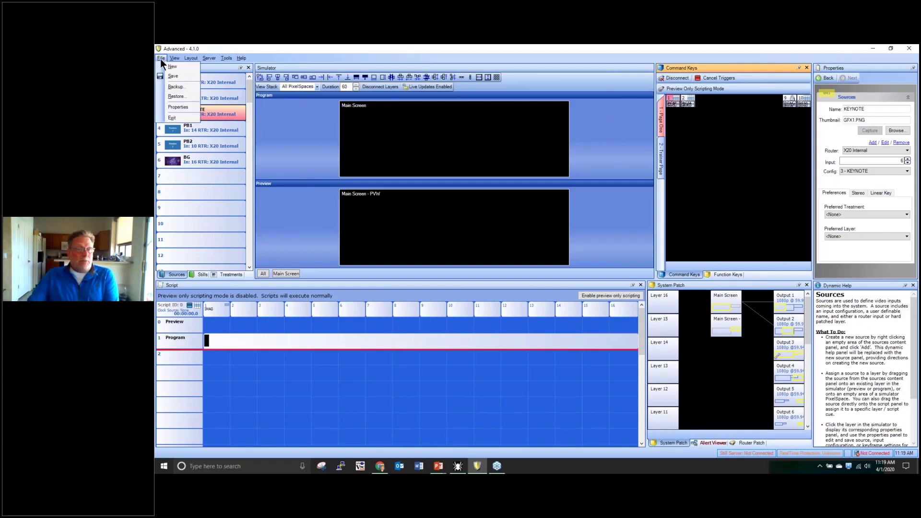
pyautogui.click(177, 86)
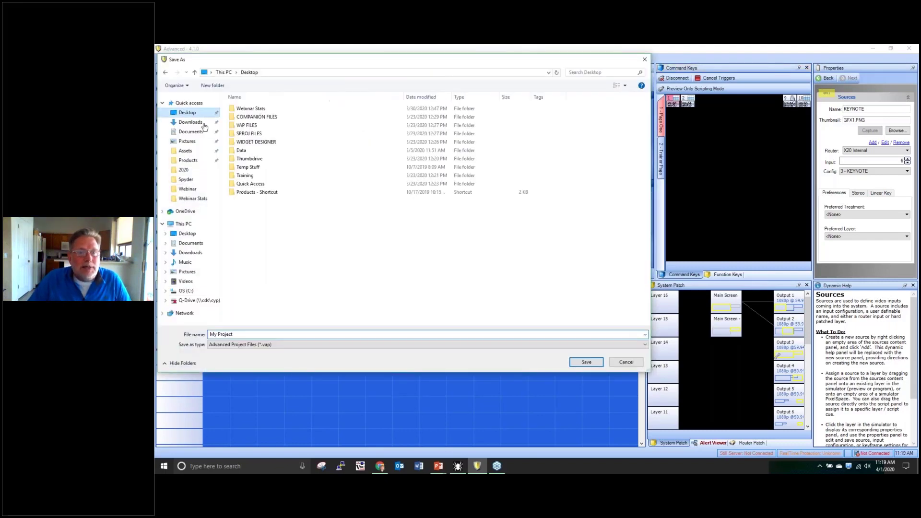
pyautogui.click(299, 334)
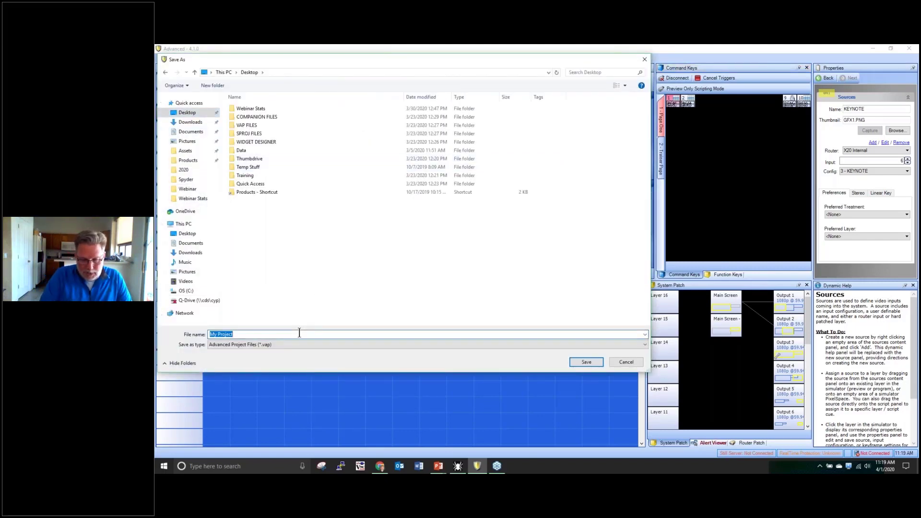
pyautogui.write('x20')
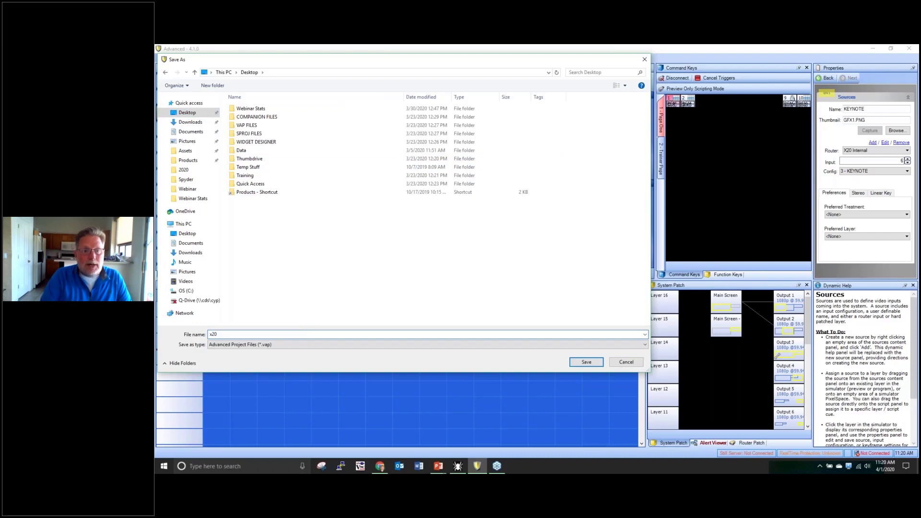
pyautogui.write(' single ps')
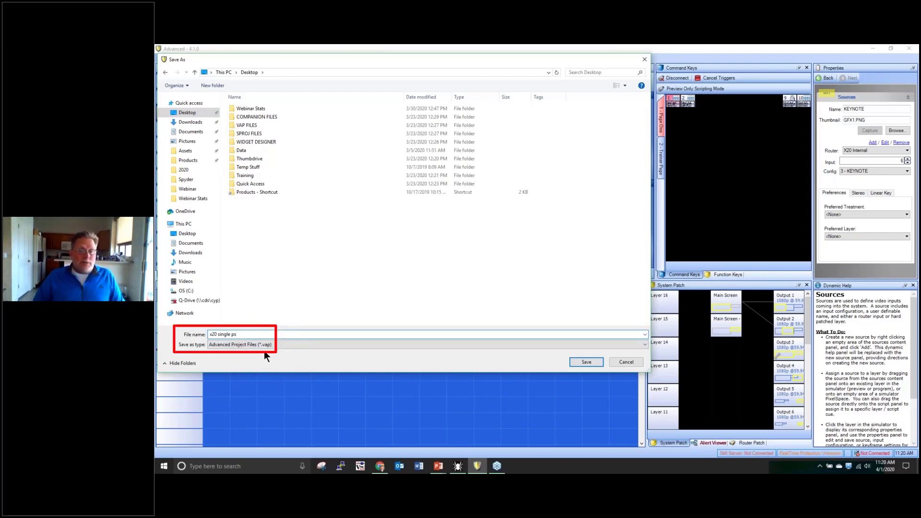
pyautogui.click(596, 367)
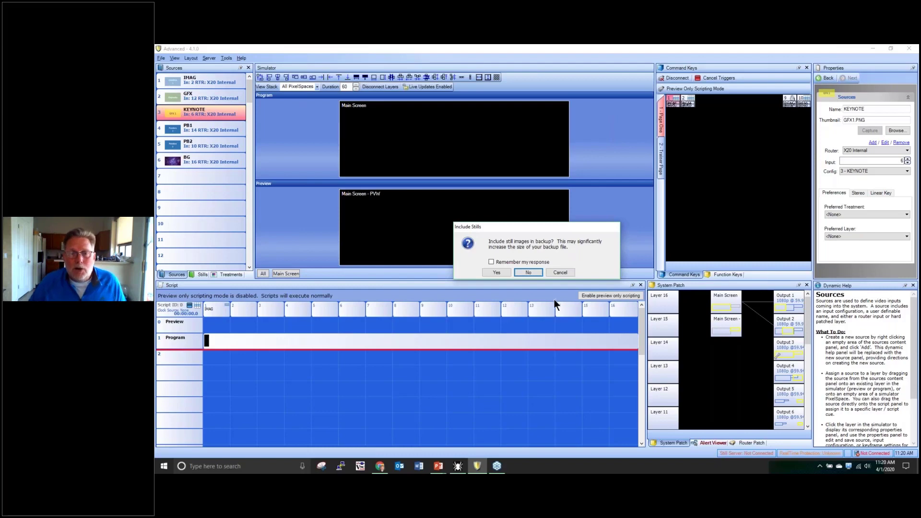
pyautogui.click(497, 270)
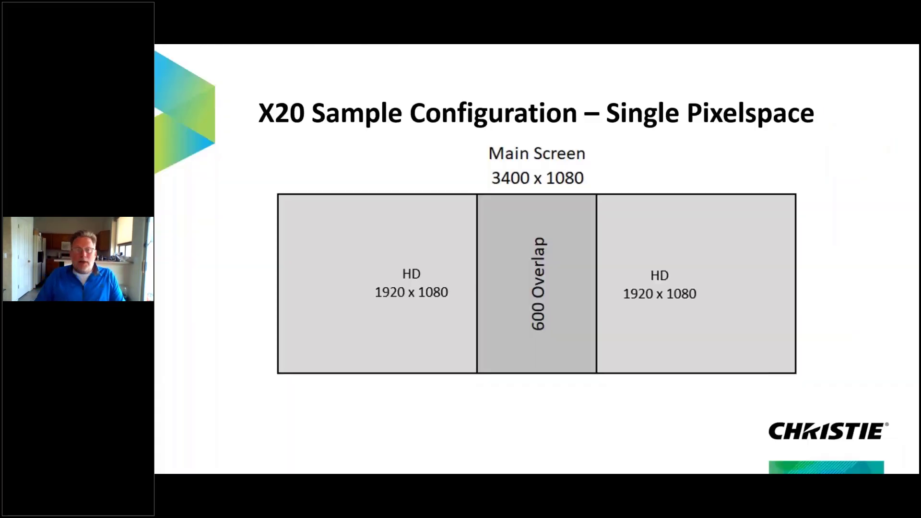
# Check the multiple-PixelSpaces sample slide and start a new empty configuration, keeping the virtual X20 1608 frame and continuing to the layout template.
pyautogui.press('Right')
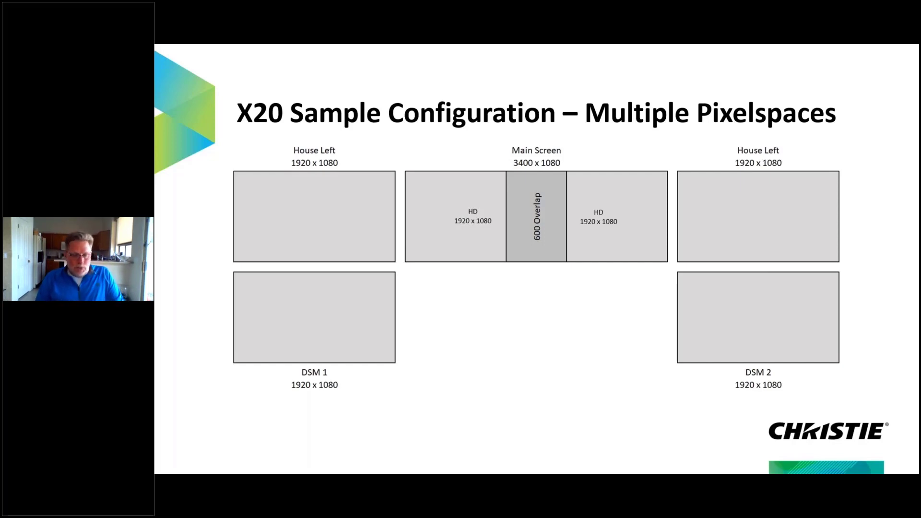
pyautogui.hotkey('alt', 'Tab')
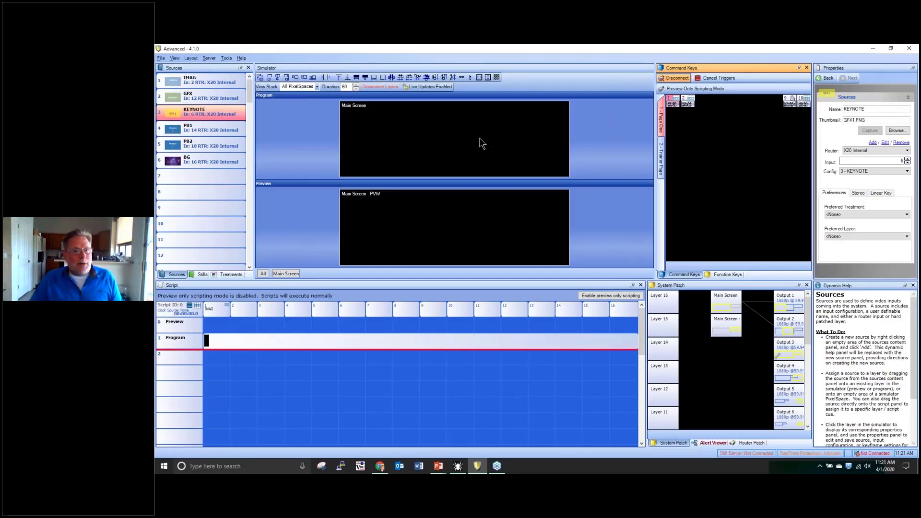
pyautogui.click(161, 58)
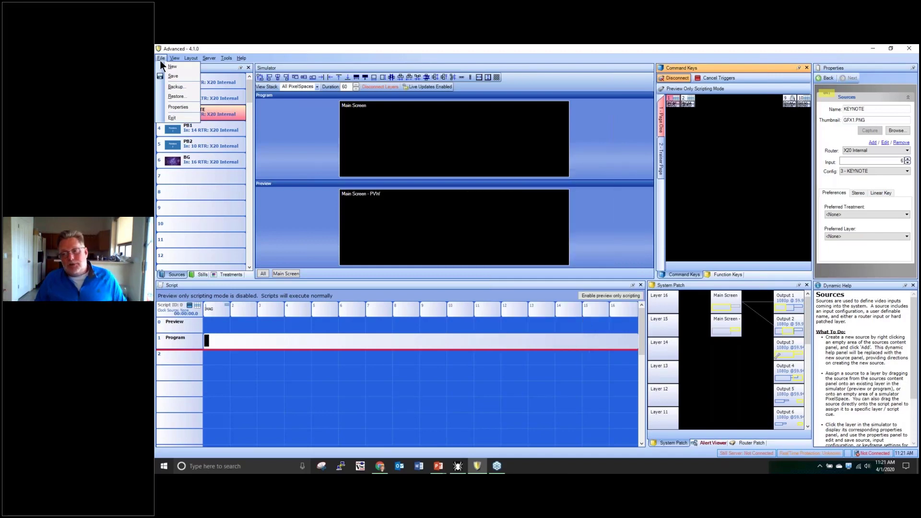
pyautogui.click(172, 66)
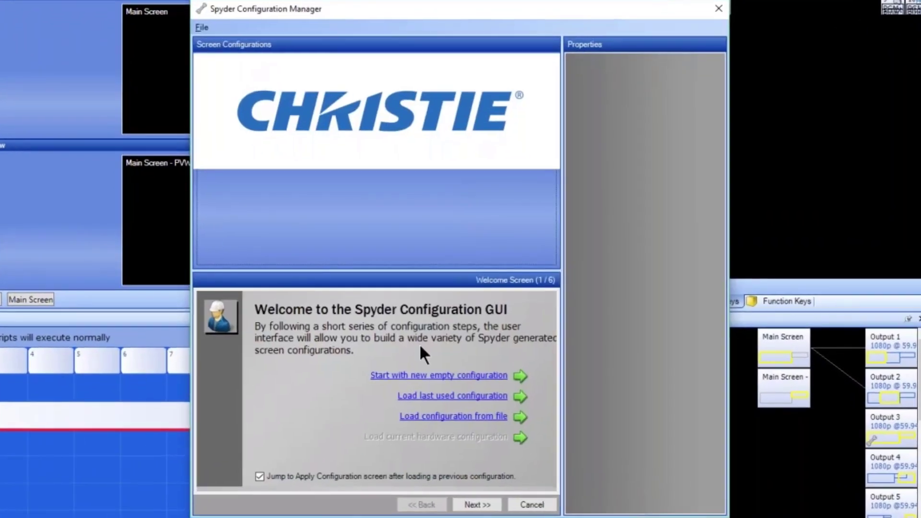
pyautogui.click(448, 377)
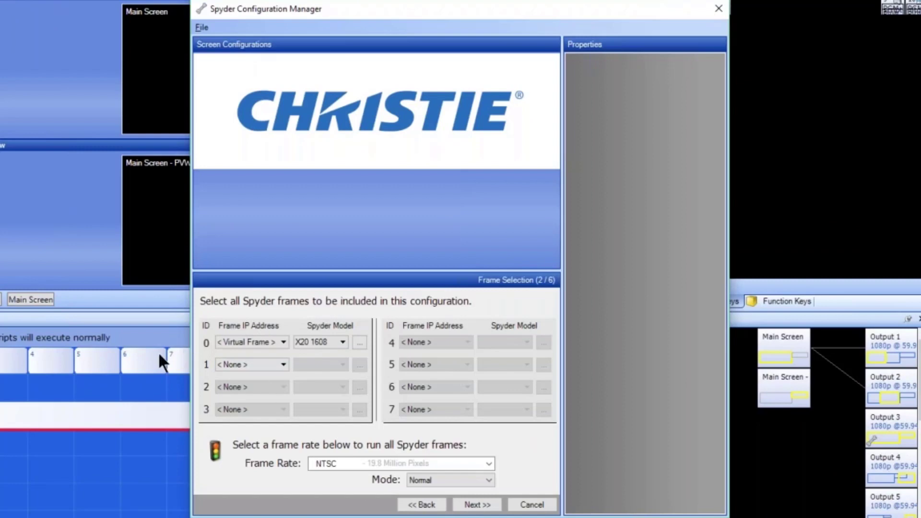
pyautogui.click(470, 507)
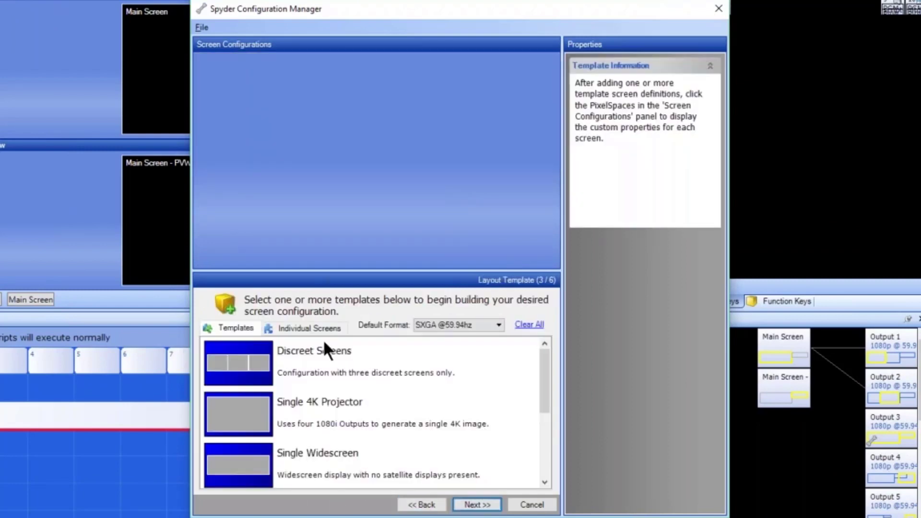
# Compare the layout templates with the individual screen options and check the multiple-PixelSpaces sample slide.
pyautogui.click(313, 327)
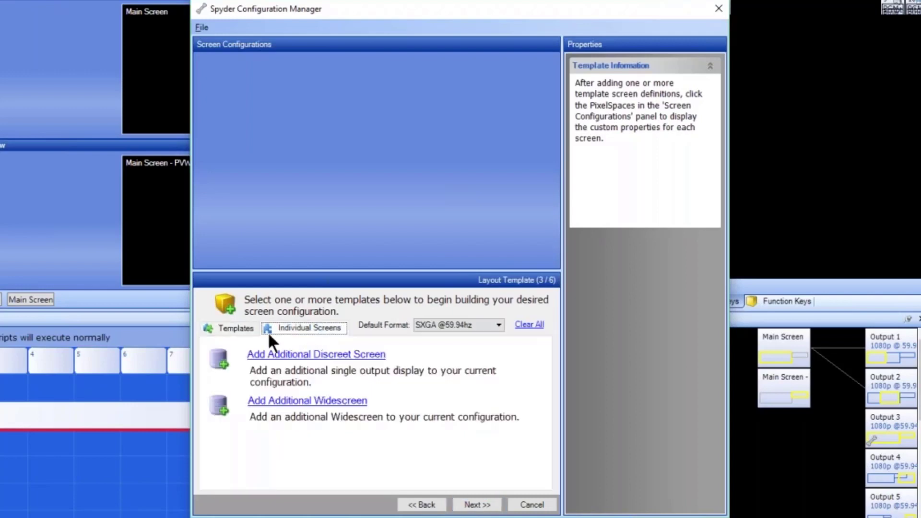
pyautogui.click(237, 328)
pyautogui.moveTo(540, 378); pyautogui.dragTo(552, 419)
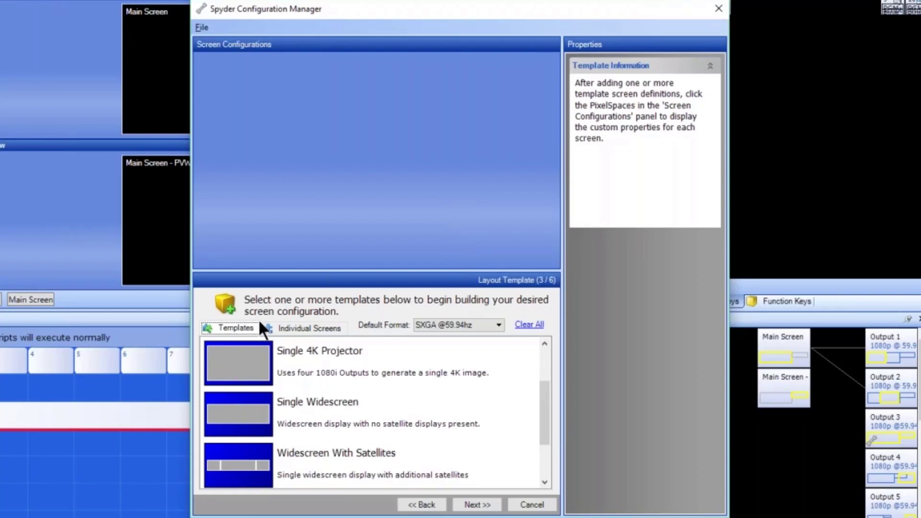
pyautogui.click(300, 328)
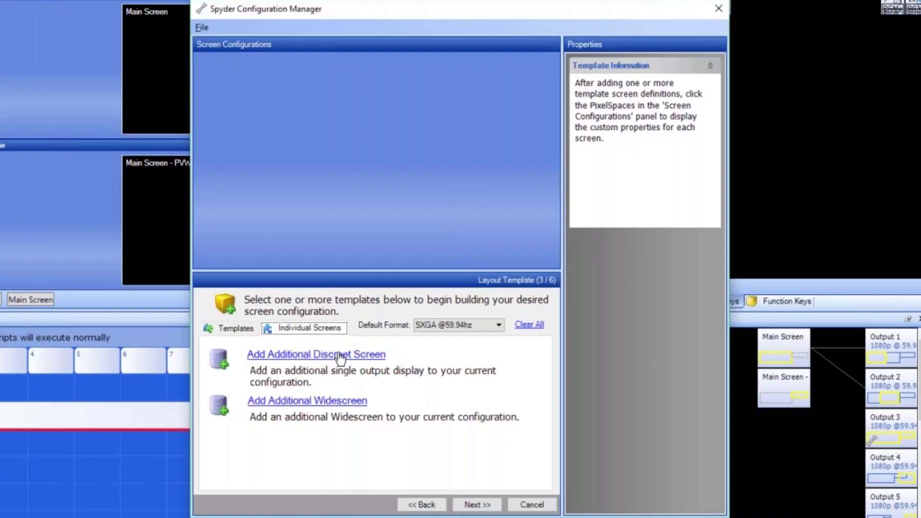
pyautogui.hotkey('alt', 'Tab')
pyautogui.hotkey('alt', 'Tab')
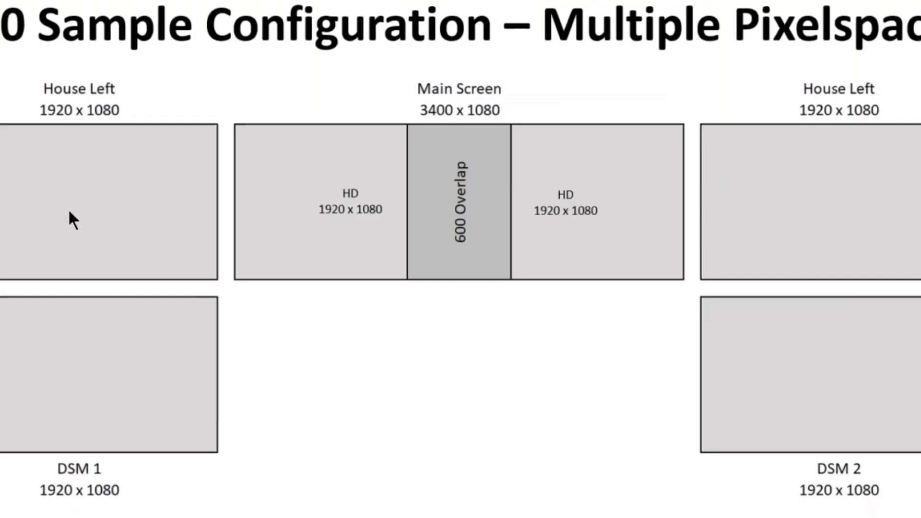
pyautogui.hotkey('alt', 'Tab')
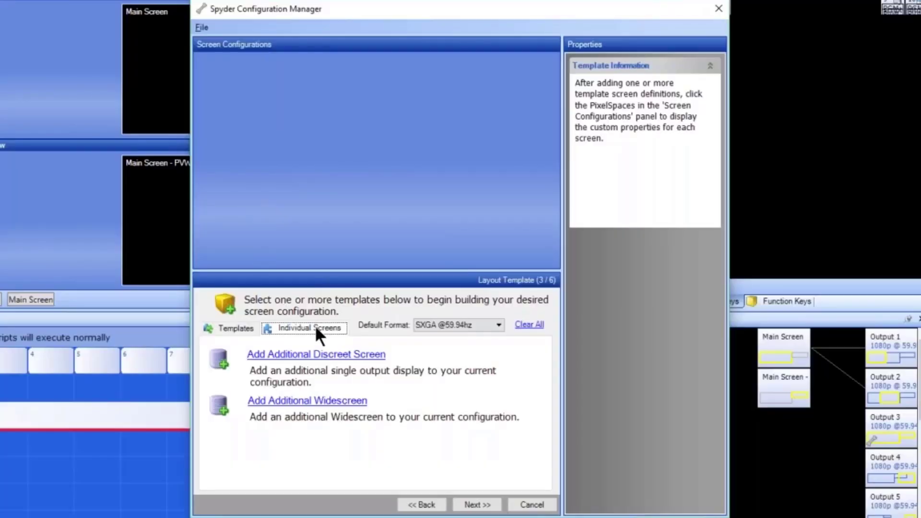
# Add a discreet screen to the layout and name it House Left.
pyautogui.click(322, 356)
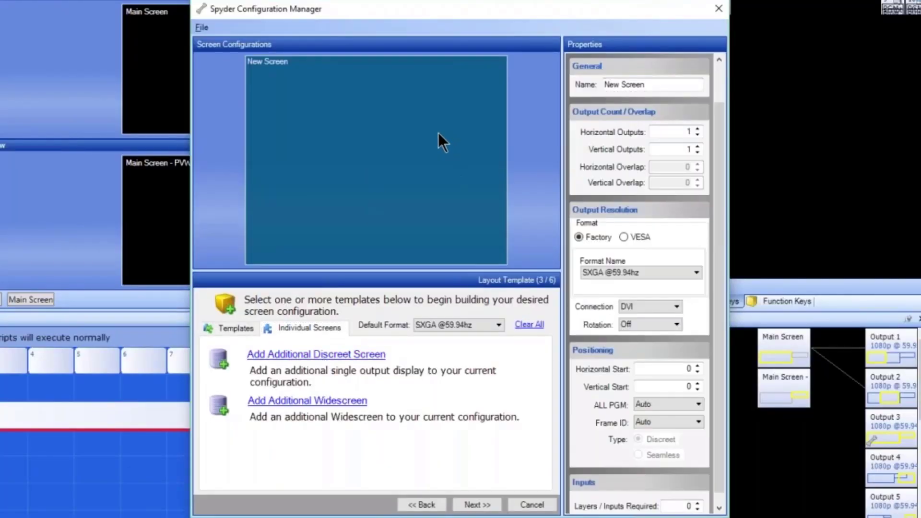
pyautogui.tripleClick(657, 84)
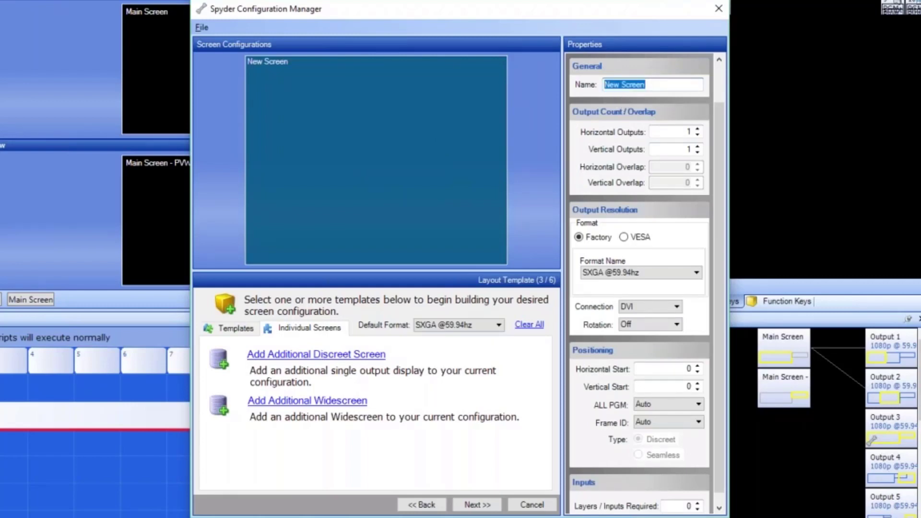
pyautogui.write('House Left')
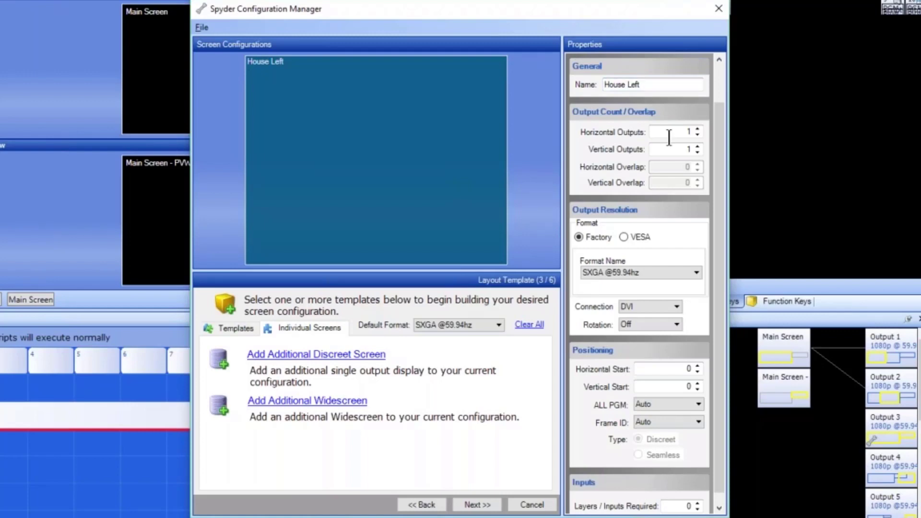
# Try 3 horizontal and 2 vertical outputs for House Left and return both counts to 1.
pyautogui.click(696, 129)
pyautogui.click(696, 128)
pyautogui.click(697, 146)
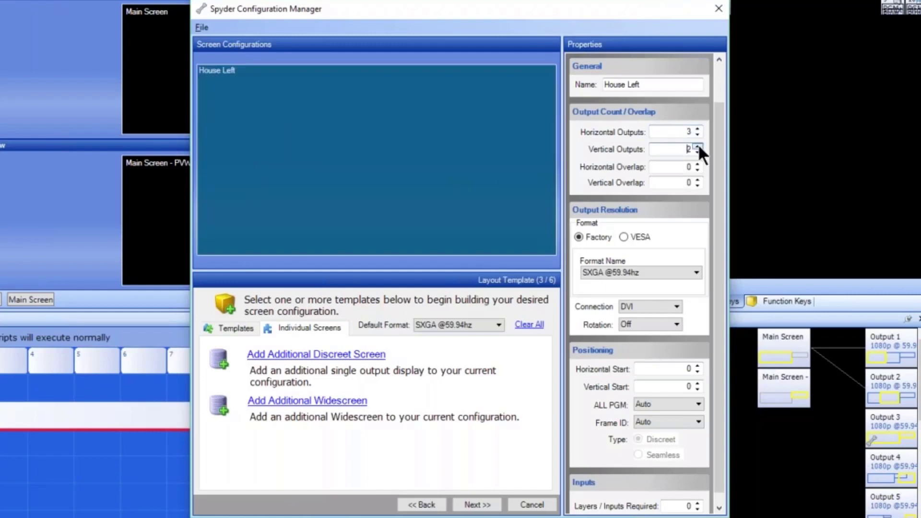
pyautogui.click(697, 151)
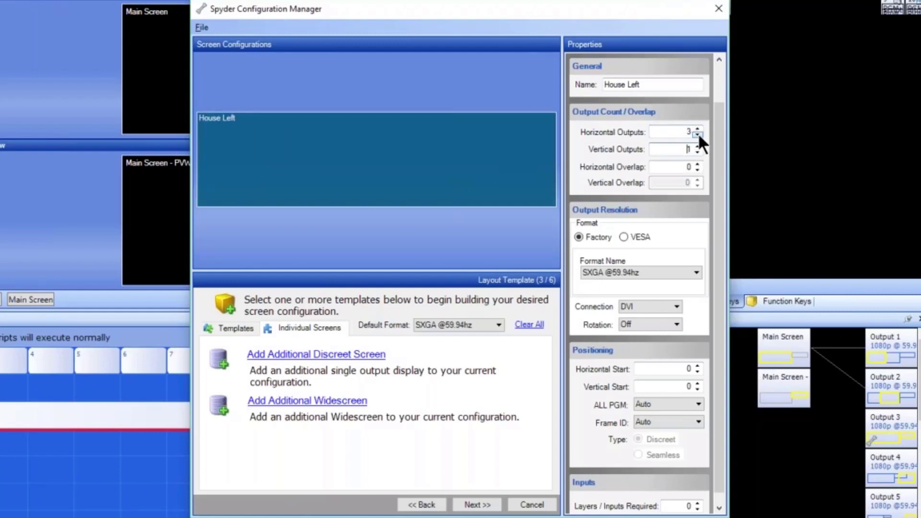
pyautogui.click(698, 134)
pyautogui.click(698, 135)
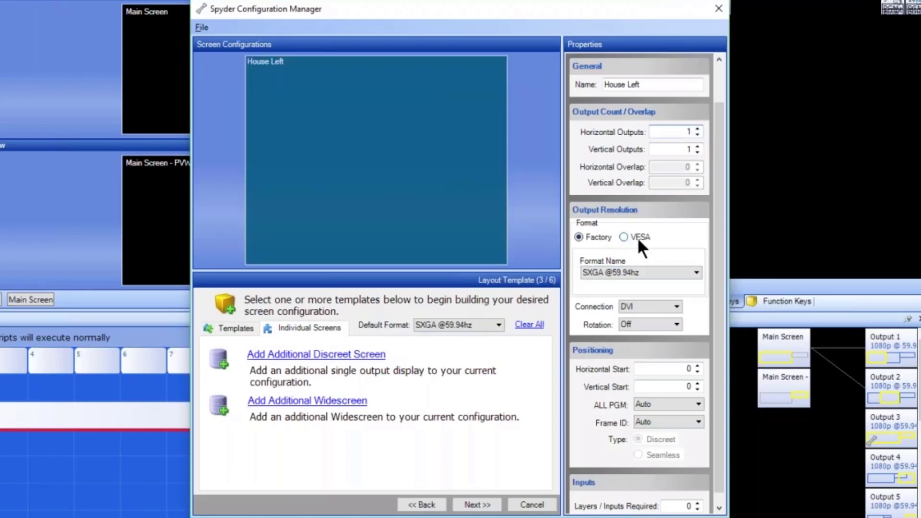
pyautogui.click(697, 272)
pyautogui.scroll(-4, 724, 350)
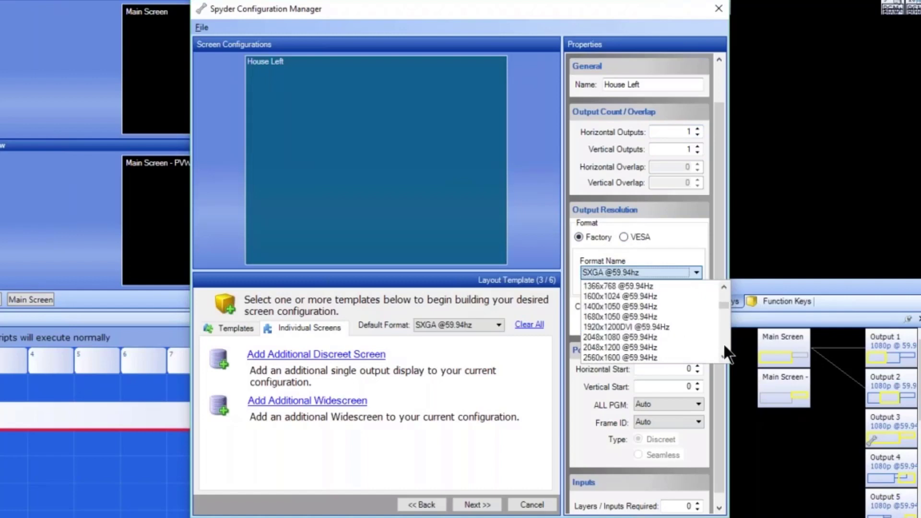
pyautogui.click(677, 309)
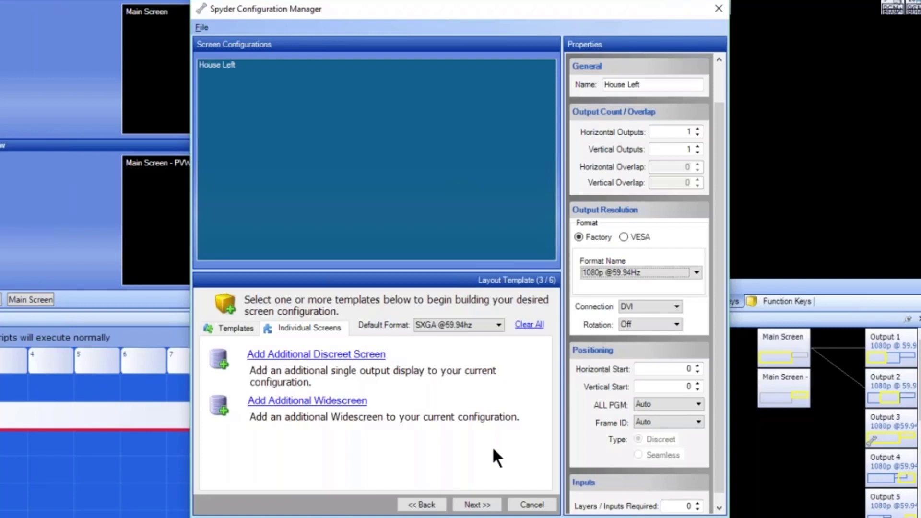
# Add a widescreen beside House Left in the layout and name it Main Screen.
pyautogui.click(334, 402)
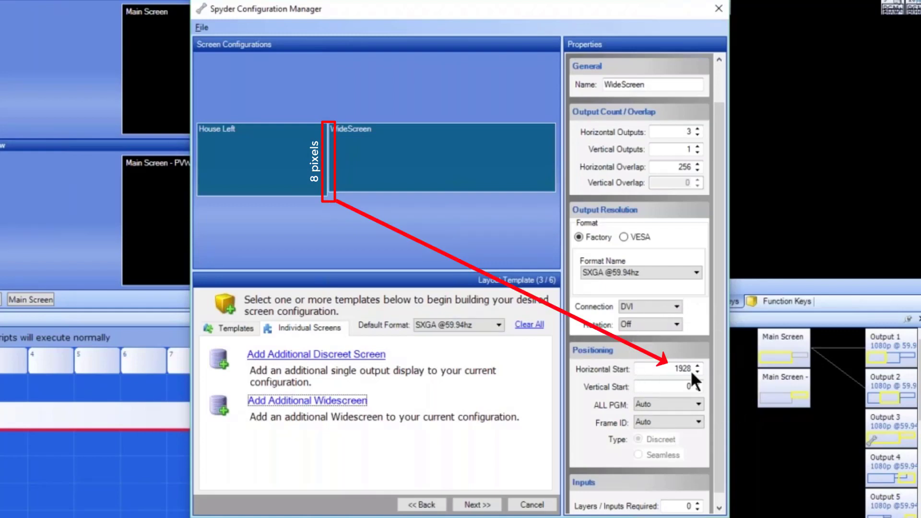
pyautogui.doubleClick(659, 84)
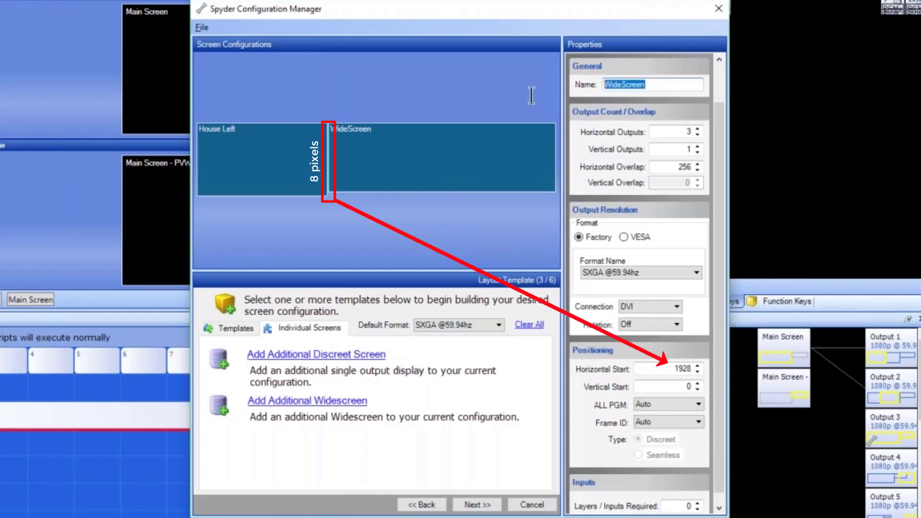
pyautogui.write('Main Screen')
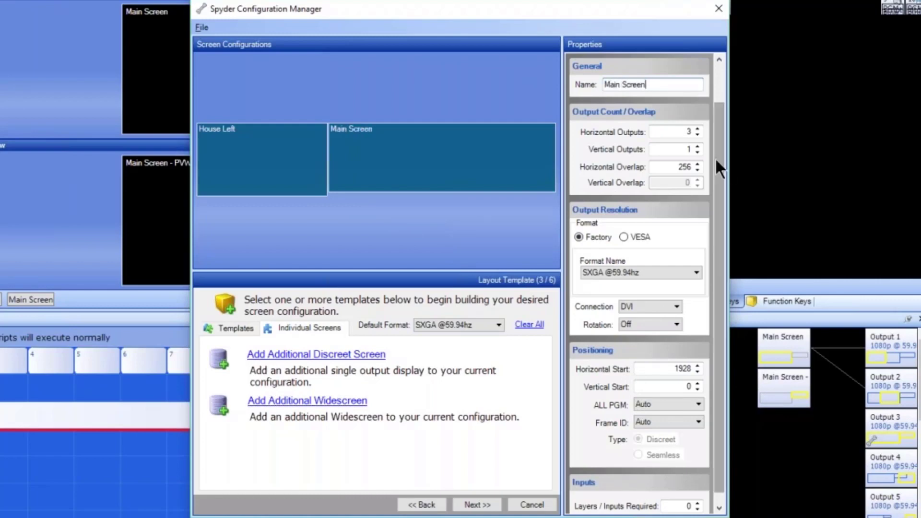
# Set Main Screen to 2 horizontal outputs with a horizontal overlap of 600.
pyautogui.click(698, 134)
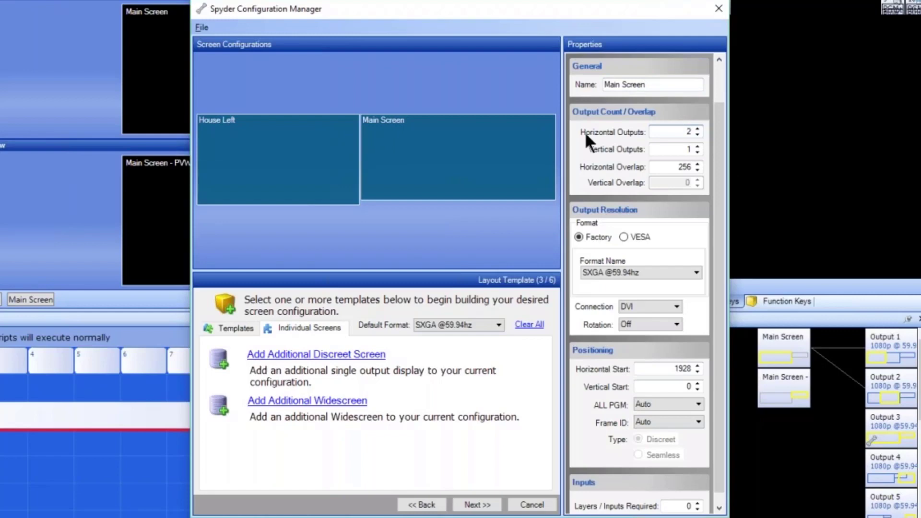
pyautogui.doubleClick(670, 166)
pyautogui.write('600')
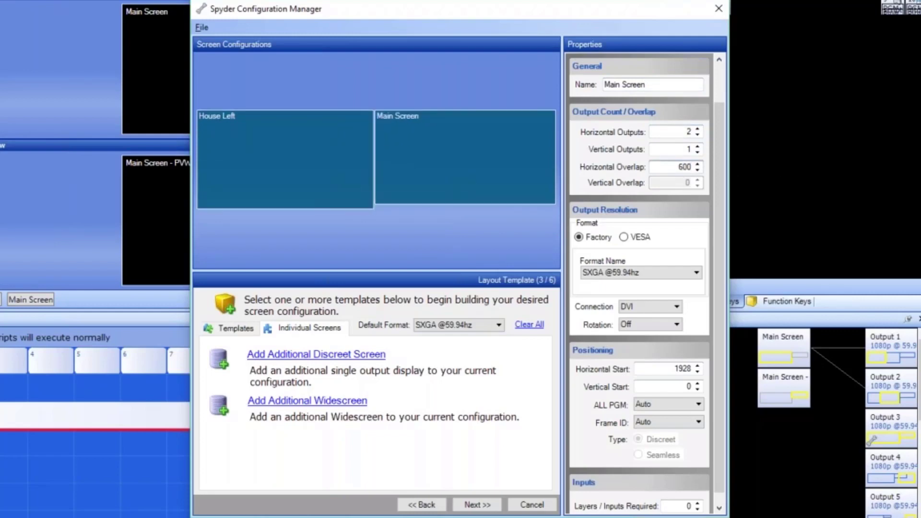
pyautogui.click(686, 274)
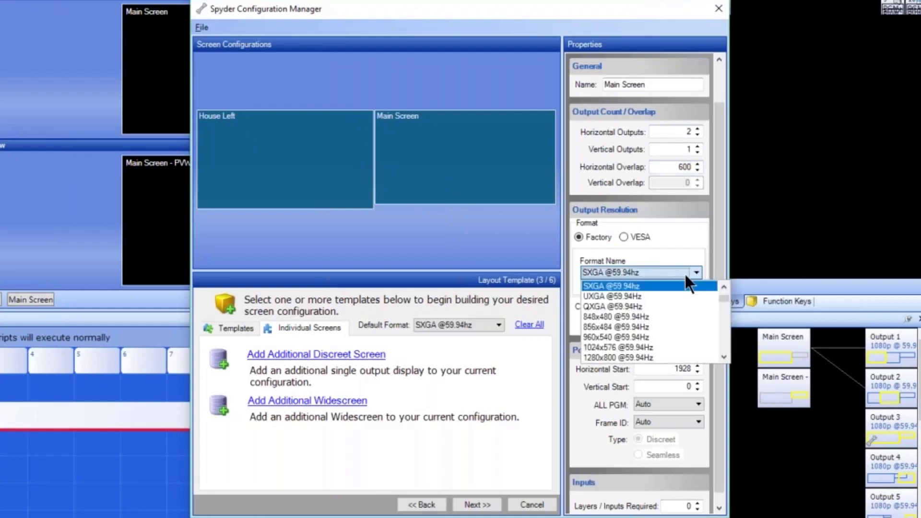
pyautogui.click(723, 358)
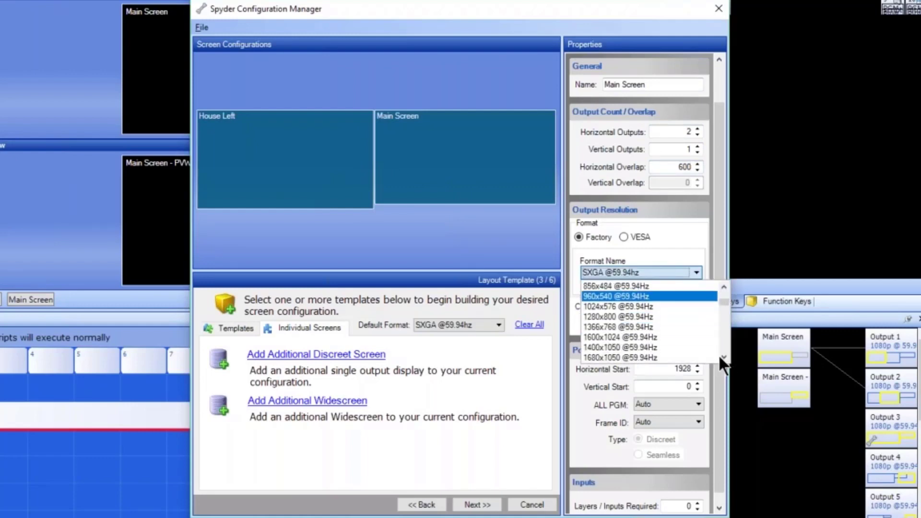
pyautogui.click(722, 357)
pyautogui.click(723, 358)
pyautogui.click(723, 358)
pyautogui.click(723, 357)
pyautogui.click(722, 357)
pyautogui.click(722, 357)
pyautogui.click(723, 358)
pyautogui.click(723, 357)
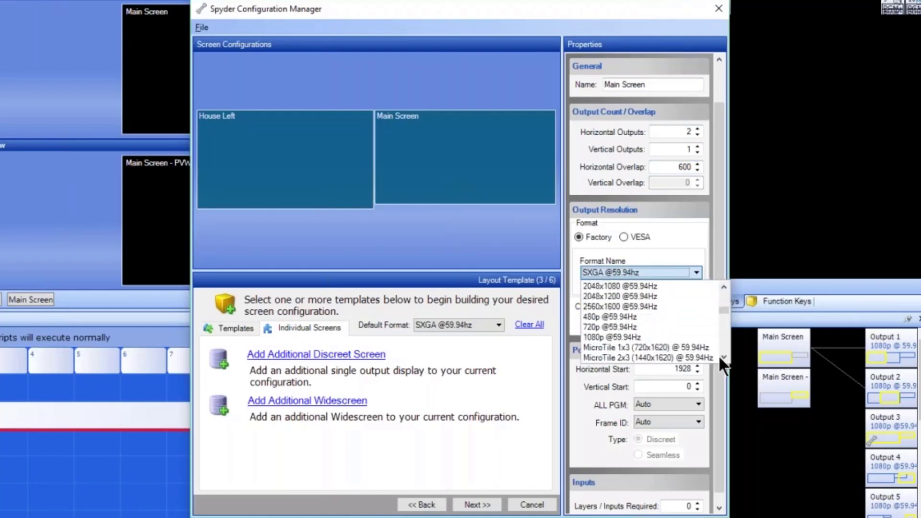
pyautogui.click(694, 337)
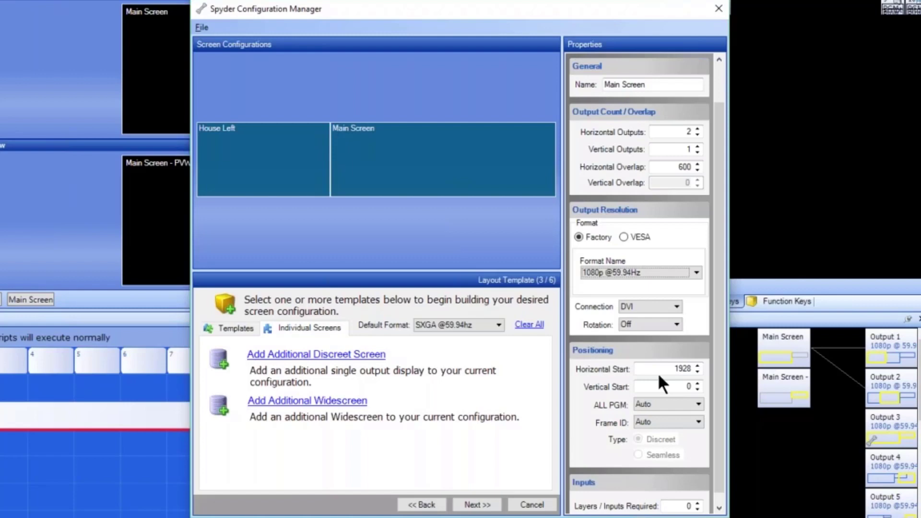
pyautogui.click(319, 356)
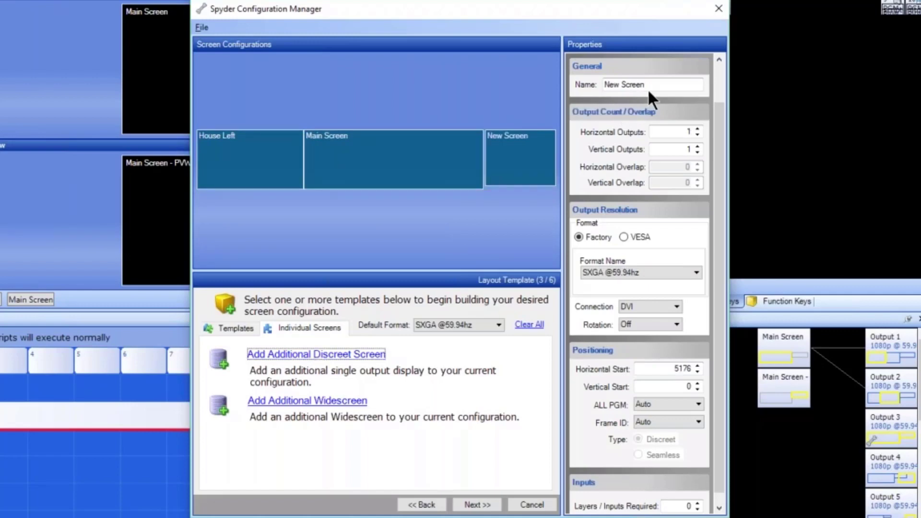
pyautogui.tripleClick(648, 88)
pyautogui.write('House R')
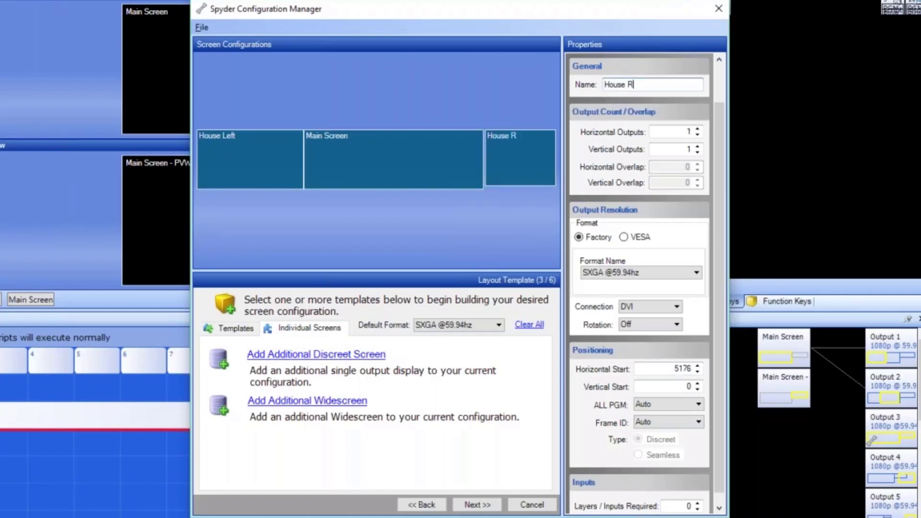
pyautogui.write('ight')
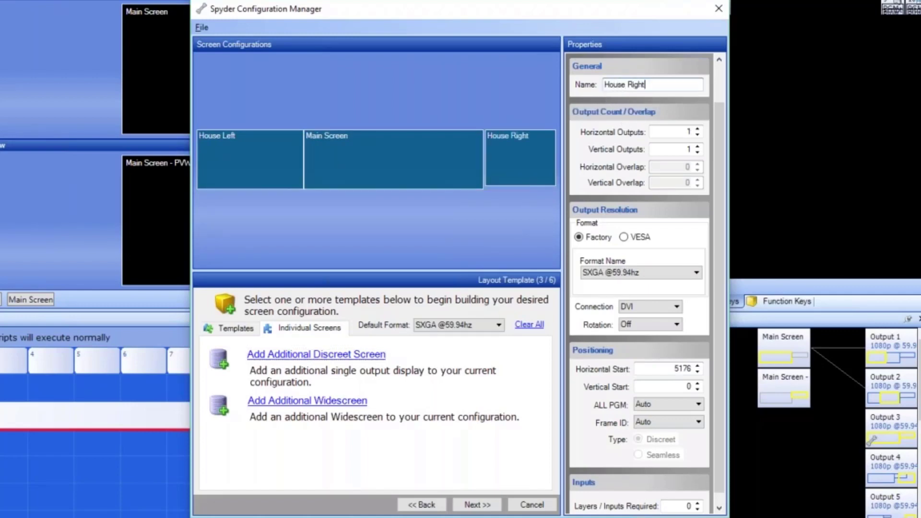
pyautogui.click(684, 268)
pyautogui.scroll(3, 696, 307)
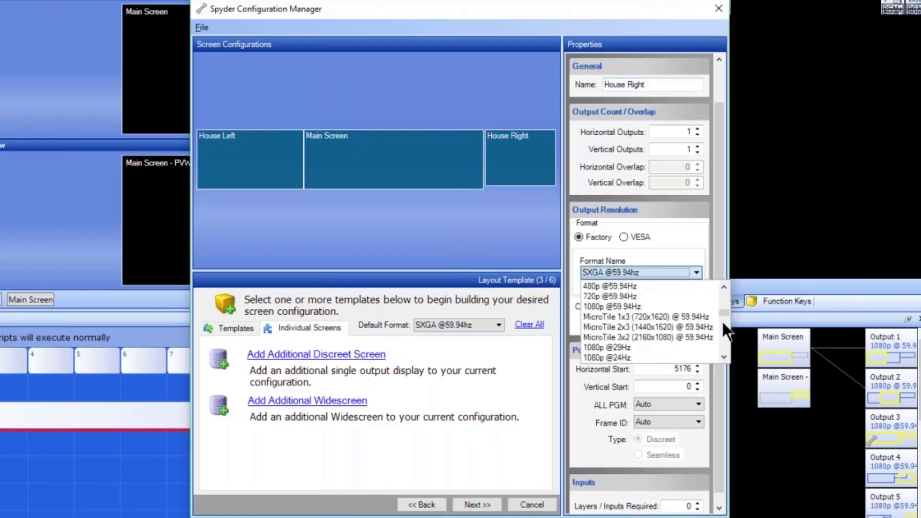
pyautogui.click(693, 305)
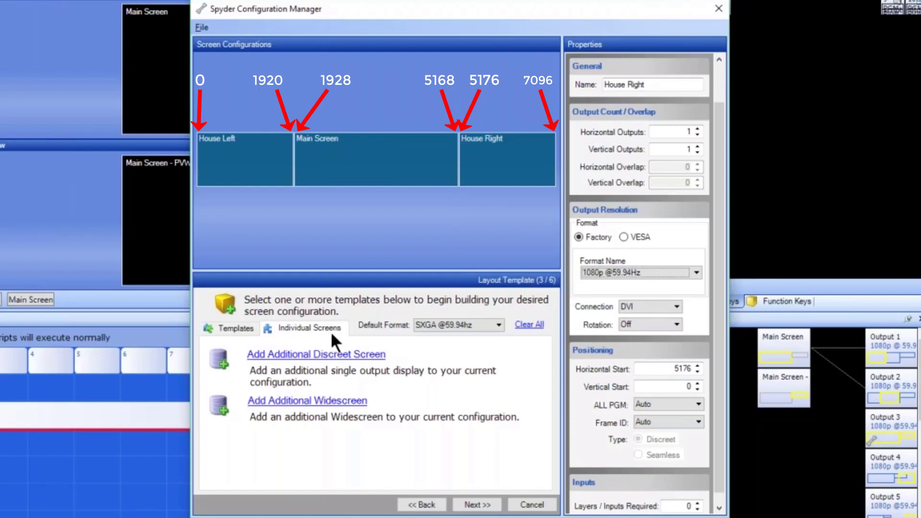
pyautogui.click(331, 355)
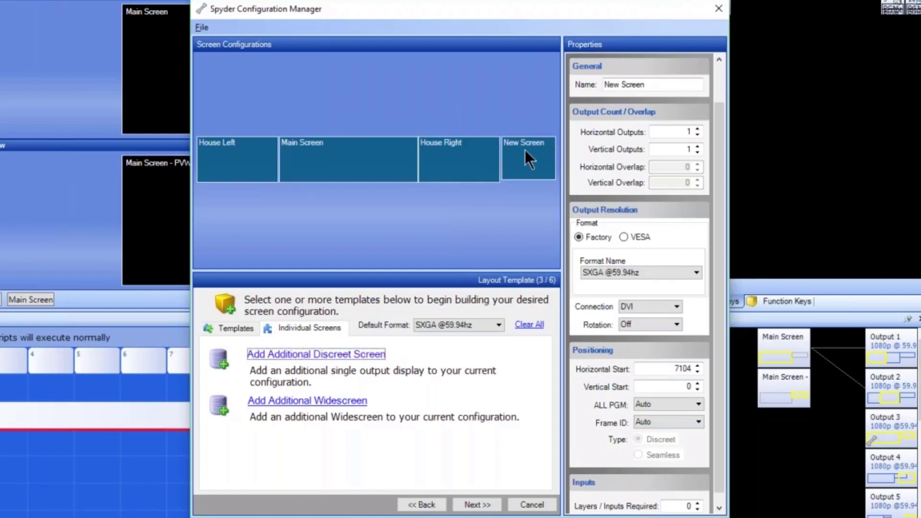
pyautogui.moveTo(647, 86); pyautogui.dragTo(603, 86)
pyautogui.write('D')
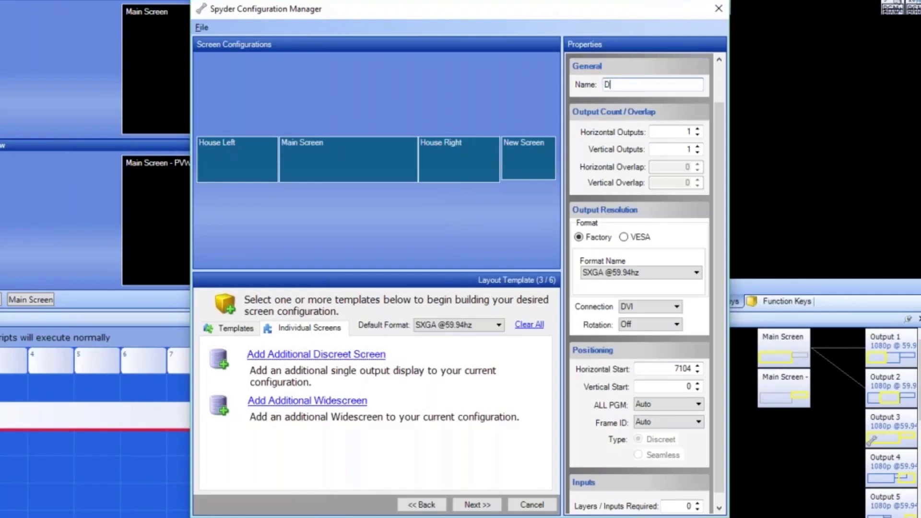
pyautogui.write('SM 1')
pyautogui.click(695, 272)
pyautogui.scroll(3, 715, 326)
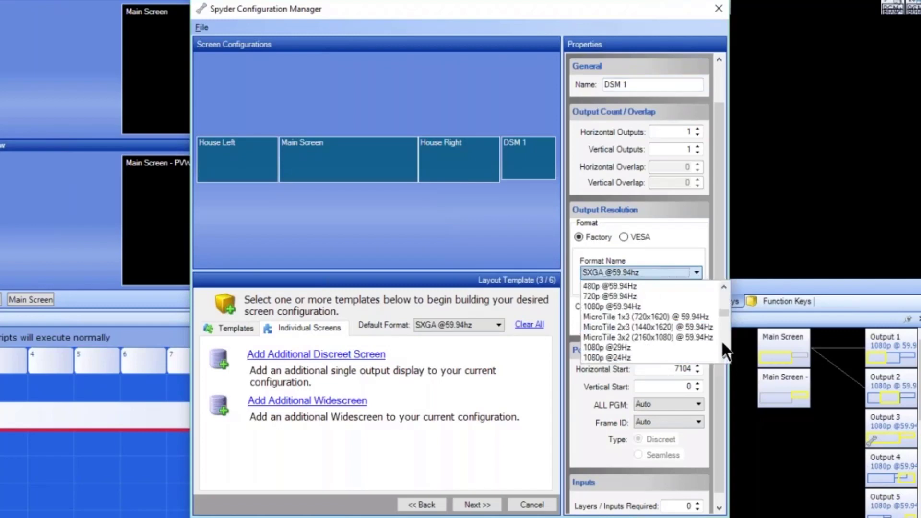
pyautogui.click(674, 307)
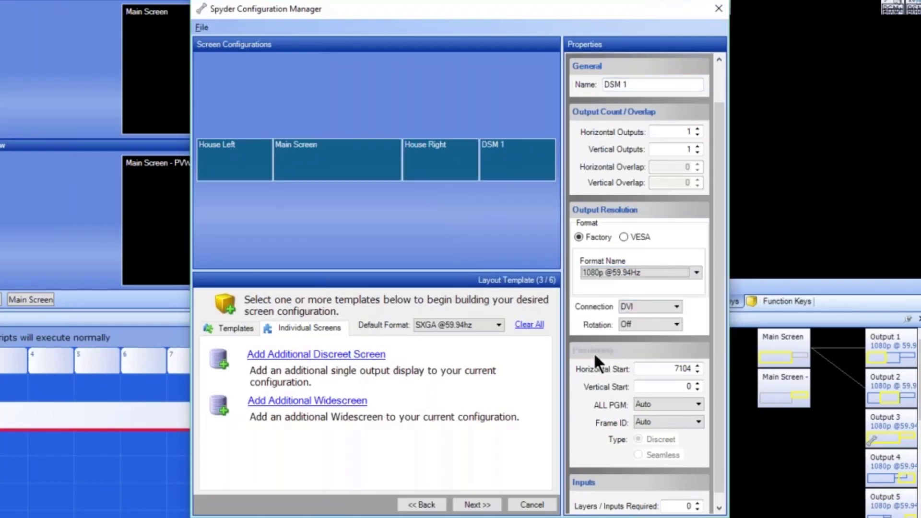
# Position DSM 1 directly below House Left with a horizontal start of 0 and a vertical start of 1080.
pyautogui.doubleClick(673, 369)
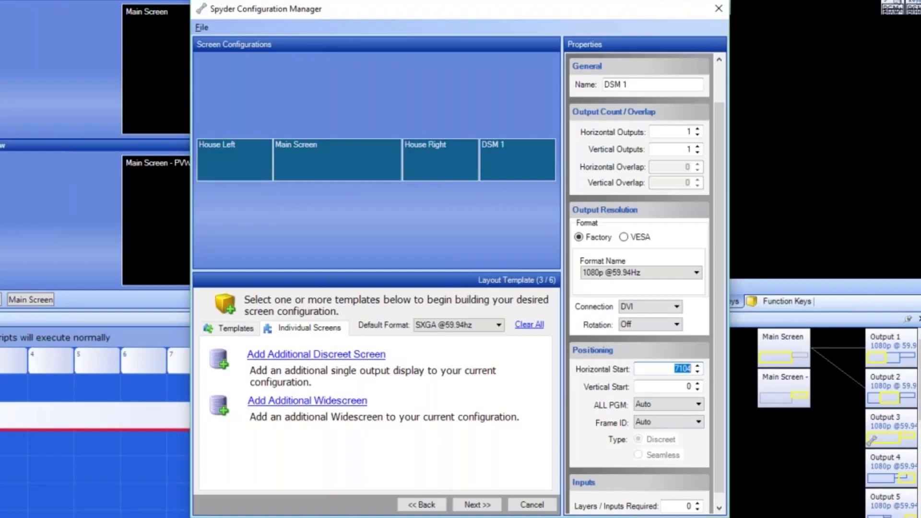
pyautogui.write('0')
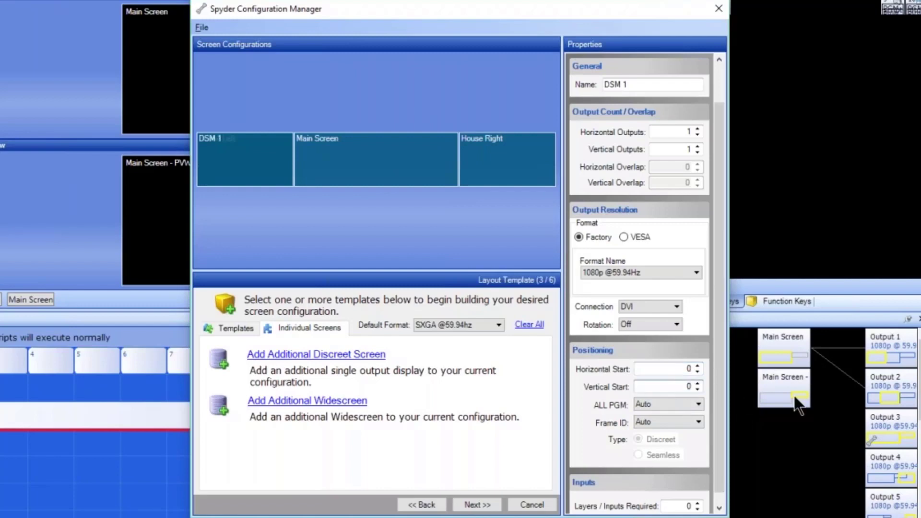
pyautogui.press('BackSpace')
pyautogui.write('108')
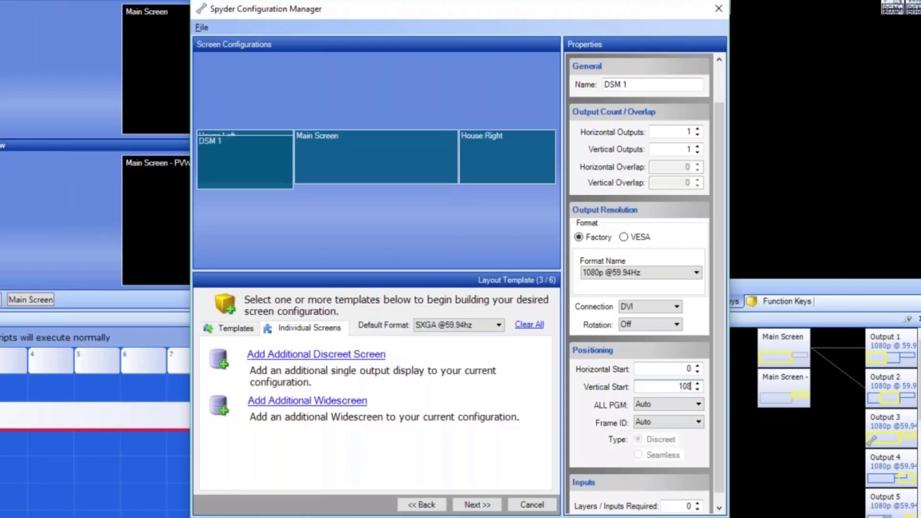
pyautogui.write('0')
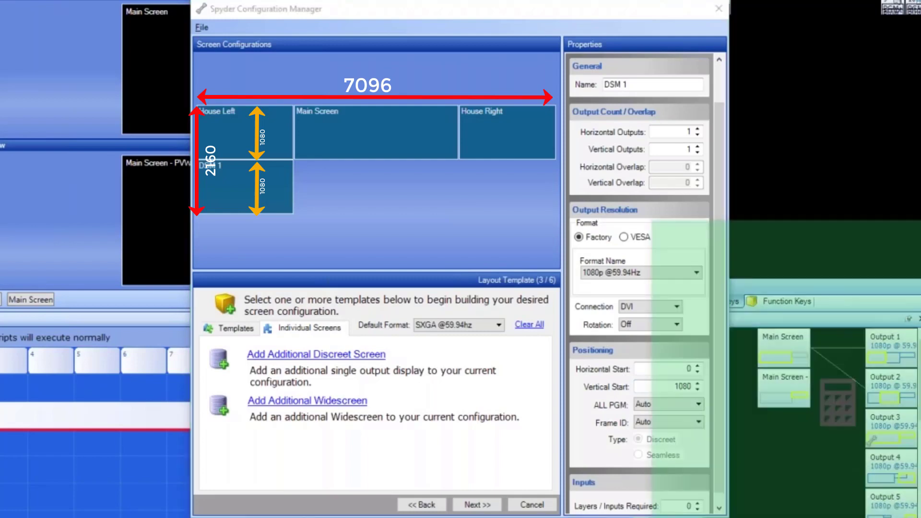
# In Calculator, divide the 20,000,000-pixel limit by the 2160-pixel layout height, and close Calculator.
pyautogui.write('2160')
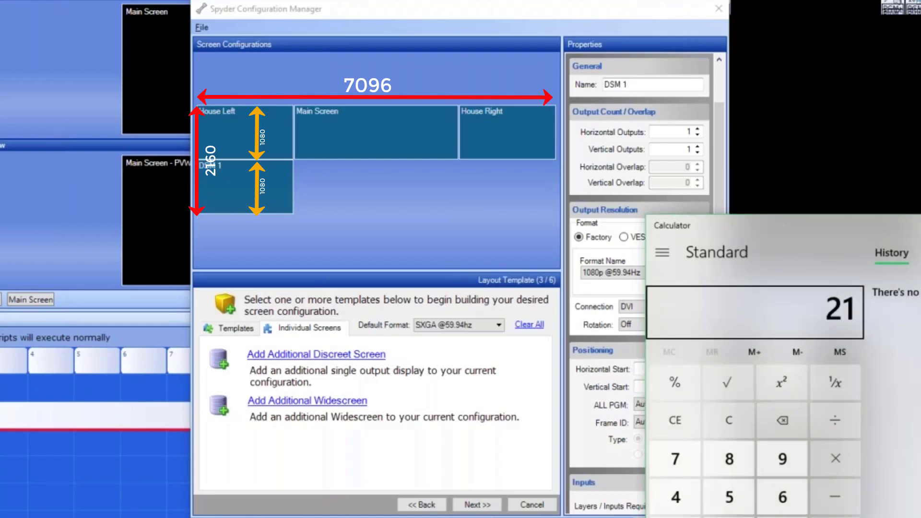
pyautogui.press('Escape')
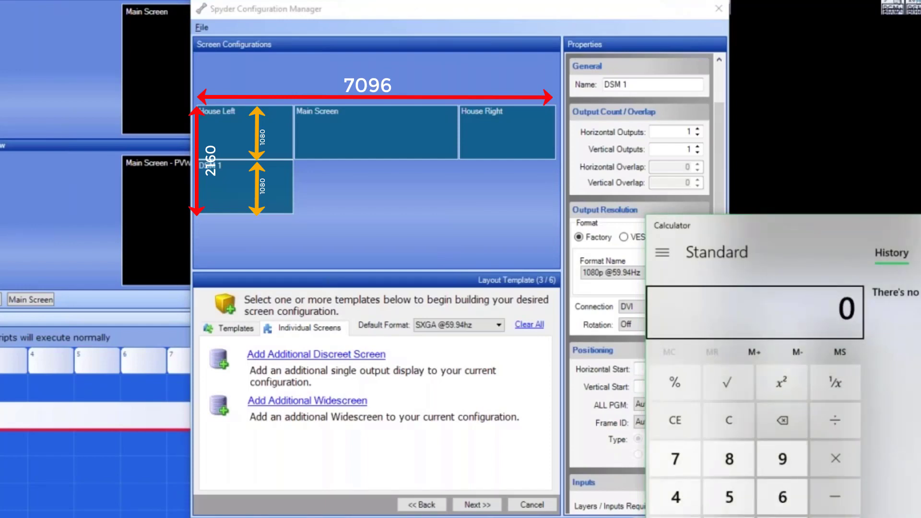
pyautogui.write('20000000')
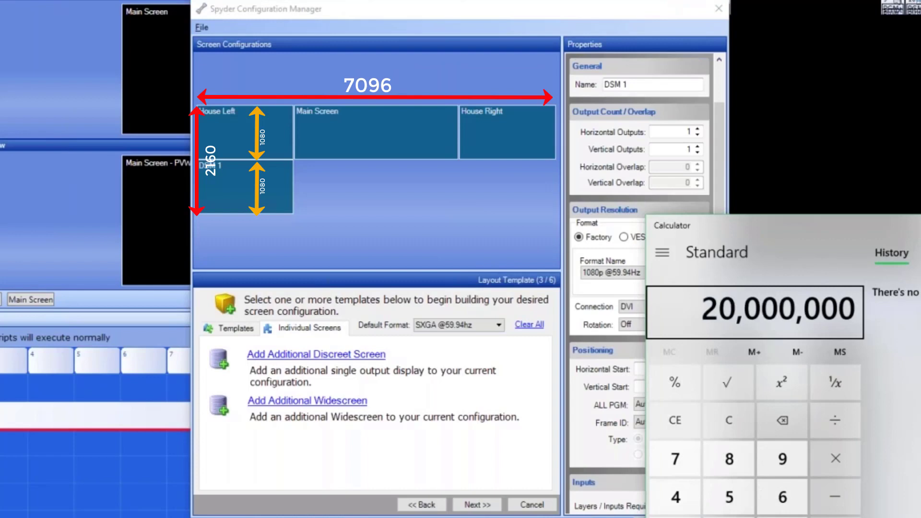
pyautogui.write('/2160')
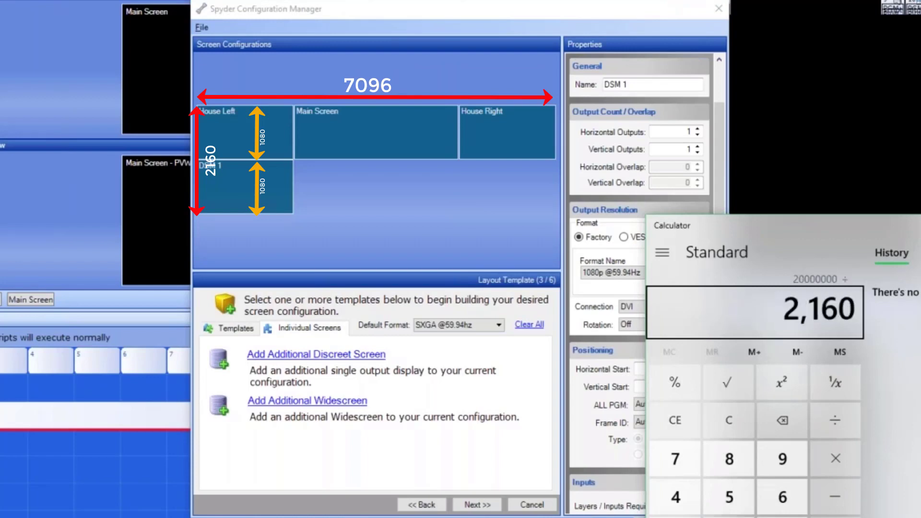
pyautogui.press('Return')
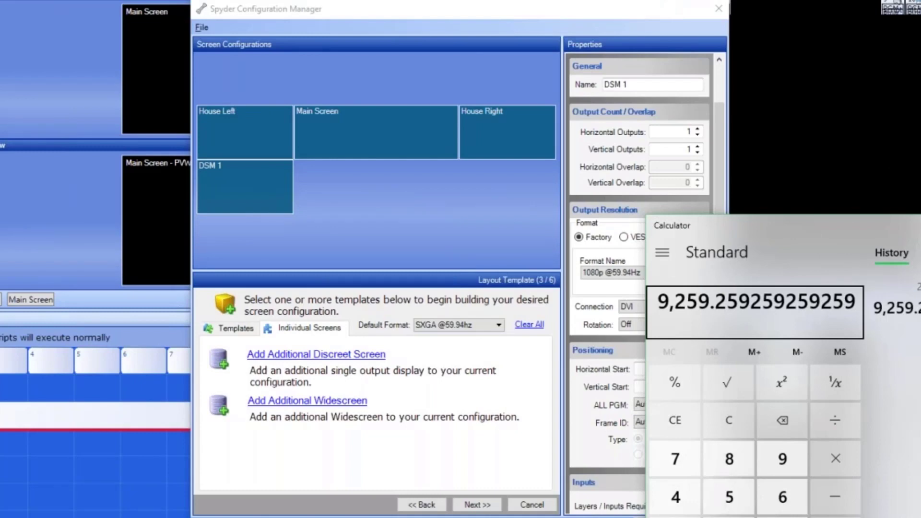
pyautogui.hotkey('alt', 'F4')
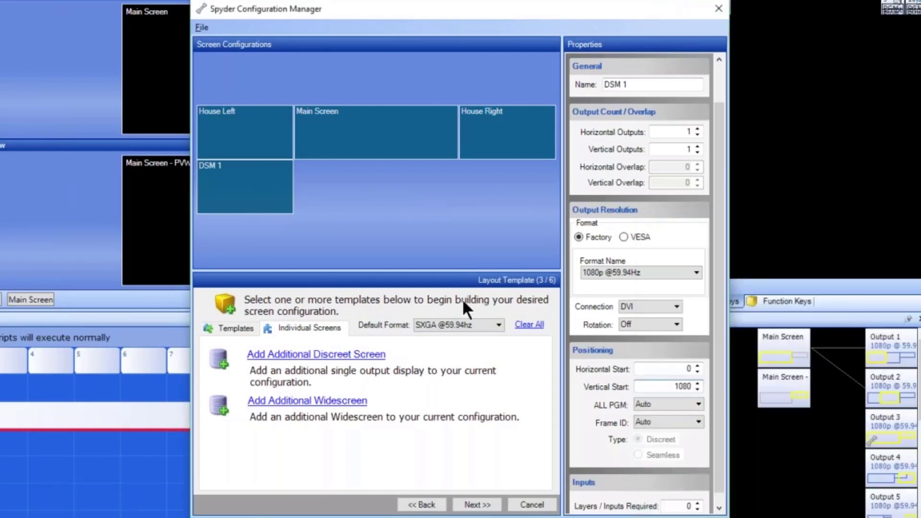
pyautogui.click(361, 356)
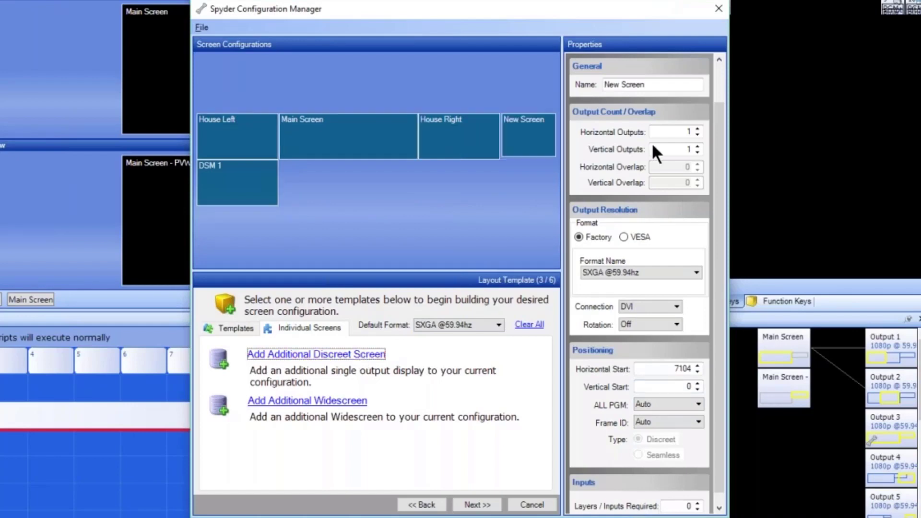
pyautogui.click(616, 84)
pyautogui.moveTo(666, 87); pyautogui.dragTo(548, 85)
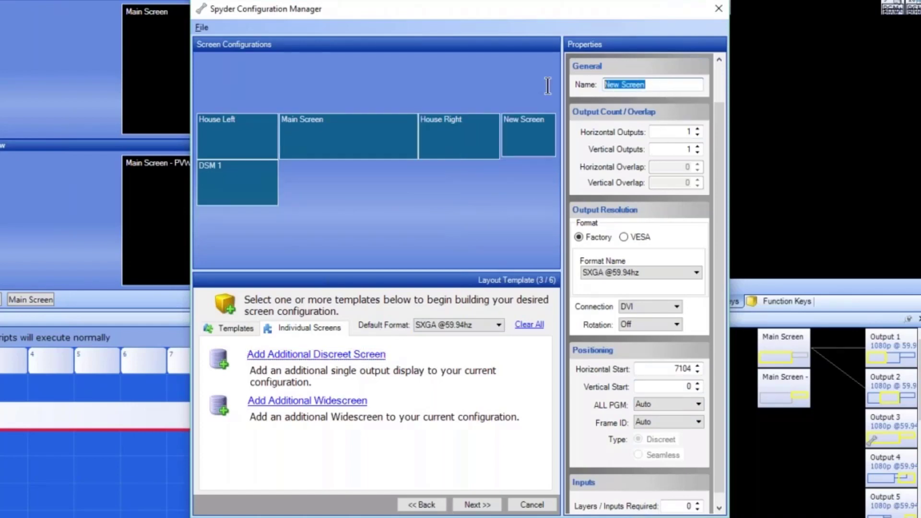
pyautogui.write('House Right')
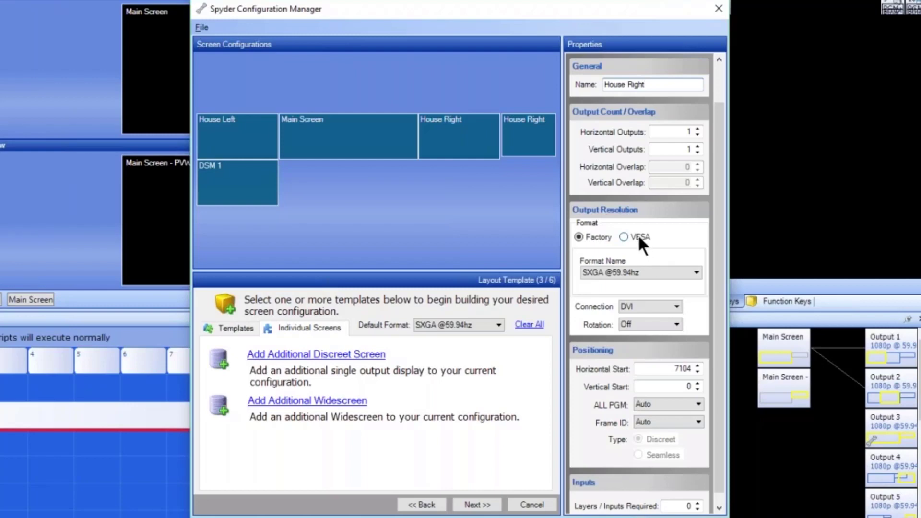
pyautogui.click(649, 272)
pyautogui.scroll(3, 672, 317)
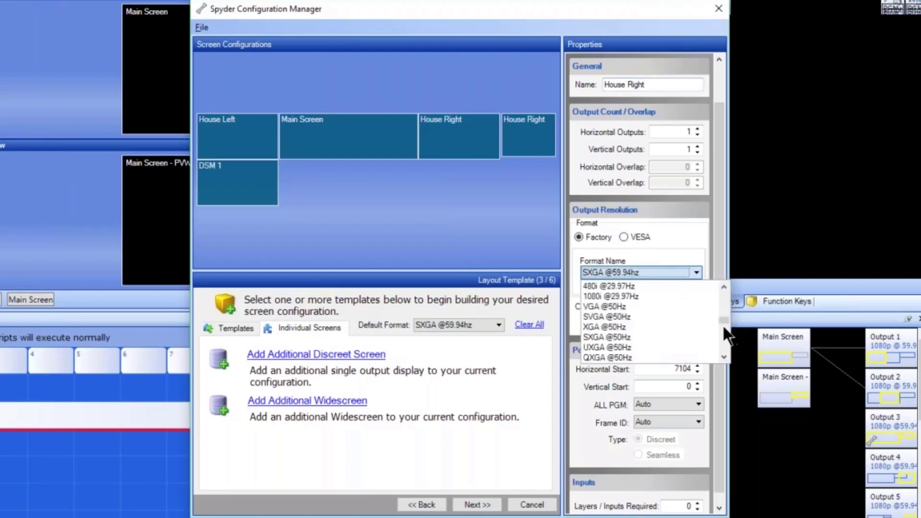
pyautogui.click(702, 306)
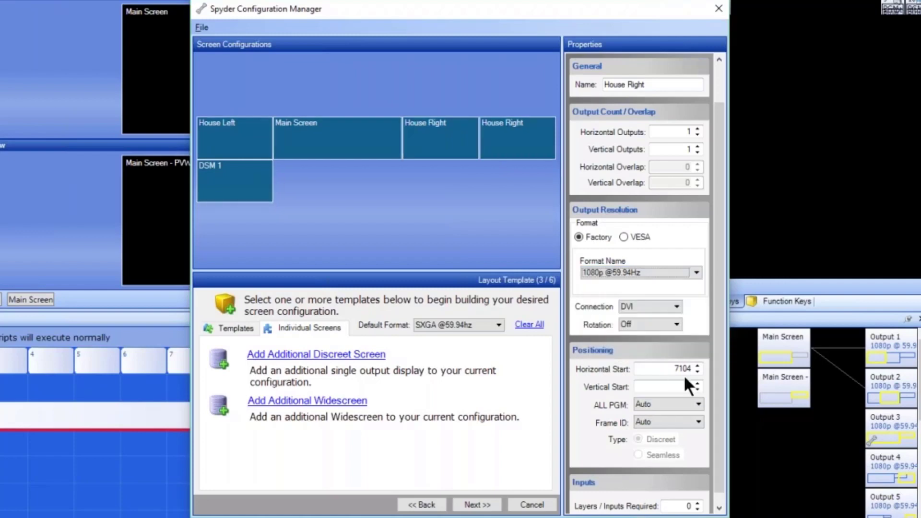
# Position the second House Right screen directly below the first, with a horizontal start of 5176 and a vertical start of 1080.
pyautogui.doubleClick(671, 373)
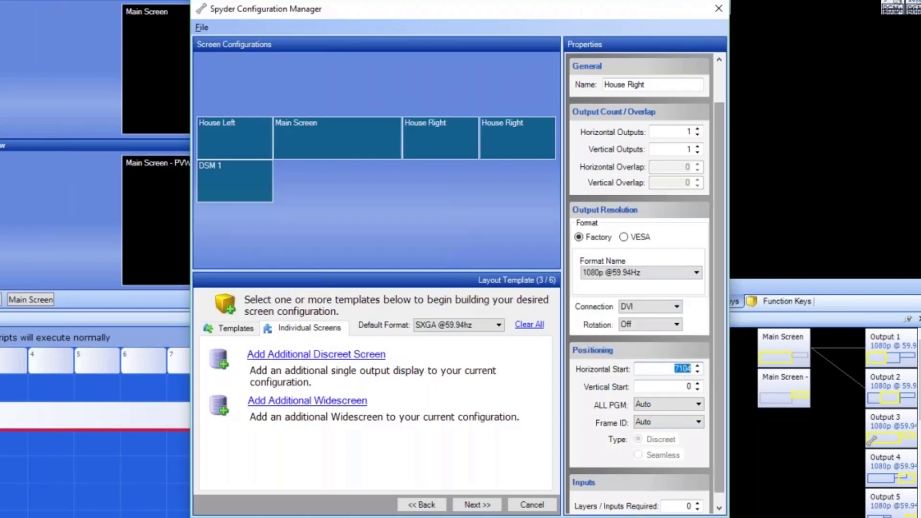
pyautogui.click(670, 376)
pyautogui.click(445, 137)
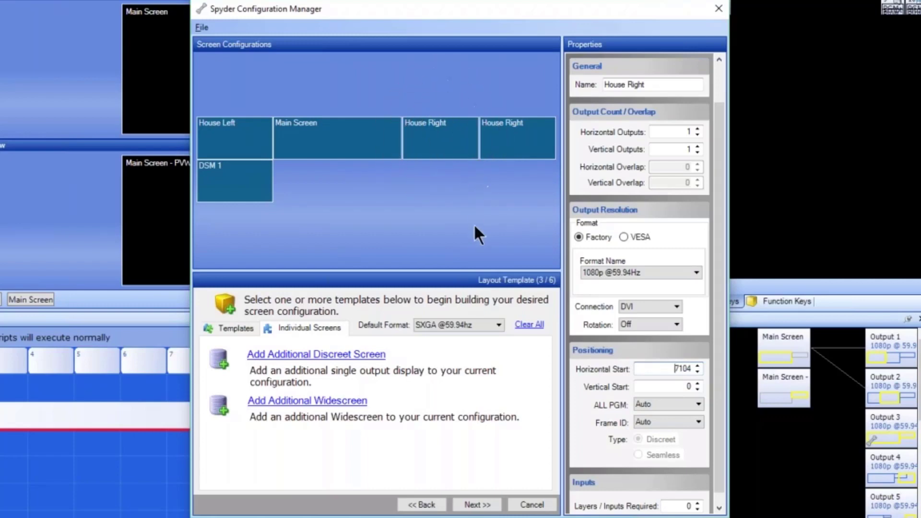
pyautogui.click(436, 137)
pyautogui.moveTo(662, 371); pyautogui.dragTo(728, 371)
pyautogui.write('5176')
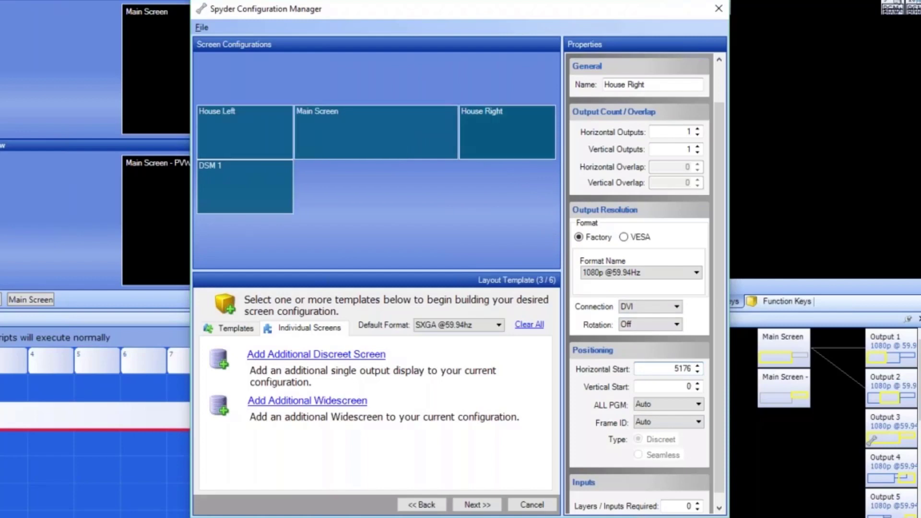
pyautogui.press('Tab')
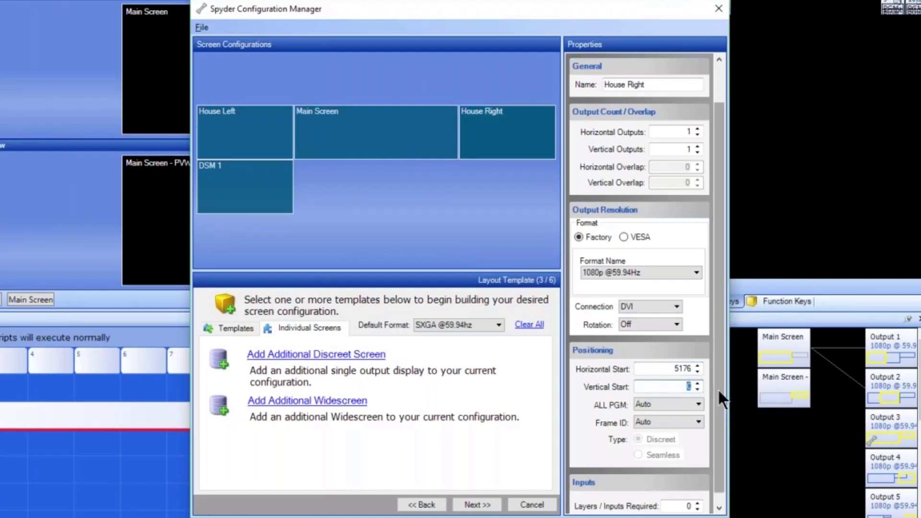
pyautogui.write('1080')
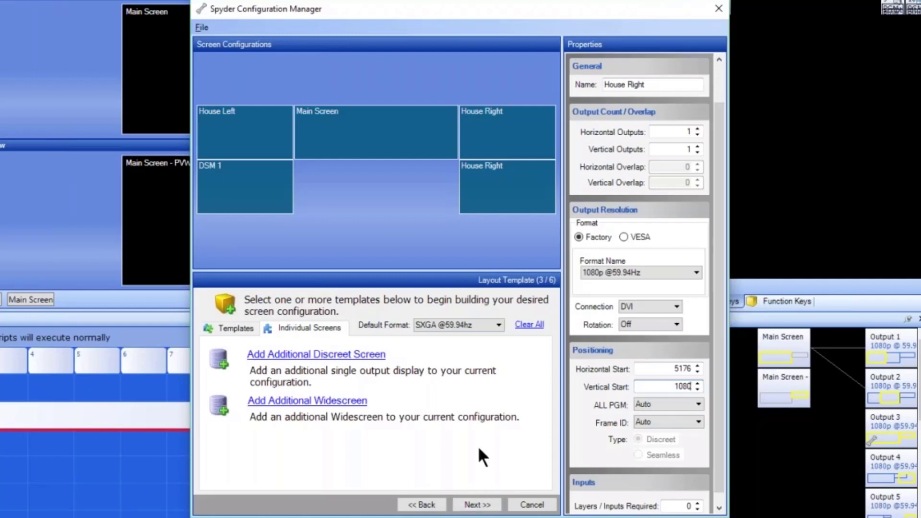
pyautogui.click(486, 505)
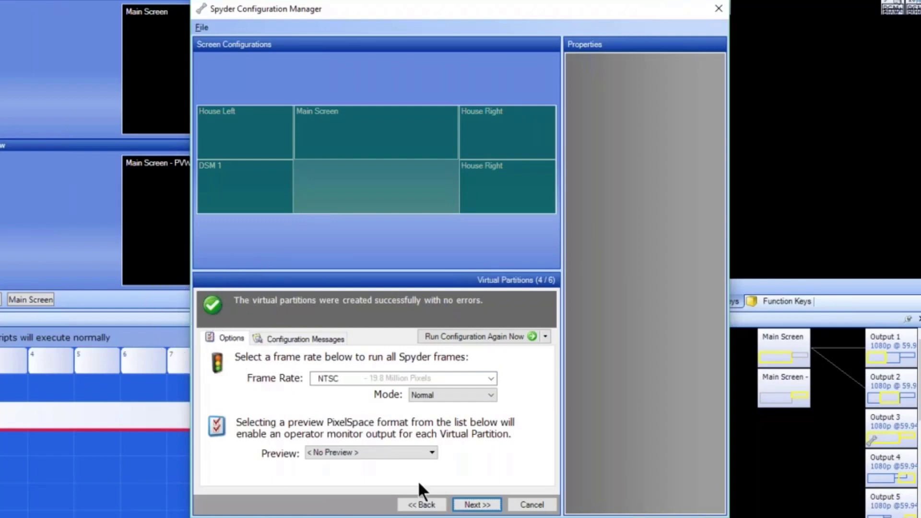
pyautogui.click(432, 453)
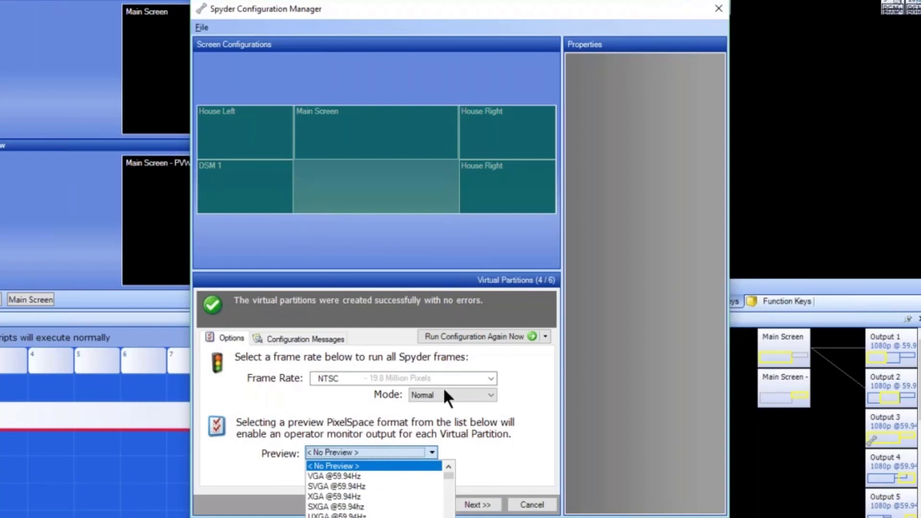
pyautogui.scroll(-4, 375, 489)
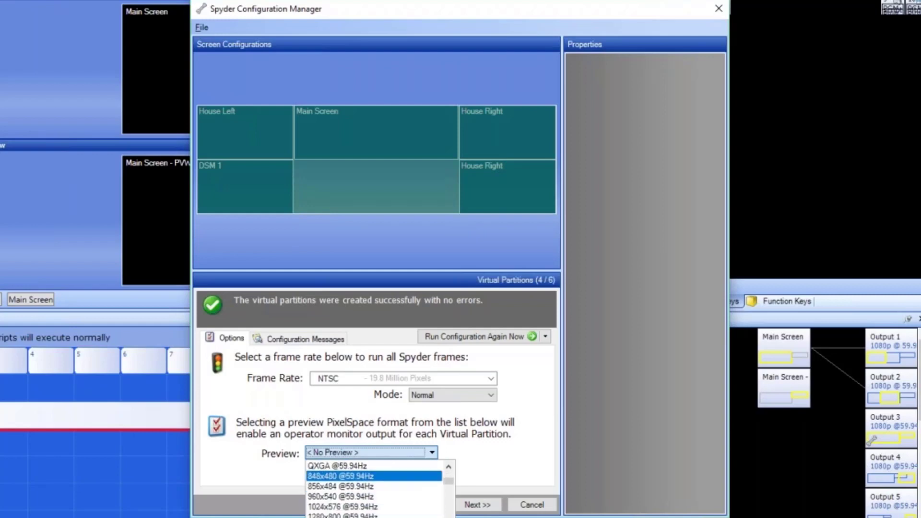
pyautogui.scroll(-1, 374, 489)
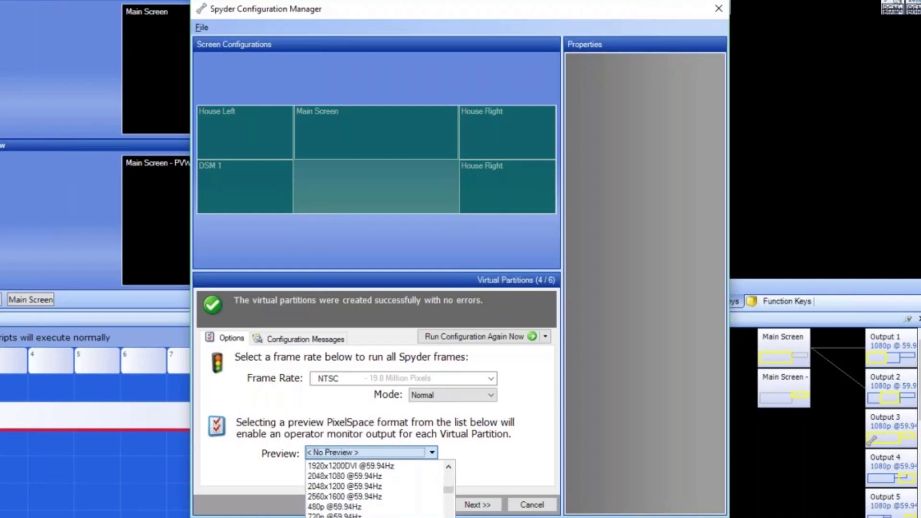
pyautogui.click(336, 517)
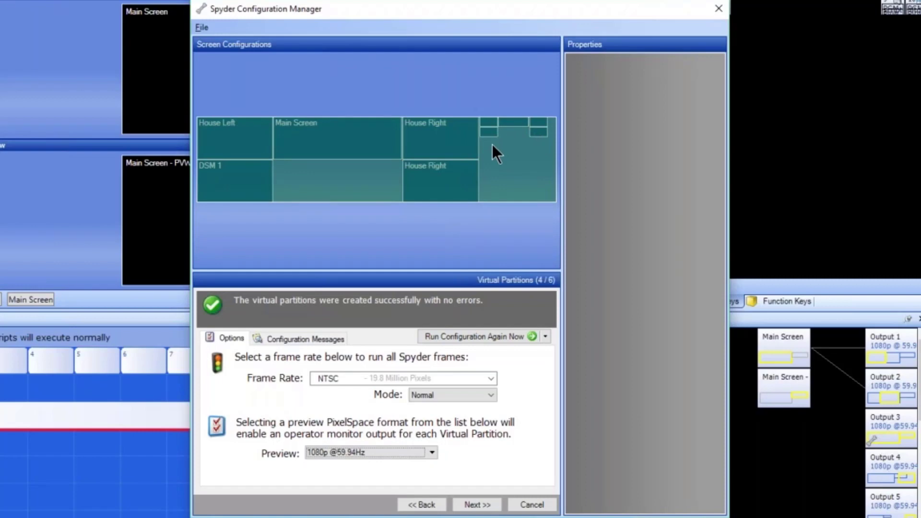
# Proceed without clearing existing data, apply the configuration to the local PC in Virtual Mode and exit the configuration manager.
pyautogui.click(477, 505)
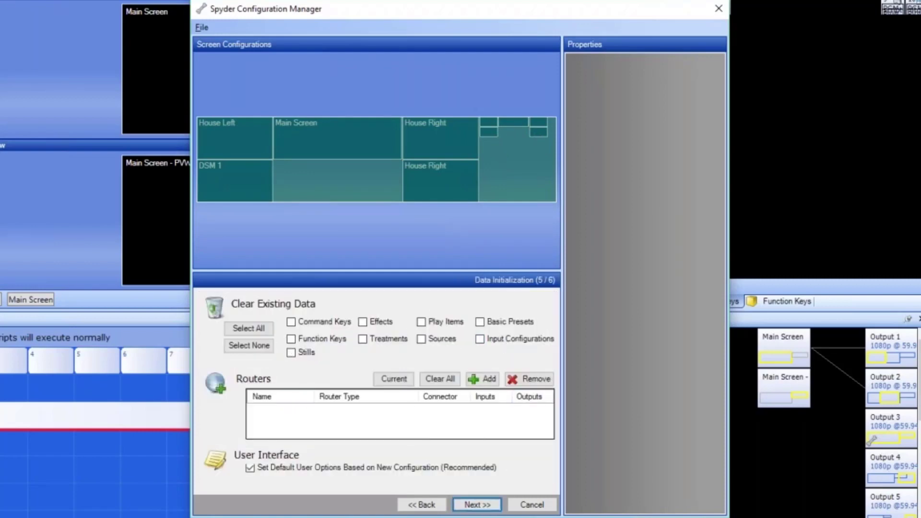
pyautogui.click(479, 506)
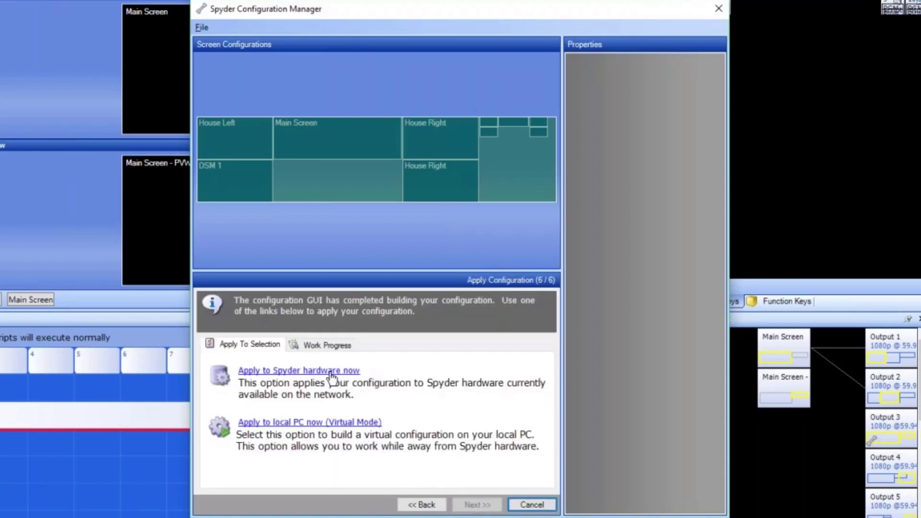
pyautogui.click(324, 423)
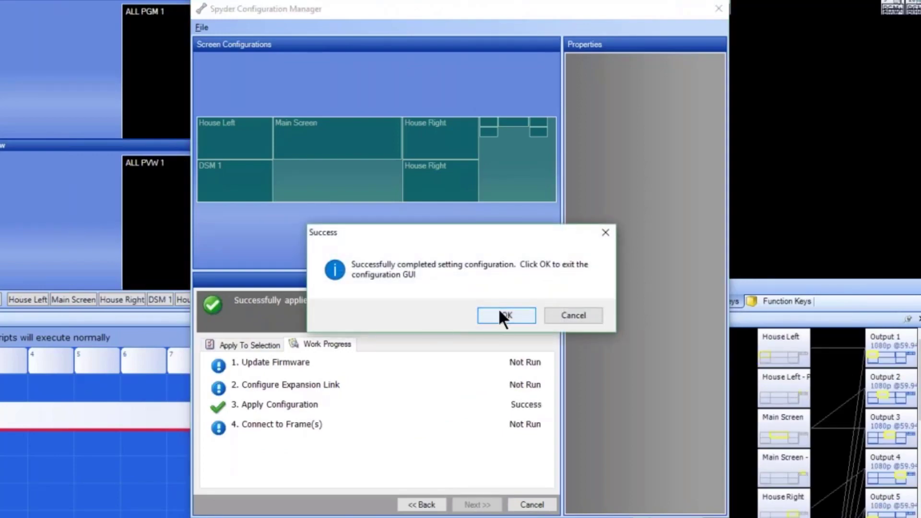
pyautogui.click(499, 313)
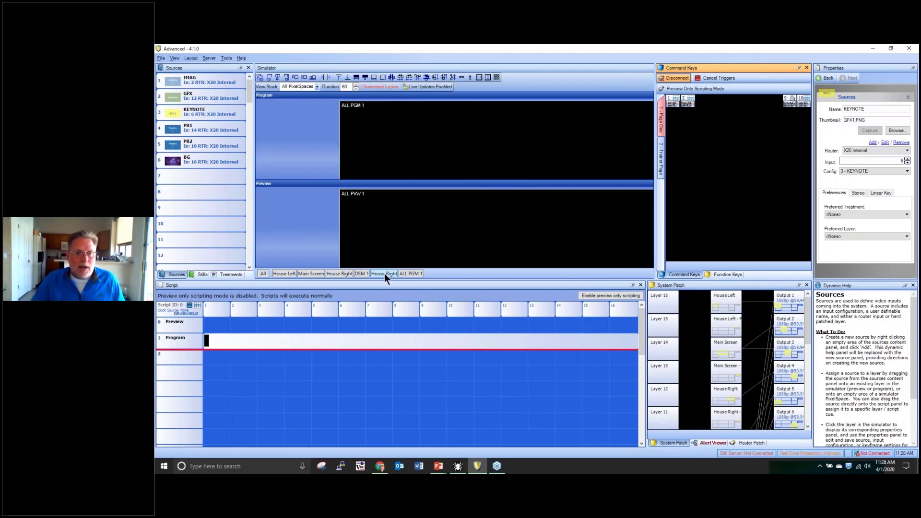
# Fit all PixelSpaces in the simulator and switch the View Stack to the one showing the individual screens.
pyautogui.click(264, 276)
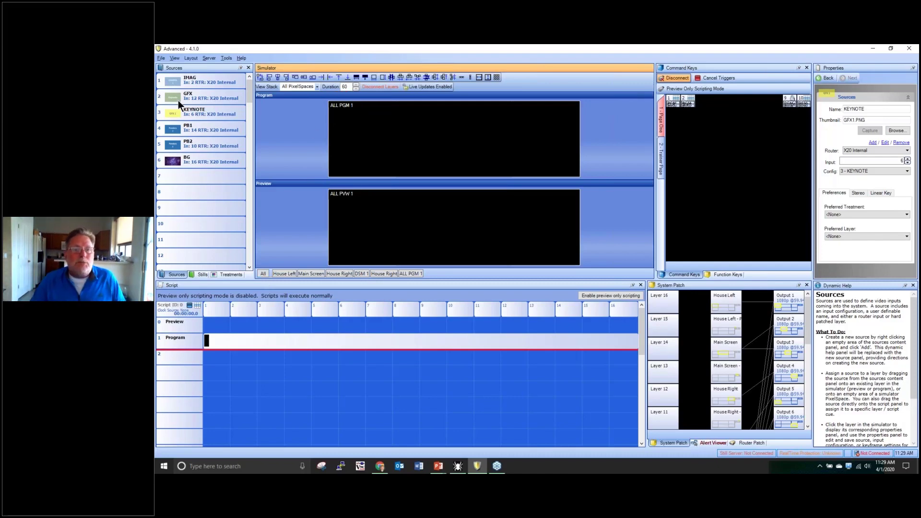
pyautogui.click(317, 86)
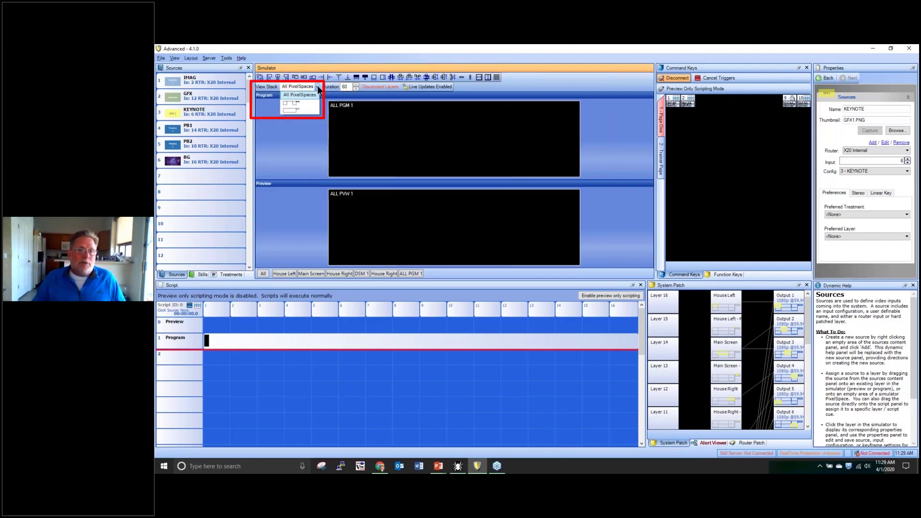
pyautogui.click(294, 102)
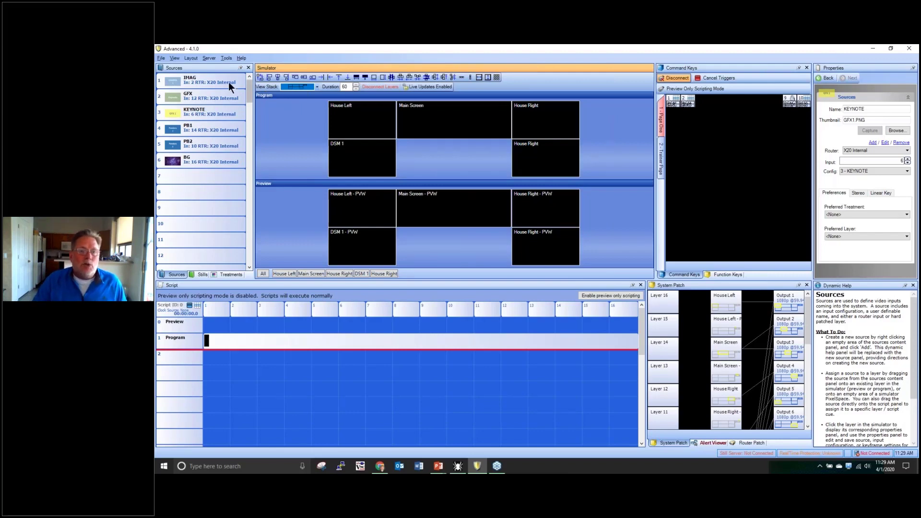
# Place the IMAG source as a layer on the program Main Screen, move it to House Left and remove it.
pyautogui.moveTo(226, 82); pyautogui.dragTo(429, 121)
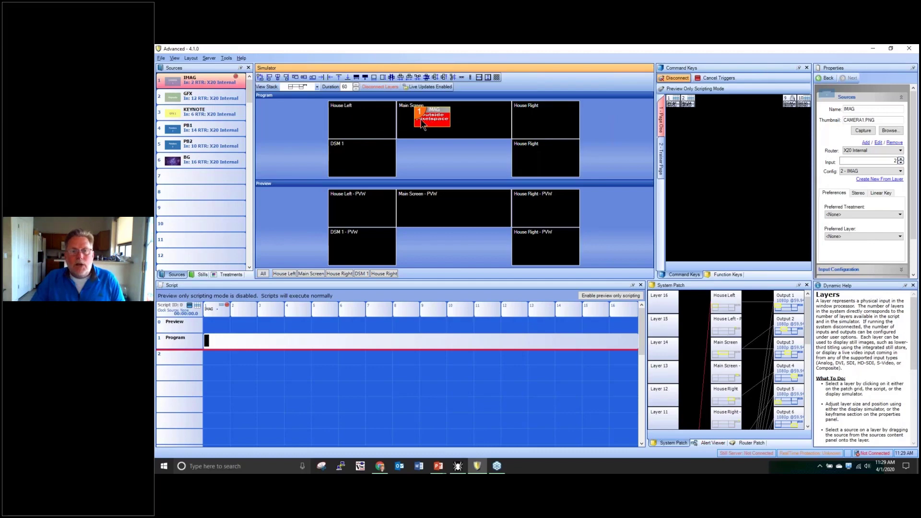
pyautogui.moveTo(427, 119); pyautogui.dragTo(367, 117)
pyautogui.rightClick(368, 117)
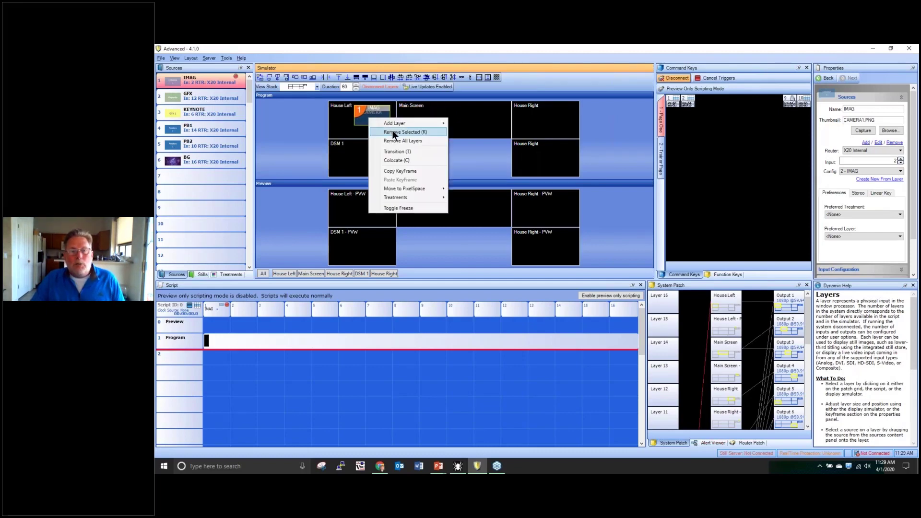
pyautogui.click(392, 130)
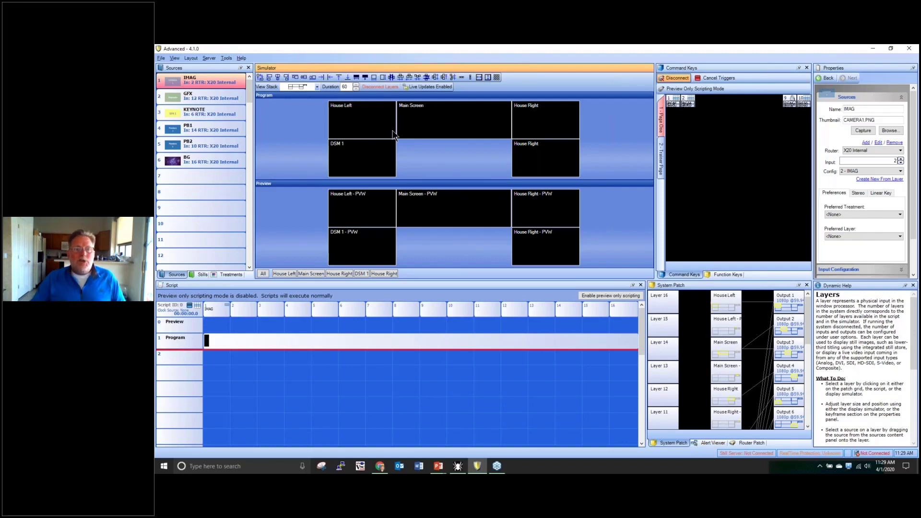
# Switch the View Stack back to All PixelSpaces and place the IMAG source as a layer on ALL PGM 1.
pyautogui.click(318, 86)
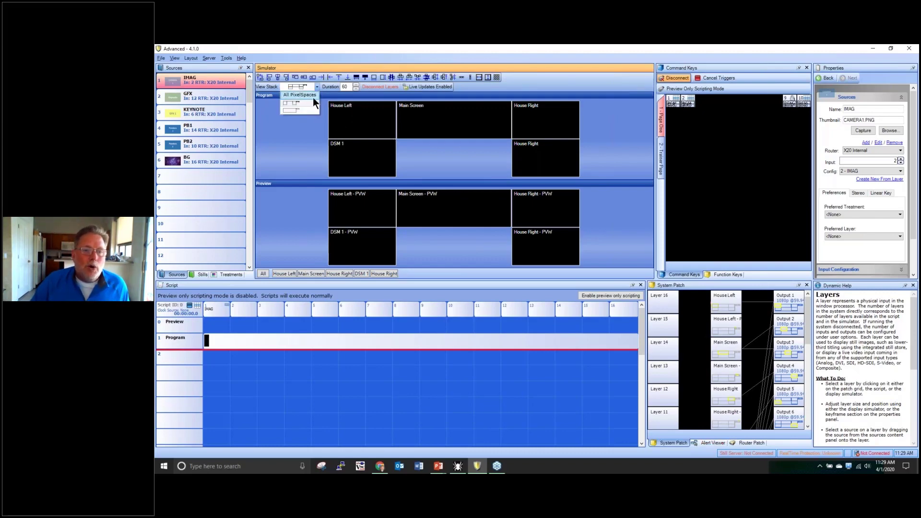
pyautogui.click(313, 97)
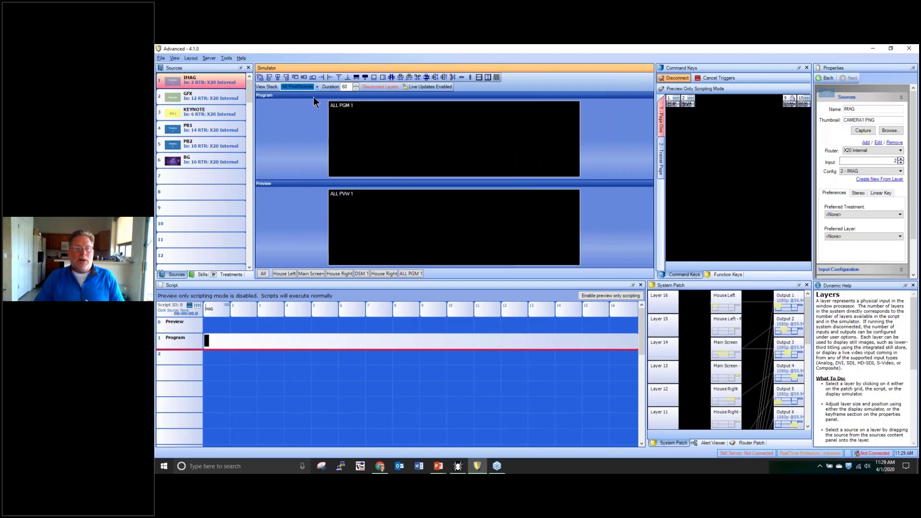
pyautogui.click(244, 85)
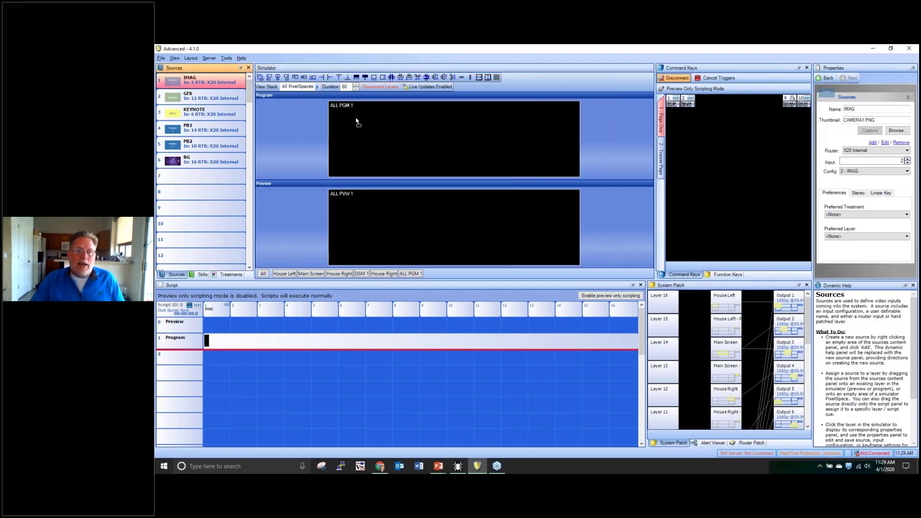
pyautogui.moveTo(356, 119); pyautogui.dragTo(509, 130)
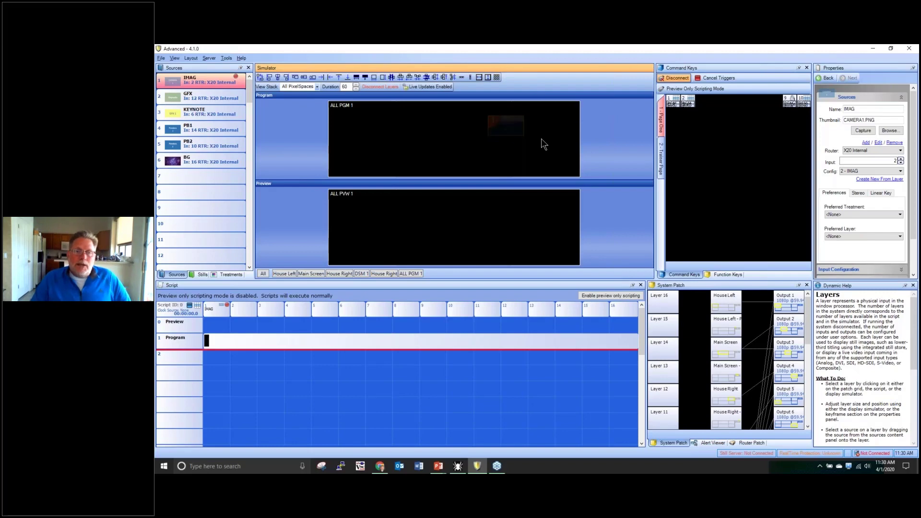
# Set the current background of both ALL PGM 1 and ALL PVW 1 to No Background.
pyautogui.rightClick(420, 132)
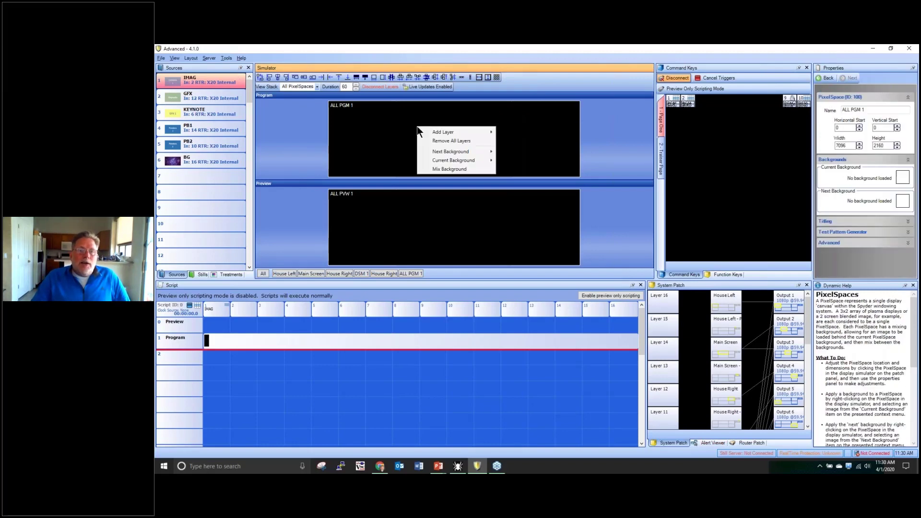
pyautogui.click(403, 110)
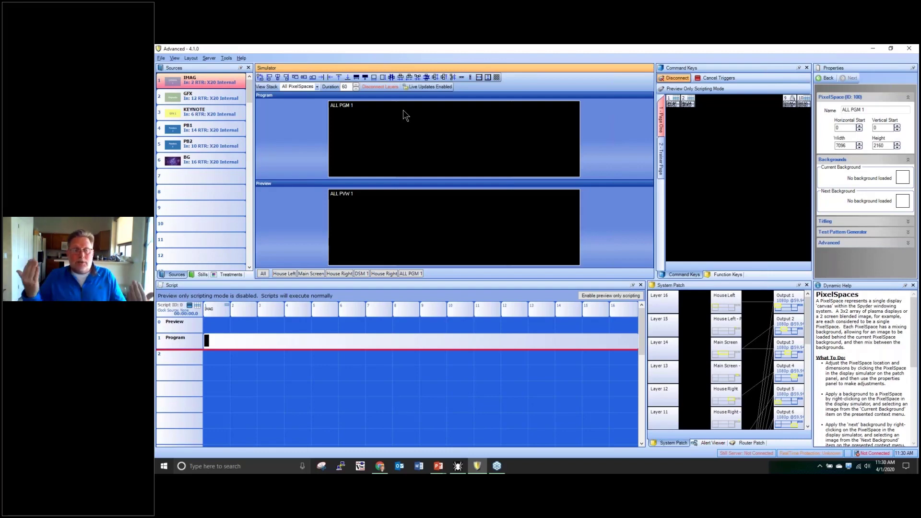
pyautogui.rightClick(407, 116)
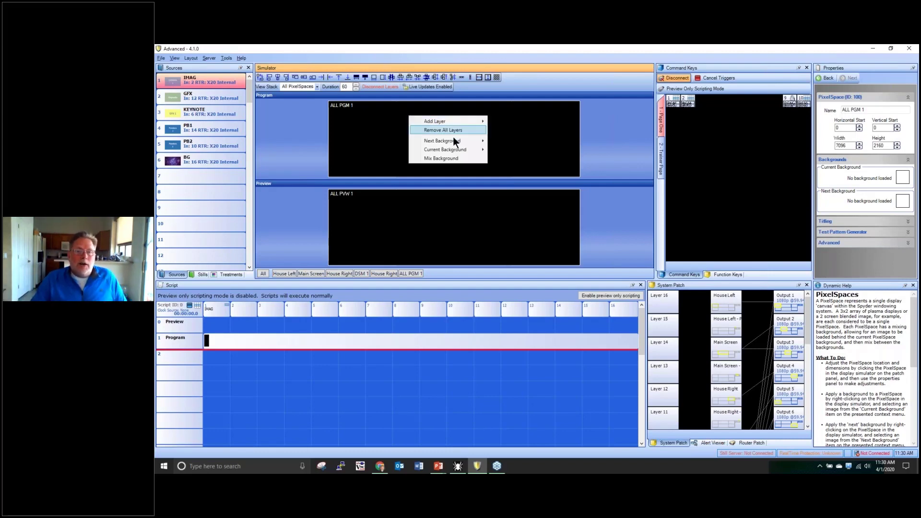
pyautogui.moveTo(462, 149)
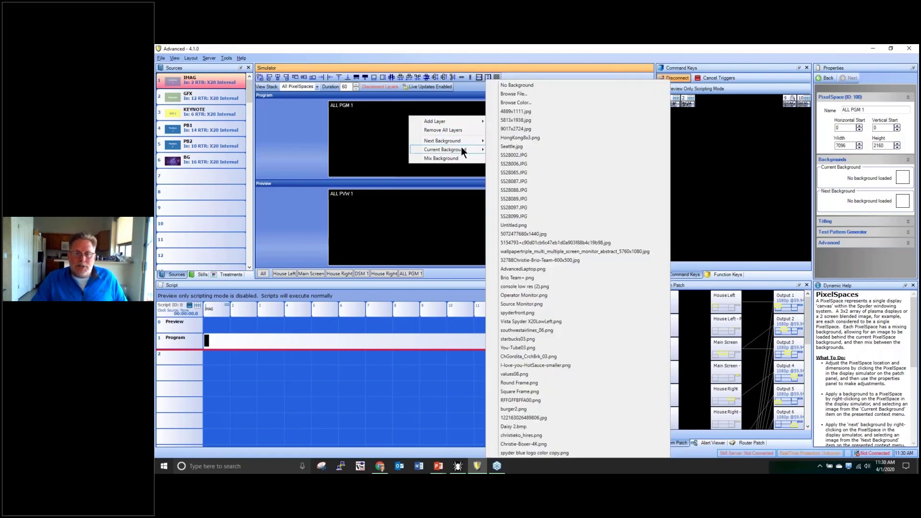
pyautogui.click(546, 86)
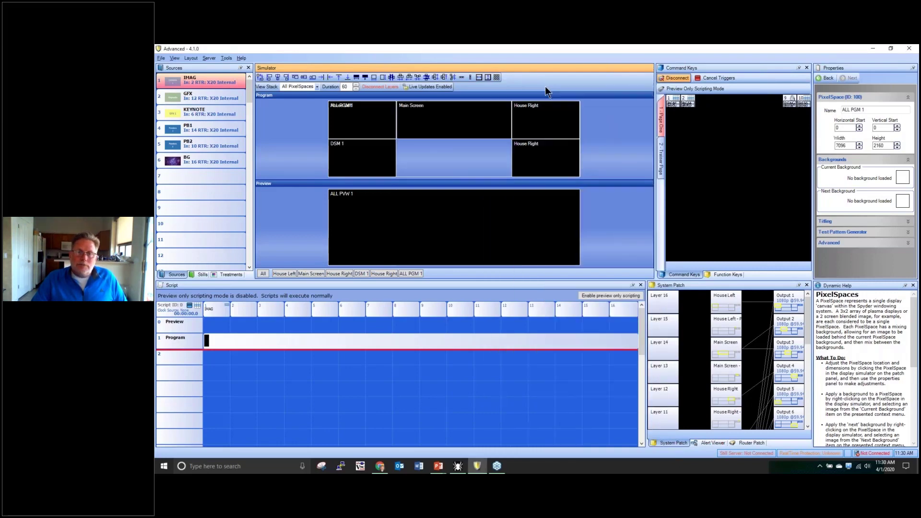
pyautogui.rightClick(453, 218)
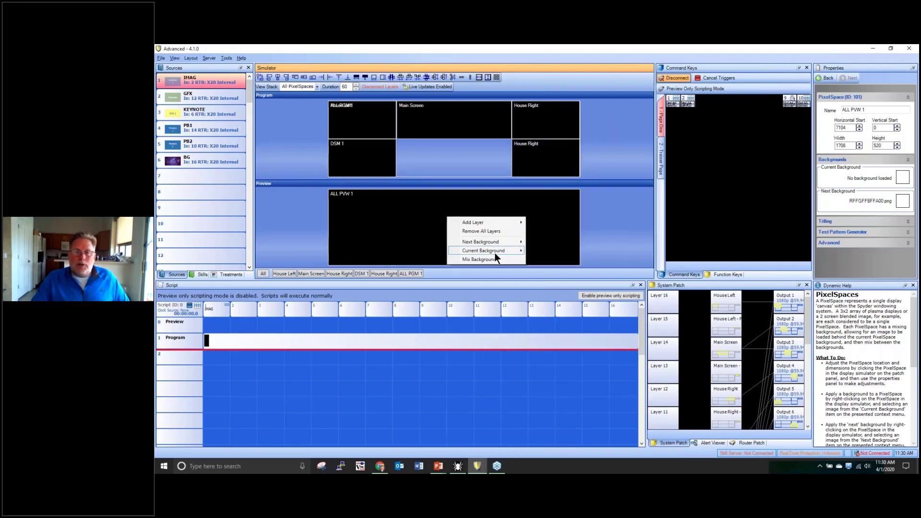
pyautogui.moveTo(494, 252)
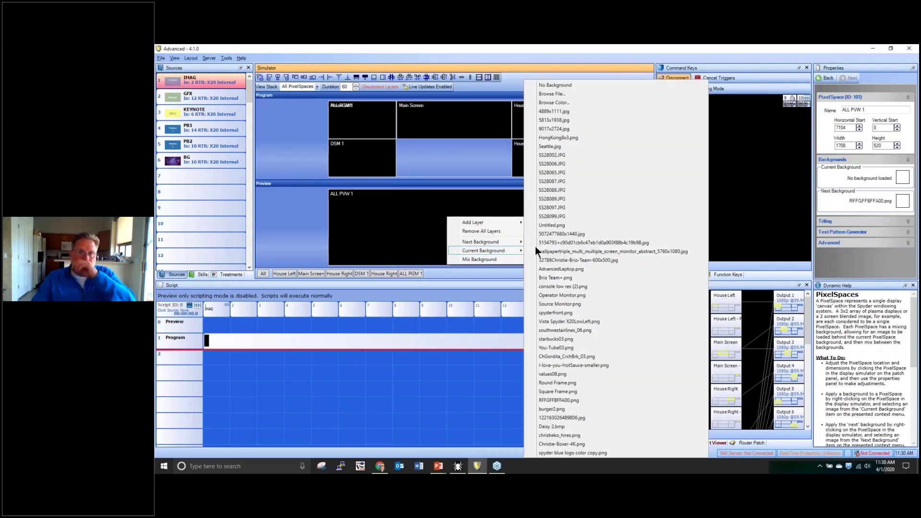
pyautogui.click(572, 87)
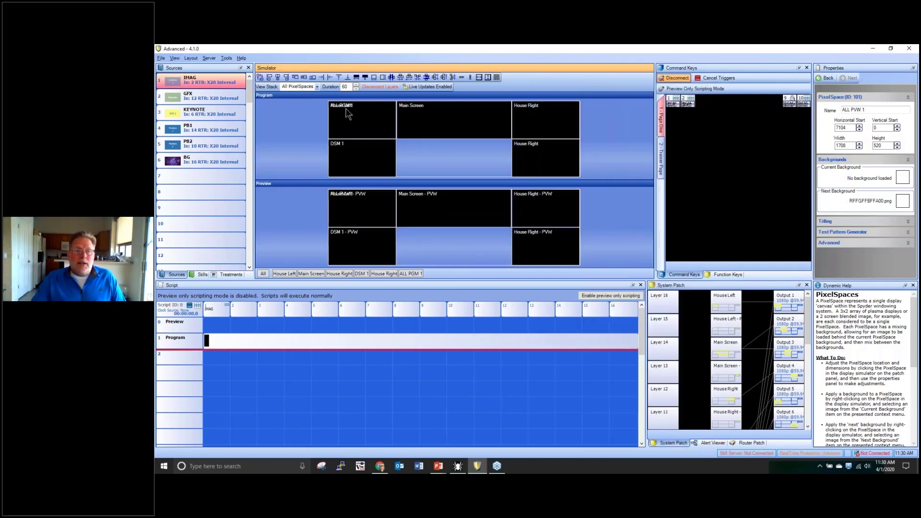
# Examine the overlapping PixelSpace labels at House Left up close, and return to the view of all PixelSpaces.
pyautogui.press('ctrl')
pyautogui.press('ctrl')
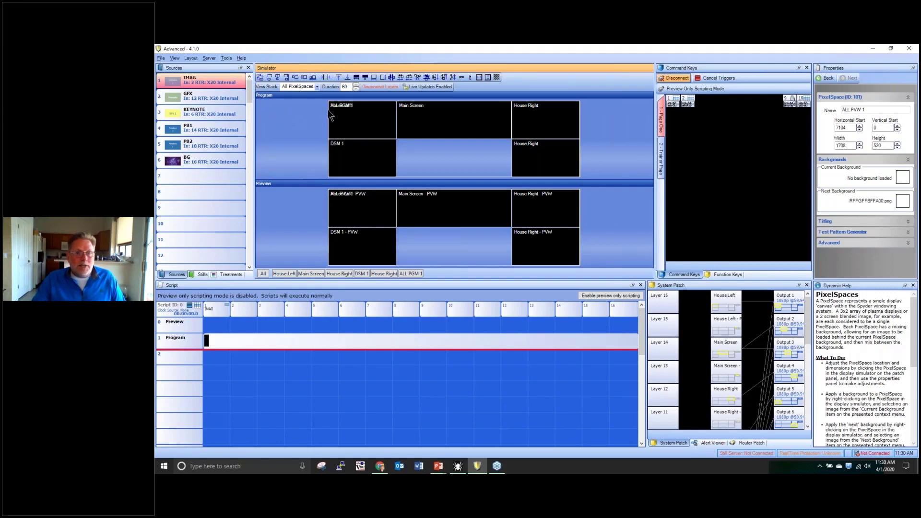
pyautogui.click(345, 114)
pyautogui.scroll(3, 344, 114)
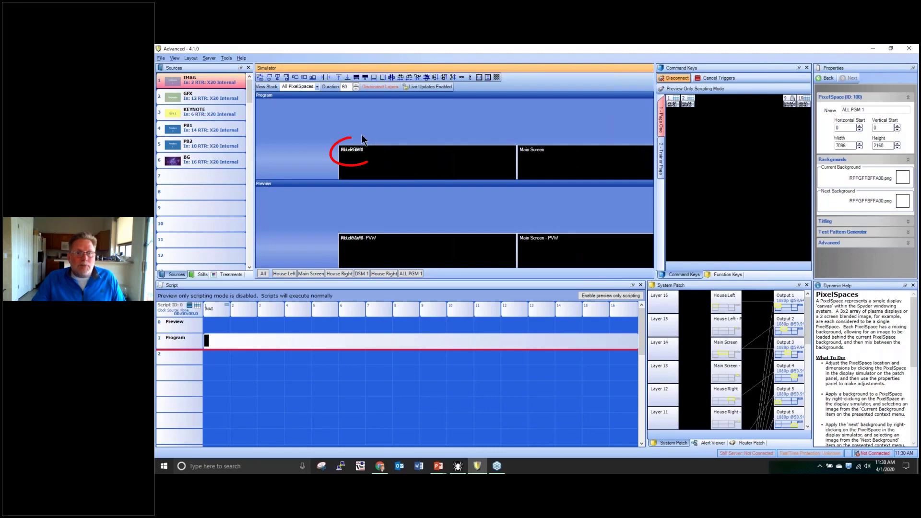
pyautogui.click(263, 274)
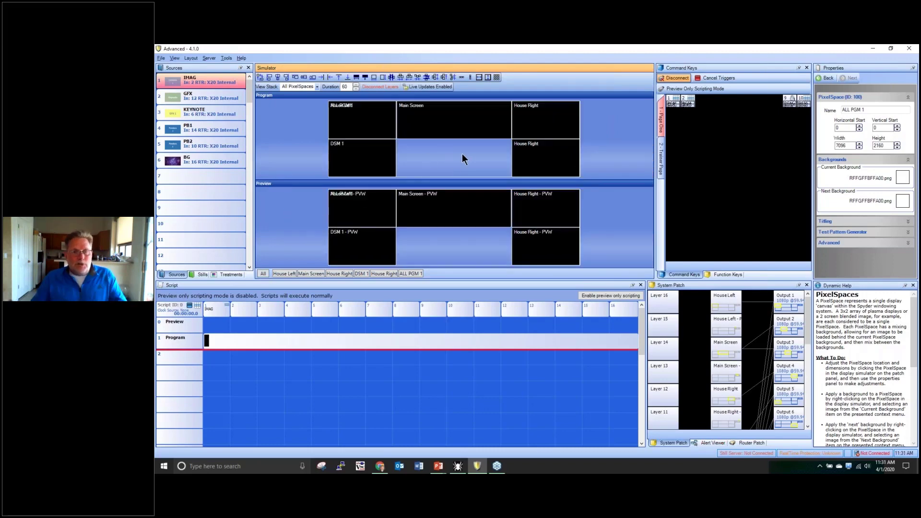
# Place the GFX source as a layer on ALL PGM 1 and scale it to fit the full PixelSpace height.
pyautogui.click(207, 99)
pyautogui.moveTo(206, 99); pyautogui.dragTo(450, 125)
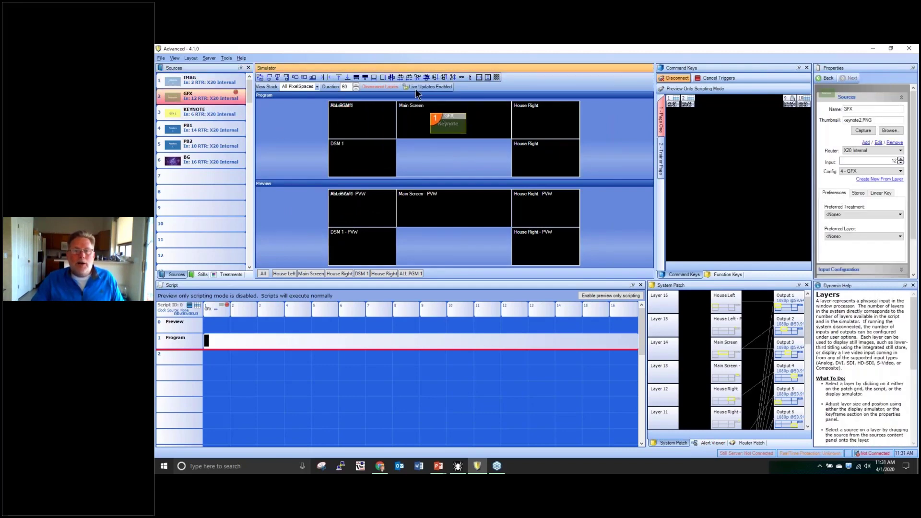
pyautogui.click(365, 77)
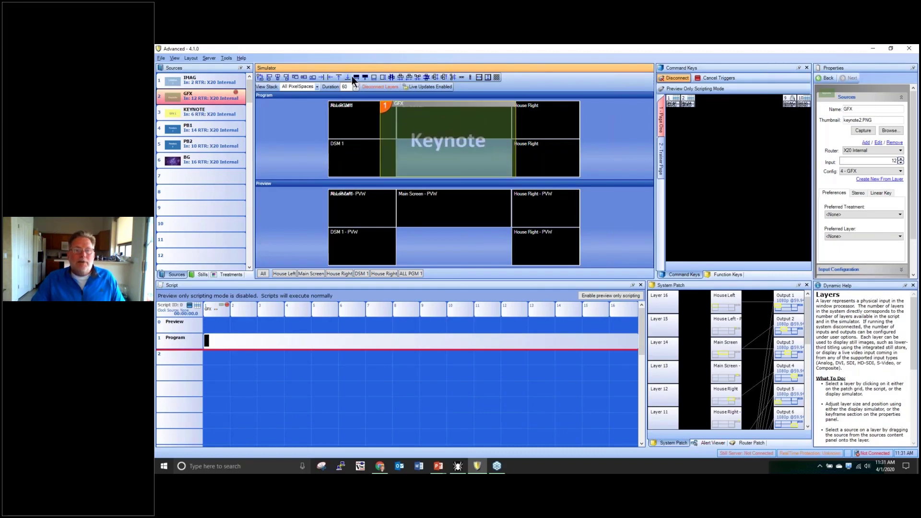
pyautogui.click(357, 76)
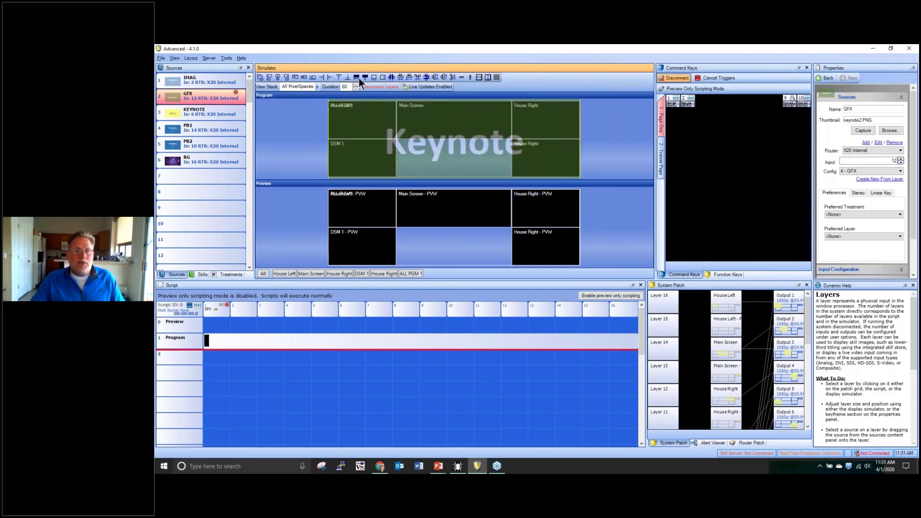
pyautogui.click(367, 76)
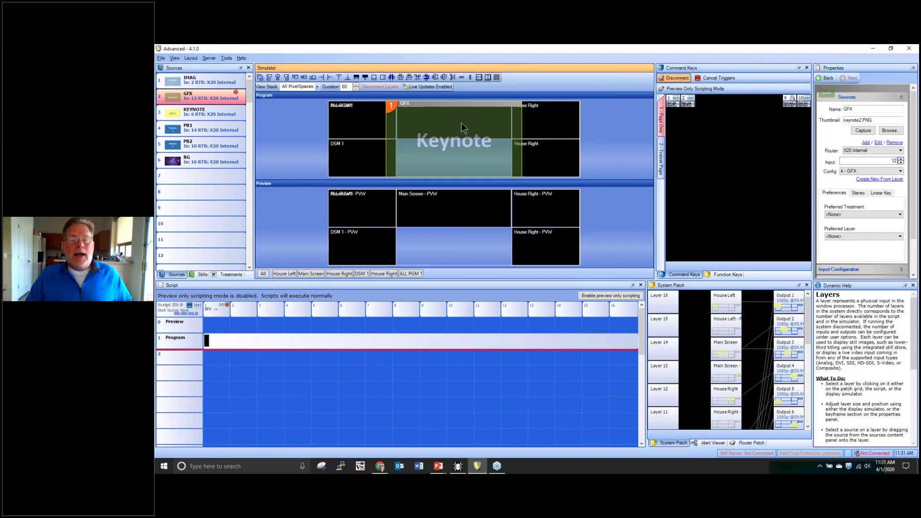
# Try to move the GFX layer to the House Left PixelSpace, shift it toward House Left, and remove it.
pyautogui.rightClick(502, 113)
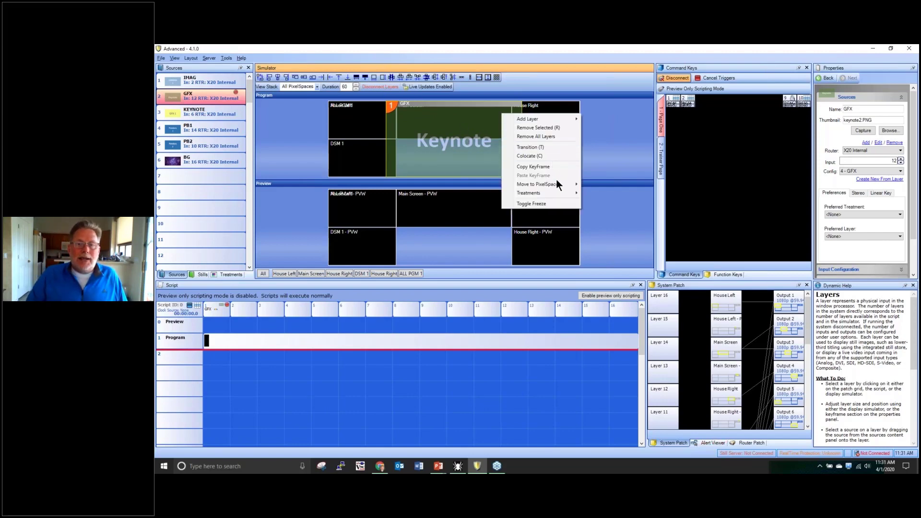
pyautogui.moveTo(556, 183)
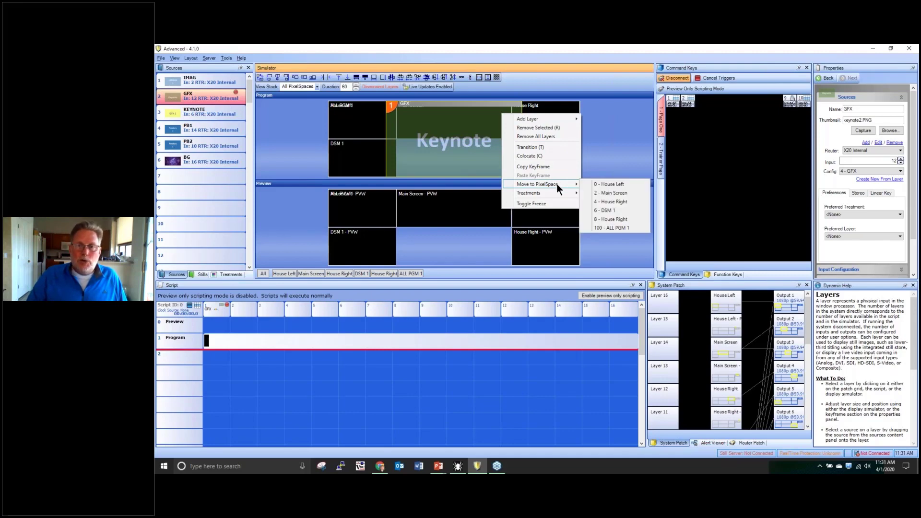
pyautogui.click(607, 183)
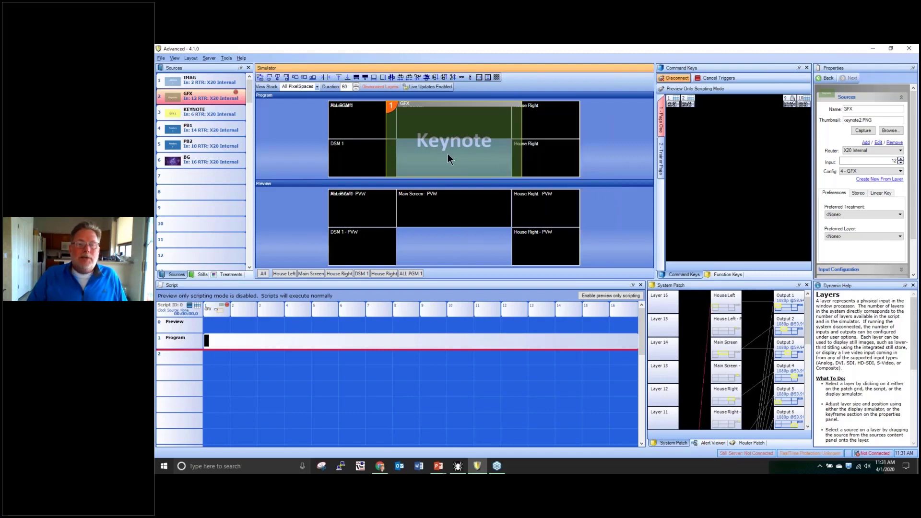
pyautogui.moveTo(485, 143); pyautogui.dragTo(425, 139)
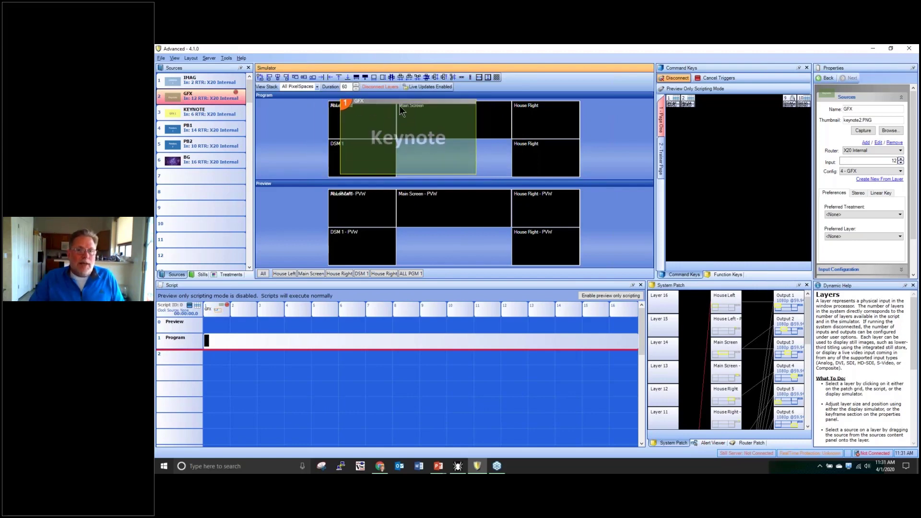
pyautogui.rightClick(452, 139)
pyautogui.click(474, 152)
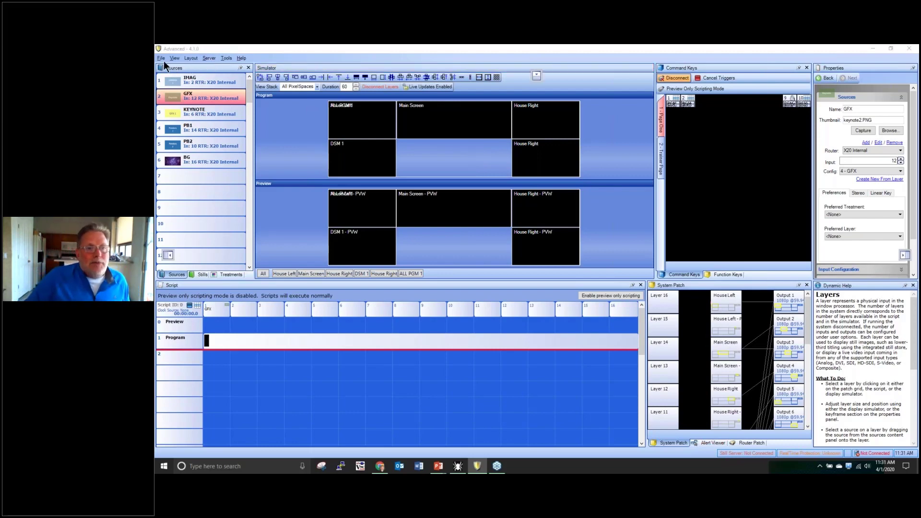
# Undock the Sources panel, and restore the factory default Layout 1 with a taller Script pane.
pyautogui.moveTo(173, 64)
pyautogui.mouseDown()
pyautogui.moveTo(165, 64)
pyautogui.moveTo(175, 74)
pyautogui.mouseUp()
pyautogui.click(191, 58)
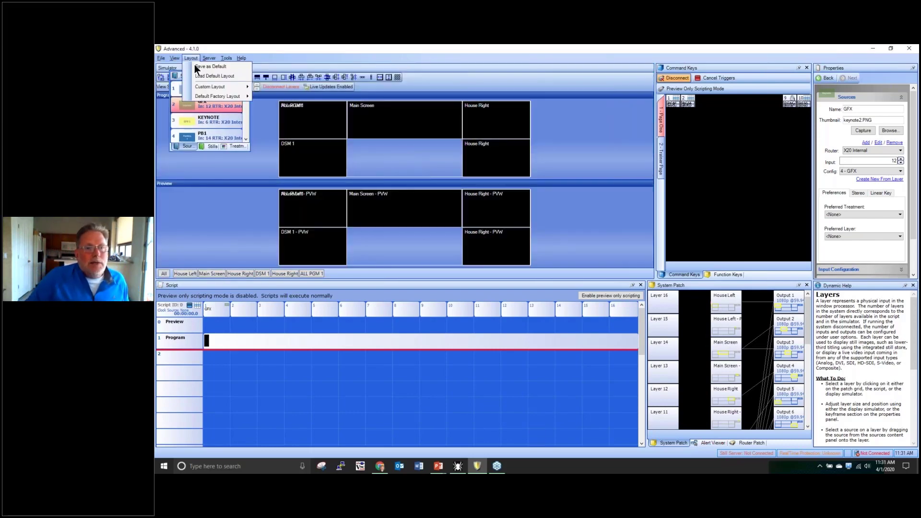
pyautogui.moveTo(213, 96)
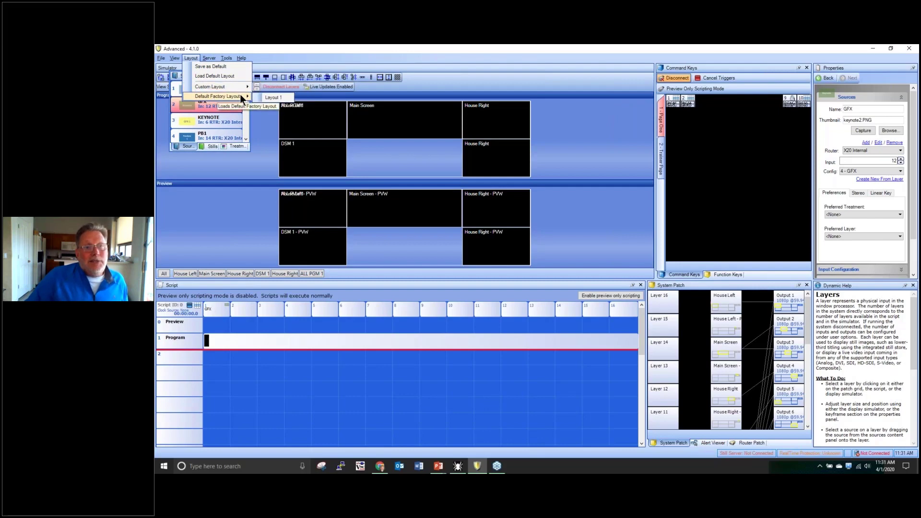
pyautogui.click(264, 95)
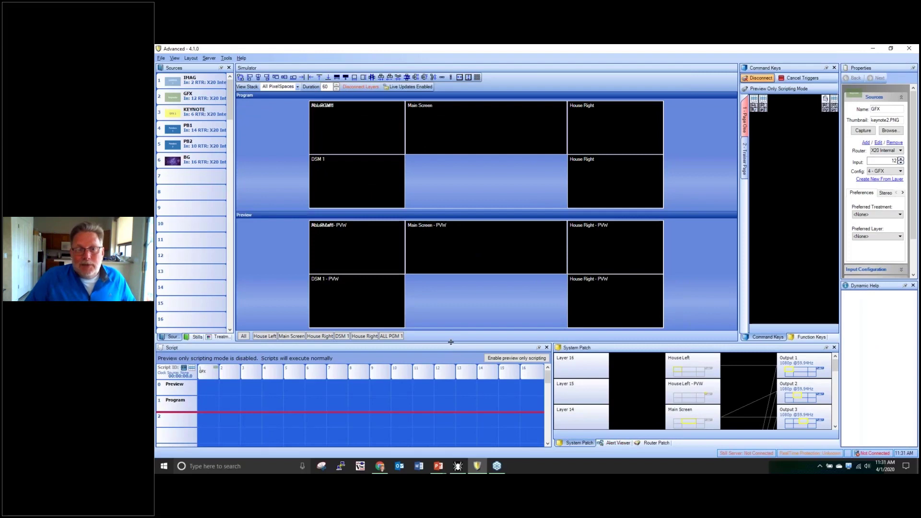
pyautogui.moveTo(446, 289); pyautogui.dragTo(259, 289)
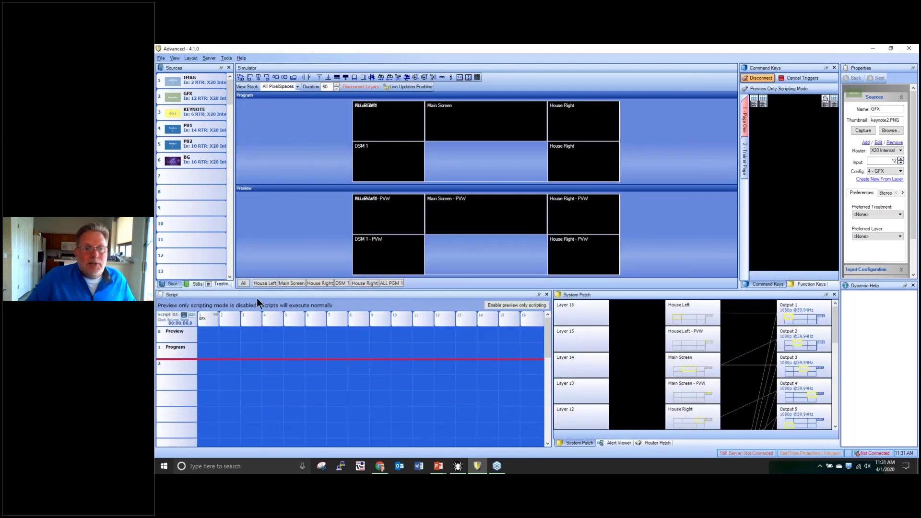
# Back up the project to the Desktop as "x20 multiple ps", with still images included.
pyautogui.click(161, 58)
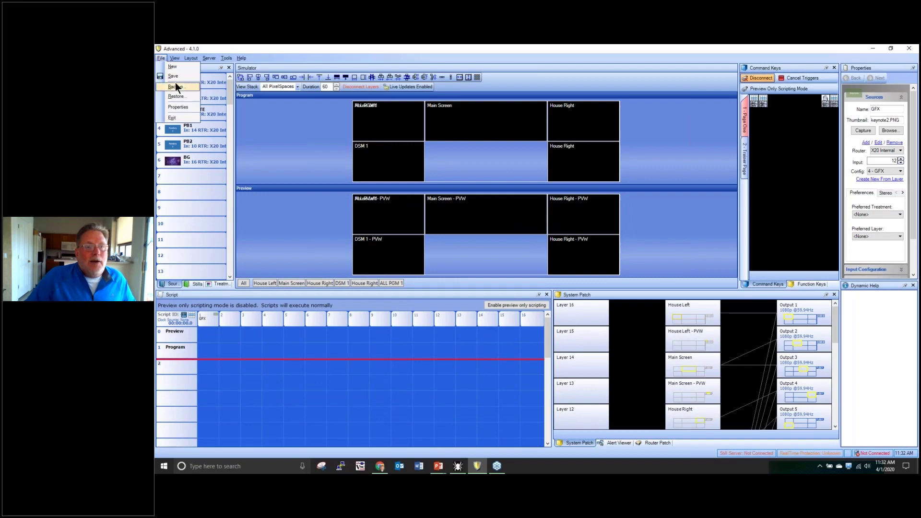
pyautogui.click(175, 82)
pyautogui.click(266, 189)
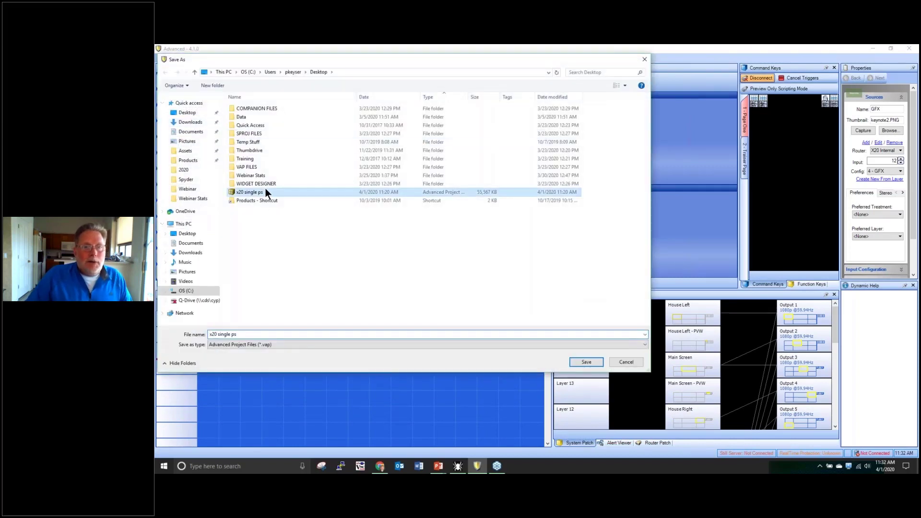
pyautogui.click(230, 336)
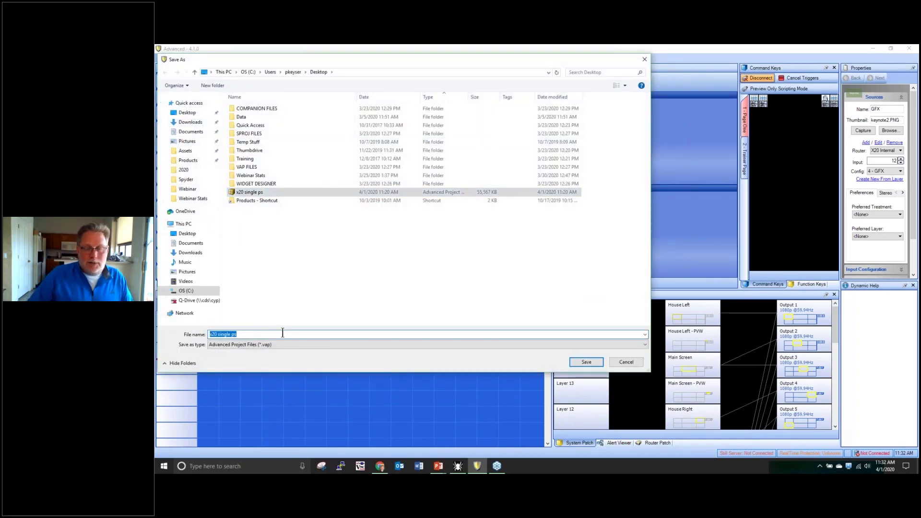
pyautogui.click(282, 333)
pyautogui.press('BackSpace')
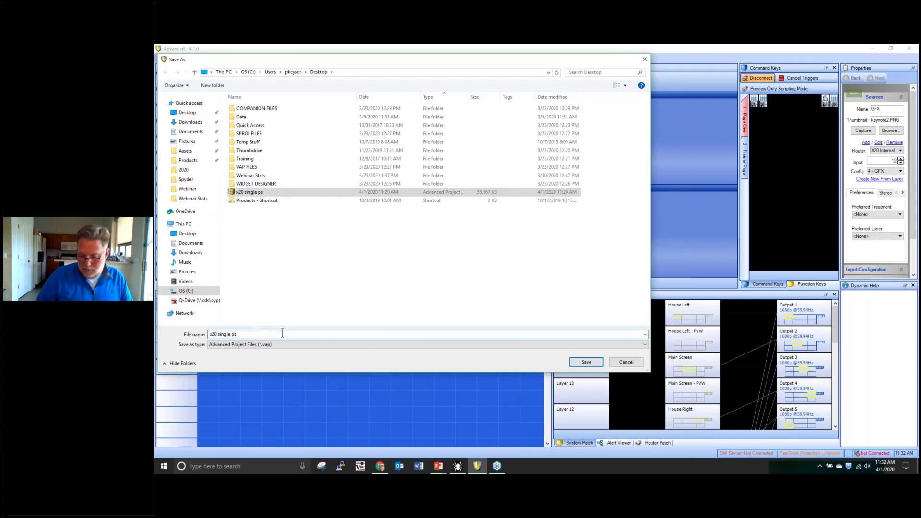
pyautogui.press('BackSpace')
pyautogui.press('BackSpace')
pyautogui.press('BackSpace')
pyautogui.press('BackSpace')
pyautogui.press('BackSpace')
pyautogui.write('multipl')
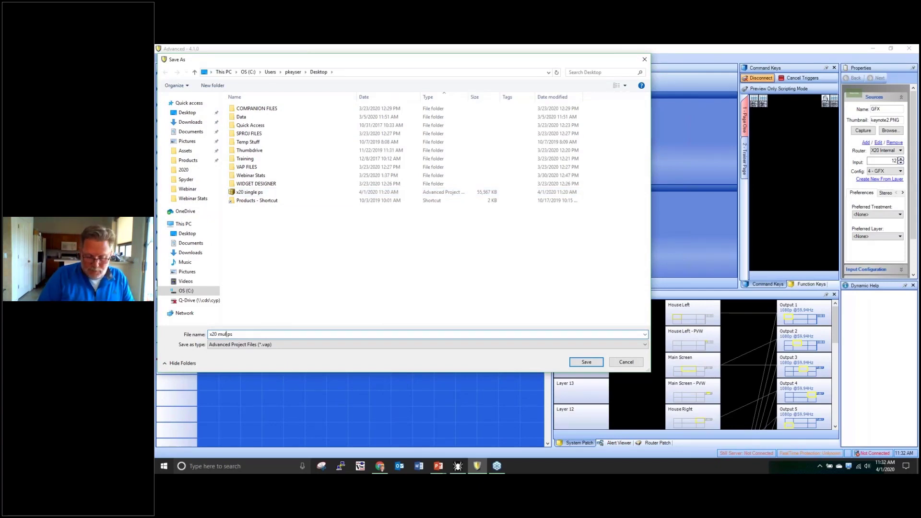
pyautogui.write('e')
pyautogui.press('Return')
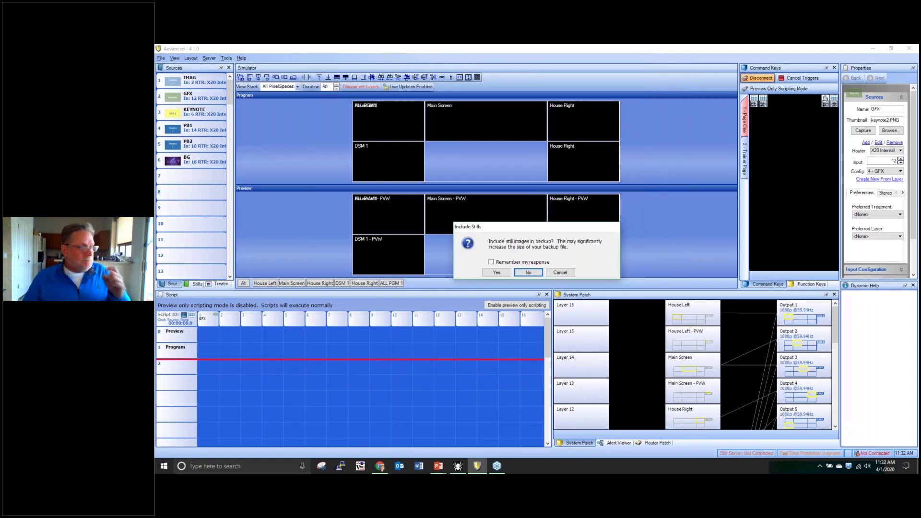
pyautogui.click(504, 273)
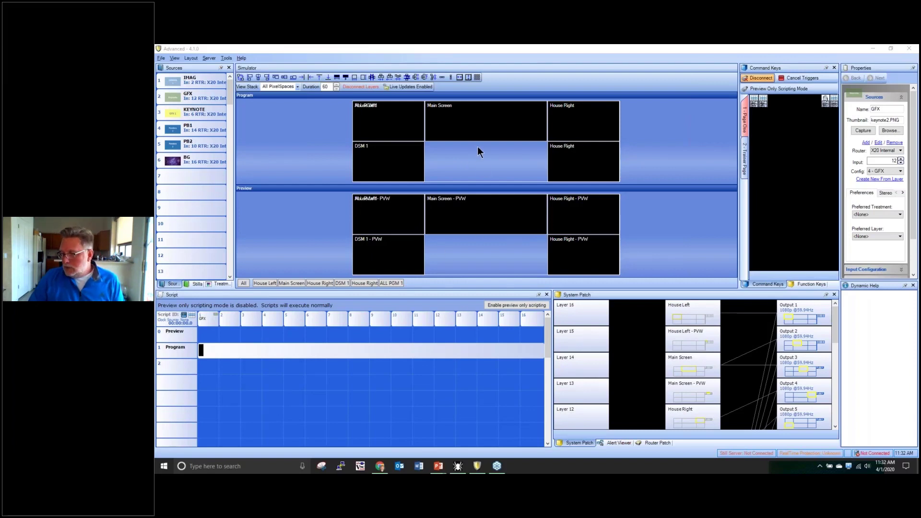
# Examine the program and preview PixelSpaces at different zoom levels and offsets in the simulator, and restore the full view.
pyautogui.moveTo(488, 147)
pyautogui.mouseDown()
pyautogui.moveTo(540, 177)
pyautogui.moveTo(495, 159)
pyautogui.mouseUp()
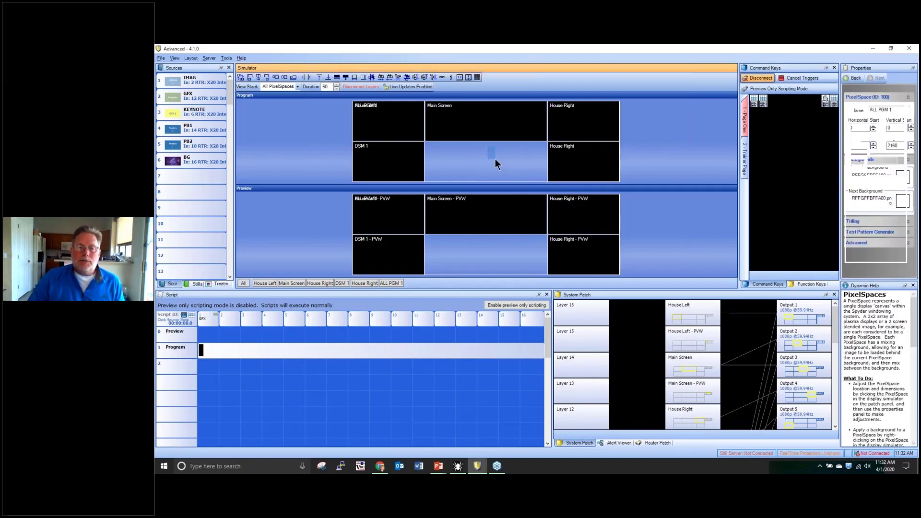
pyautogui.click(309, 130)
pyautogui.moveTo(417, 149); pyautogui.dragTo(423, 148)
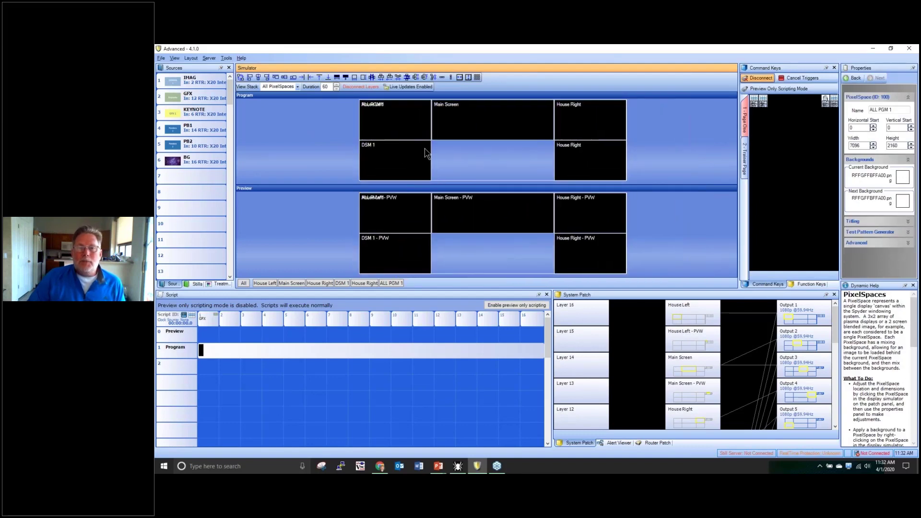
pyautogui.scroll(2, 424, 148)
pyautogui.scroll(3, 426, 153)
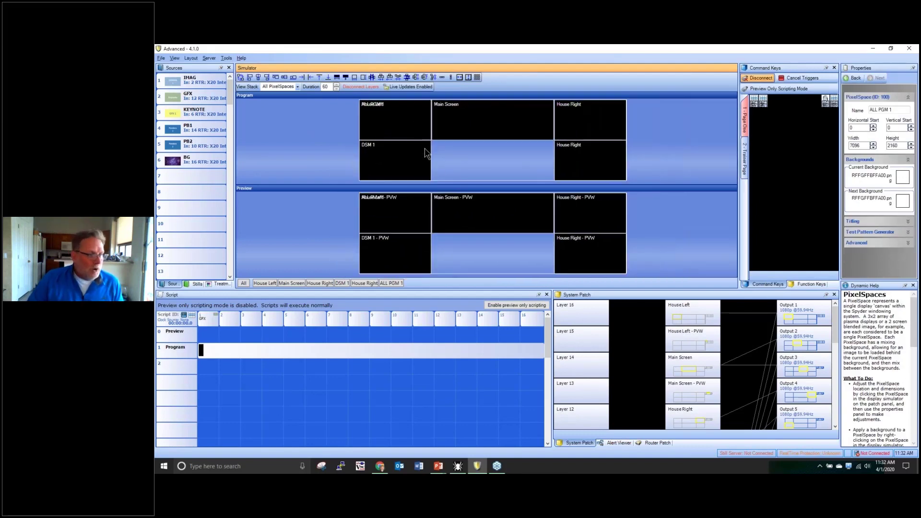
pyautogui.scroll(1, 426, 154)
pyautogui.scroll(-6, 426, 153)
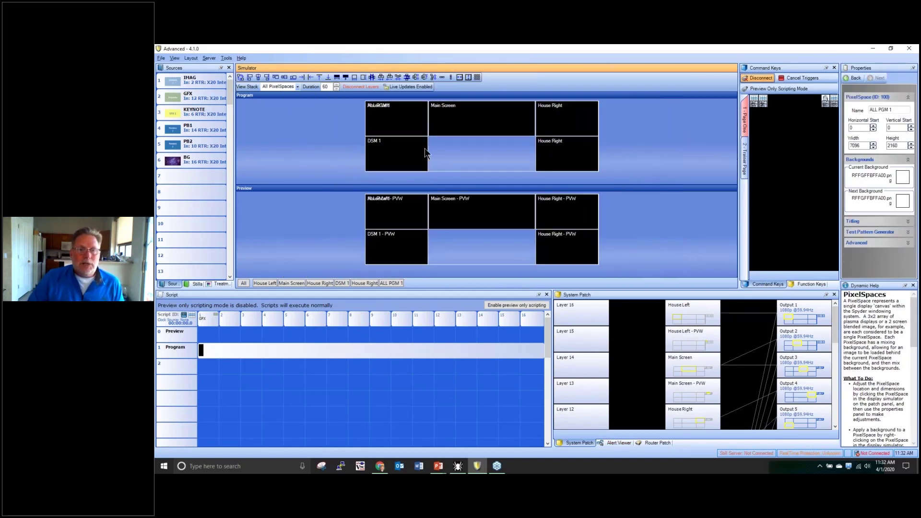
pyautogui.scroll(-2, 426, 153)
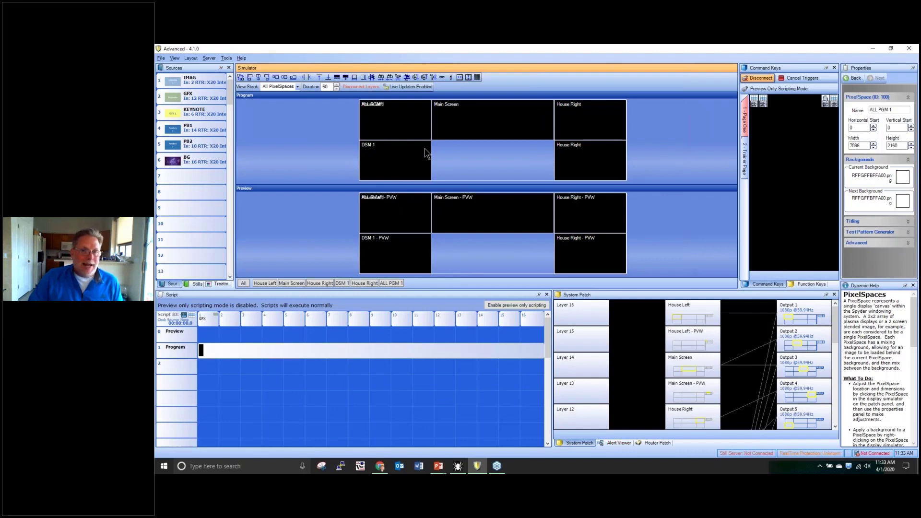
pyautogui.moveTo(451, 154); pyautogui.dragTo(496, 154)
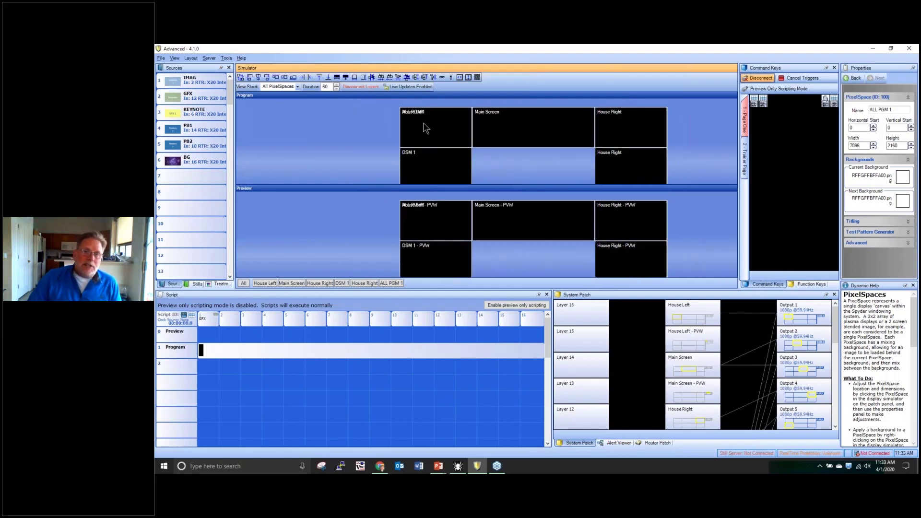
pyautogui.scroll(3, 432, 131)
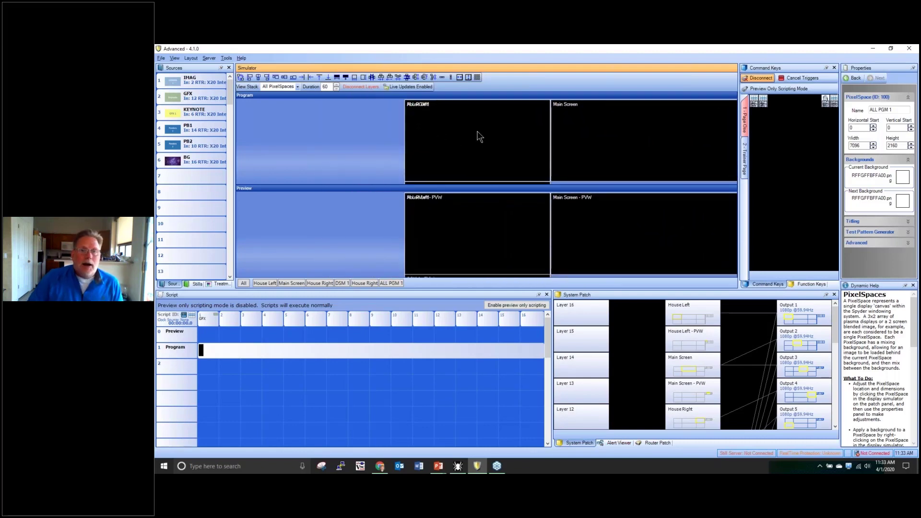
pyautogui.scroll(-3, 479, 137)
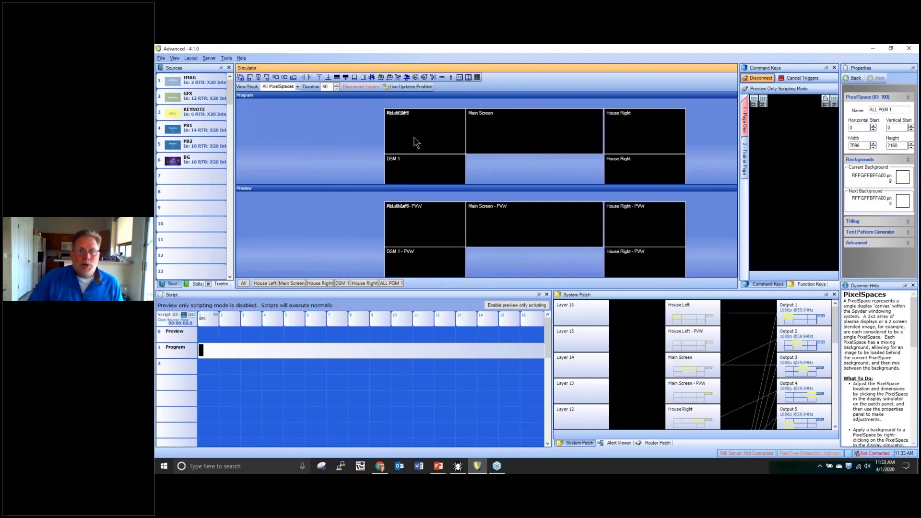
pyautogui.scroll(-2, 384, 135)
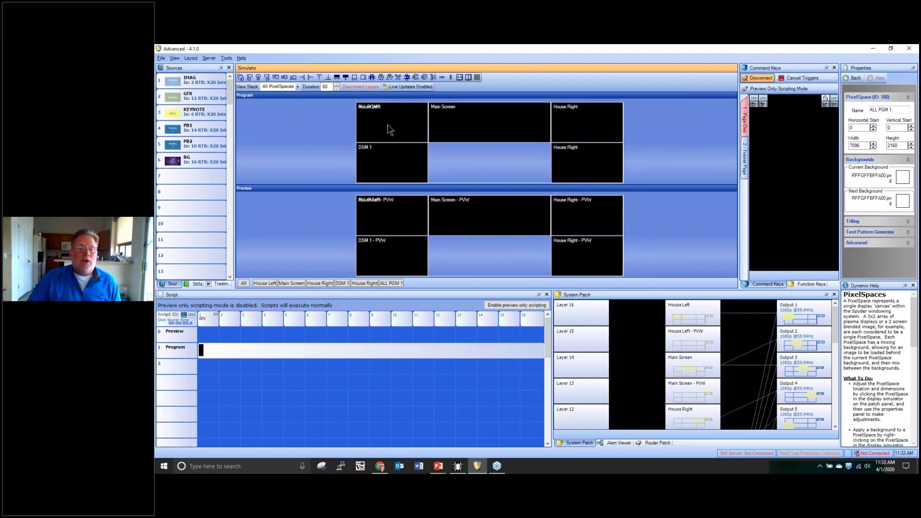
pyautogui.scroll(1, 402, 128)
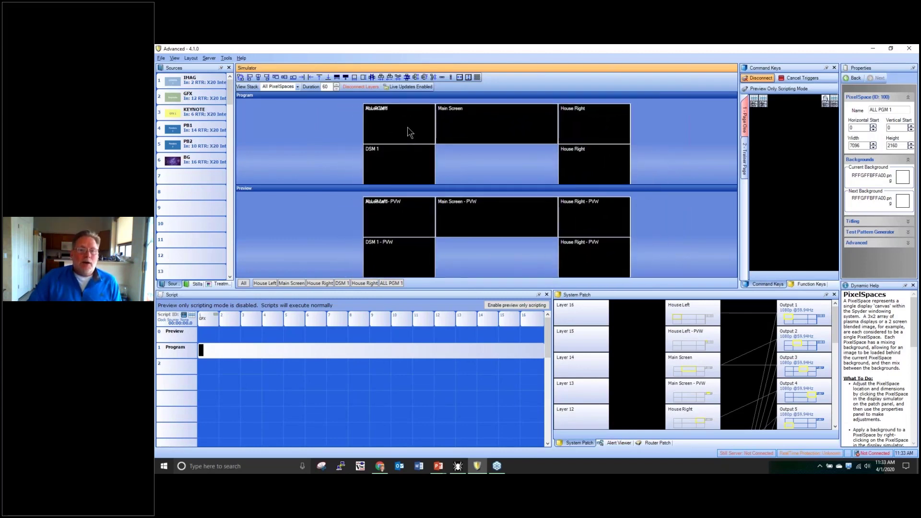
pyautogui.scroll(1, 408, 133)
pyautogui.moveTo(499, 162); pyautogui.dragTo(906, 244)
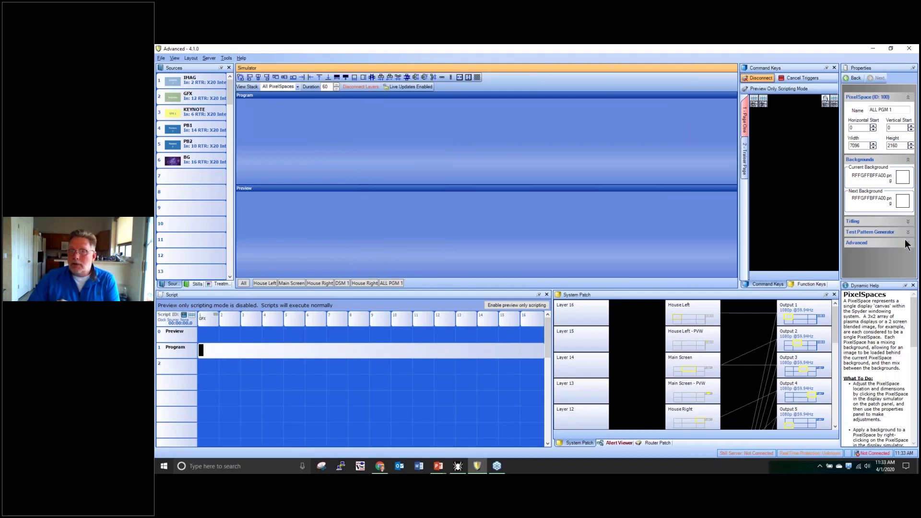
pyautogui.click(243, 284)
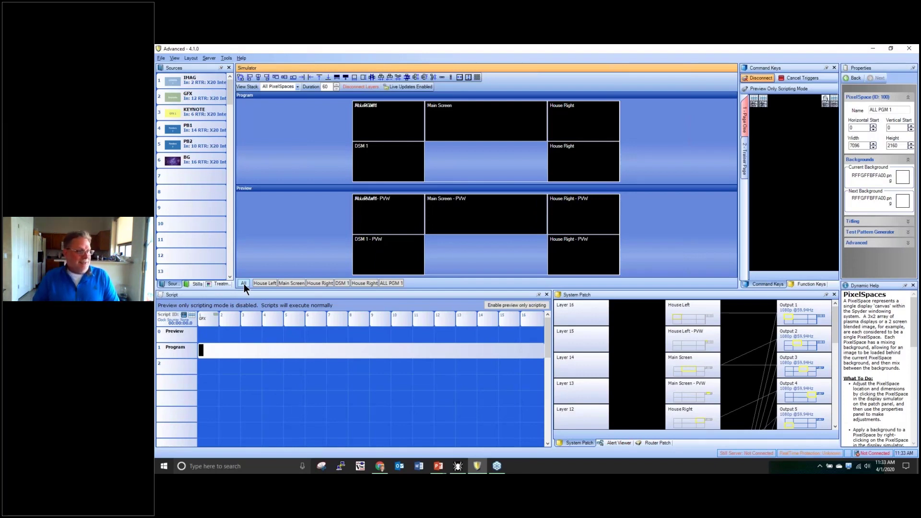
# Minimize the Advanced window, look at Spyder Studio, and return to the Multiple Pixelspaces slide.
pyautogui.click(872, 49)
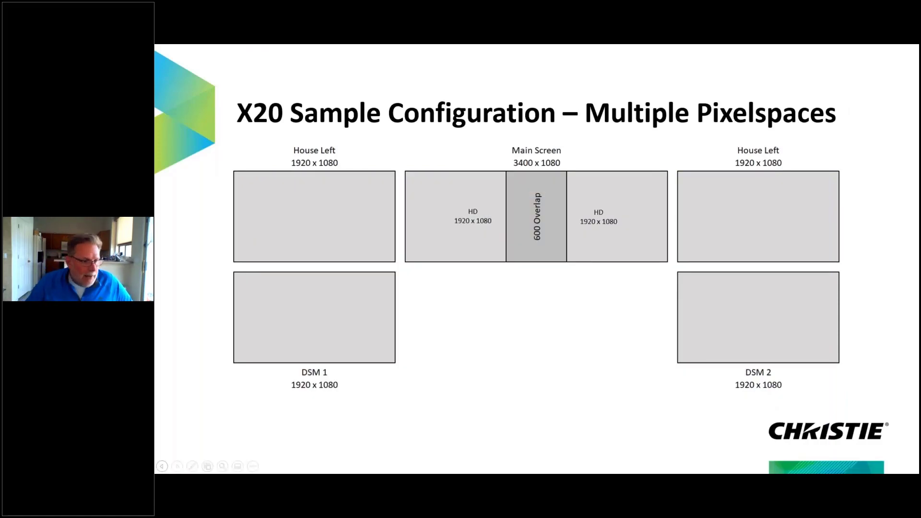
pyautogui.hotkey('alt', 'Tab')
pyautogui.hotkey('alt', 'Tab')
pyautogui.hotkey('alt', 'Tab')
pyautogui.hotkey('alt', 'Tab')
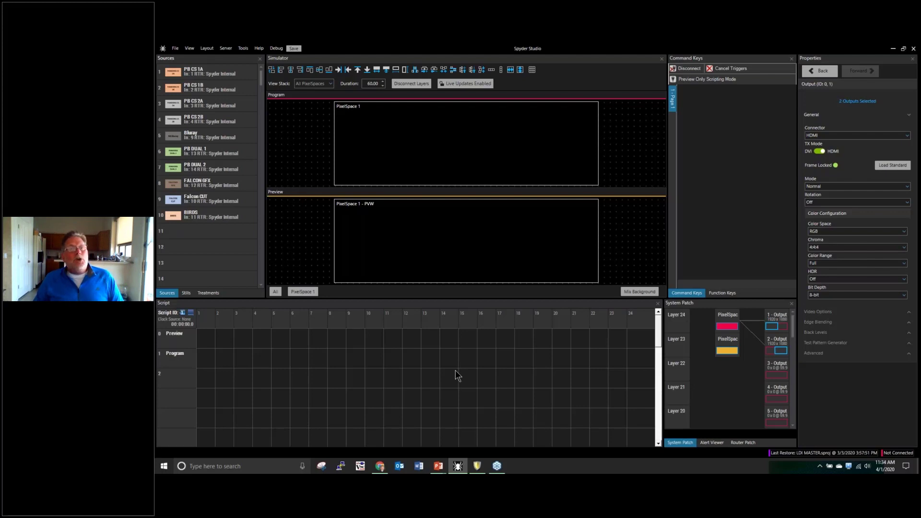
pyautogui.hotkey('alt', 'Tab')
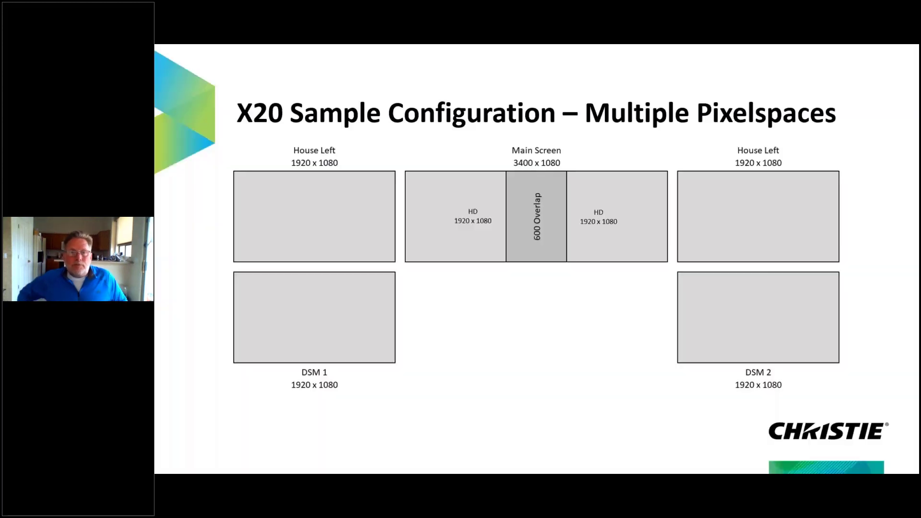
# Show the X80 Single Pixelspace slide, switch to Spyder Studio, and start a new empty configuration up to its frame setup.
pyautogui.press('Right')
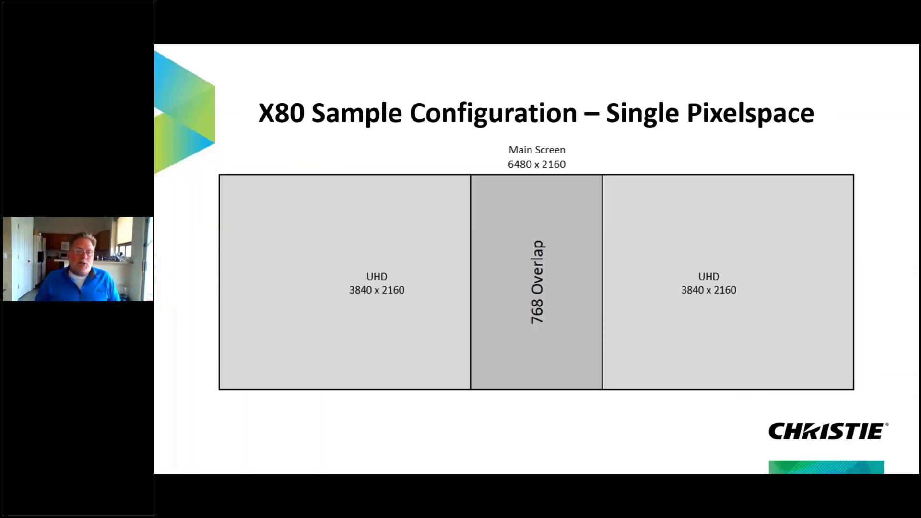
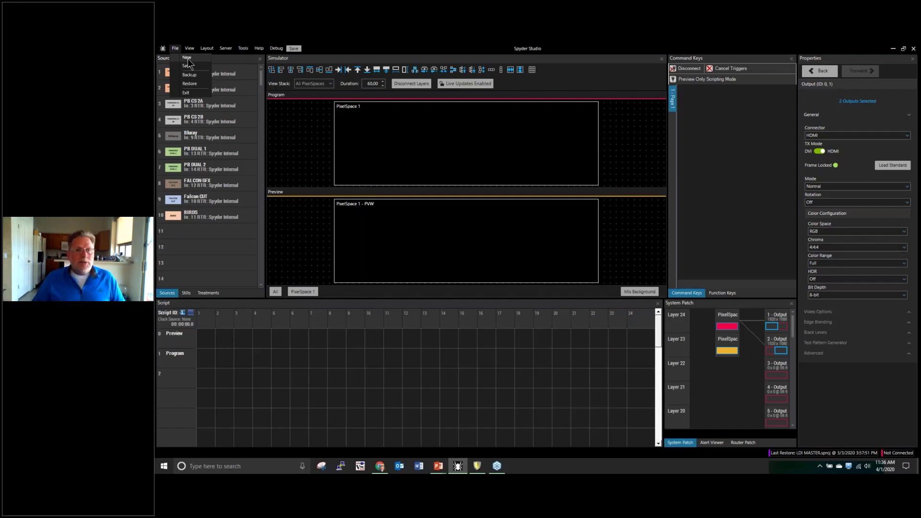
pyautogui.click(187, 58)
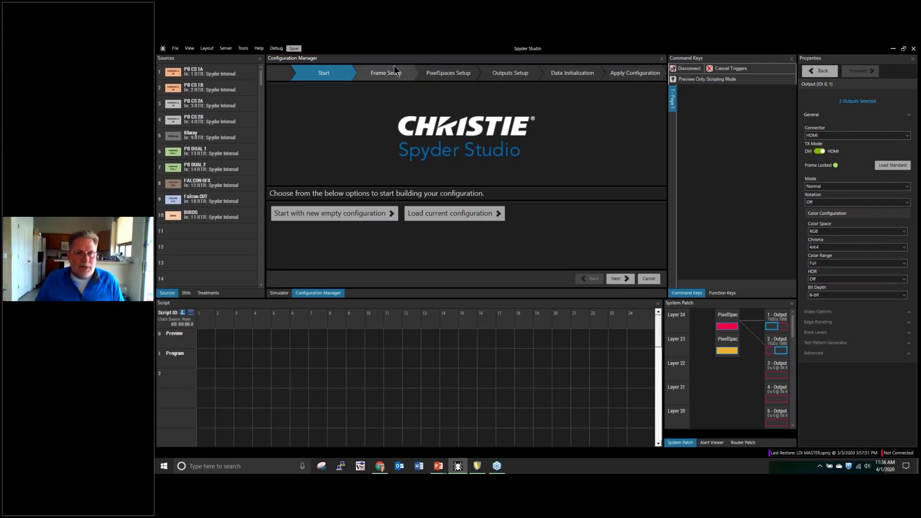
pyautogui.click(334, 214)
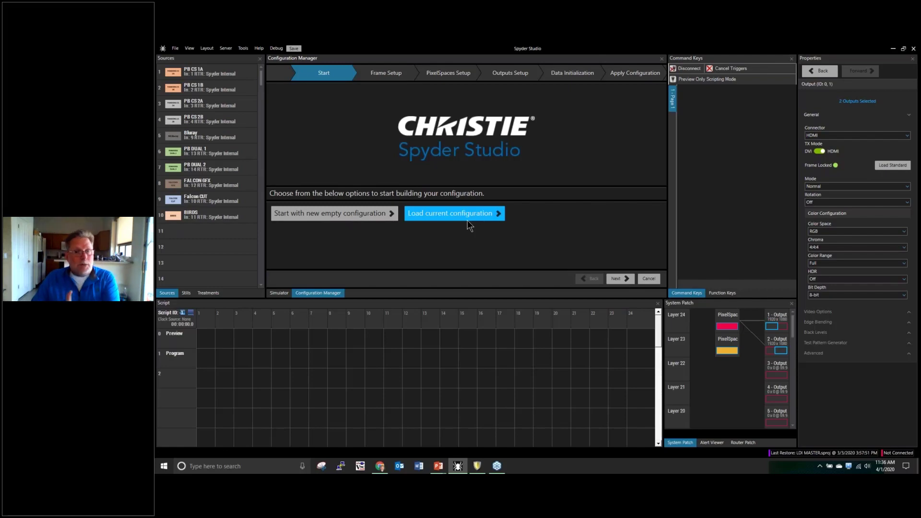
pyautogui.click(318, 214)
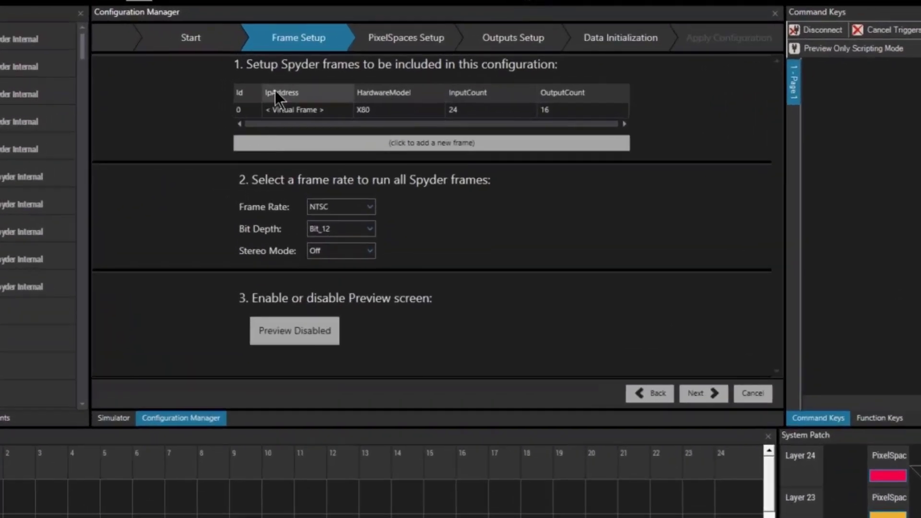
pyautogui.click(316, 46)
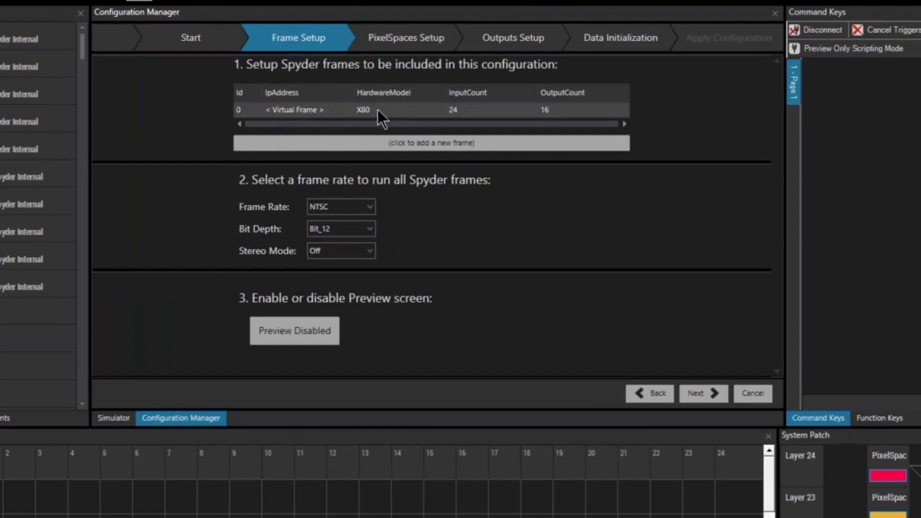
# Check the input count and output count options available for the virtual X80 frame.
pyautogui.click(477, 113)
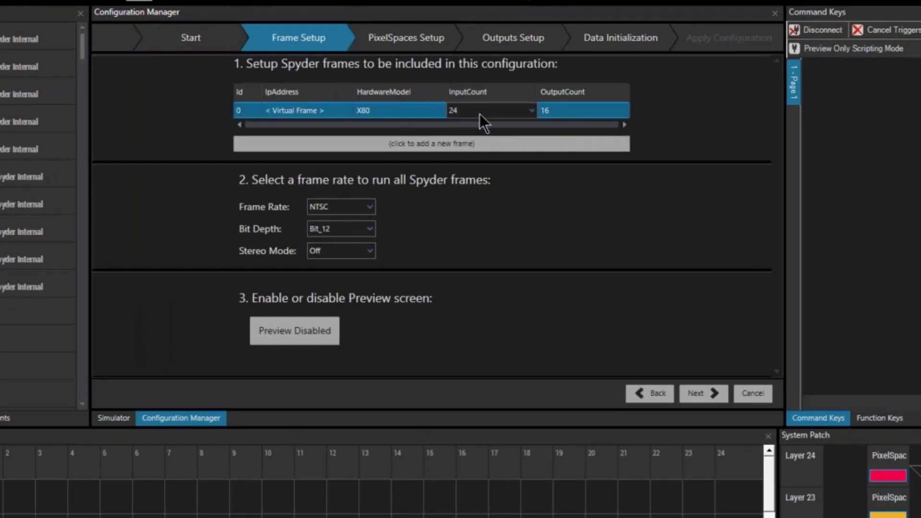
pyautogui.click(479, 114)
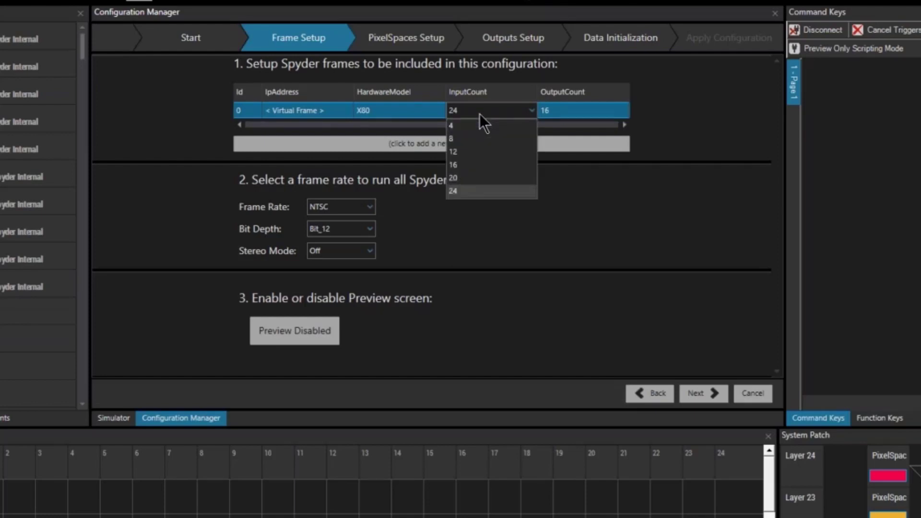
pyautogui.click(583, 107)
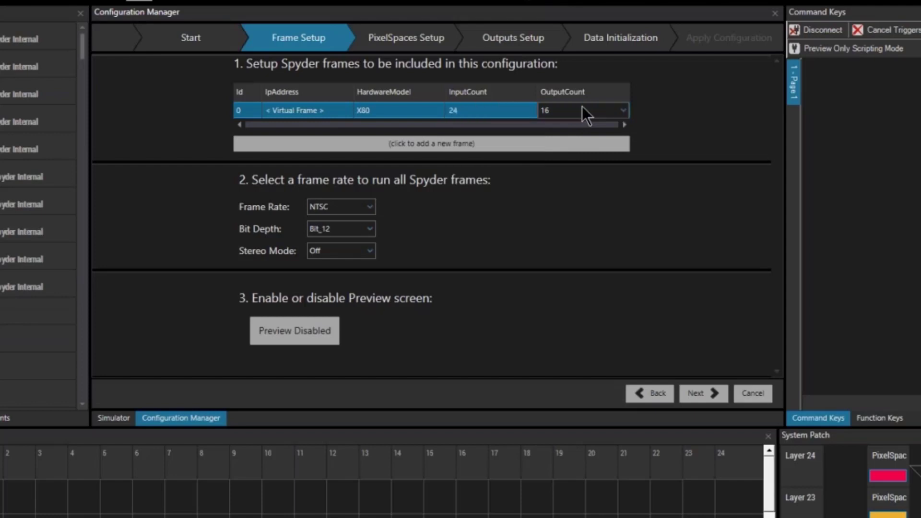
pyautogui.click(583, 107)
pyautogui.click(582, 108)
# Review the frame rate options for the Spyder frames, and set the bit depth to Bit_8.
pyautogui.click(370, 207)
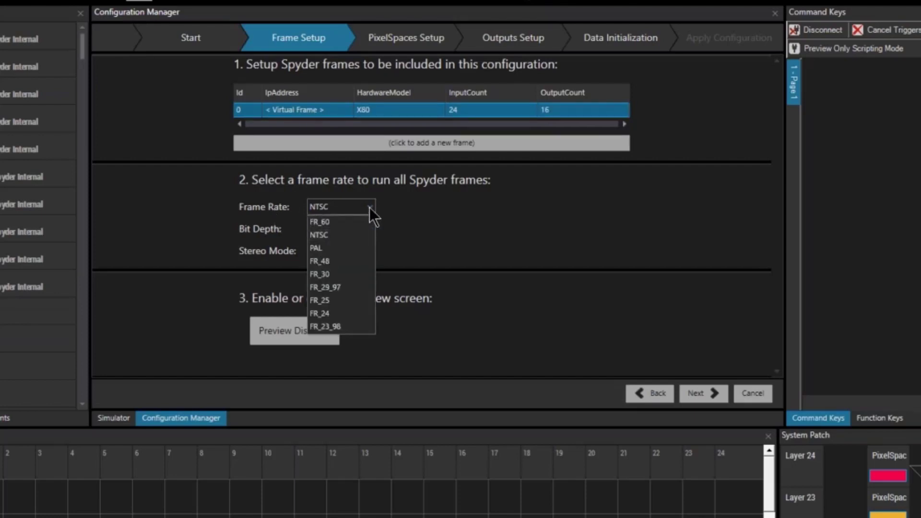
pyautogui.click(369, 208)
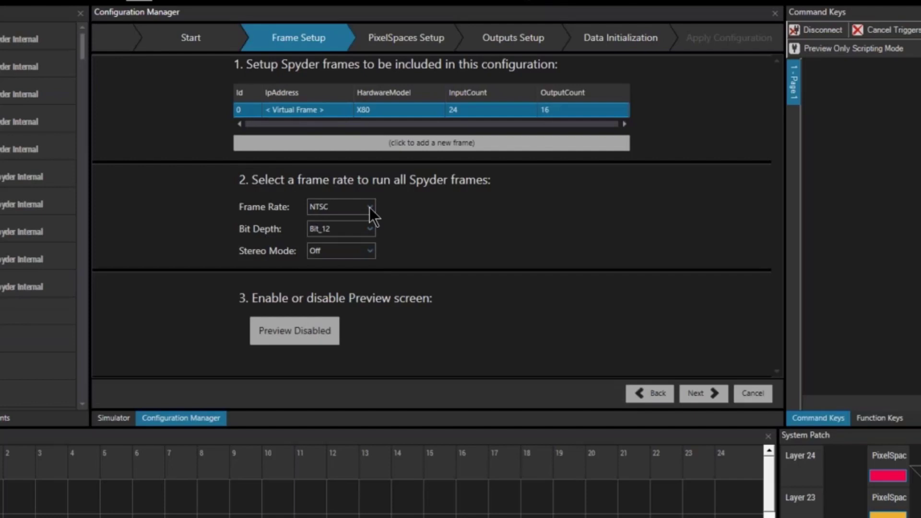
pyautogui.click(369, 232)
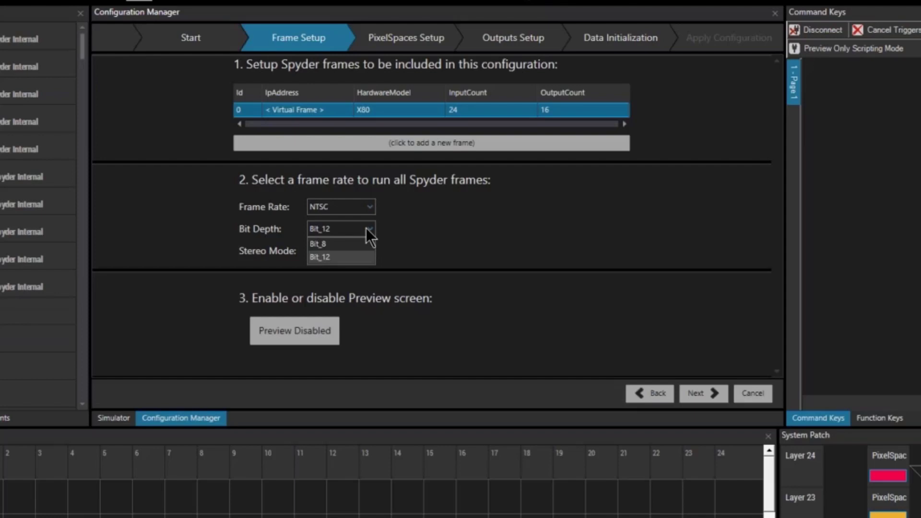
pyautogui.click(364, 244)
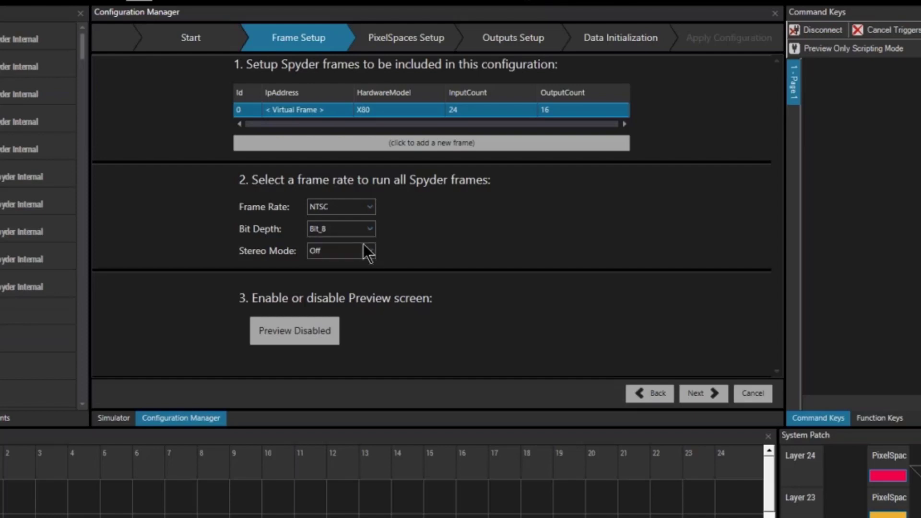
# Enable the Preview screen and advance to the PixelSpaces setup, making the workspace taller.
pyautogui.click(318, 333)
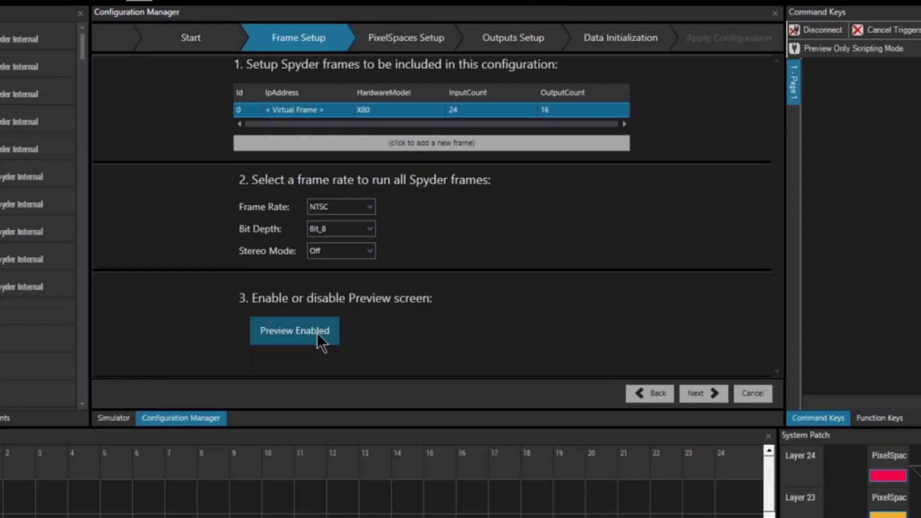
pyautogui.click(695, 390)
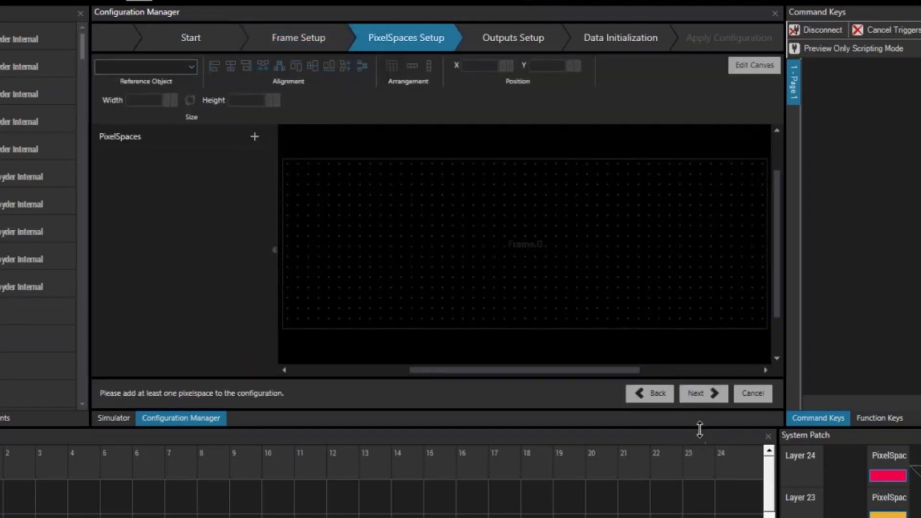
pyautogui.moveTo(700, 428); pyautogui.dragTo(699, 450)
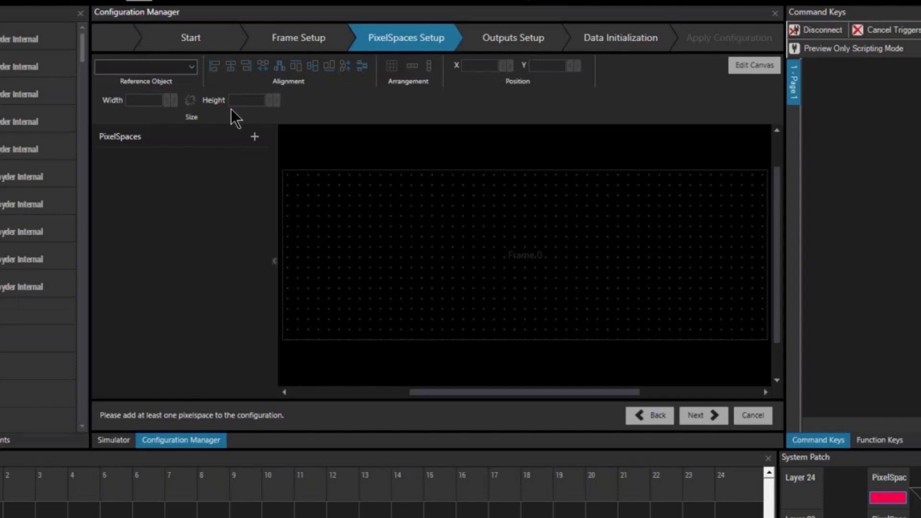
# Open the canvas for editing and set its height to 6480 px.
pyautogui.click(750, 72)
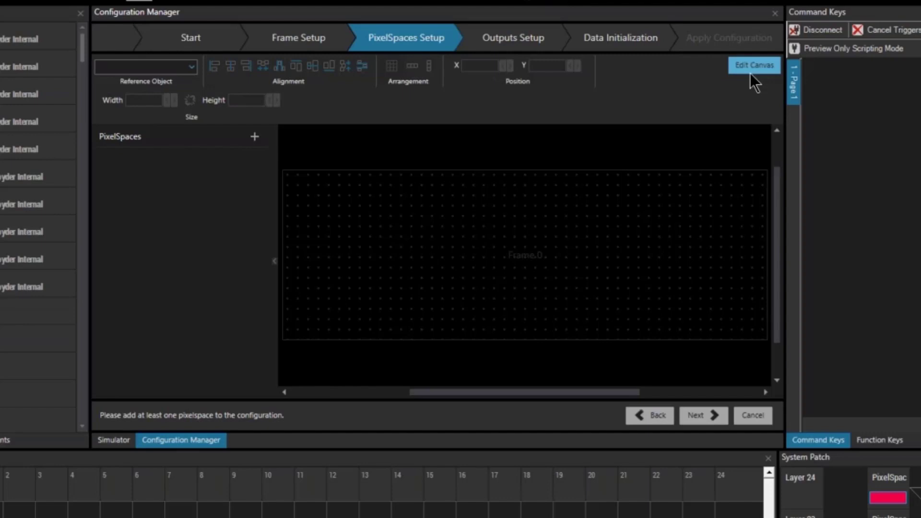
pyautogui.click(758, 66)
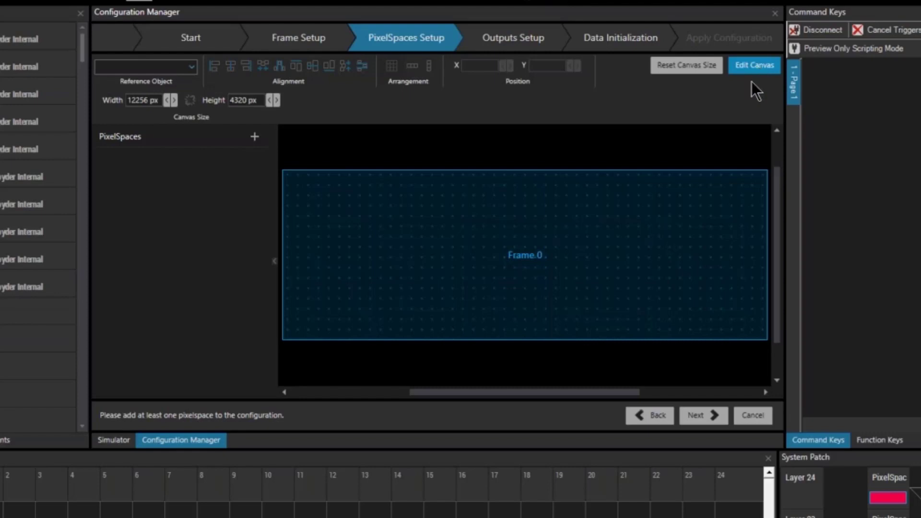
pyautogui.click(517, 258)
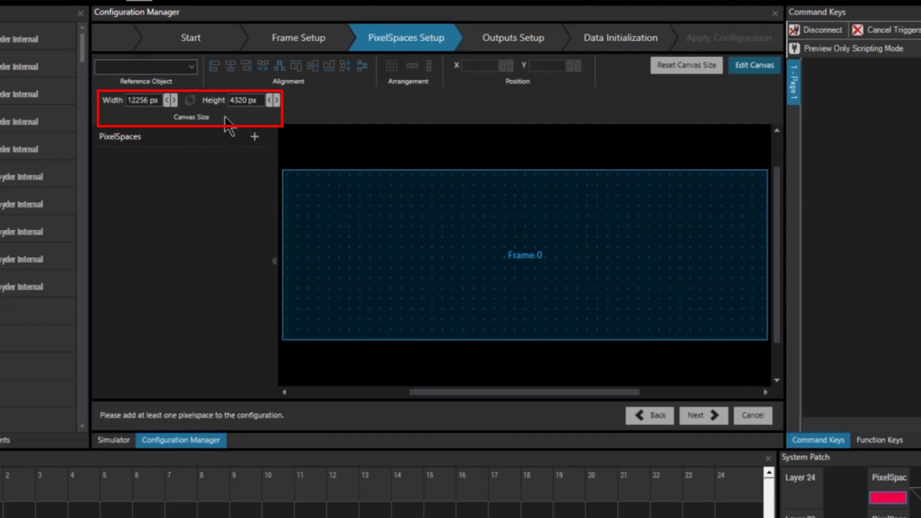
pyautogui.click(247, 99)
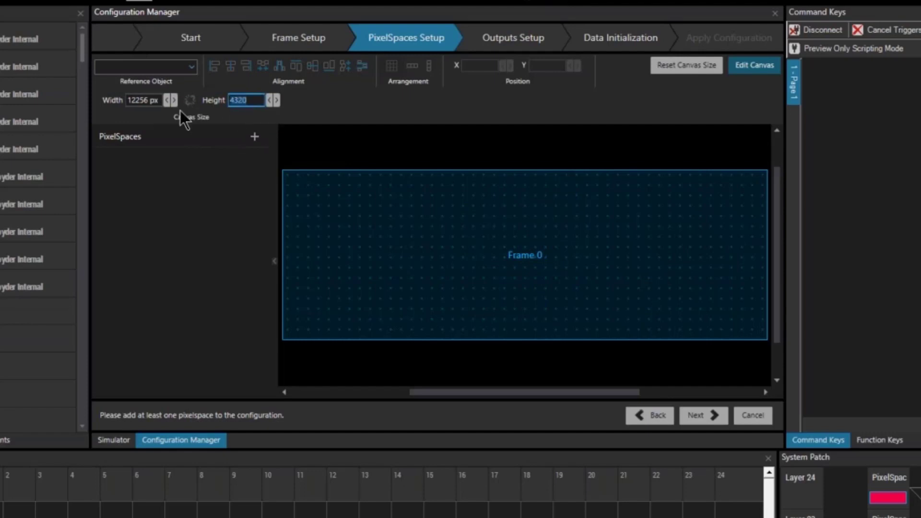
pyautogui.write('6480')
pyautogui.press('Return')
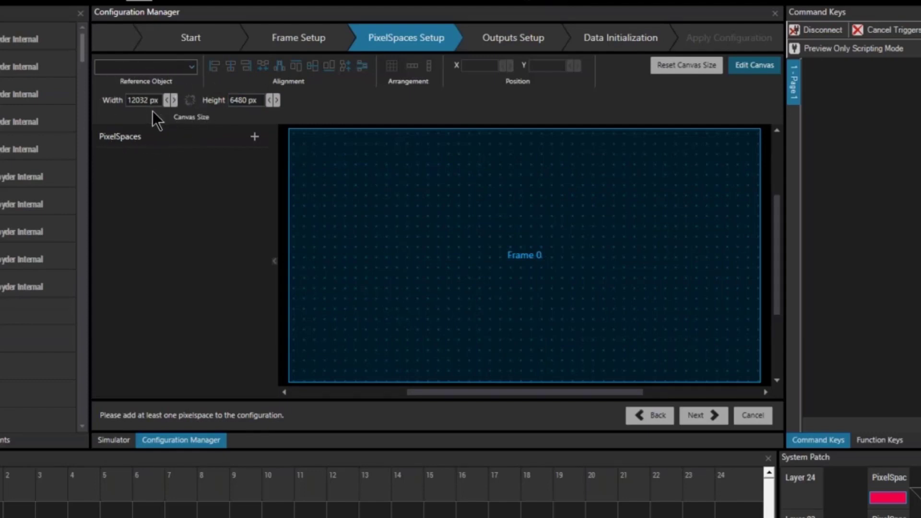
# Set the canvas height to 2160 px and its width to 20000 px.
pyautogui.click(254, 102)
pyautogui.write('2160')
pyautogui.press('Return')
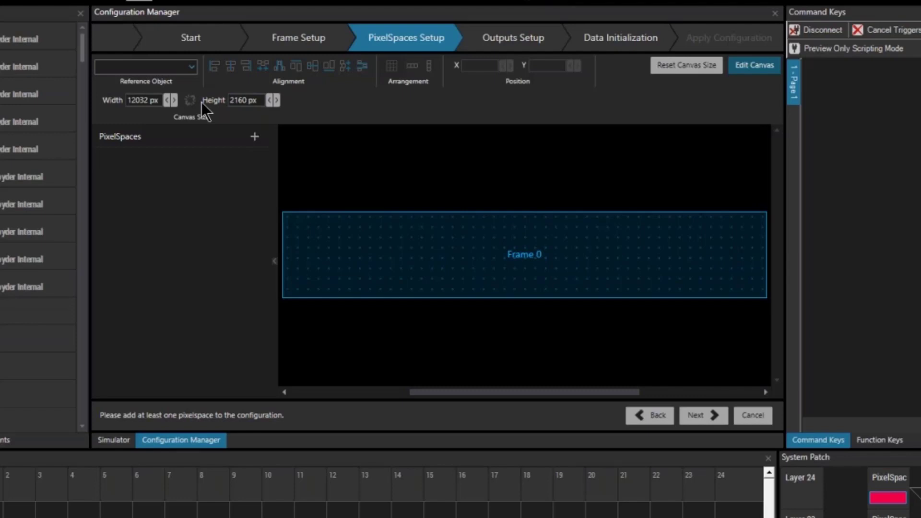
pyautogui.click(144, 100)
pyautogui.write('20000')
pyautogui.press('Return')
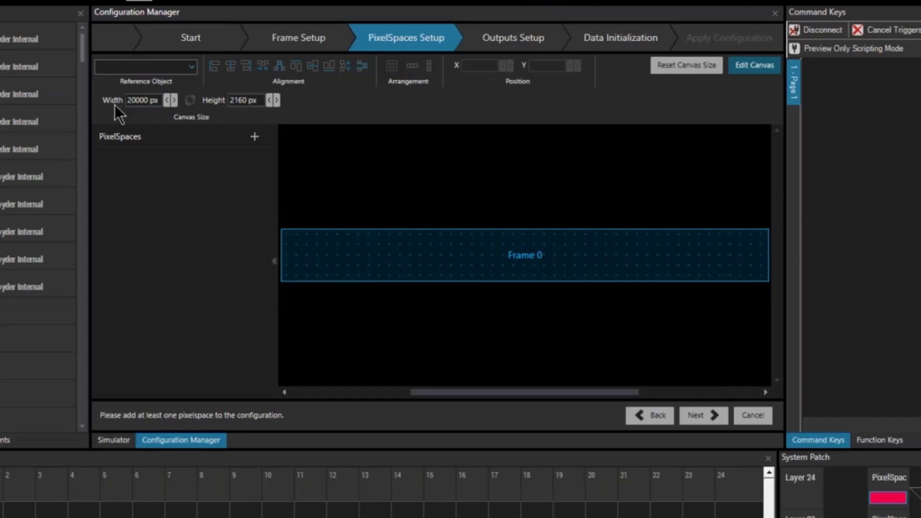
# Widen the canvas to 36096 px and finish editing it.
pyautogui.click(114, 104)
pyautogui.write('36096')
pyautogui.press('Return')
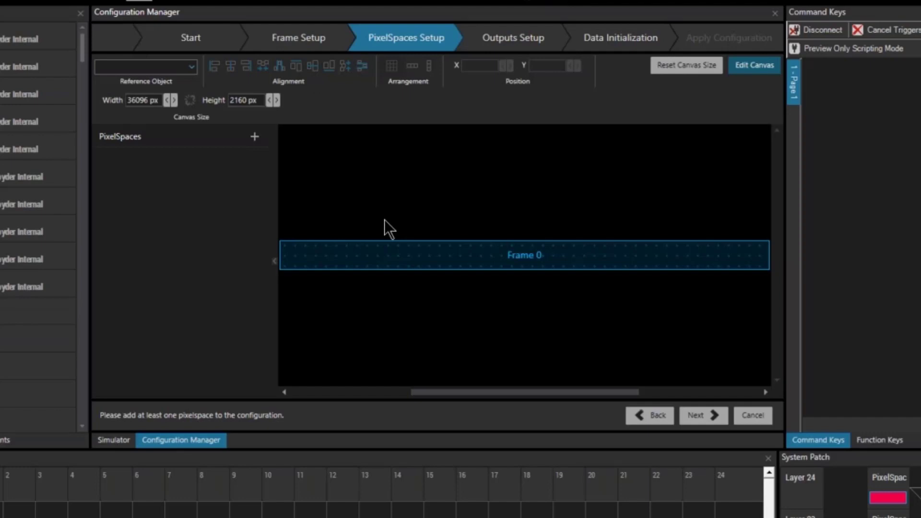
pyautogui.click(765, 67)
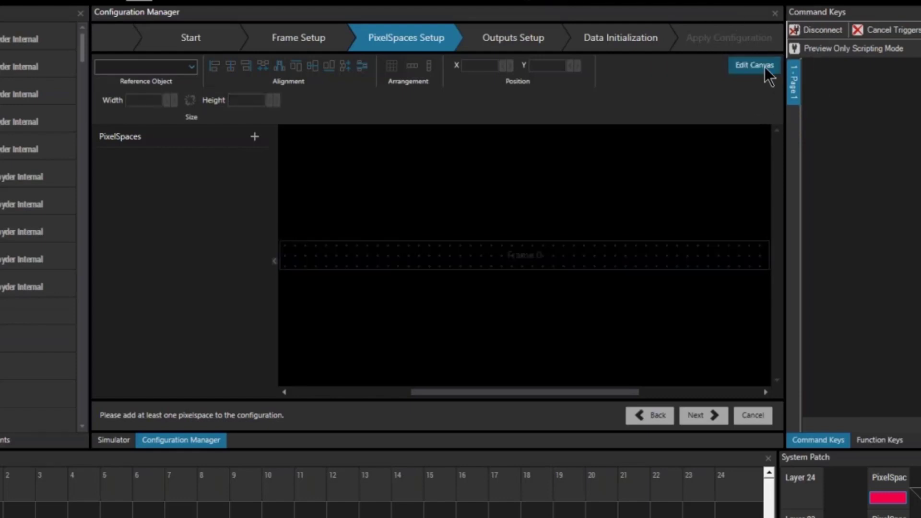
# Reset the canvas size, set its height to 4320 px and width to 18048 px, and finish editing the canvas.
pyautogui.click(764, 67)
pyautogui.click(690, 63)
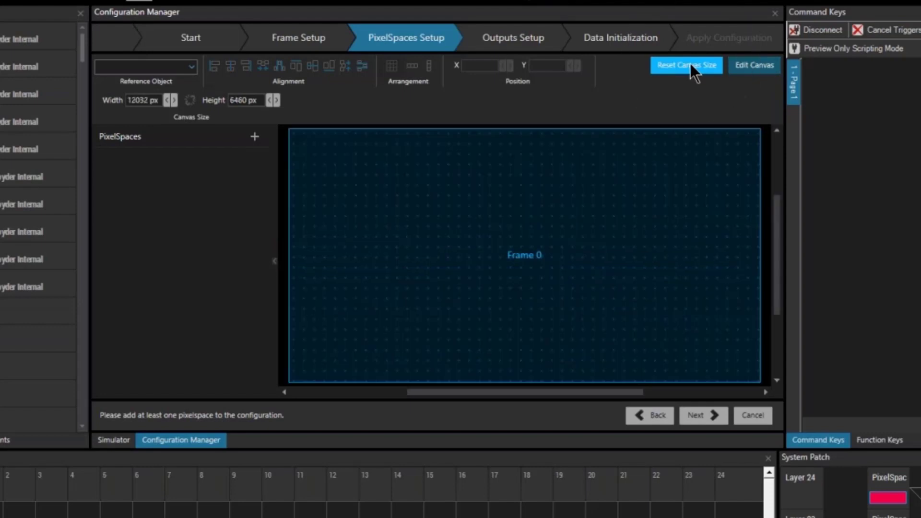
pyautogui.click(244, 100)
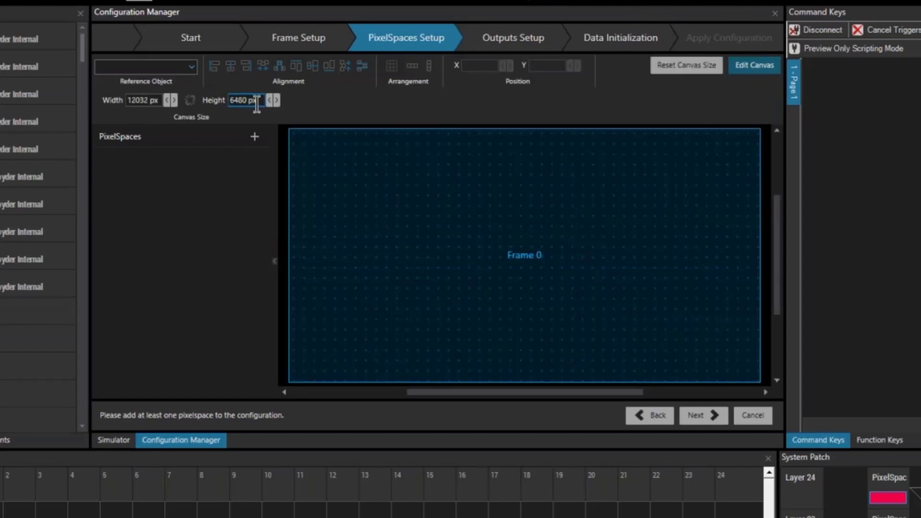
pyautogui.write('4320')
pyautogui.press('Return')
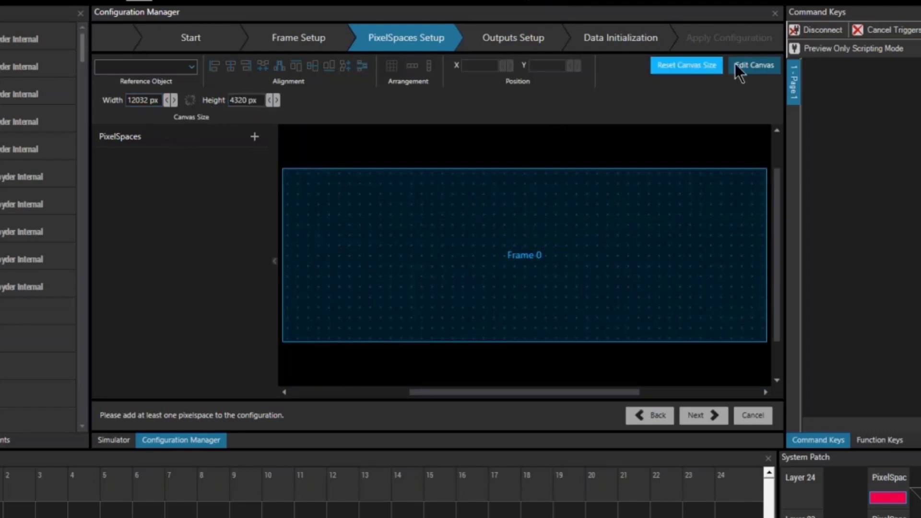
pyautogui.click(157, 102)
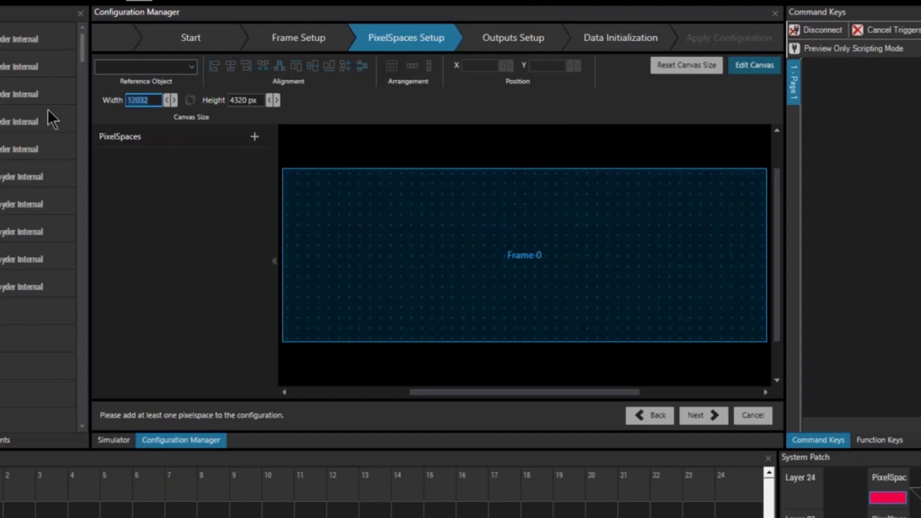
pyautogui.write('18048')
pyautogui.press('Return')
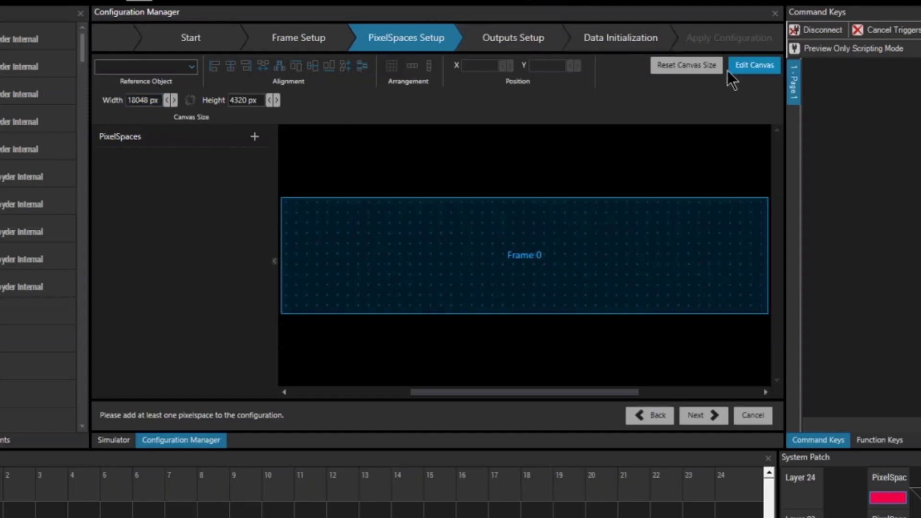
pyautogui.click(749, 67)
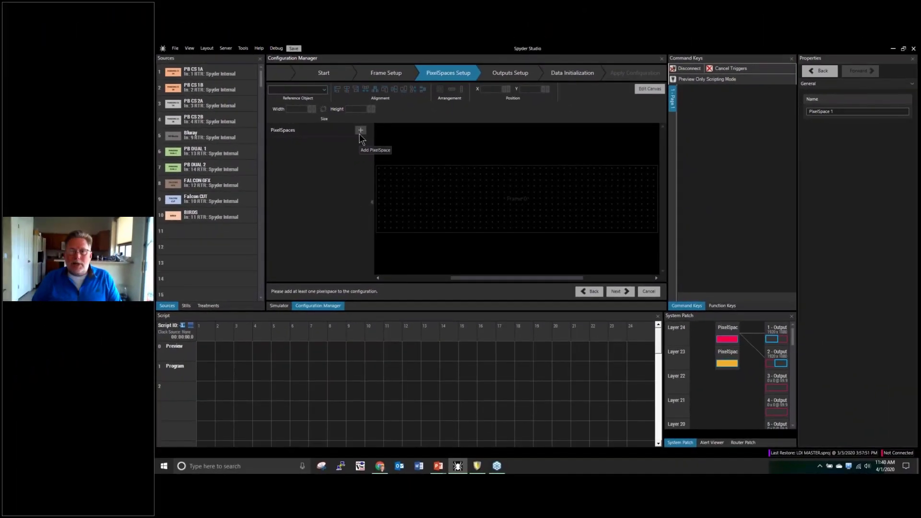
# Switch to the presentation to check the X80 single-pixelspace sample layout's screen size and overlap, and return to Spyder Studio.
pyautogui.hotkey('alt', 'Tab')
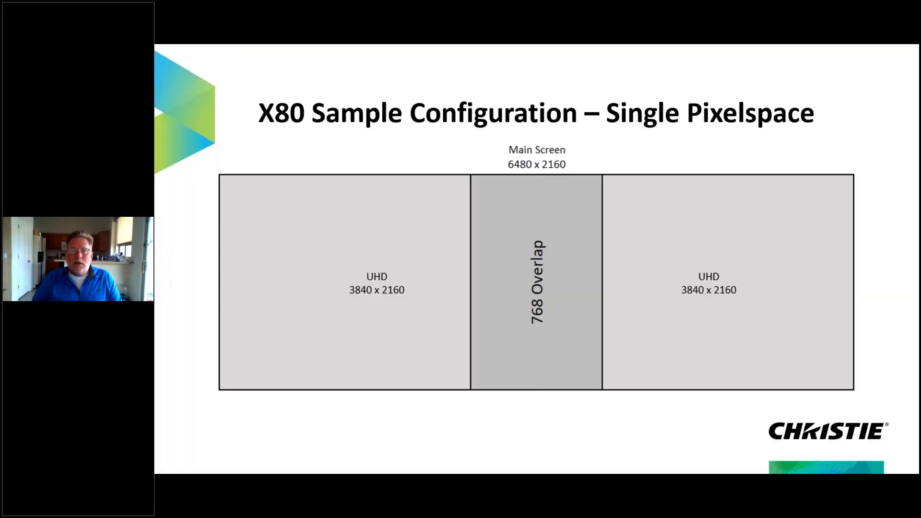
pyautogui.hotkey('alt', 'Tab')
pyautogui.hotkey('alt', 'Tab')
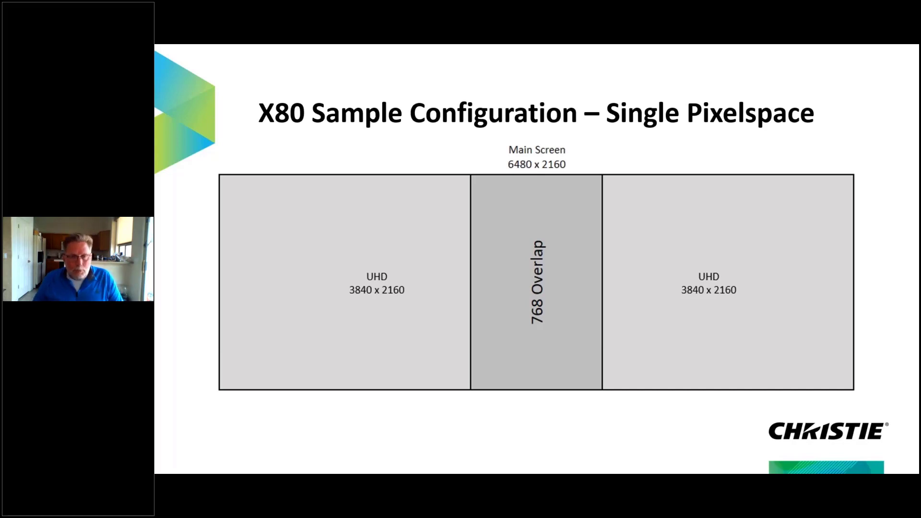
pyautogui.hotkey('alt', 'Tab')
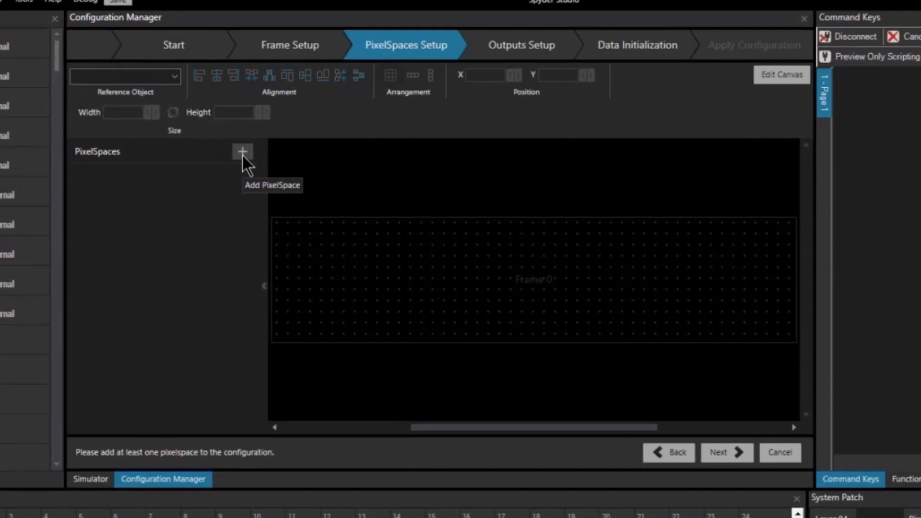
# Add a pixelspace to the canvas and move it to about X 1936 px, Y 746 px.
pyautogui.rightClick(345, 251)
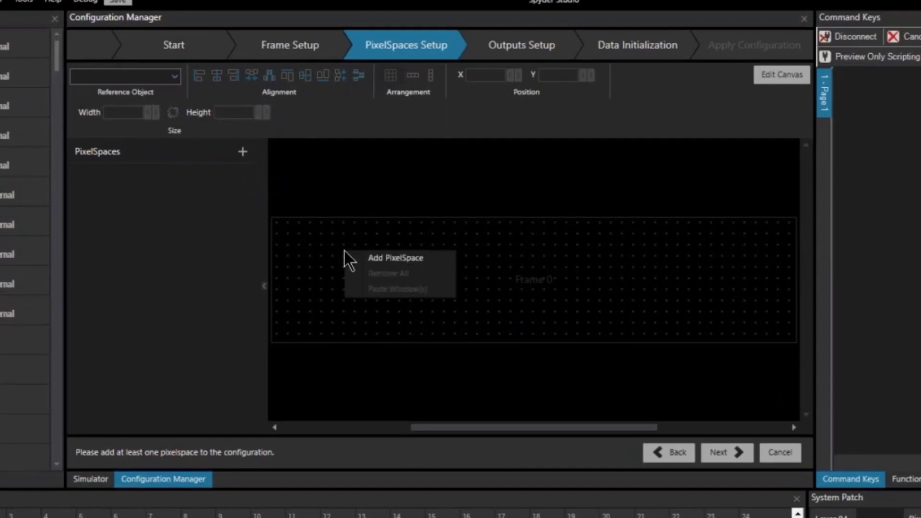
pyautogui.click(399, 262)
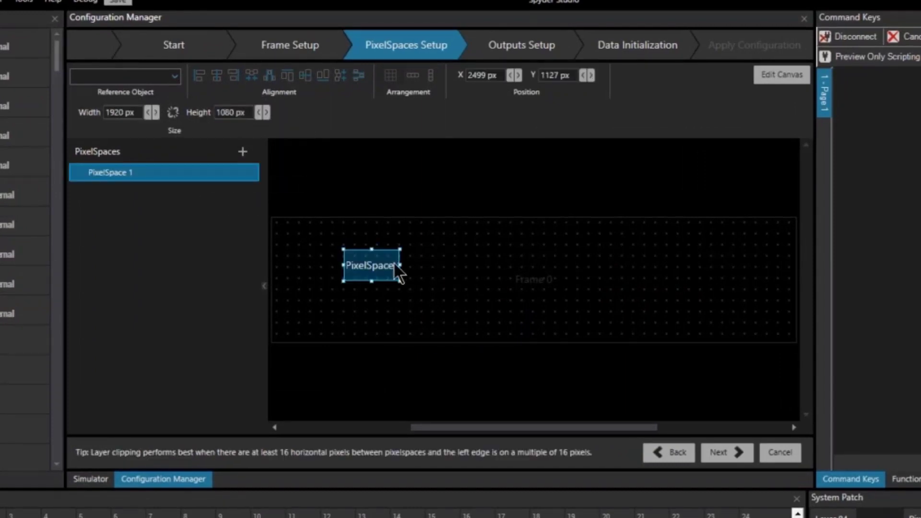
pyautogui.moveTo(368, 267); pyautogui.dragTo(439, 292)
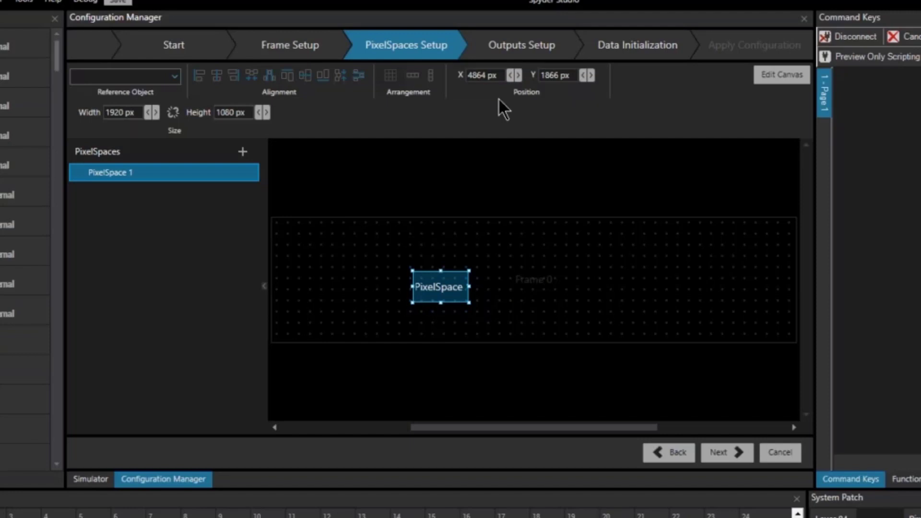
pyautogui.moveTo(443, 284); pyautogui.dragTo(369, 267)
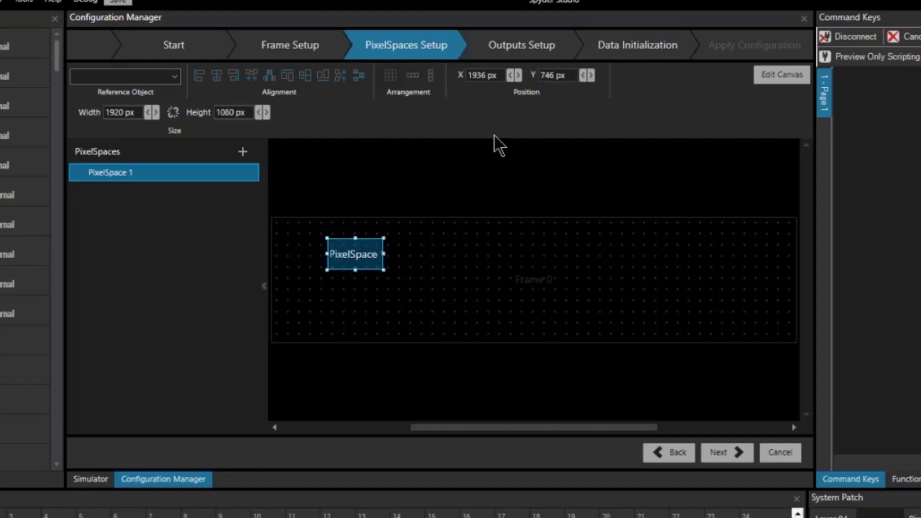
# Position the pixelspace at the canvas origin with X 0 px and Y 0 px.
pyautogui.click(492, 75)
pyautogui.write('0')
pyautogui.press('Tab')
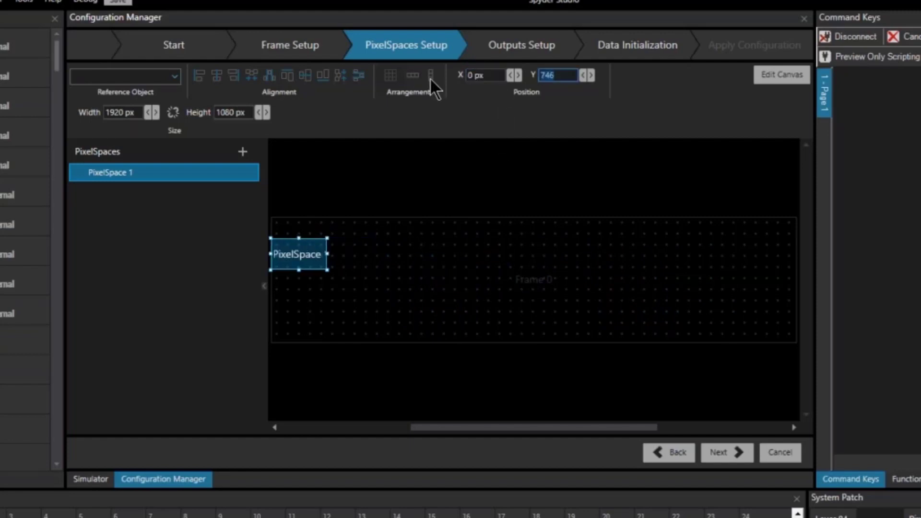
pyautogui.write('0')
pyautogui.press('Tab')
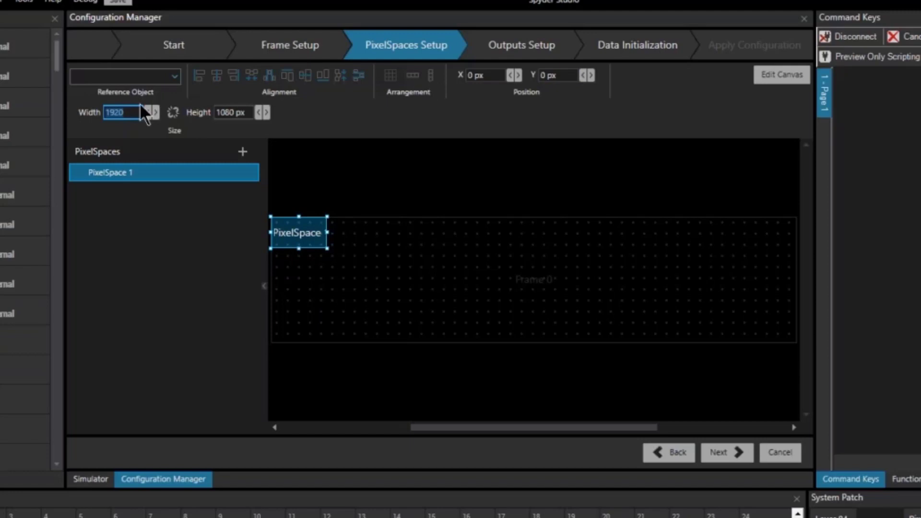
# Lock the pixelspace's aspect ratio and set its width to 6480 px.
pyautogui.press('ctrl')
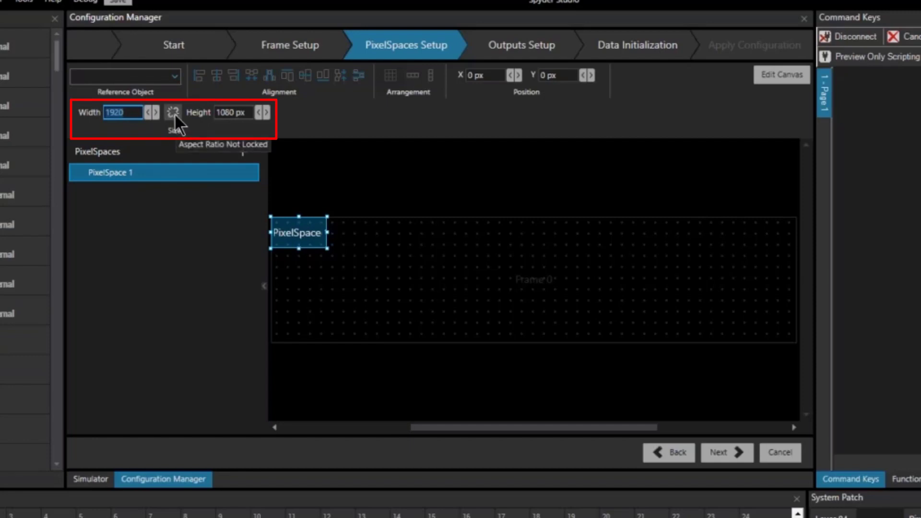
pyautogui.click(171, 111)
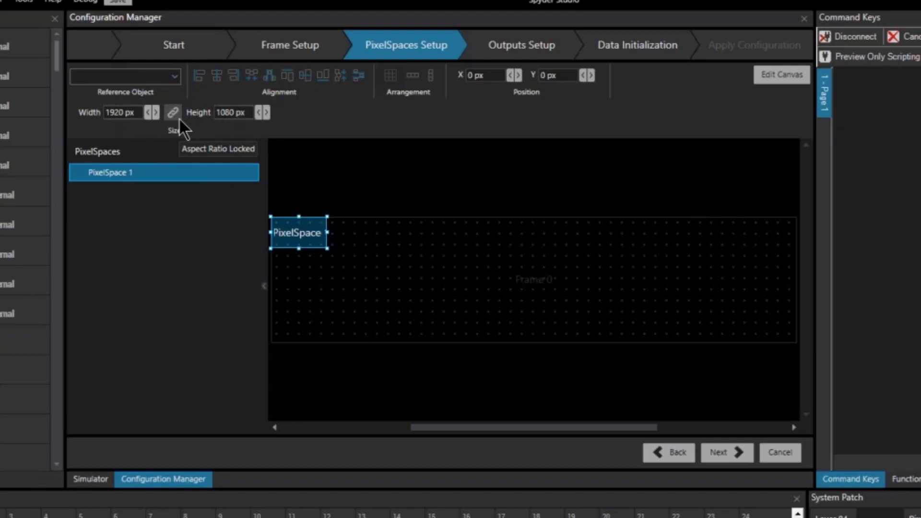
pyautogui.click(95, 111)
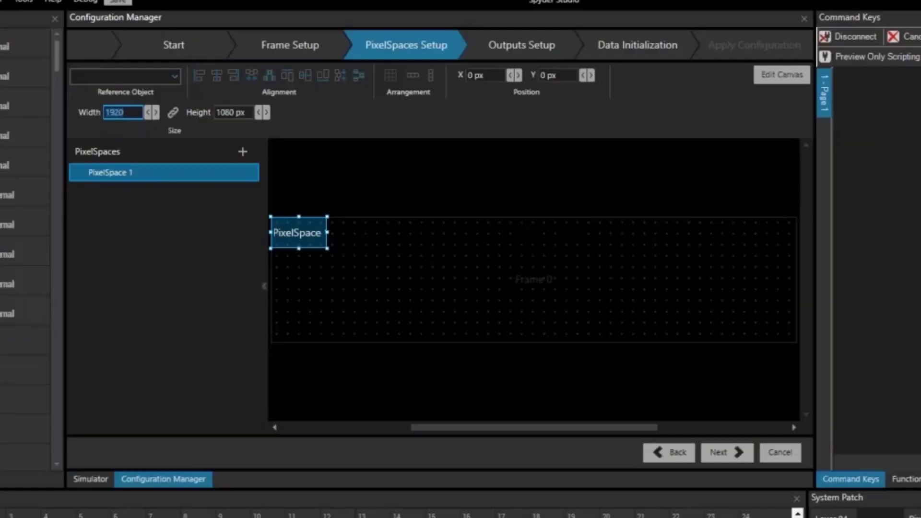
pyautogui.write('6480')
pyautogui.press('Return')
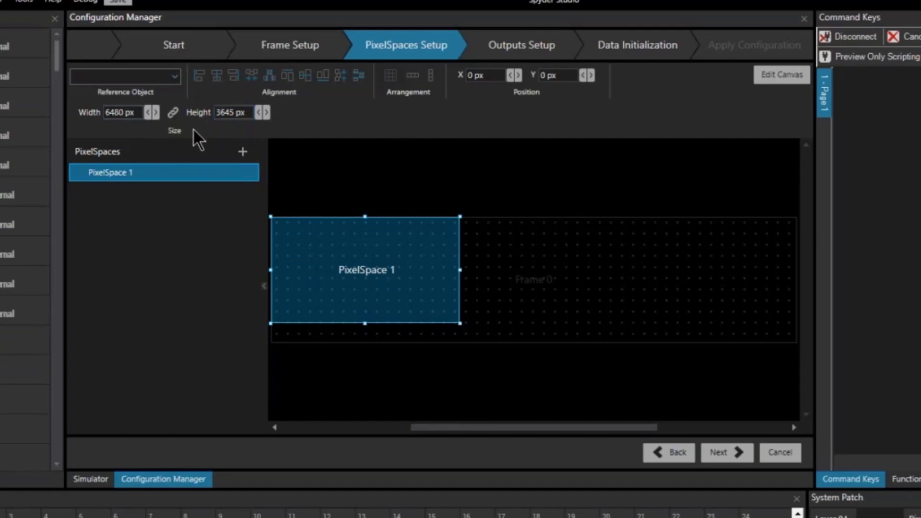
# Unlock the pixelspace's aspect ratio and set its height to 2160 px.
pyautogui.click(171, 115)
pyautogui.click(237, 113)
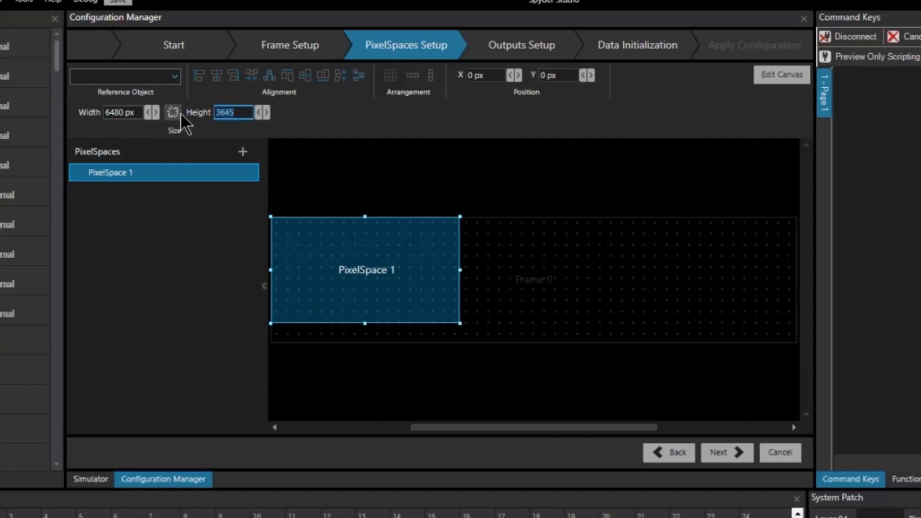
pyautogui.write('2160')
pyautogui.press('Return')
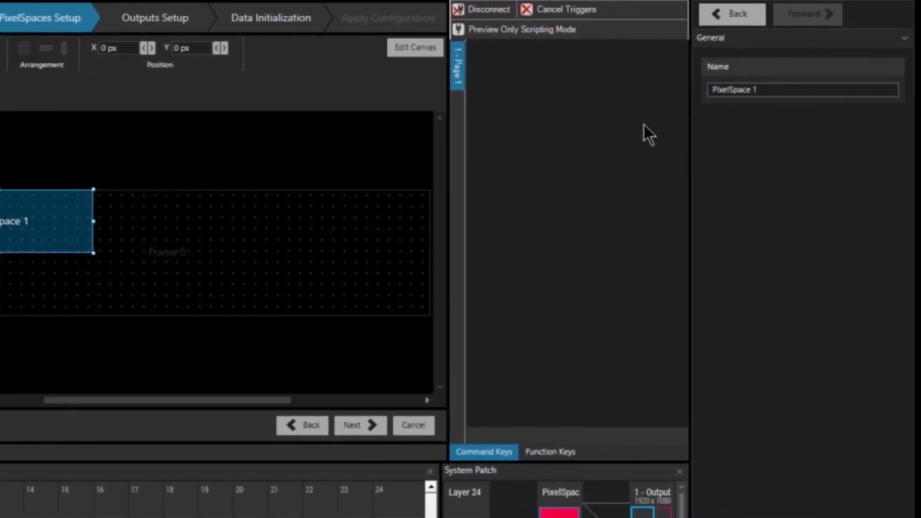
# Rename the pixelspace as "Main Screen (6480 x 2160)".
pyautogui.moveTo(768, 89); pyautogui.dragTo(694, 94)
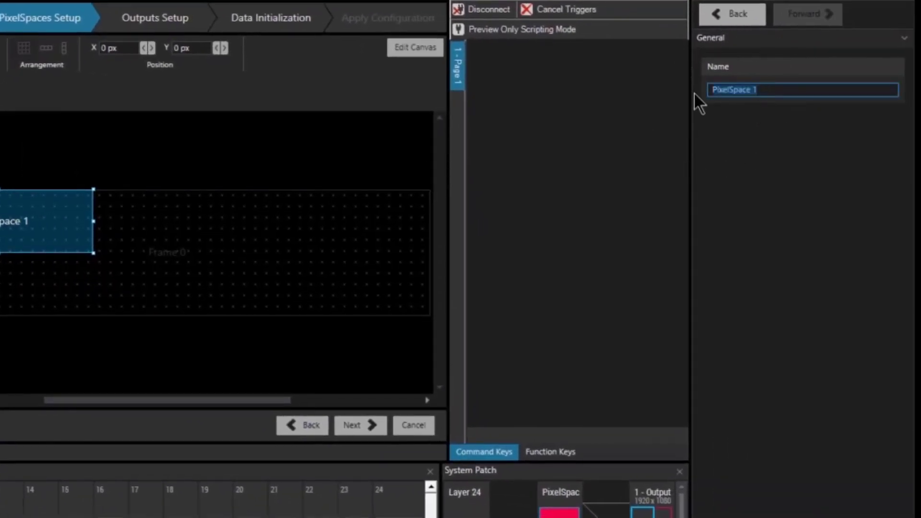
pyautogui.write('Main Screen (6480 x 2060')
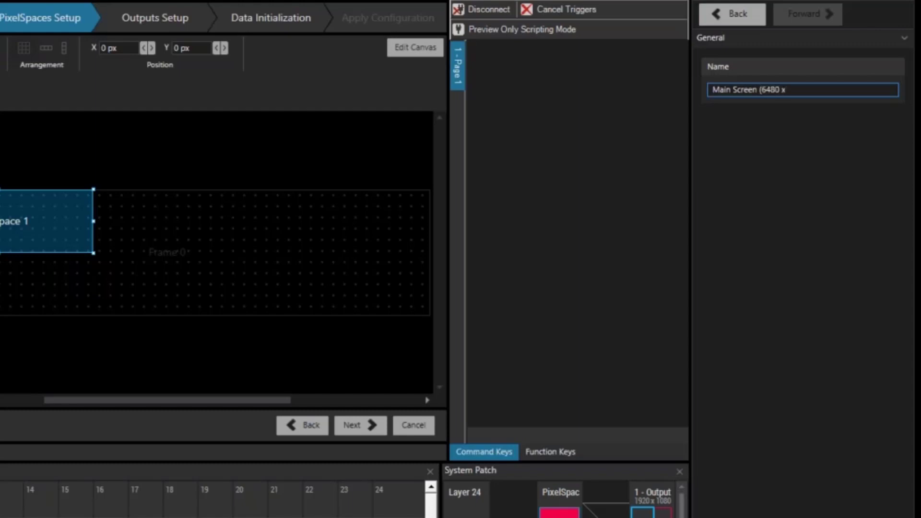
pyautogui.press('BackSpace')
pyautogui.press('BackSpace')
pyautogui.press('BackSpace')
pyautogui.write('160)')
pyautogui.press('Return')
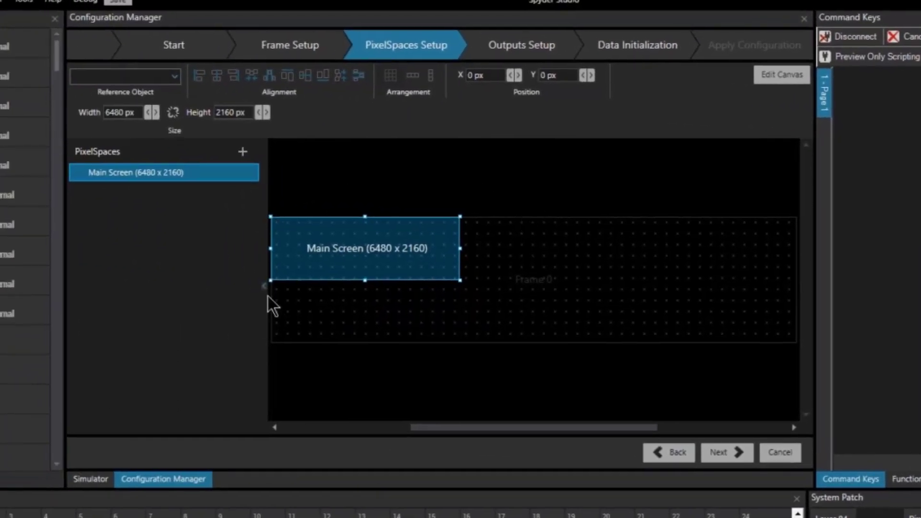
# Advance to the outputs setup stage and set the default output resolution to UHD @ 59.94 Hz.
pyautogui.click(719, 452)
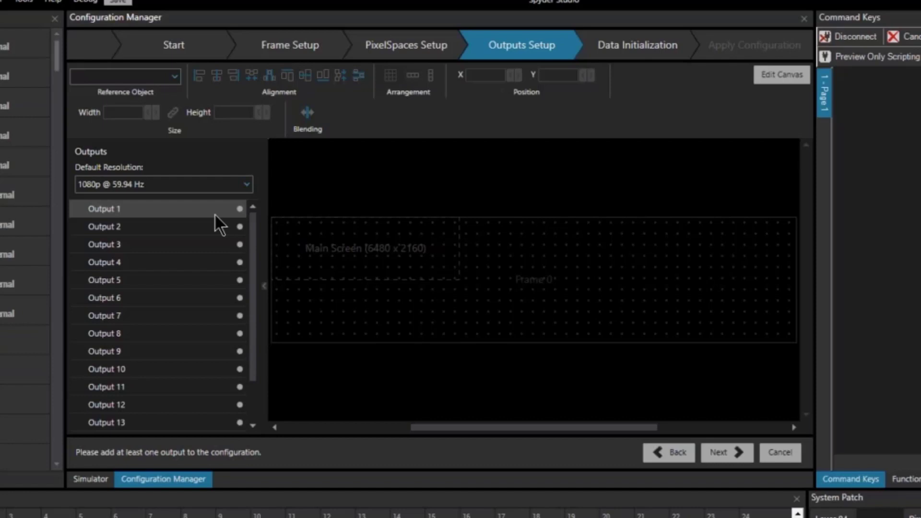
pyautogui.click(207, 185)
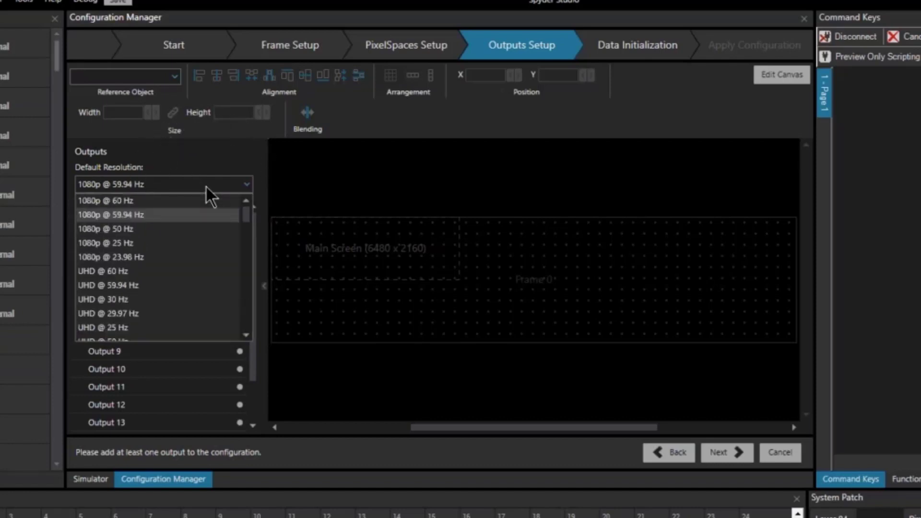
pyautogui.click(189, 285)
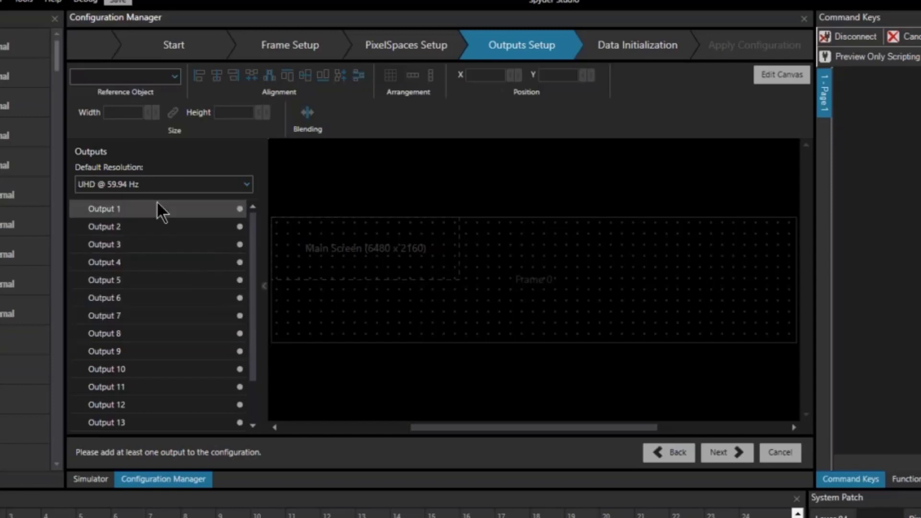
# Place Output 1 on the canvas at about X 766 px, Y 872 px and Output 2 at about X 4614 px, Y 1713 px.
pyautogui.moveTo(157, 209); pyautogui.dragTo(295, 239)
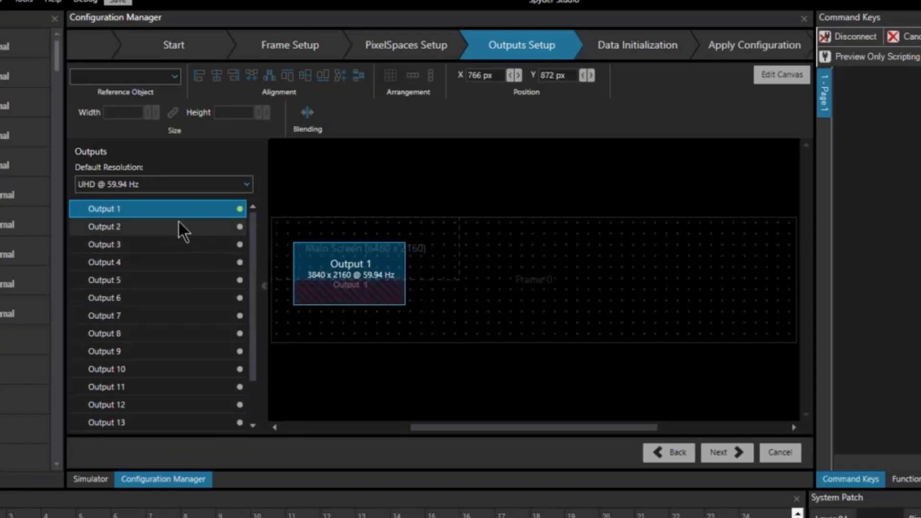
pyautogui.moveTo(180, 227); pyautogui.dragTo(407, 269)
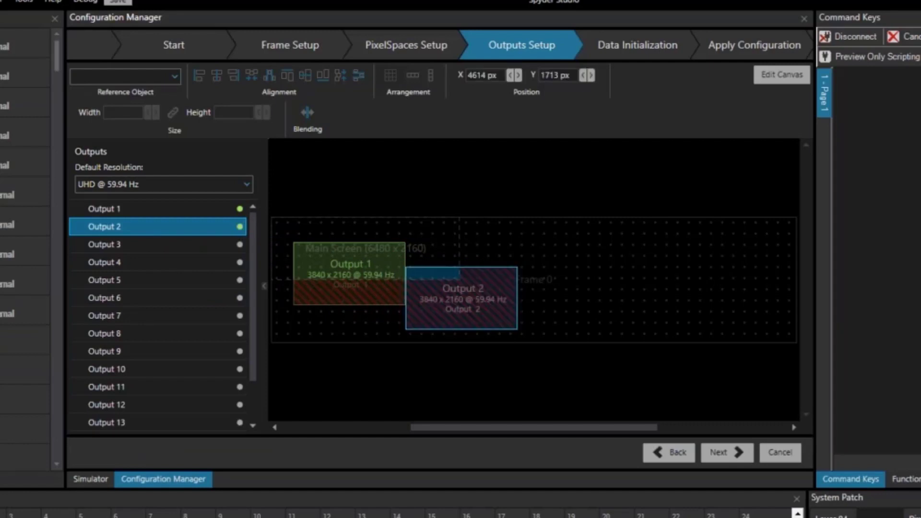
pyautogui.click(370, 265)
pyautogui.click(448, 289)
pyautogui.click(382, 273)
pyautogui.click(442, 299)
# Position Output 1 at the canvas origin with X 0 px and Y 0 px.
pyautogui.click(348, 280)
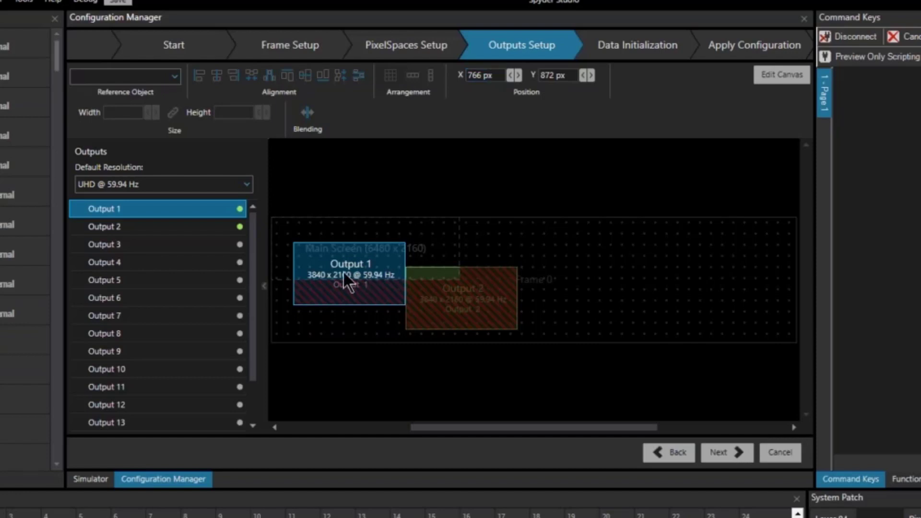
pyautogui.click(480, 75)
pyautogui.write('0')
pyautogui.press('Tab')
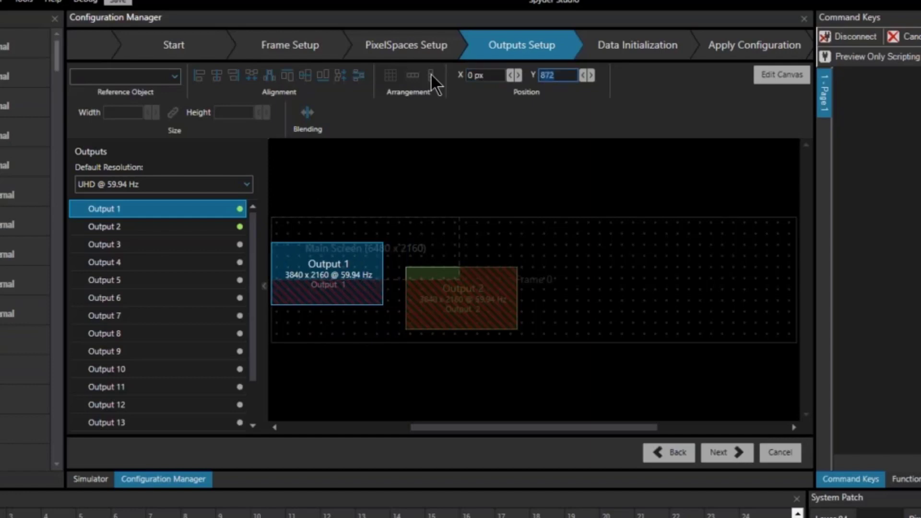
pyautogui.write('0')
pyautogui.press('Return')
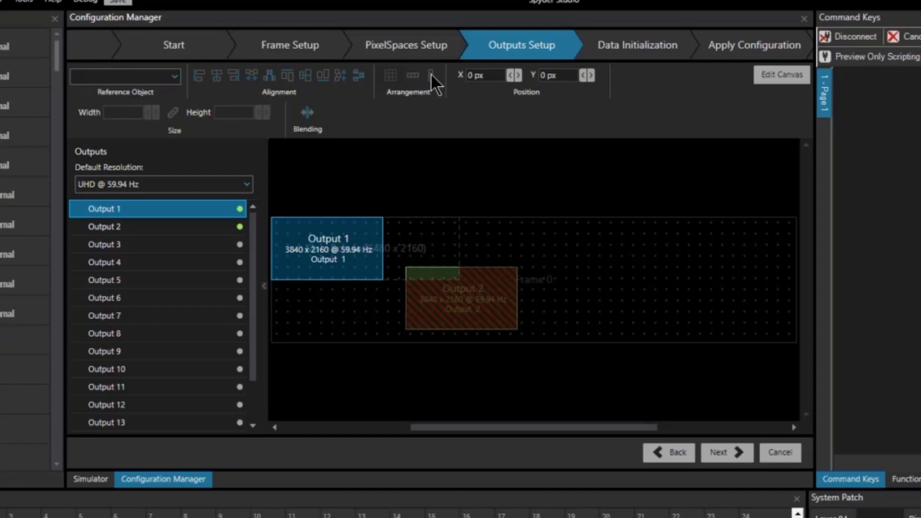
# Position Output 2 at X 2640 px and Y 0 px so that it overlaps Output 1.
pyautogui.click(501, 329)
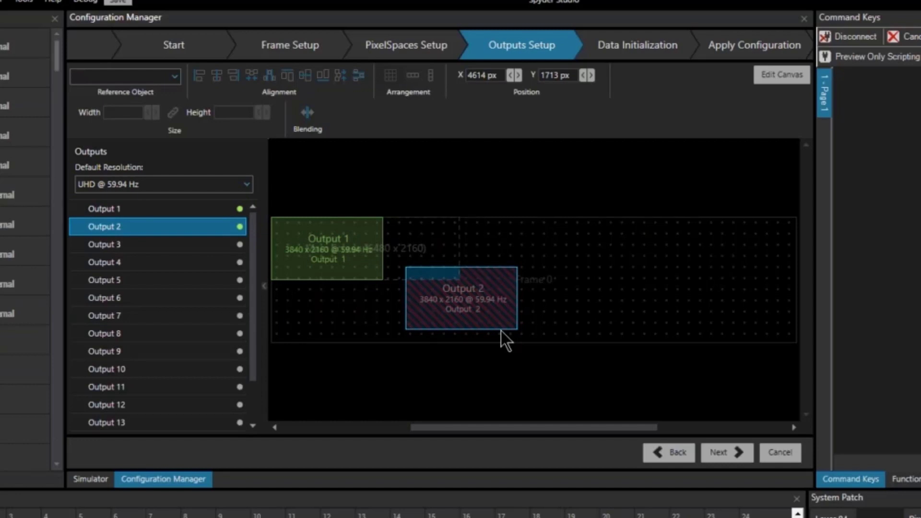
pyautogui.click(563, 78)
pyautogui.write('0')
pyautogui.press('Return')
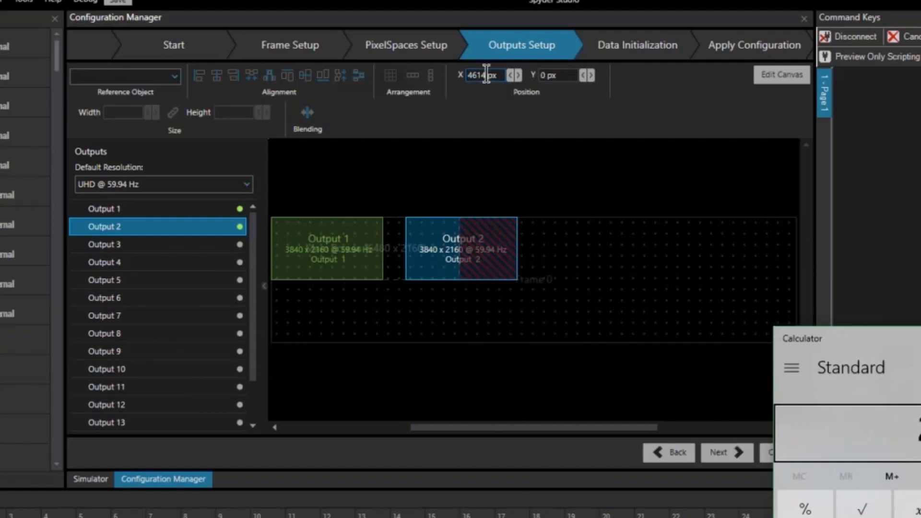
pyautogui.click(442, 76)
pyautogui.write('26')
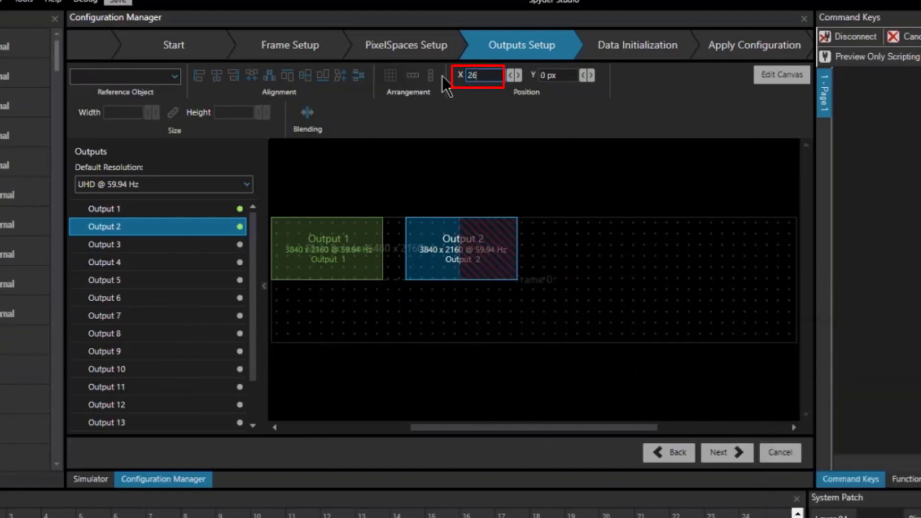
pyautogui.write('40')
pyautogui.press('Return')
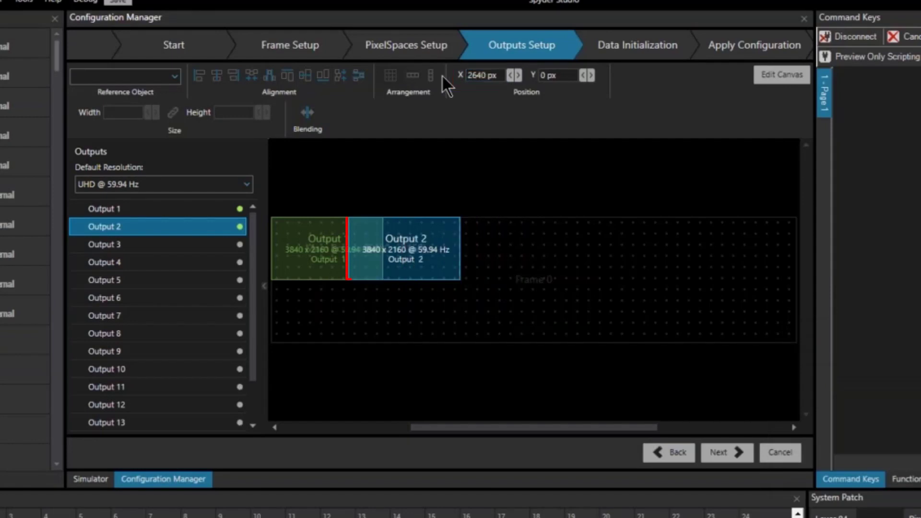
# Examine the Factory and VESA CVT 1.2 format options for Outputs 1 and 2 together, without applying any change.
pyautogui.click(333, 246)
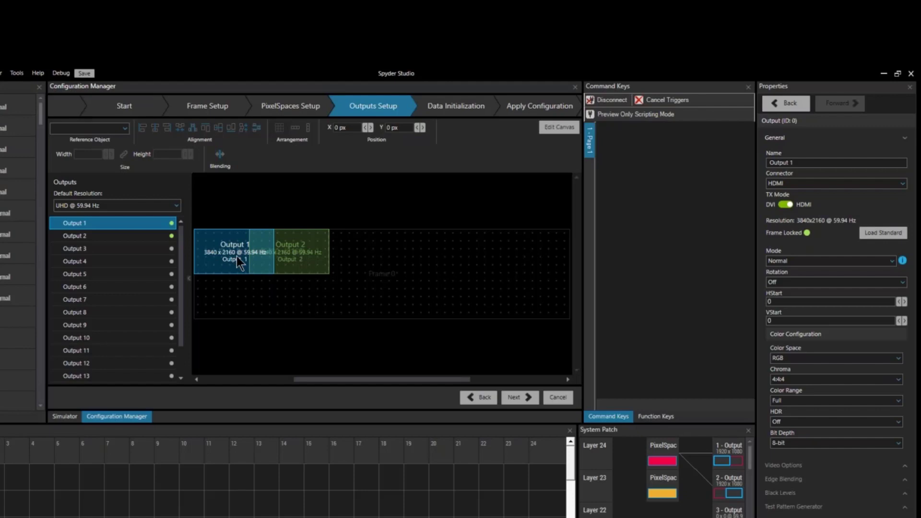
pyautogui.keyDown('ctrl'); pyautogui.click(312, 245); pyautogui.keyUp('ctrl')
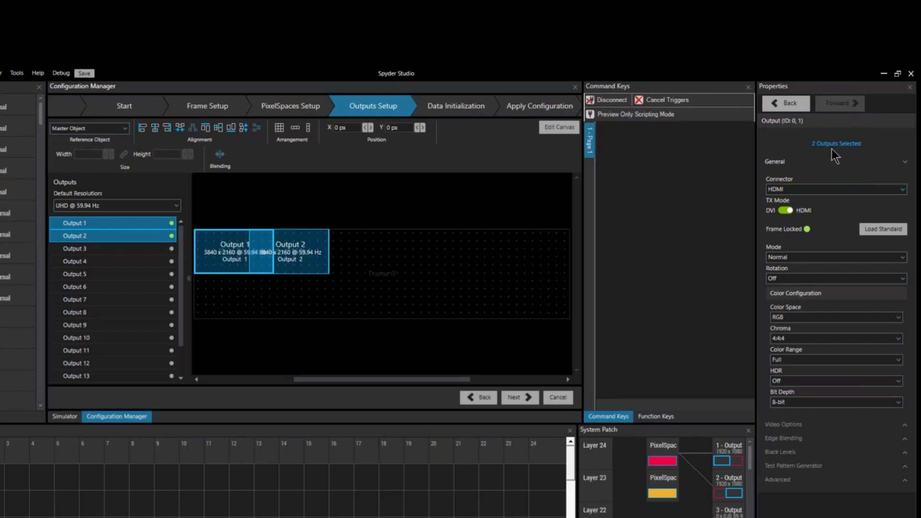
pyautogui.click(881, 229)
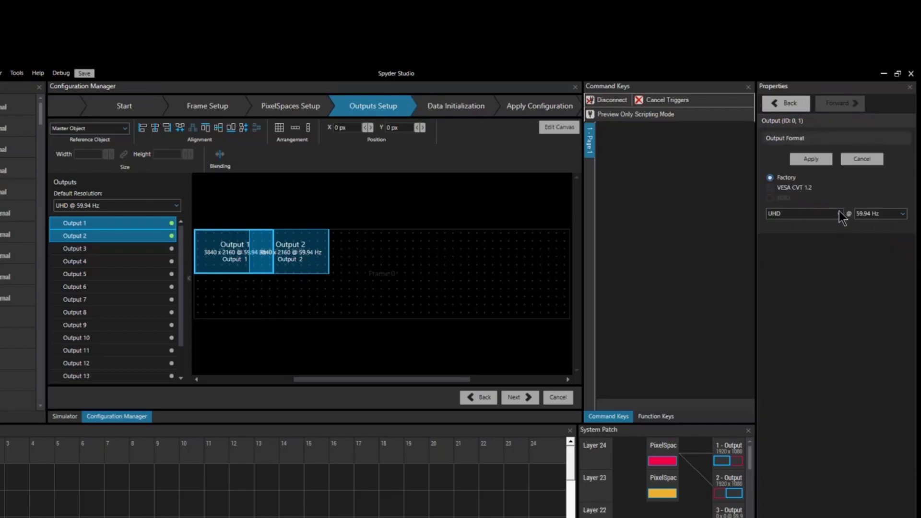
pyautogui.click(840, 213)
pyautogui.click(901, 217)
pyautogui.click(902, 217)
pyautogui.click(902, 217)
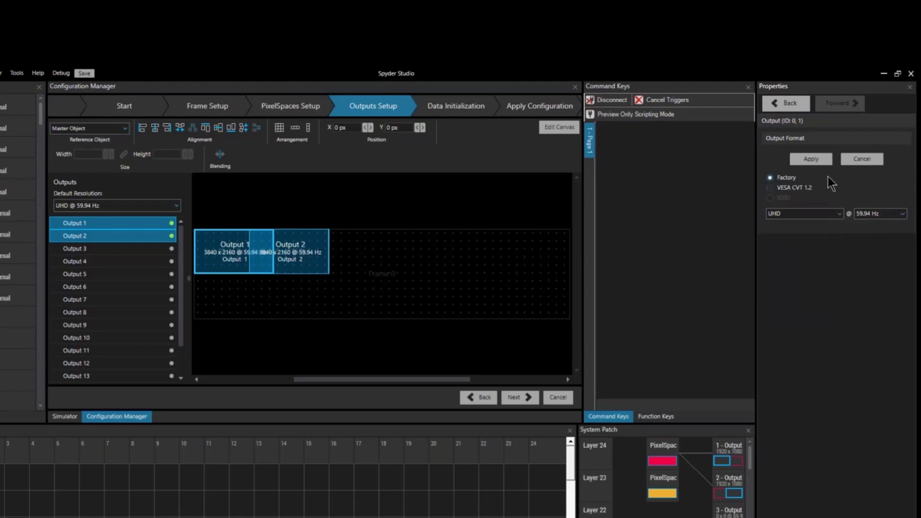
pyautogui.click(862, 162)
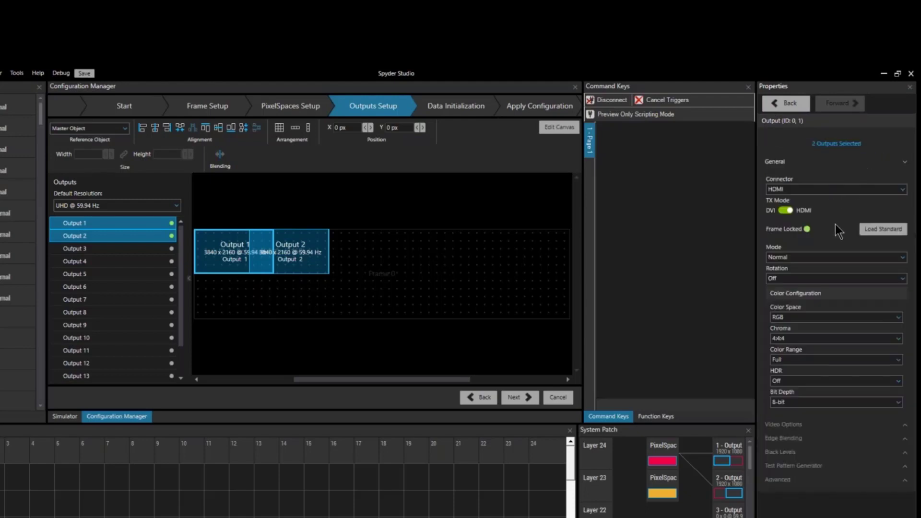
pyautogui.click(867, 230)
pyautogui.click(794, 187)
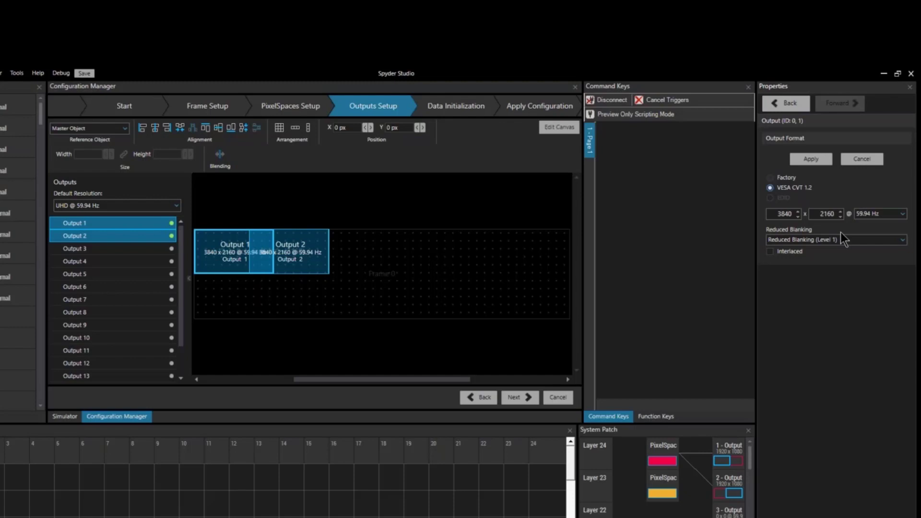
pyautogui.click(863, 161)
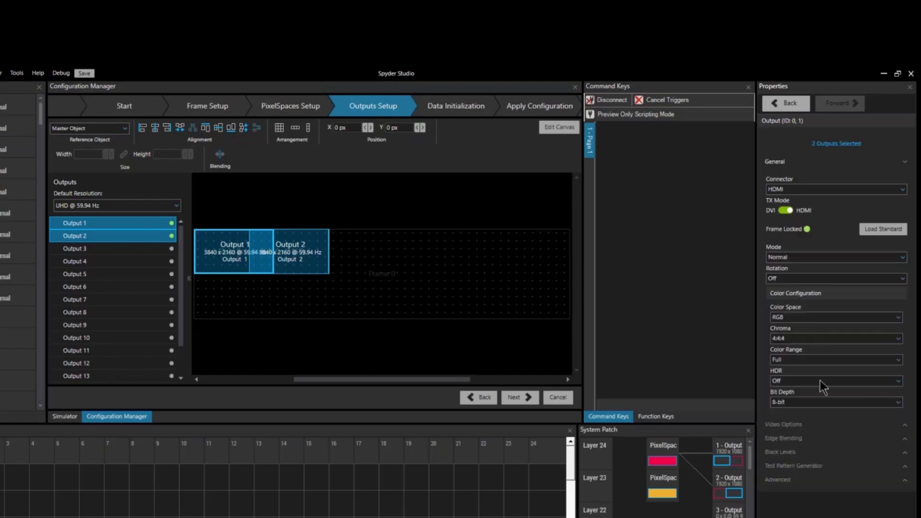
# Enable edge blending on the right edge of Output 1 with a blend width of 1200 pixels.
pyautogui.click(816, 438)
pyautogui.click(834, 163)
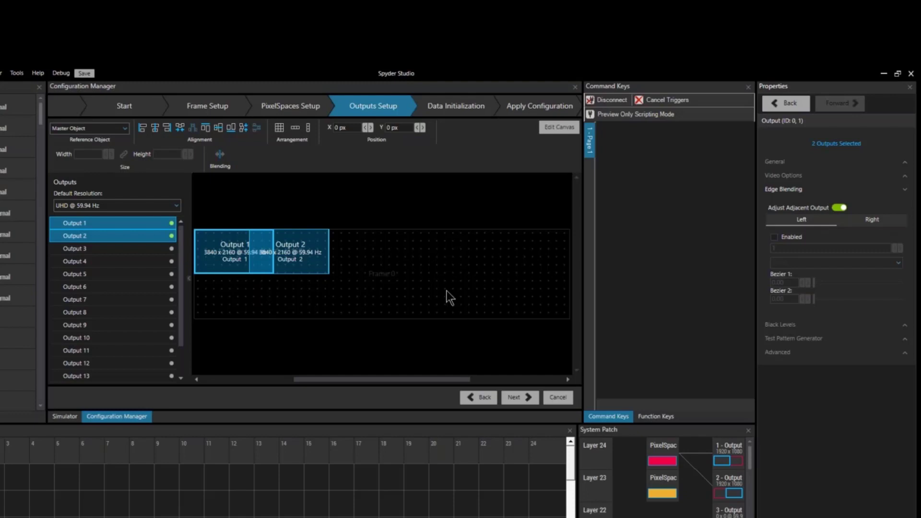
pyautogui.click(862, 224)
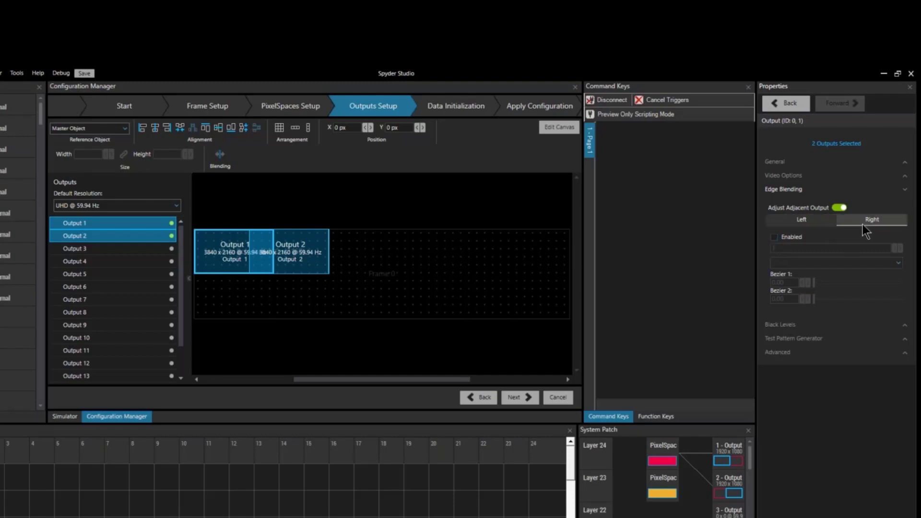
pyautogui.click(324, 303)
pyautogui.click(229, 265)
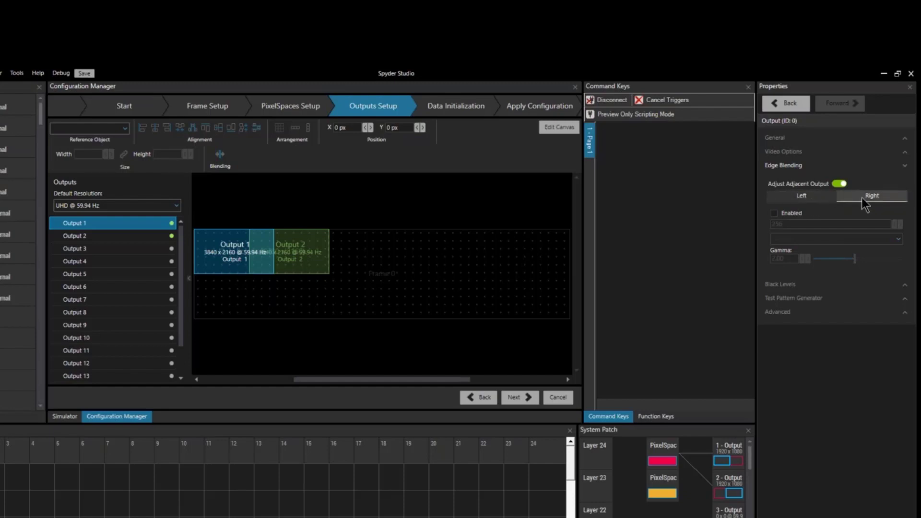
pyautogui.click(780, 212)
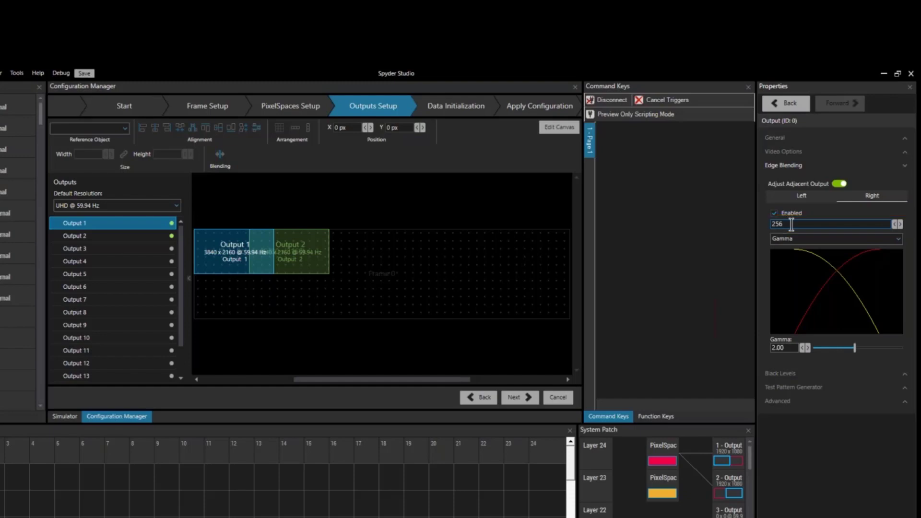
pyautogui.doubleClick(791, 224)
pyautogui.write('1200')
pyautogui.press('Return')
pyautogui.click(820, 241)
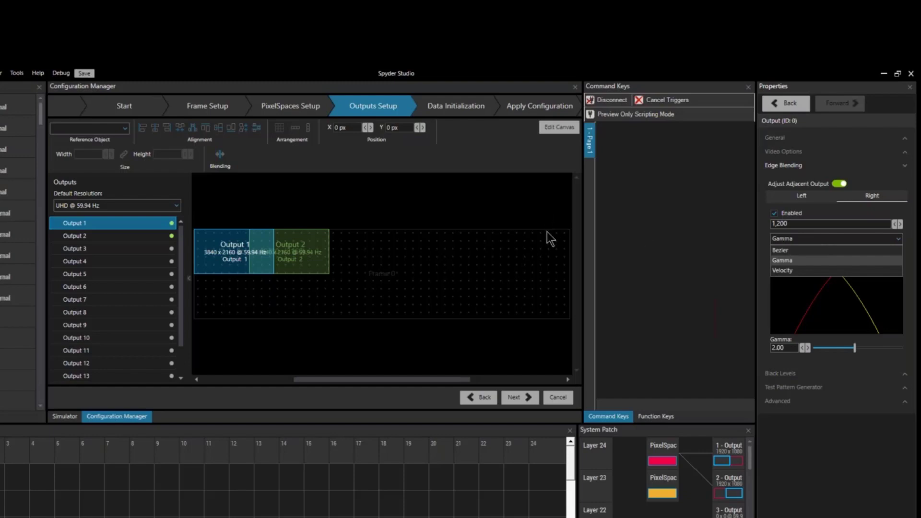
pyautogui.click(309, 249)
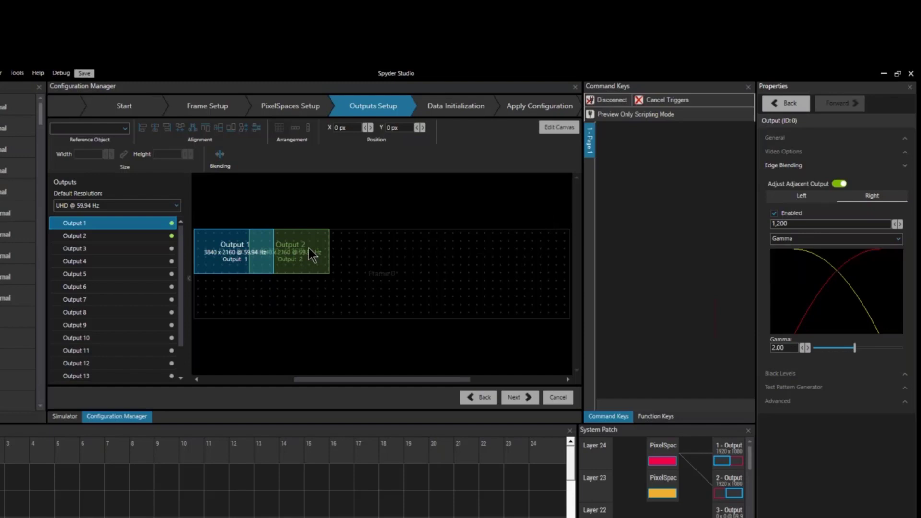
# Enable edge blending on the left edge of Output 2 with a blend width of 1200 pixels.
pyautogui.click(309, 249)
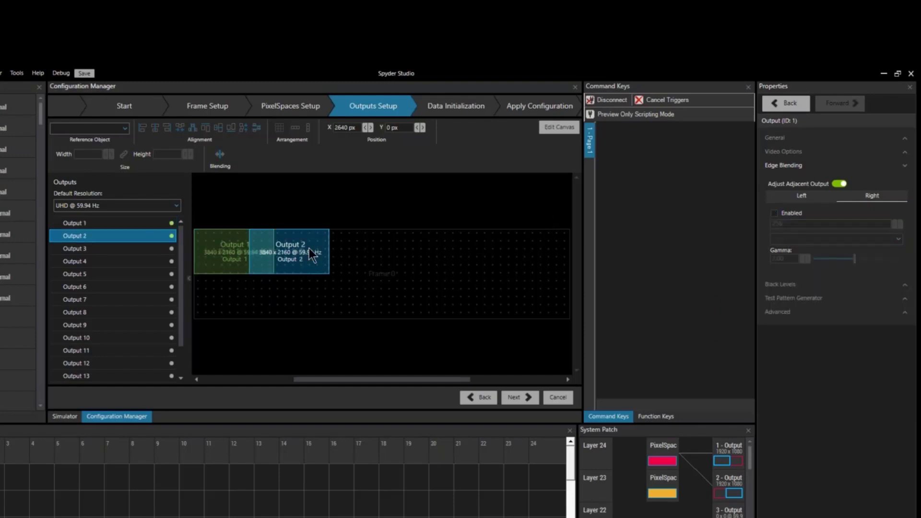
pyautogui.click(800, 196)
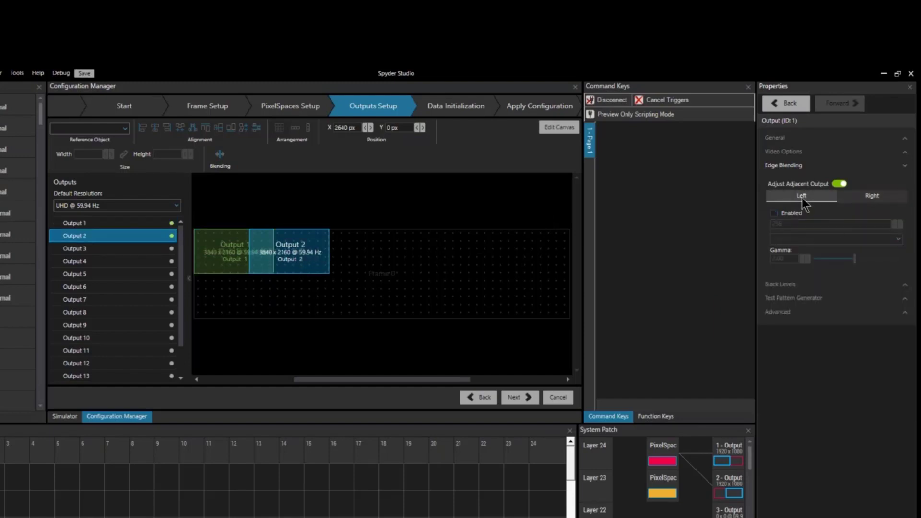
pyautogui.click(775, 213)
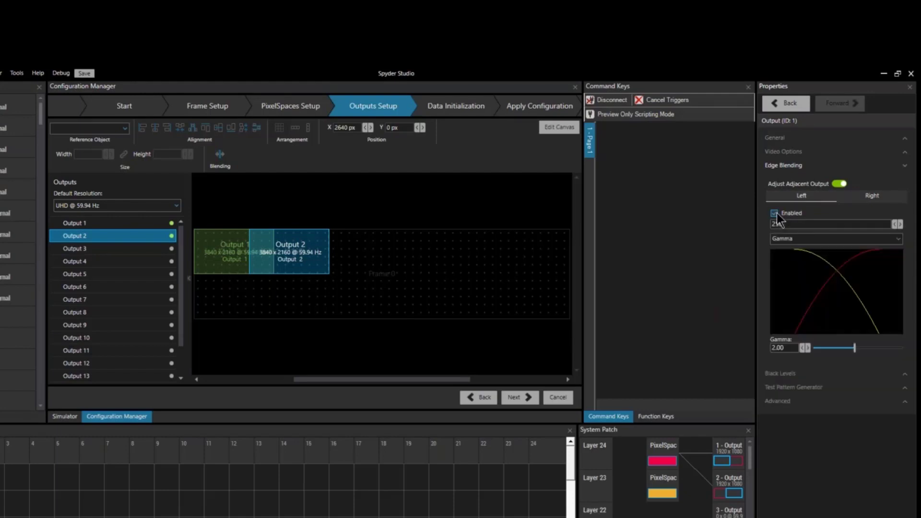
pyautogui.click(793, 224)
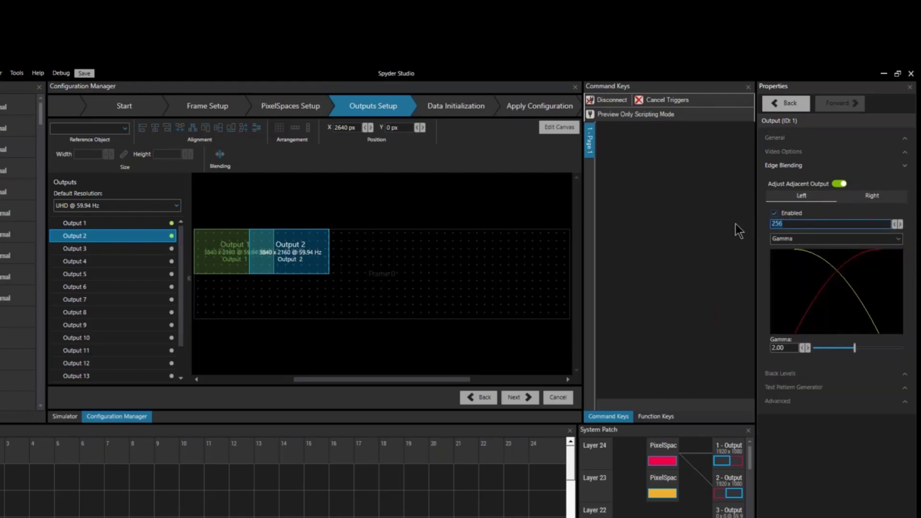
pyautogui.write('1200')
pyautogui.press('Return')
# Delete Output 1 and Output 2 from the canvas.
pyautogui.moveTo(344, 302); pyautogui.dragTo(224, 219)
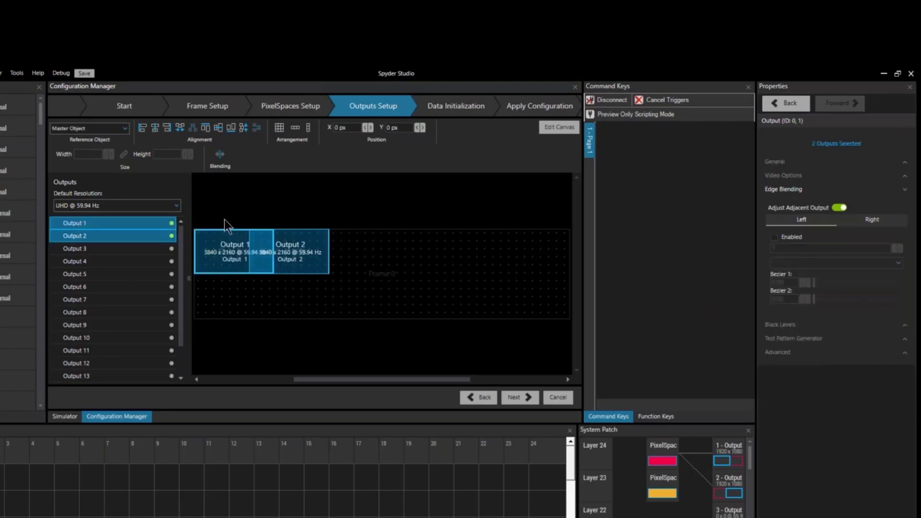
pyautogui.press('Delete')
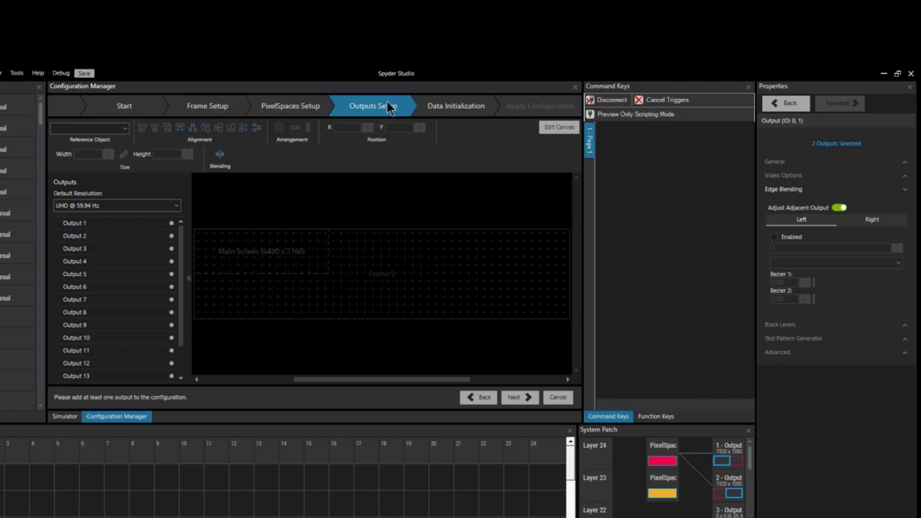
# Add Output 1 and Output 2 side by side to the canvas at the UHD @ 59.94 Hz default resolution.
pyautogui.click(135, 209)
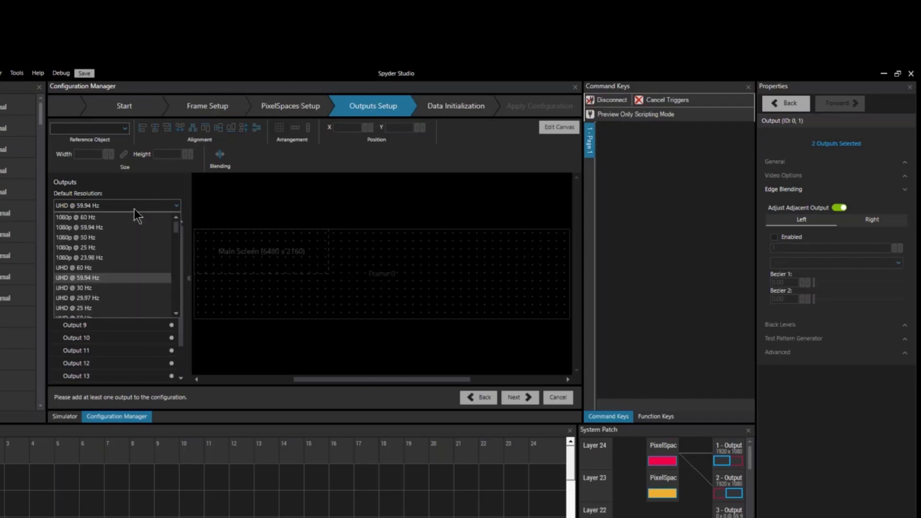
pyautogui.click(122, 277)
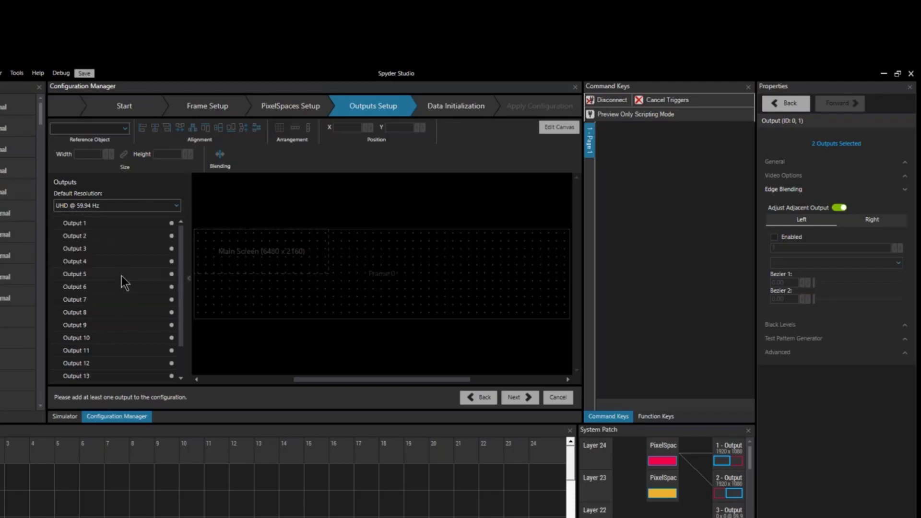
pyautogui.click(135, 225)
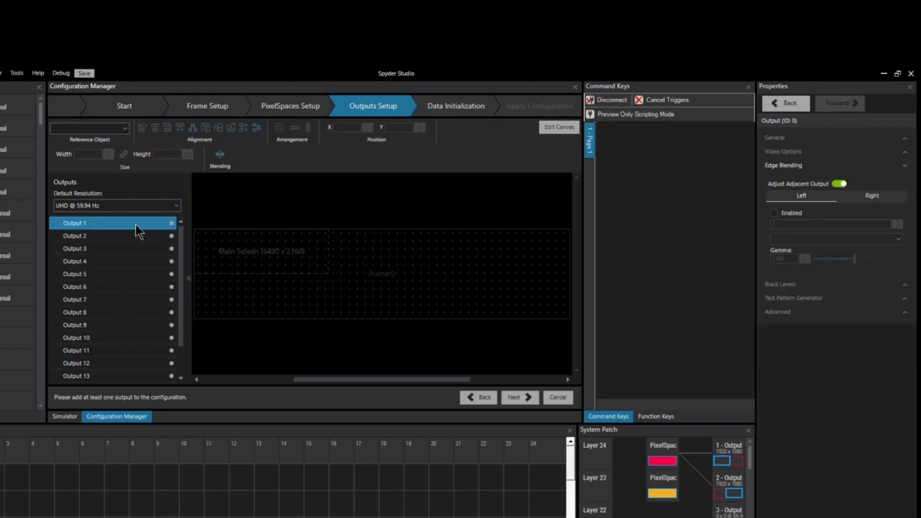
pyautogui.keyDown('ctrl'); pyautogui.click(111, 238); pyautogui.keyUp('ctrl')
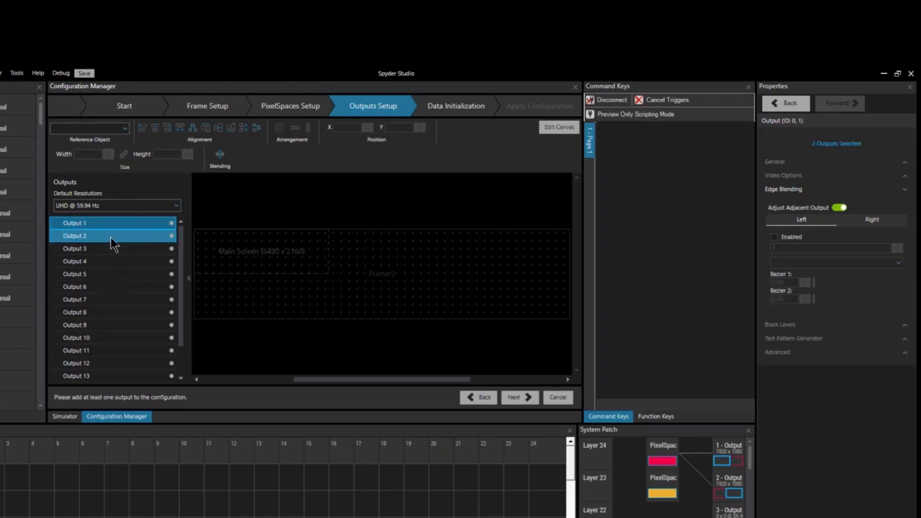
pyautogui.moveTo(111, 237); pyautogui.dragTo(234, 255)
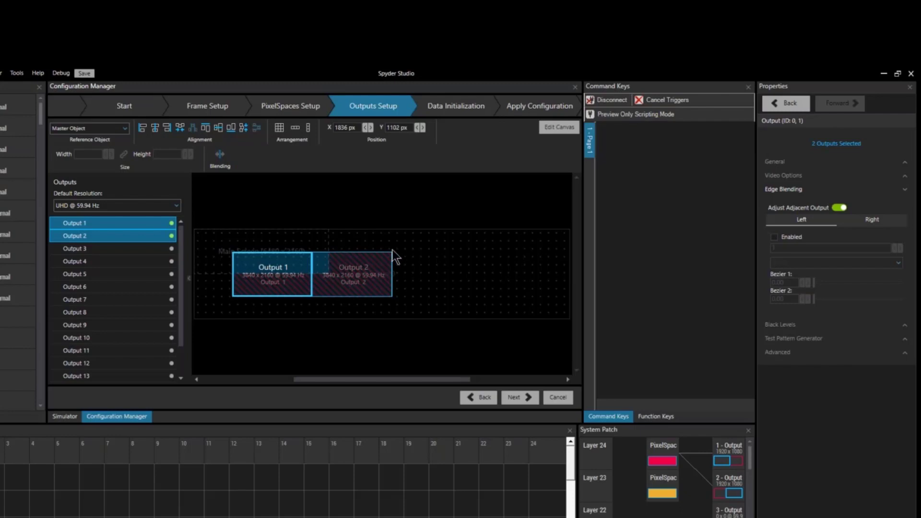
# Blend Outputs 1 and 2 together automatically, using Main Screen (6480 x 2160) as the reference object.
pyautogui.click(446, 242)
pyautogui.click(249, 281)
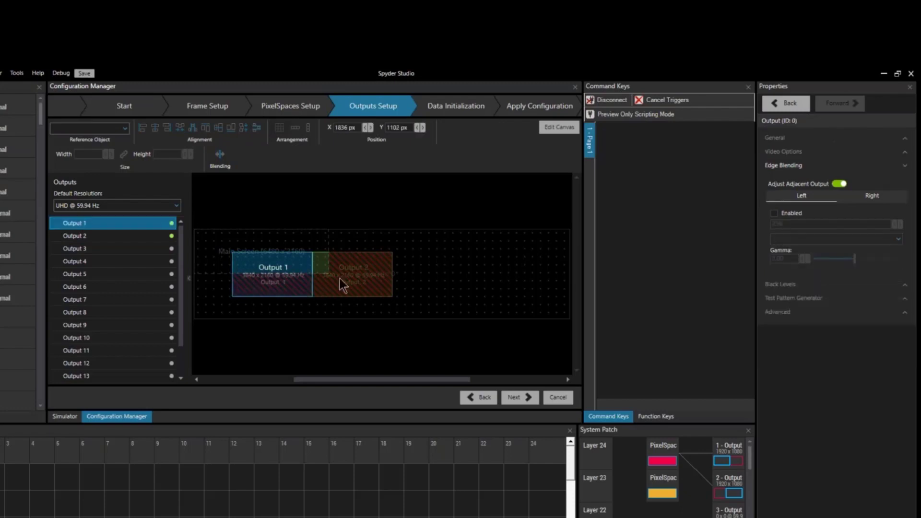
pyautogui.keyDown('ctrl'); pyautogui.click(340, 278); pyautogui.keyUp('ctrl')
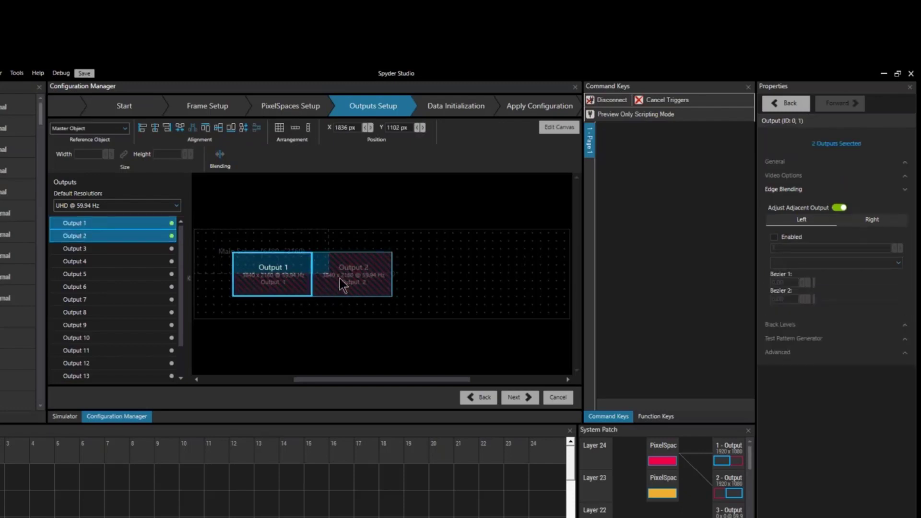
pyautogui.click(99, 131)
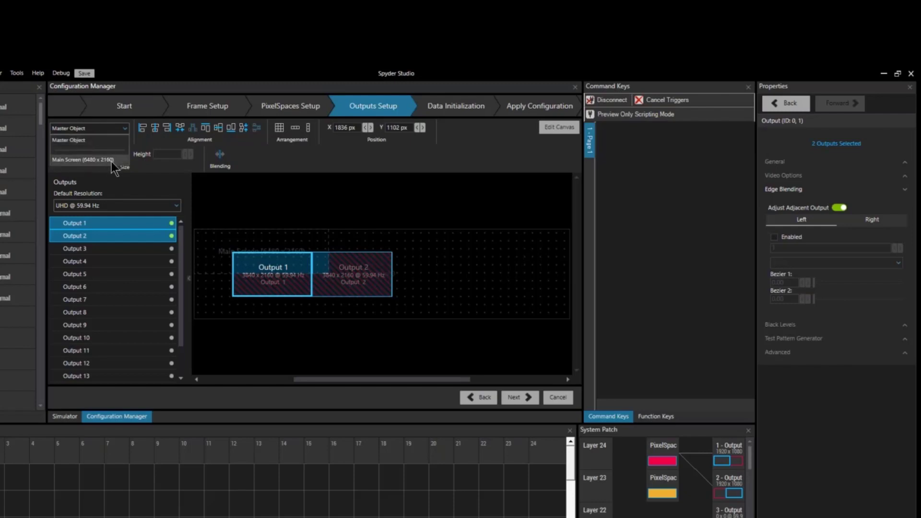
pyautogui.click(112, 161)
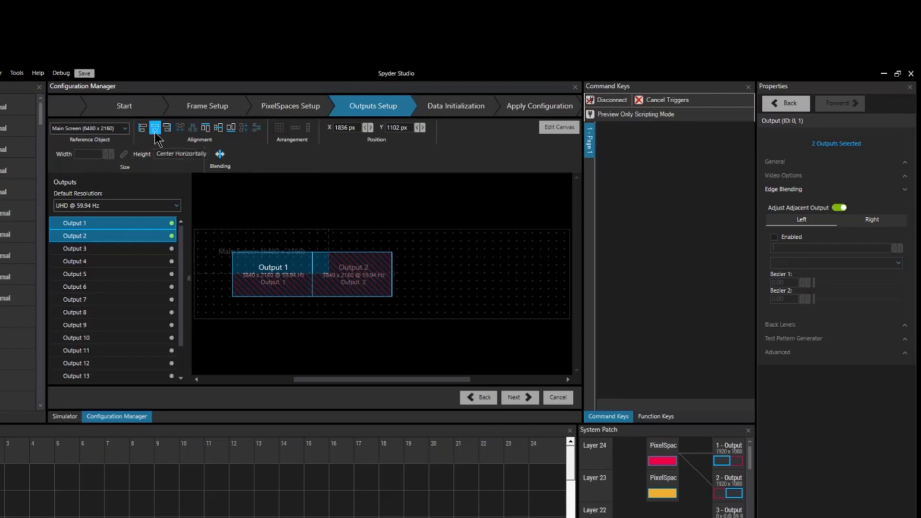
pyautogui.click(219, 155)
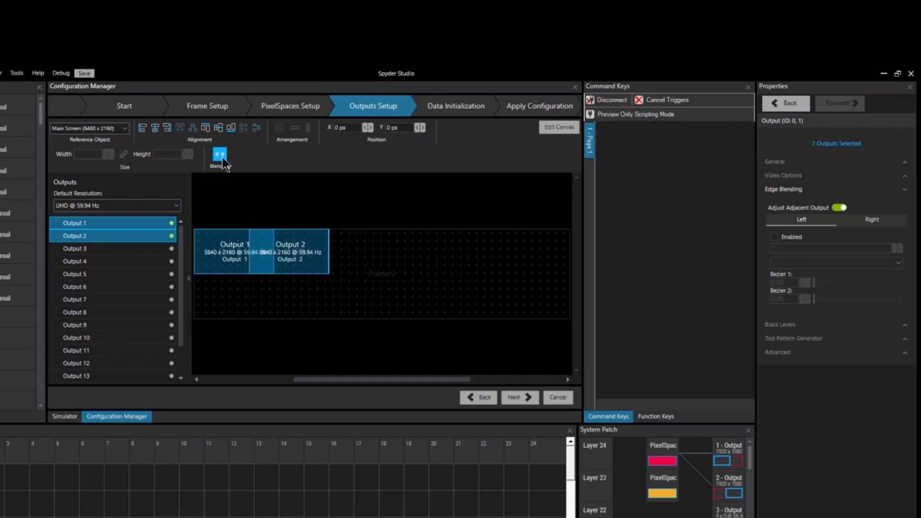
# Keep all existing data at initialization and apply the configuration to the local PC in Virtual Mode.
pyautogui.click(520, 396)
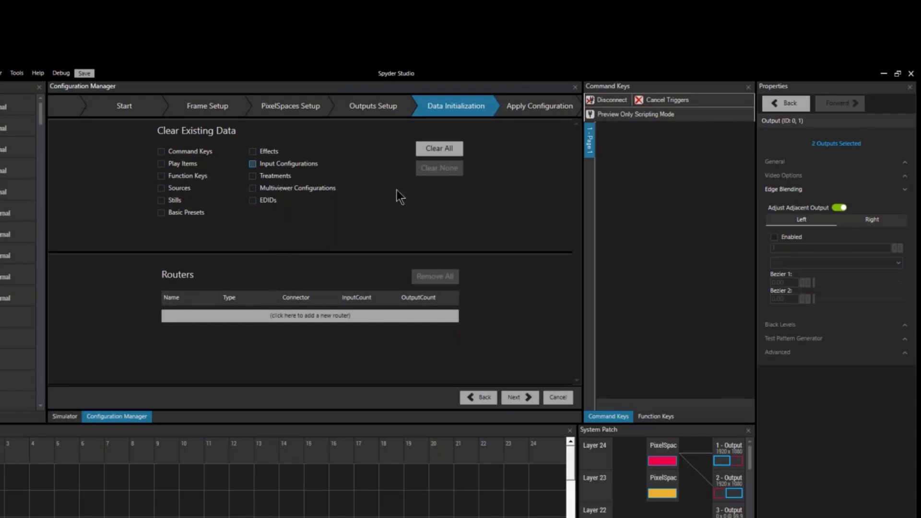
pyautogui.click(526, 396)
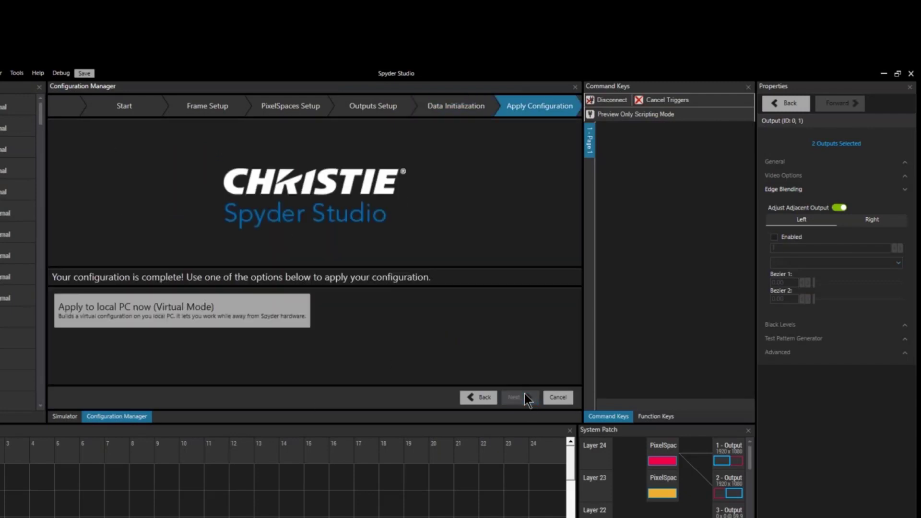
pyautogui.click(154, 303)
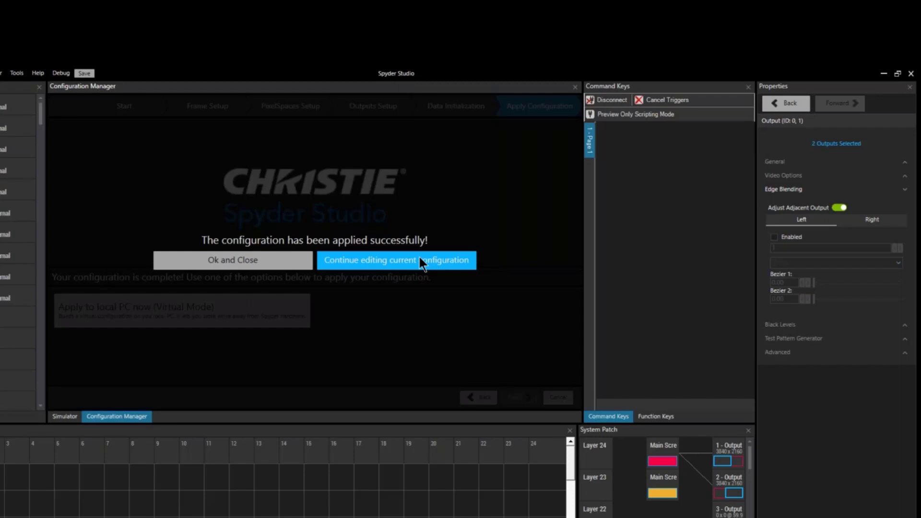
# Continue editing the current configuration and review its frame, pixelspace and output setup.
pyautogui.click(395, 261)
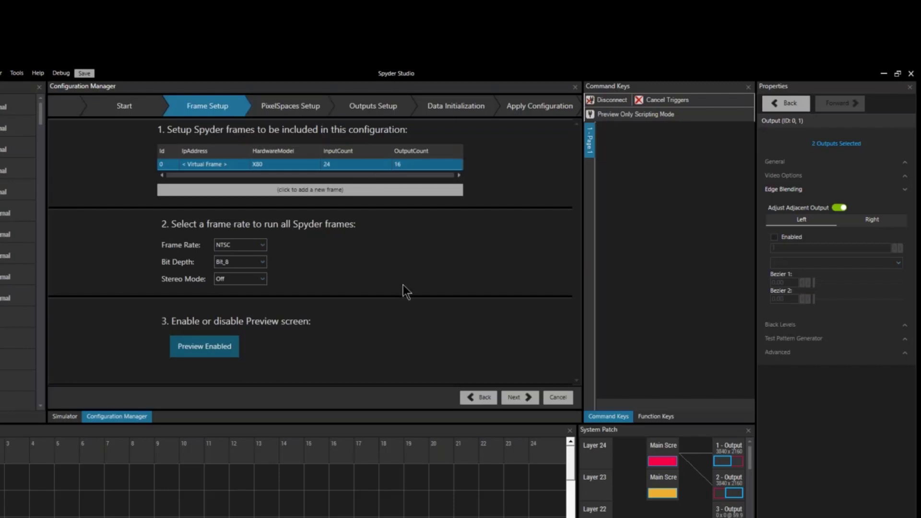
pyautogui.click(514, 393)
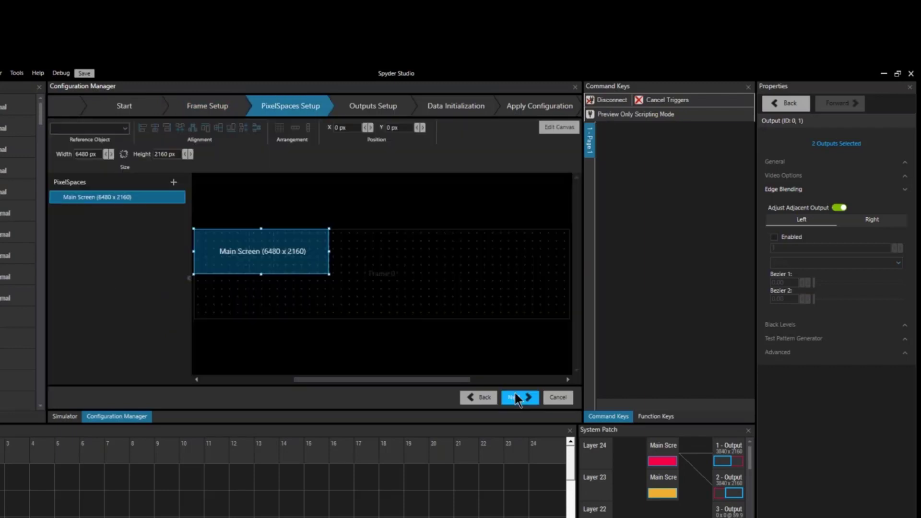
pyautogui.click(514, 402)
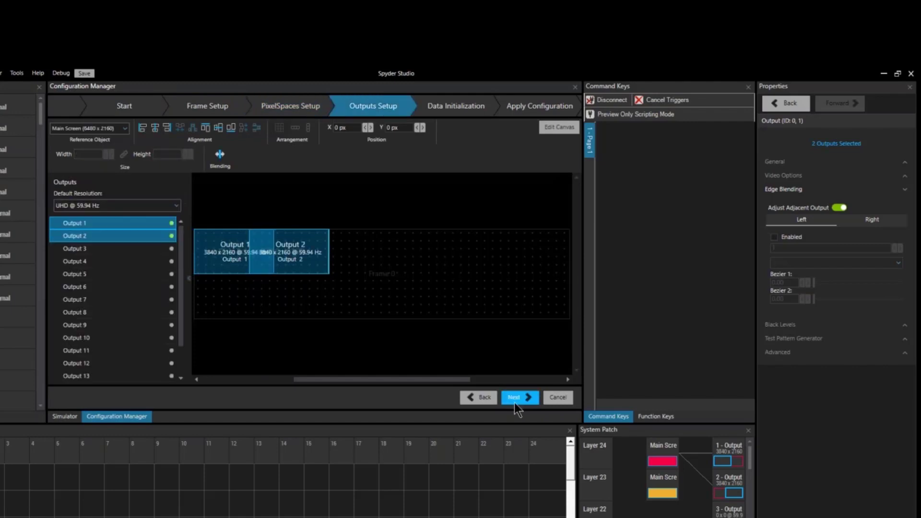
pyautogui.click(484, 402)
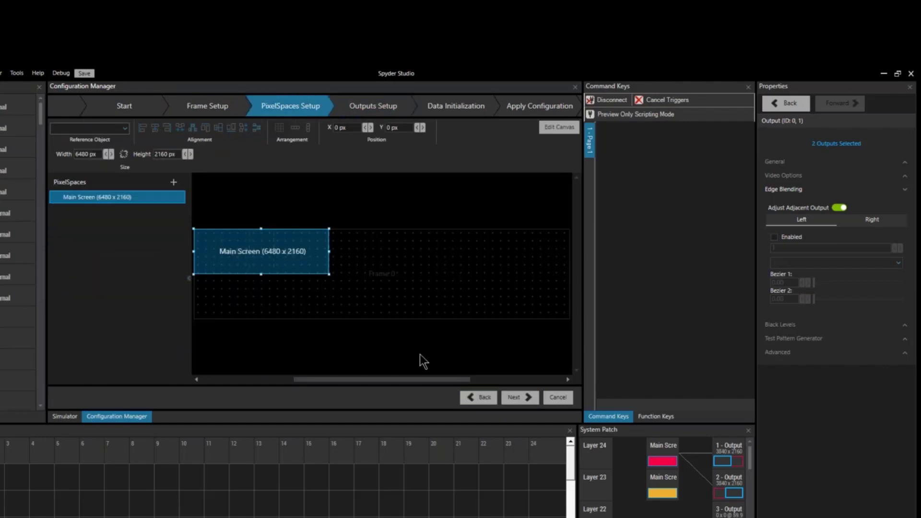
# Reapply the reviewed configuration to the local PC in Virtual Mode and close the configuration wizard.
pyautogui.click(513, 397)
pyautogui.click(513, 397)
pyautogui.click(514, 398)
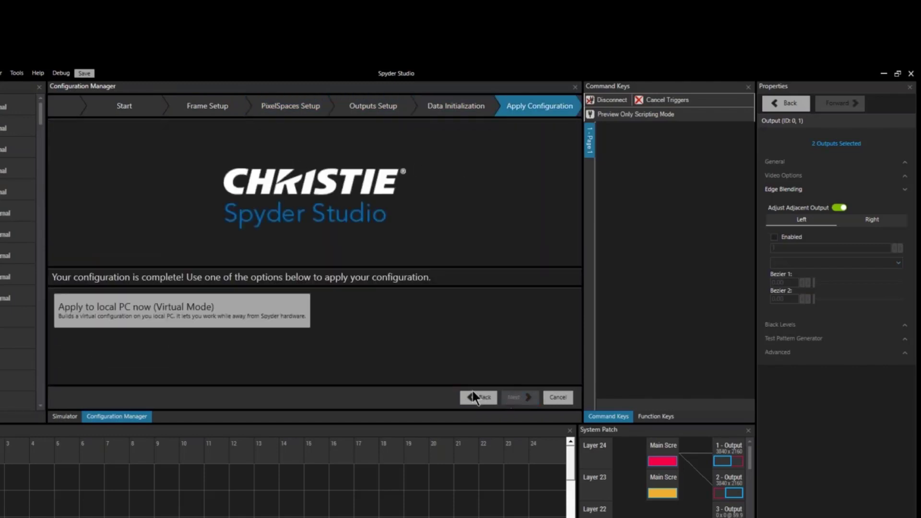
pyautogui.click(223, 317)
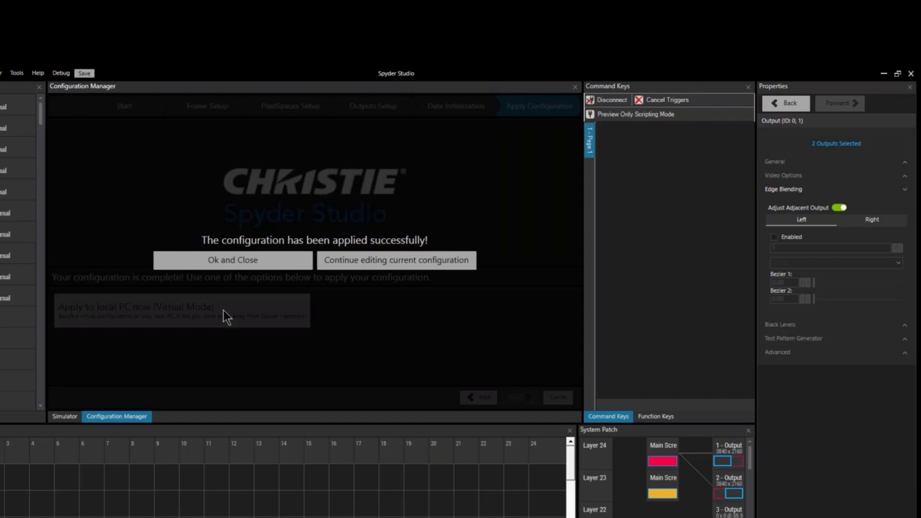
pyautogui.click(242, 267)
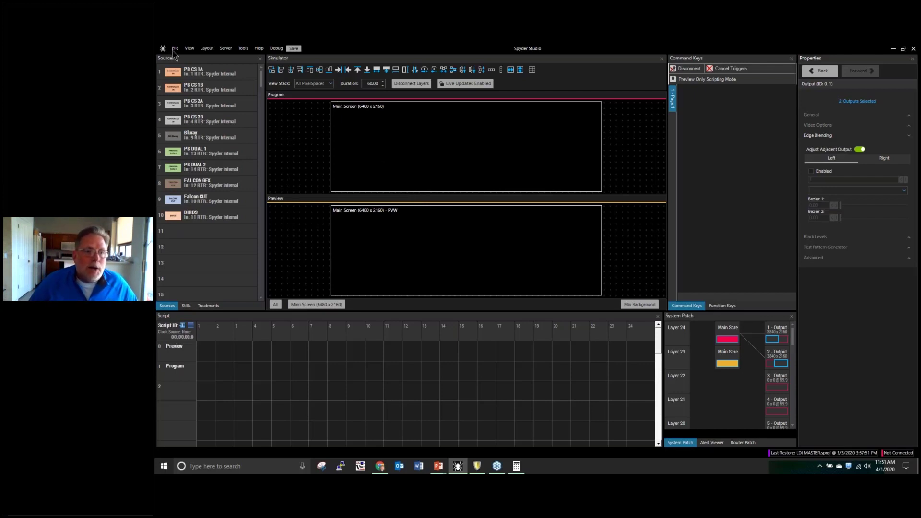
# Back up the project to Documents as "X80 Single ps", including still images.
pyautogui.click(174, 49)
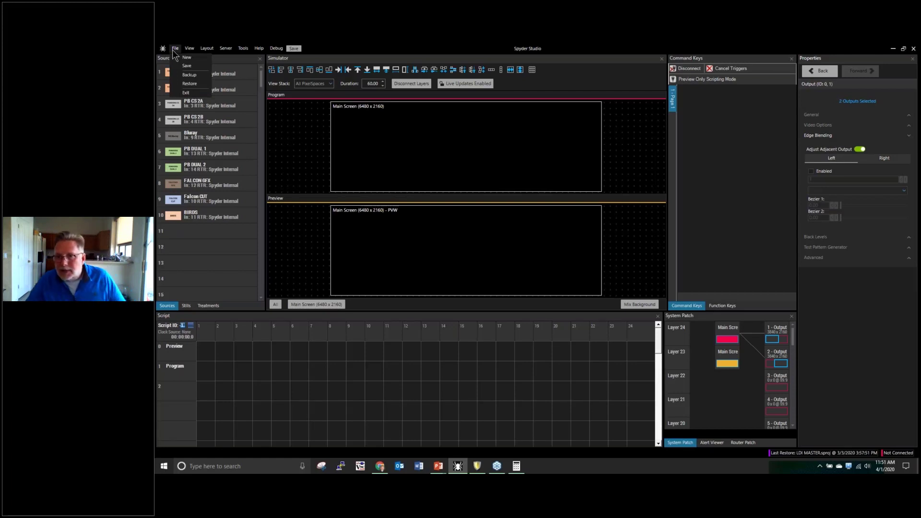
pyautogui.click(188, 75)
pyautogui.write('X')
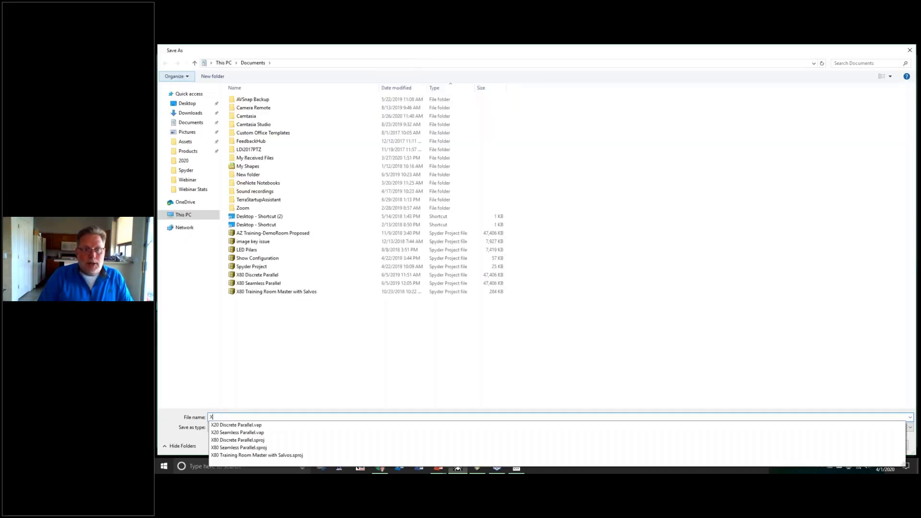
pyautogui.write('80')
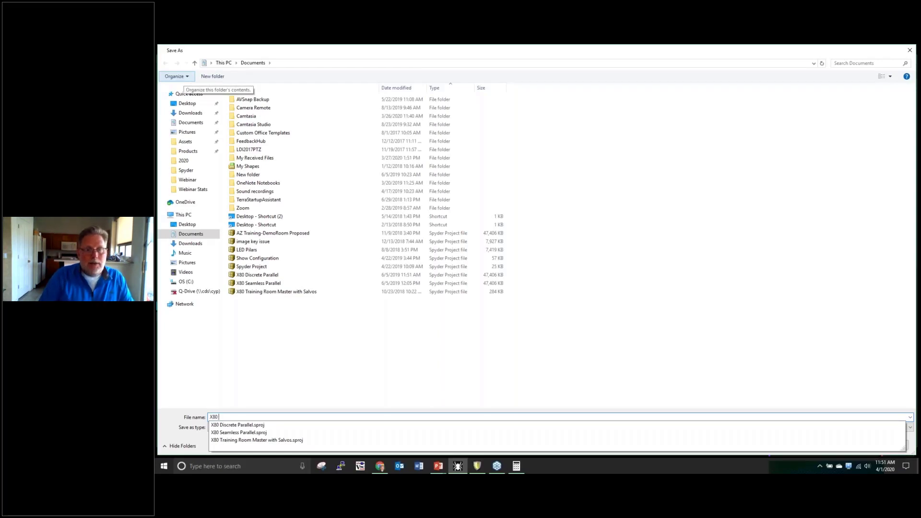
pyautogui.write(' Singl')
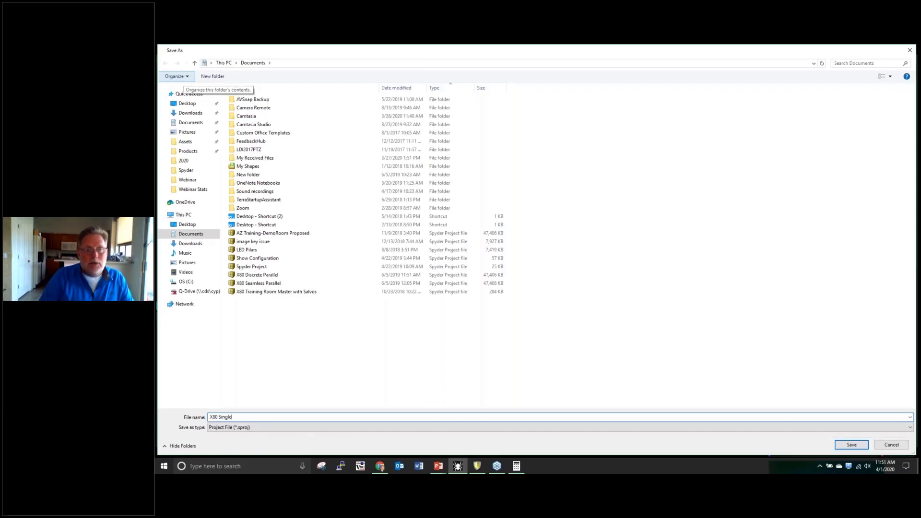
pyautogui.write('e PC')
pyautogui.press('Return')
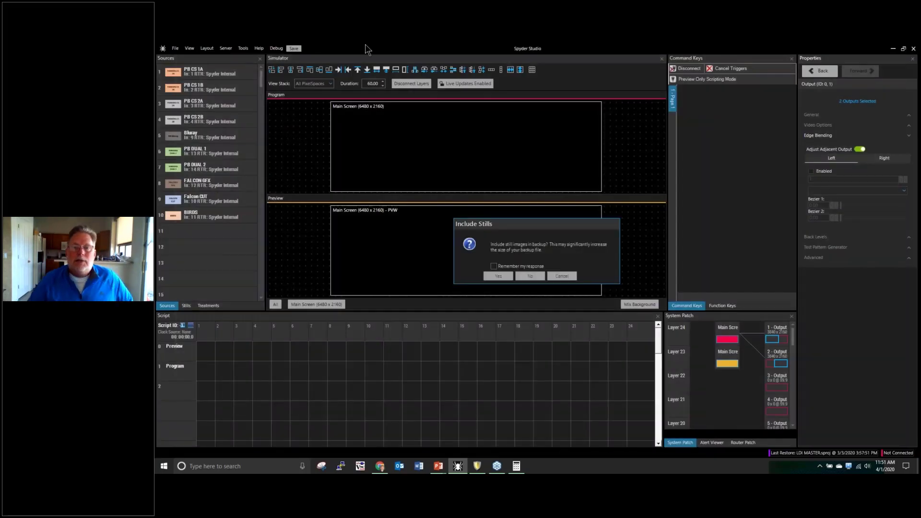
pyautogui.click(506, 276)
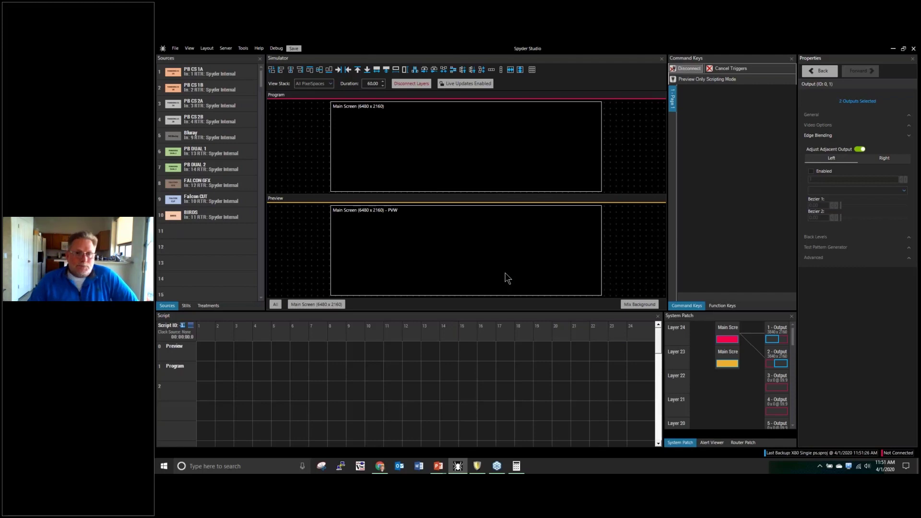
# Switch to the presentation's Multiple Pixelspaces slide and enter the 1920 House Left width in Calculator beside the diagram.
pyautogui.hotkey('alt', 'Tab')
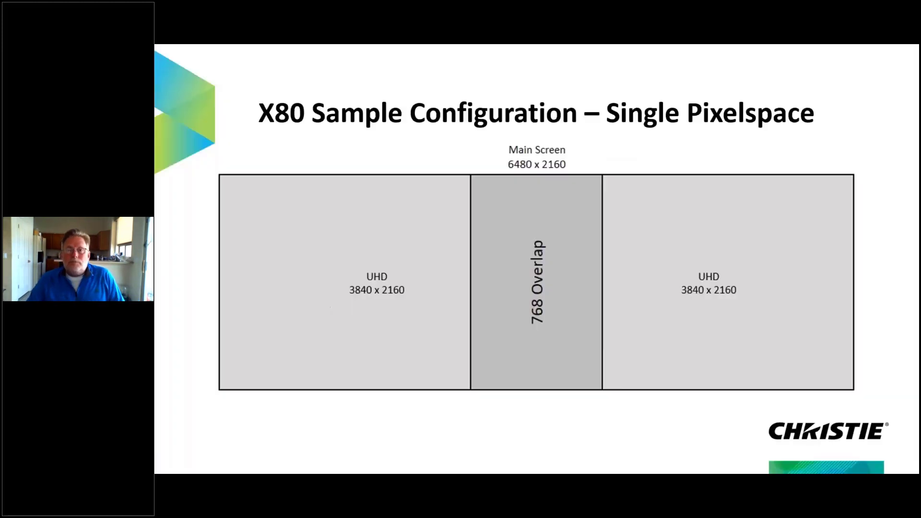
pyautogui.press('Right')
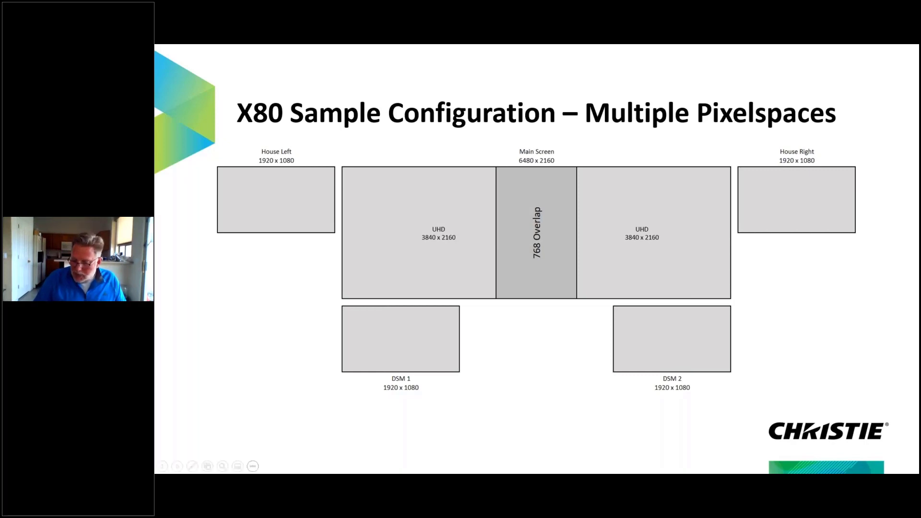
pyautogui.hotkey('alt', 'Tab')
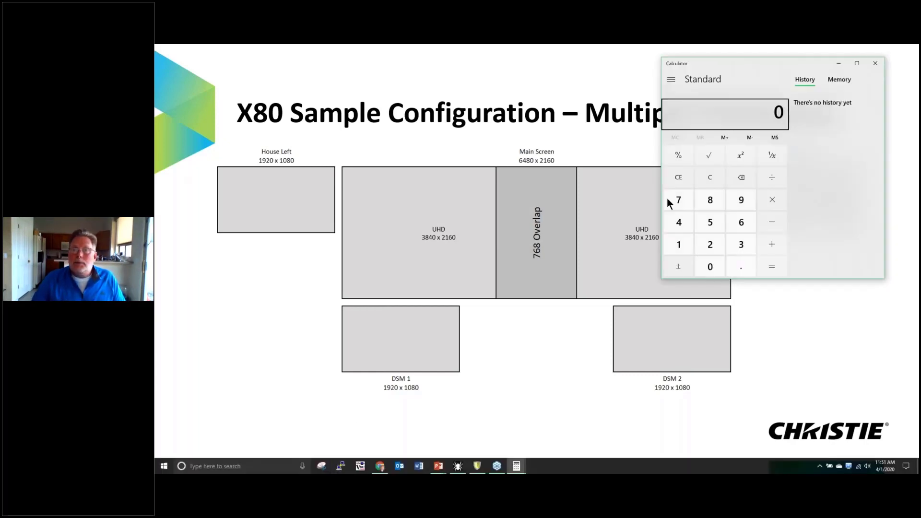
pyautogui.moveTo(756, 74); pyautogui.dragTo(768, 239)
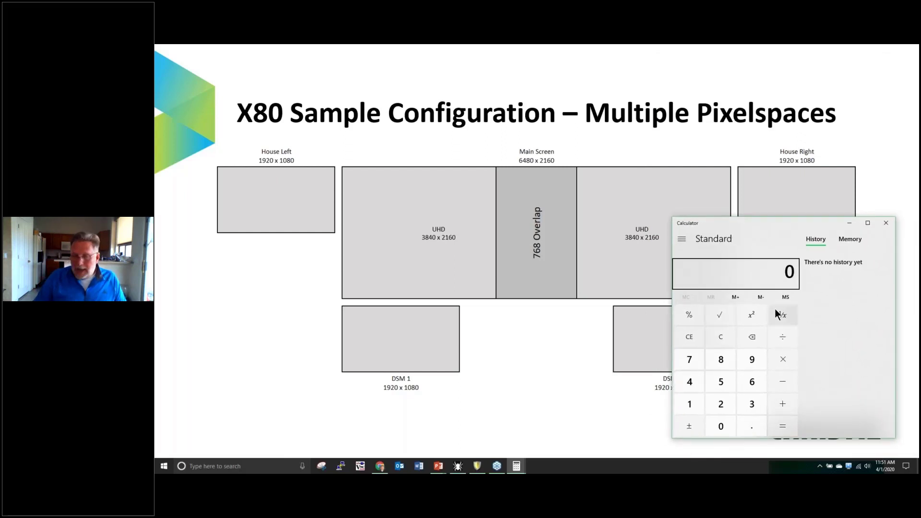
pyautogui.write('1920')
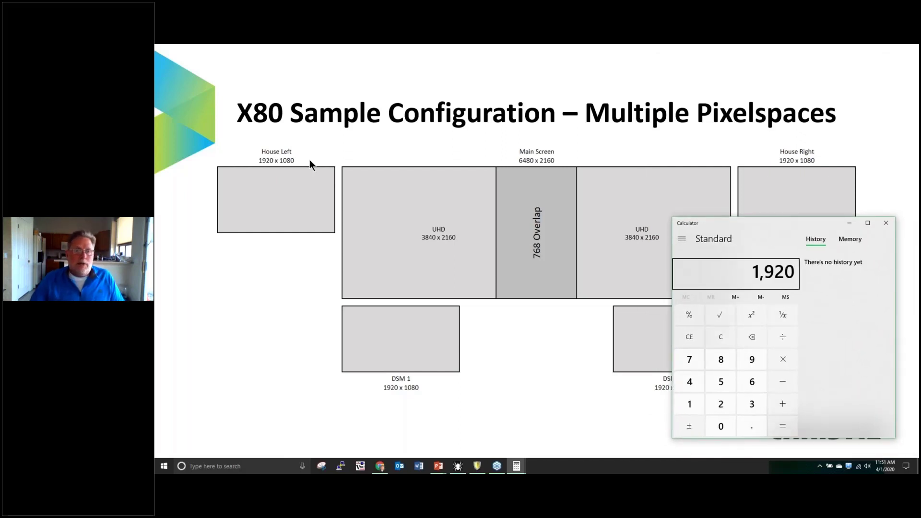
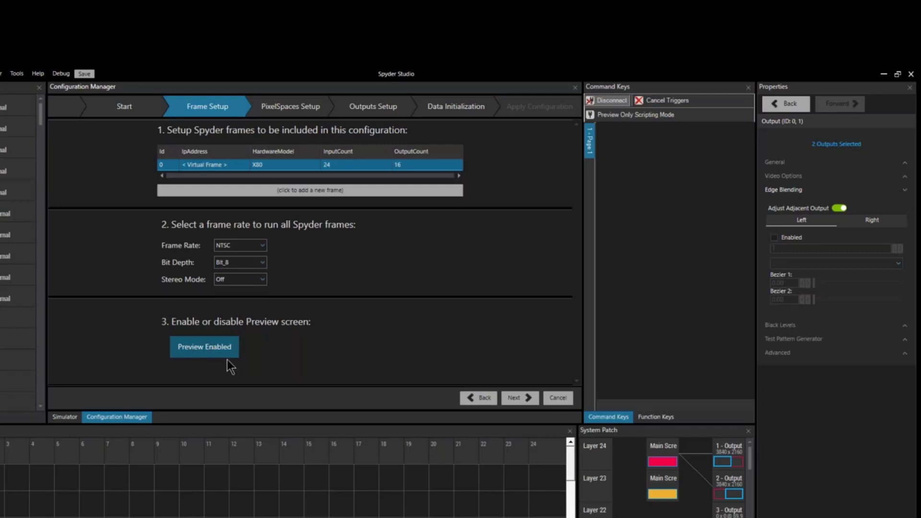
# Continue to the pixelspace setup and add a first pixelspace named "House Left".
pyautogui.click(517, 399)
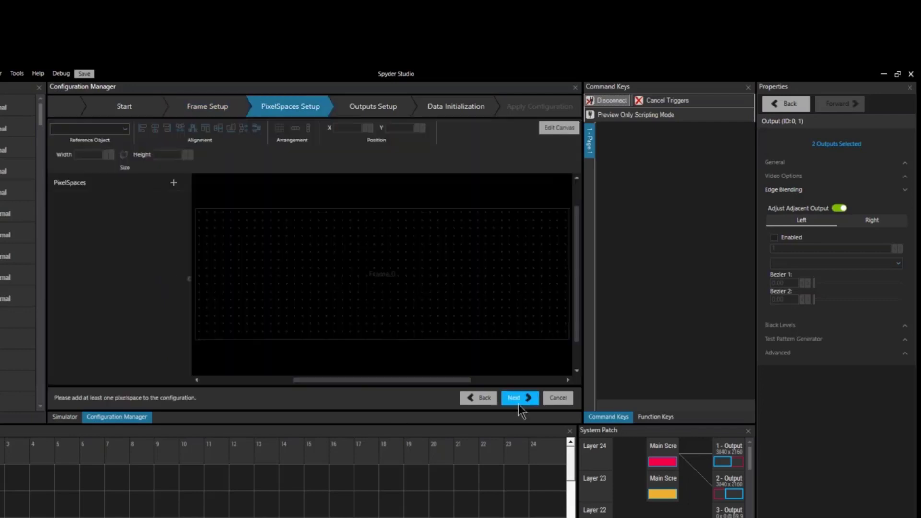
pyautogui.click(173, 187)
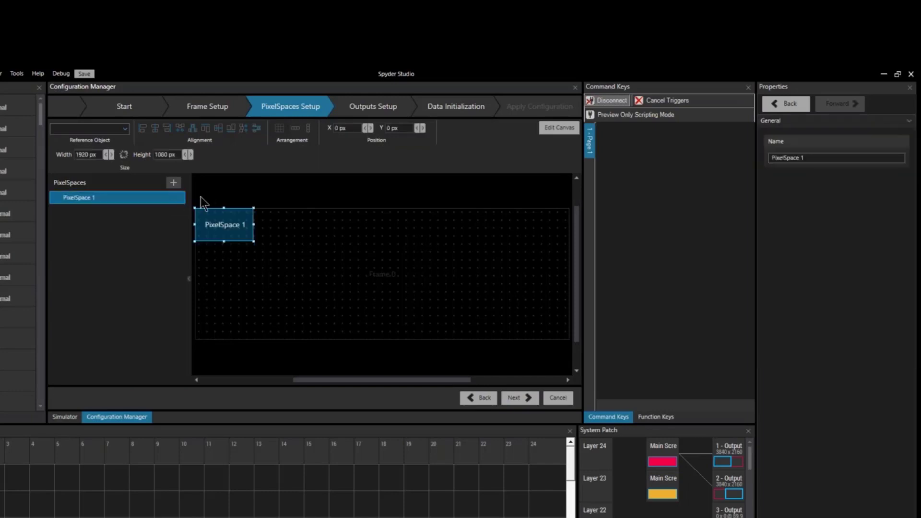
pyautogui.doubleClick(813, 158)
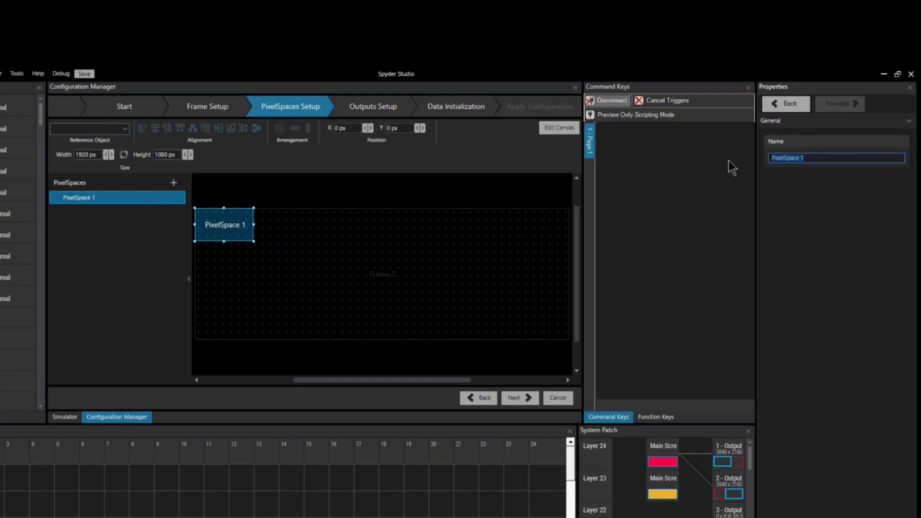
pyautogui.write('House Left')
pyautogui.press('Return')
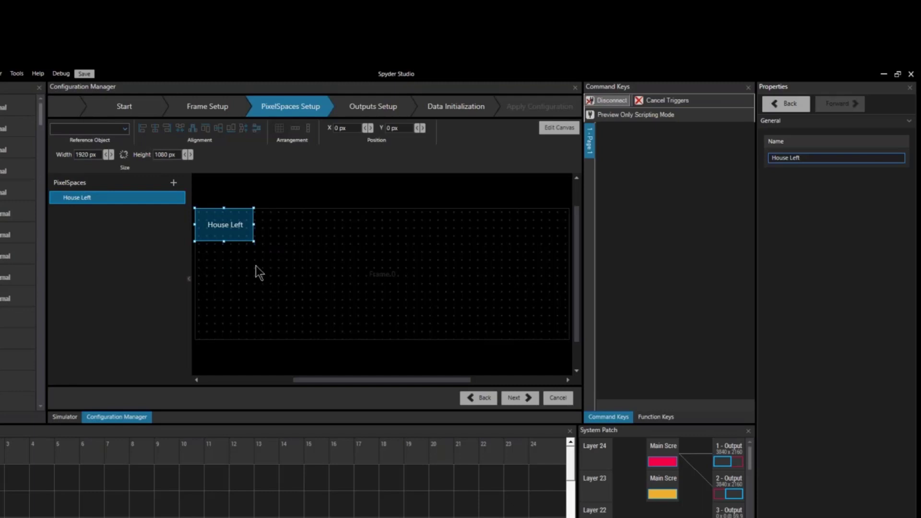
# Add a second pixelspace beside House Left named "Main Screen (6480 x 2160)", checking the resolution on the Multiple Pixelspaces slide.
pyautogui.click(232, 226)
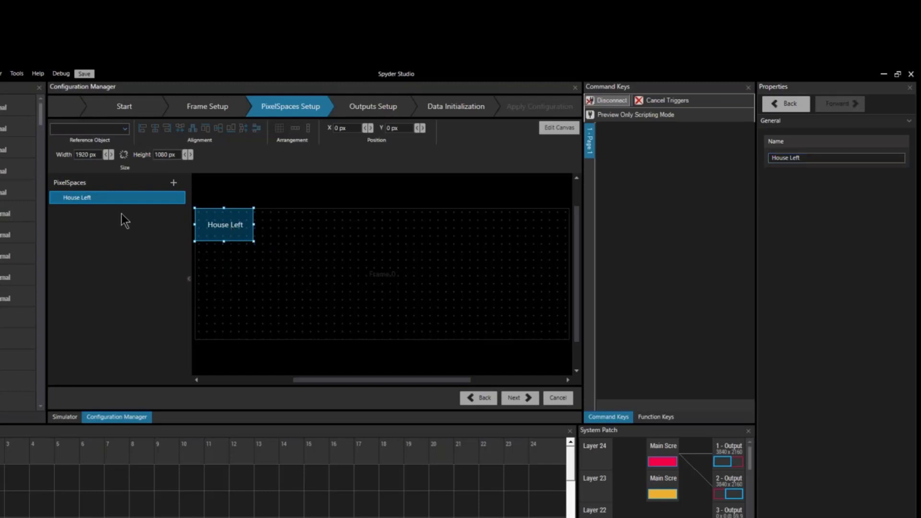
pyautogui.click(115, 200)
pyautogui.click(173, 183)
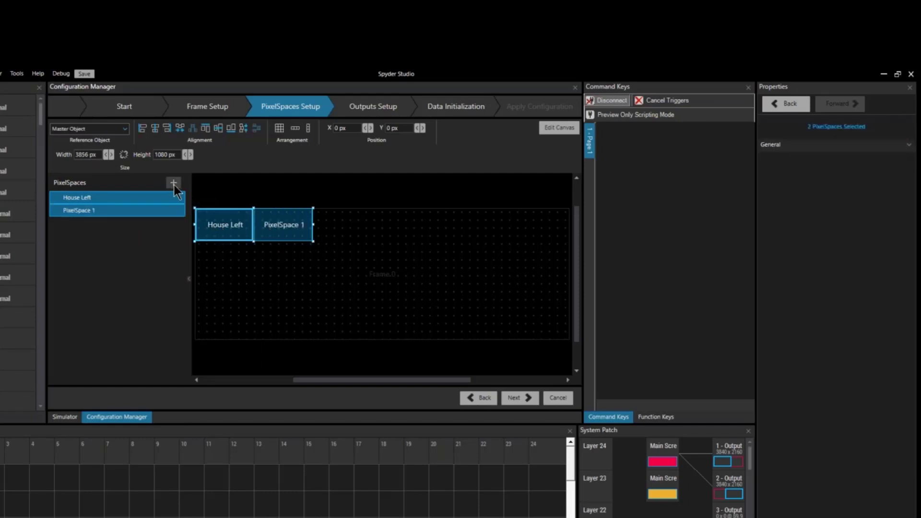
pyautogui.click(157, 214)
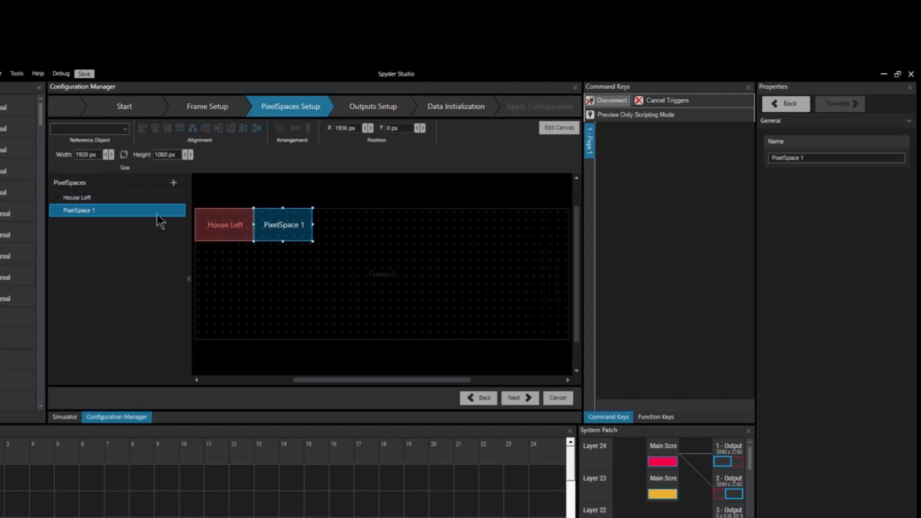
pyautogui.click(830, 157)
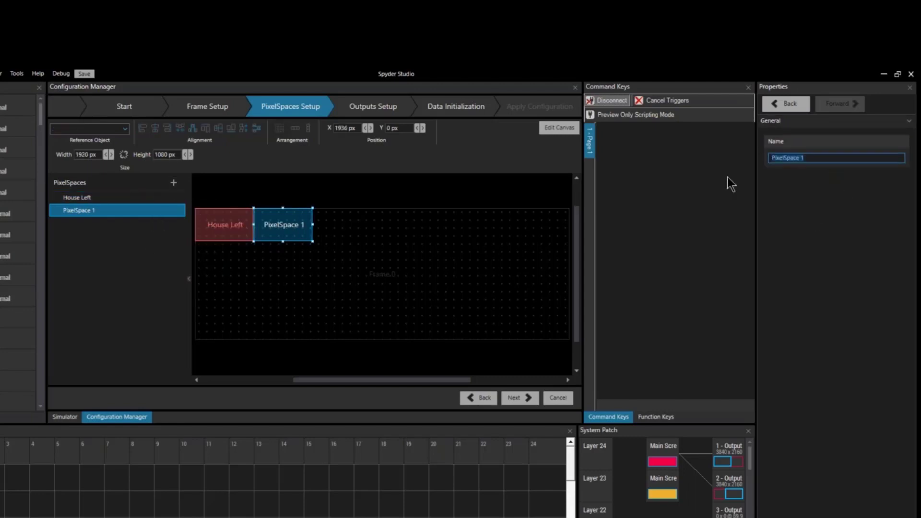
pyautogui.write('Main Screen (6')
pyautogui.hotkey('alt', 'Tab')
pyautogui.hotkey('alt', 'Tab')
pyautogui.press('Tab')
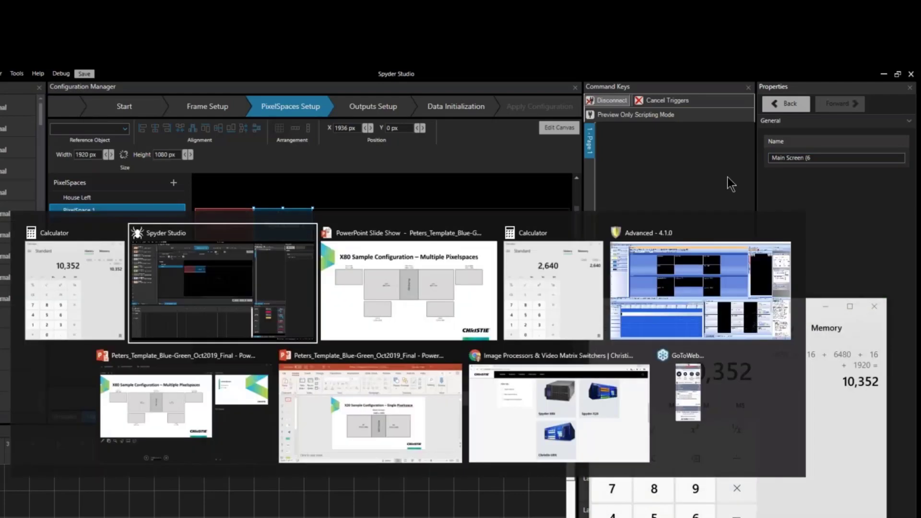
pyautogui.hotkey('alt', 'Tab')
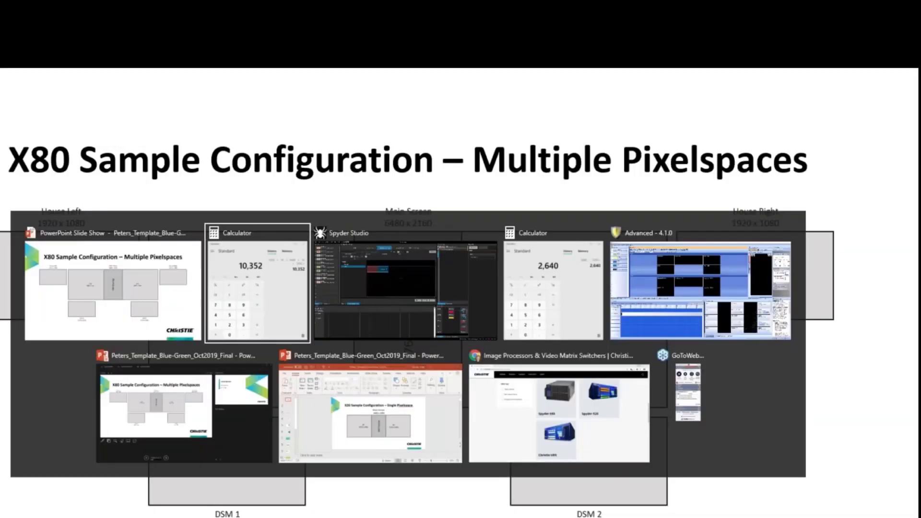
pyautogui.hotkey('alt', 'Tab')
pyautogui.press('Tab')
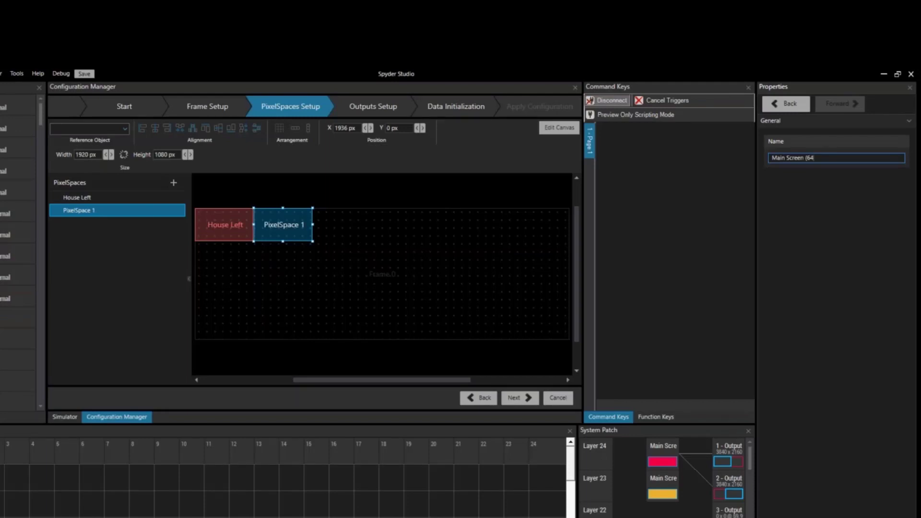
pyautogui.write('80 s')
pyautogui.press('BackSpace')
pyautogui.press('BackSpace')
pyautogui.write('x 2160')
pyautogui.press('Return')
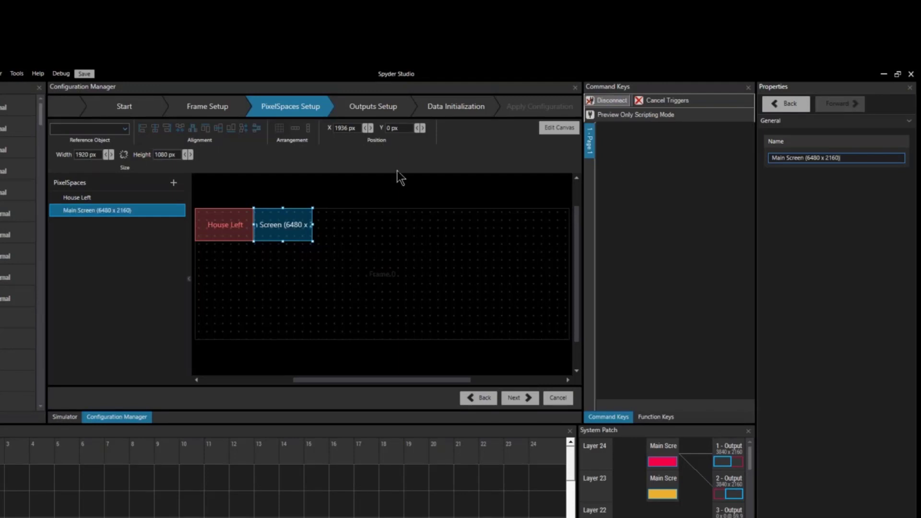
# Set the Main Screen pixelspace's size to 6480 px wide by 2160 px high.
pyautogui.click(93, 156)
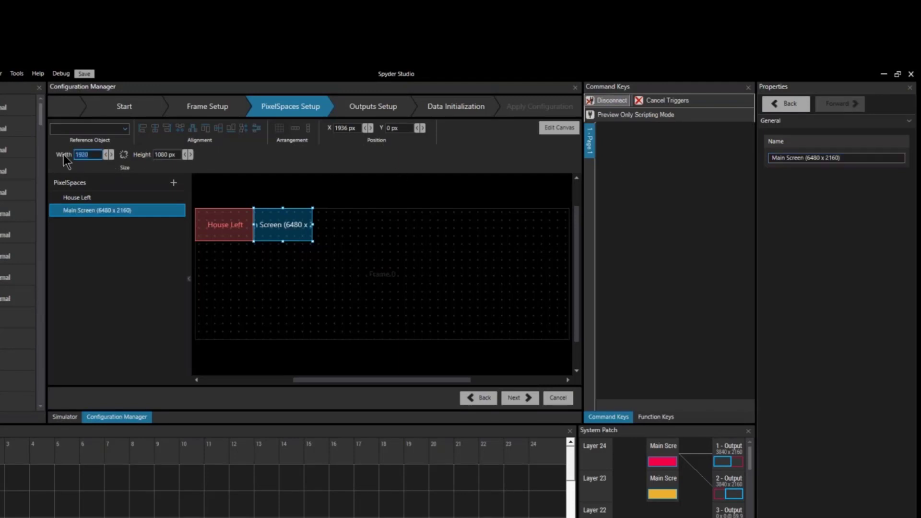
pyautogui.write('64')
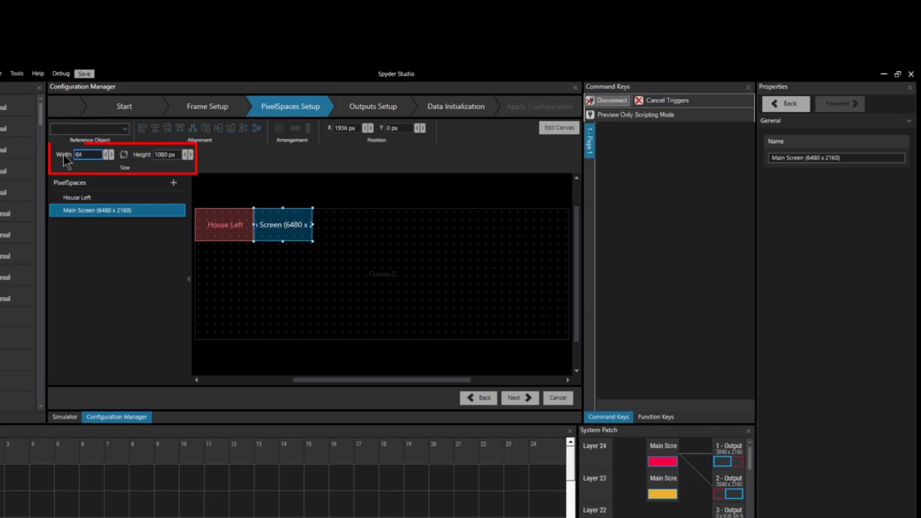
pyautogui.write('80')
pyautogui.press('Return')
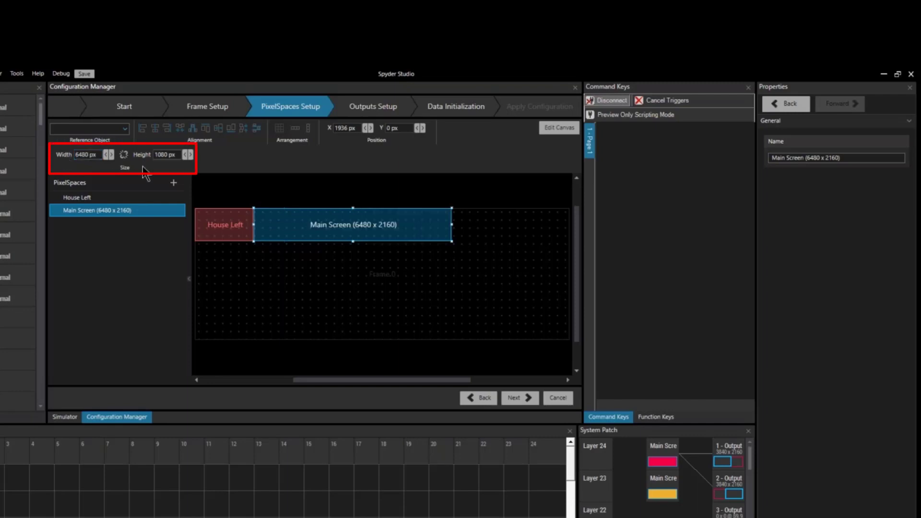
pyautogui.click(163, 156)
pyautogui.write('2160')
pyautogui.press('Return')
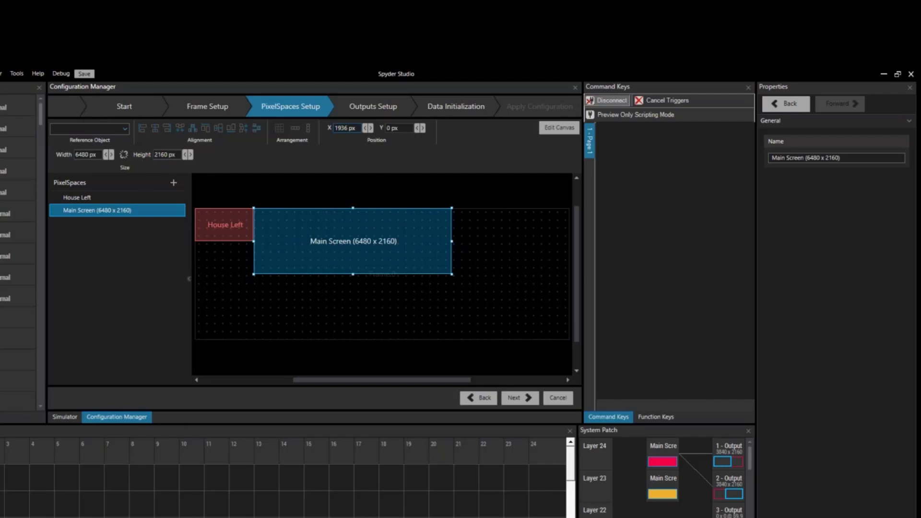
pyautogui.click(339, 133)
# Add a third pixelspace to the right of Main Screen and name it "House Right".
pyautogui.click(266, 307)
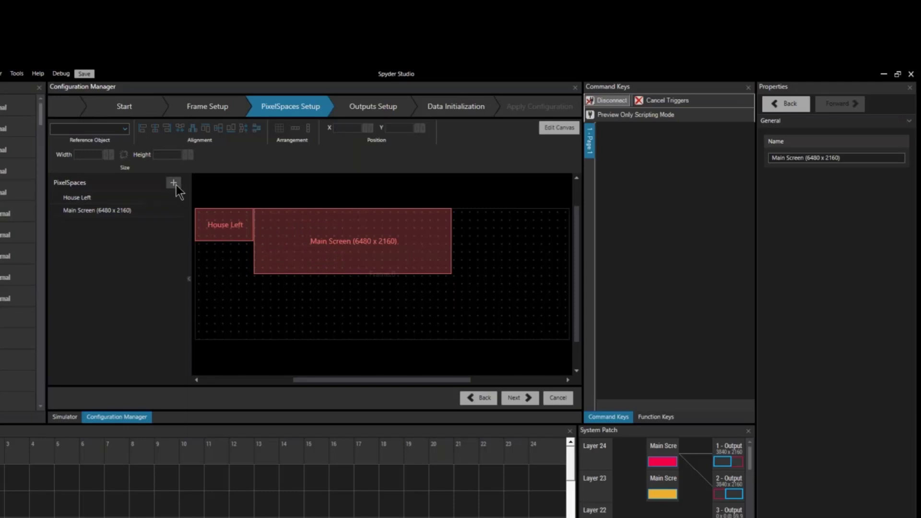
pyautogui.click(175, 183)
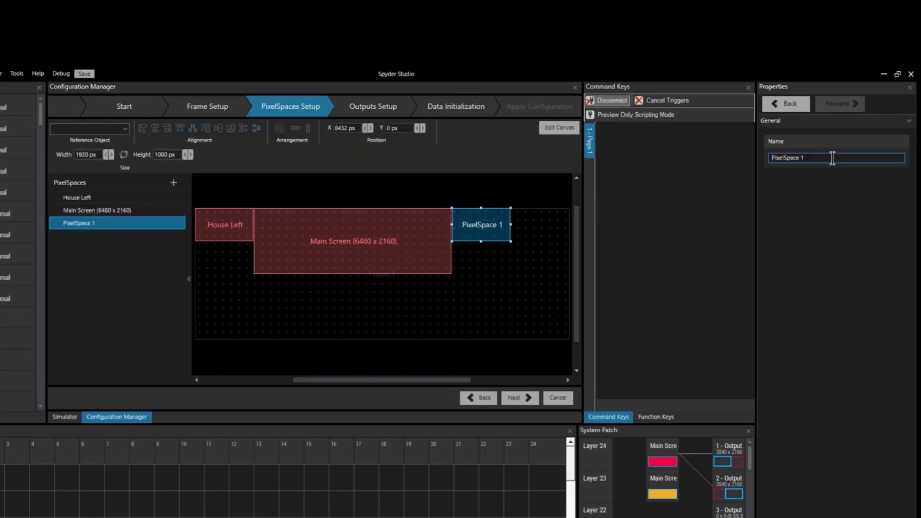
pyautogui.moveTo(834, 158); pyautogui.dragTo(772, 158)
pyautogui.write('House Right')
pyautogui.press('Return')
# Add a fourth pixelspace named "DSM 1" and place it below Main Screen's left end at X 1936 px.
pyautogui.click(174, 183)
pyautogui.click(152, 237)
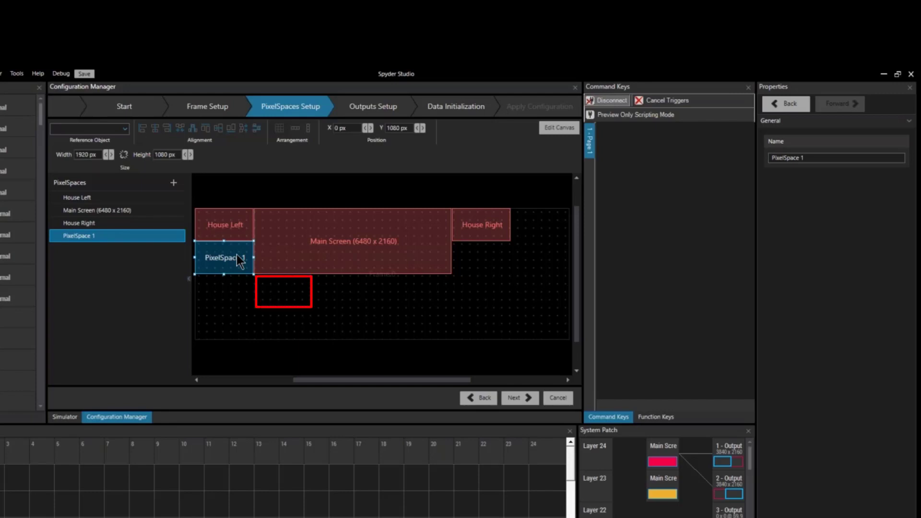
pyautogui.moveTo(236, 255)
pyautogui.mouseDown()
pyautogui.moveTo(273, 319)
pyautogui.moveTo(294, 300)
pyautogui.moveTo(442, 301)
pyautogui.moveTo(494, 278)
pyautogui.moveTo(496, 289)
pyautogui.moveTo(305, 296)
pyautogui.moveTo(297, 305)
pyautogui.mouseUp()
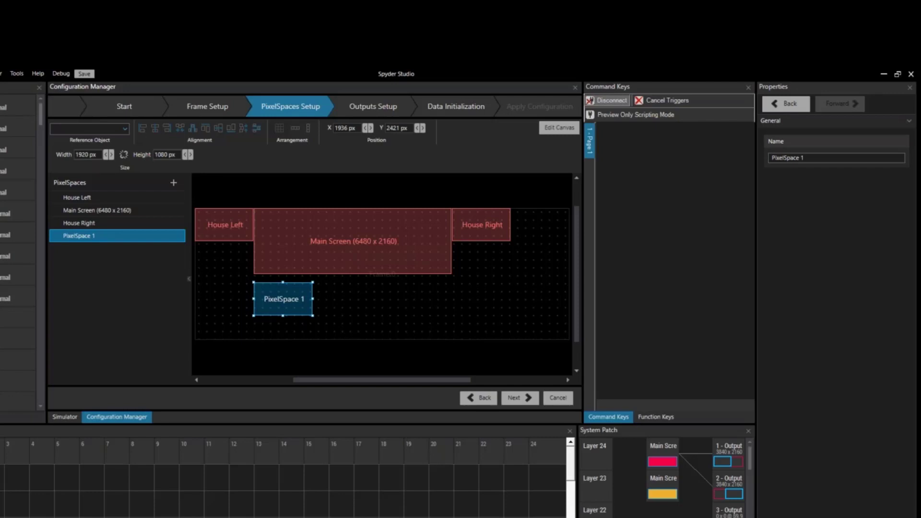
pyautogui.click(165, 210)
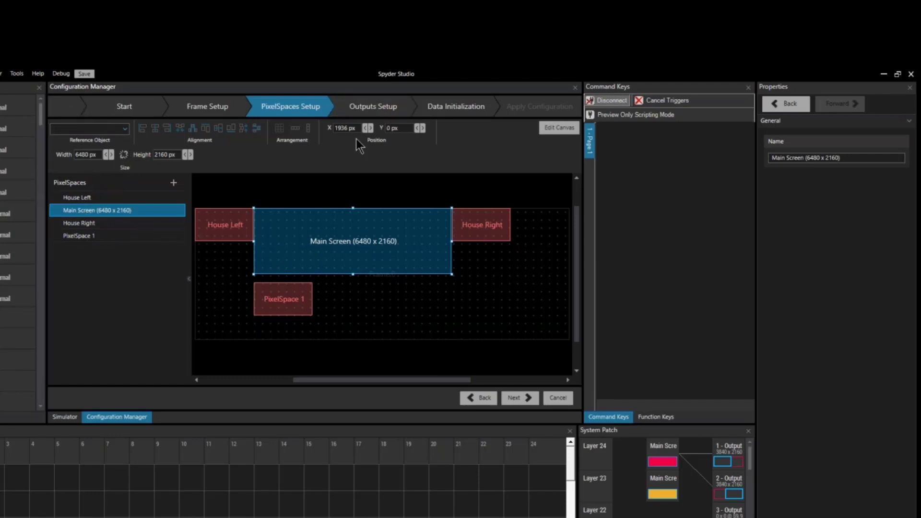
pyautogui.click(154, 235)
pyautogui.click(809, 158)
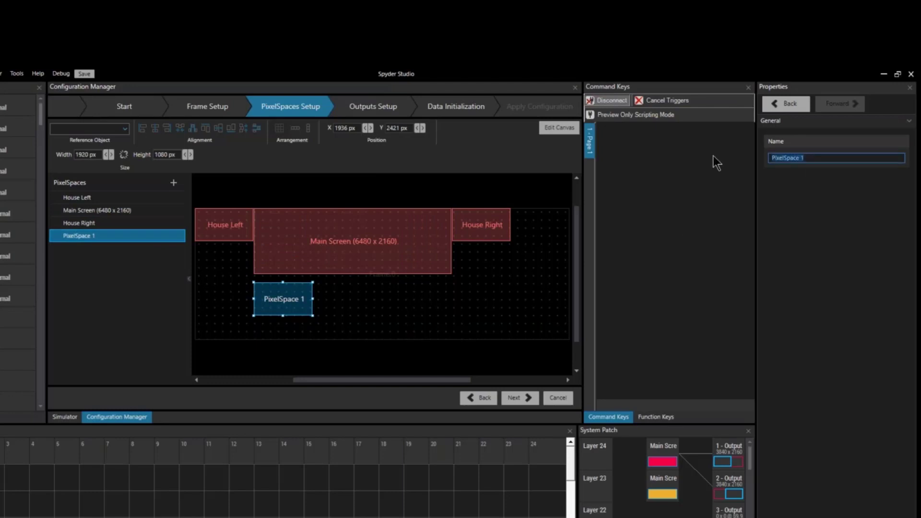
pyautogui.write('DSM 1')
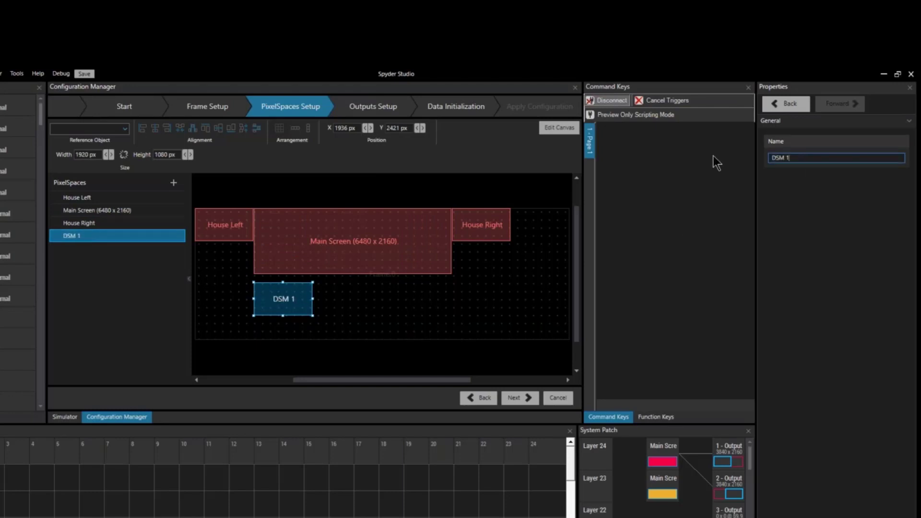
# Set DSM 1's vertical position to 2160 px, directly under Main Screen.
pyautogui.click(268, 278)
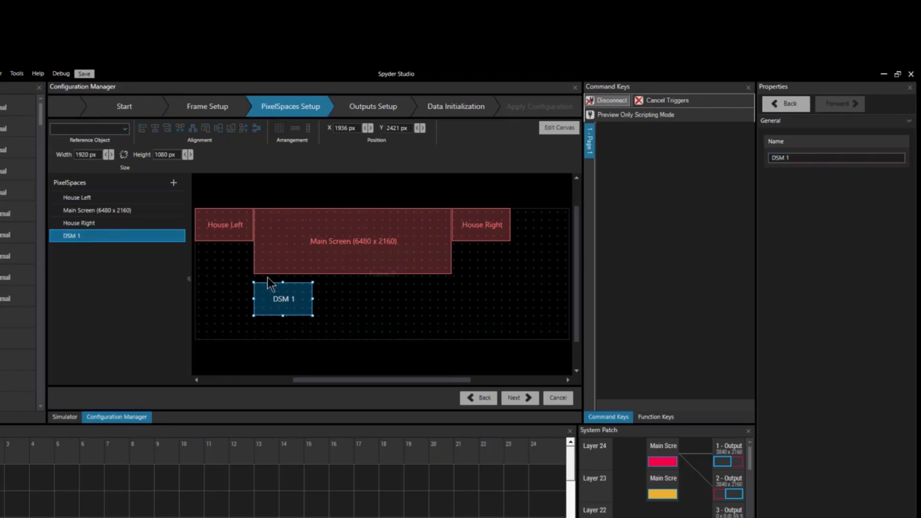
pyautogui.doubleClick(409, 127)
pyautogui.write('2160')
pyautogui.press('Return')
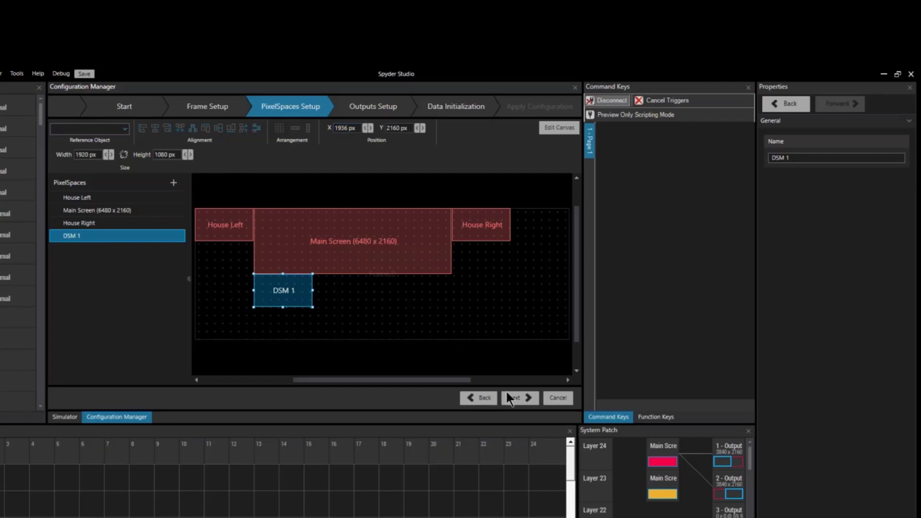
# Add a fifth pixelspace beside DSM 1 and name it "DSM 2".
pyautogui.click(173, 183)
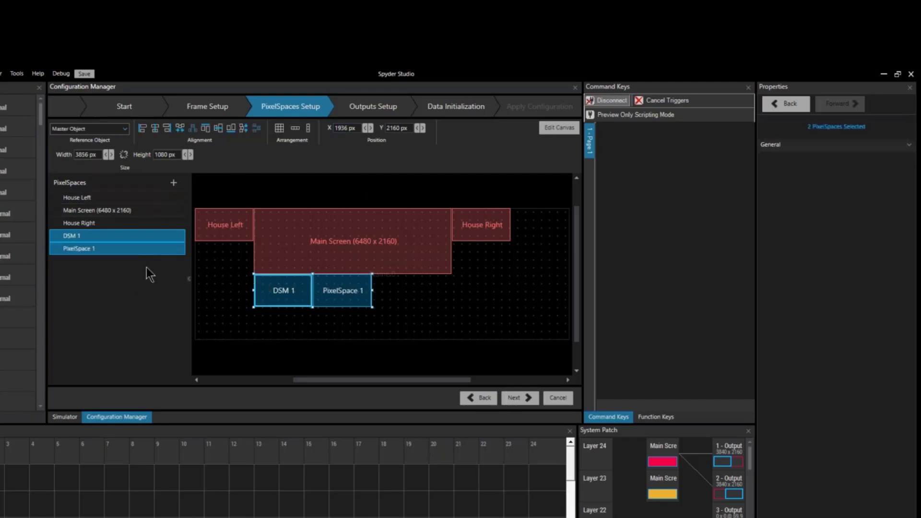
pyautogui.click(146, 249)
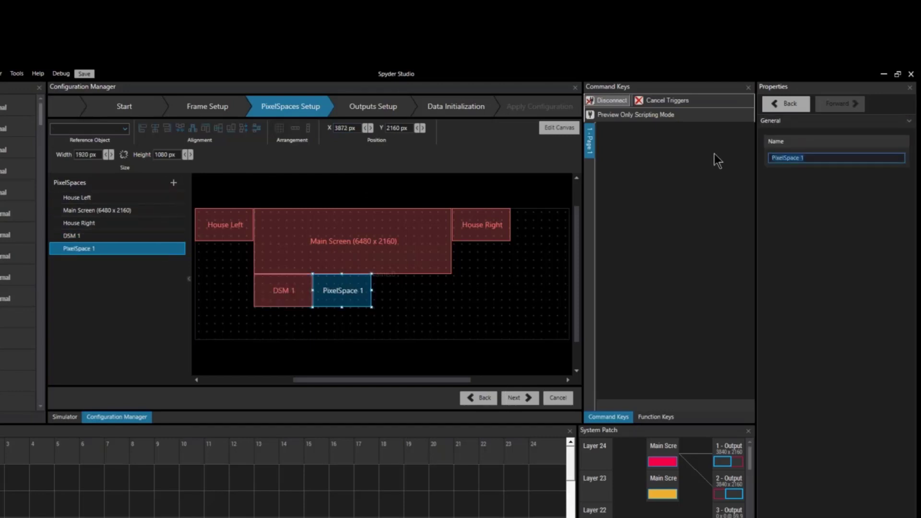
pyautogui.press('BackSpace')
pyautogui.write('DSM 2')
# Align DSM 2's right edge with Main Screen, using Main Screen as the master object.
pyautogui.click(370, 263)
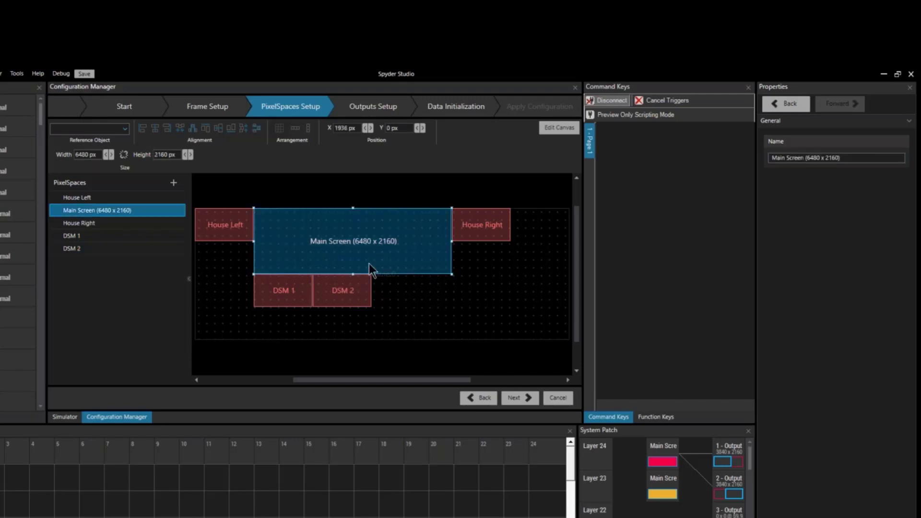
pyautogui.keyDown('ctrl'); pyautogui.click(348, 290); pyautogui.keyUp('ctrl')
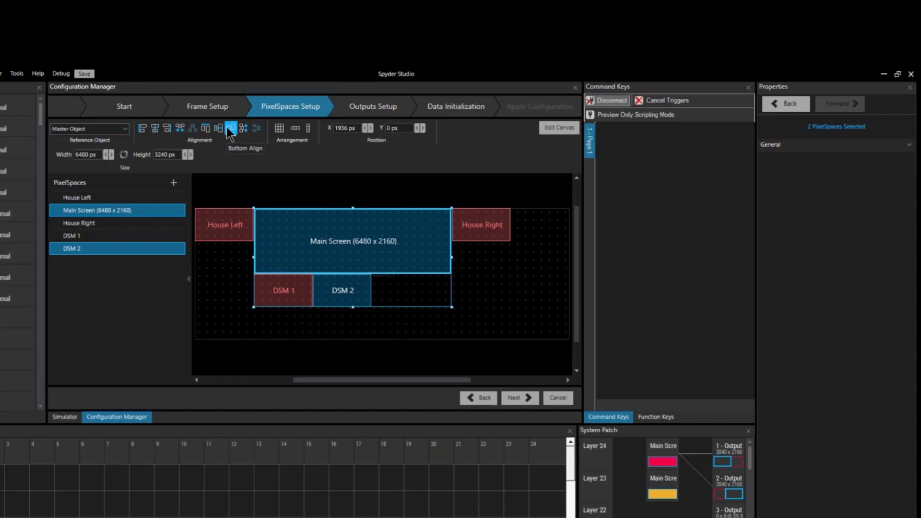
pyautogui.click(517, 270)
pyautogui.click(427, 255)
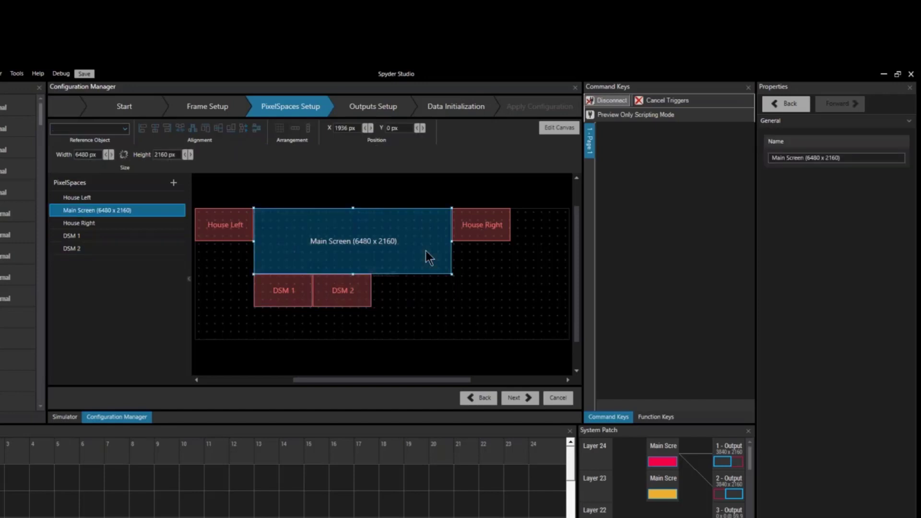
pyautogui.keyDown('ctrl'); pyautogui.click(350, 298); pyautogui.keyUp('ctrl')
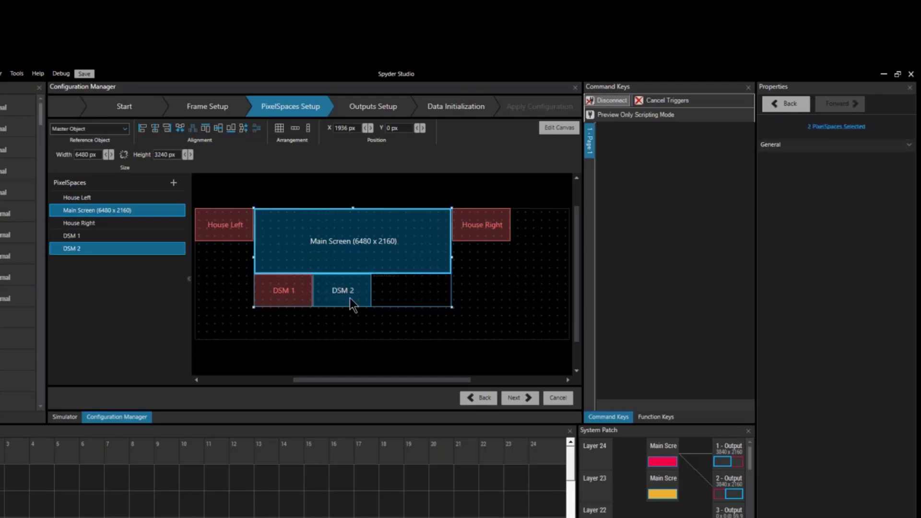
pyautogui.click(166, 131)
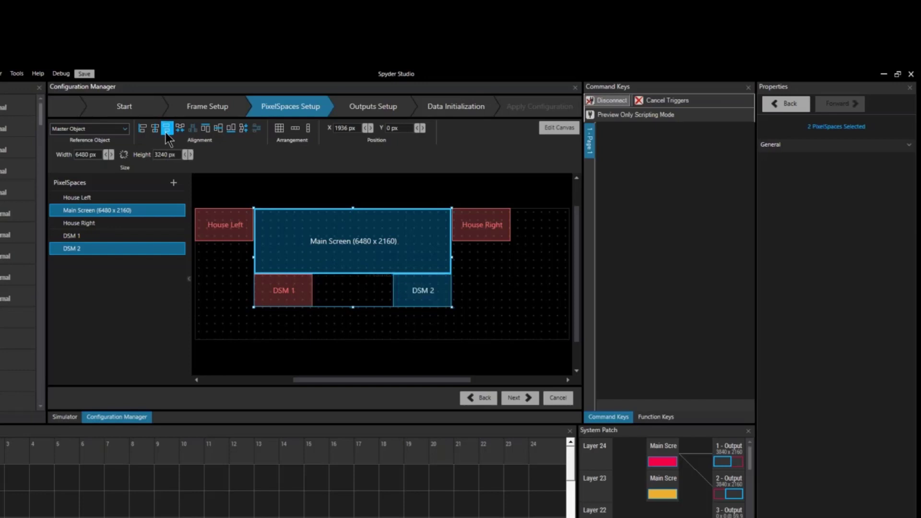
# Try left and centre alignment of DSM 2 against Main Screen and restore its right alignment.
pyautogui.click(145, 130)
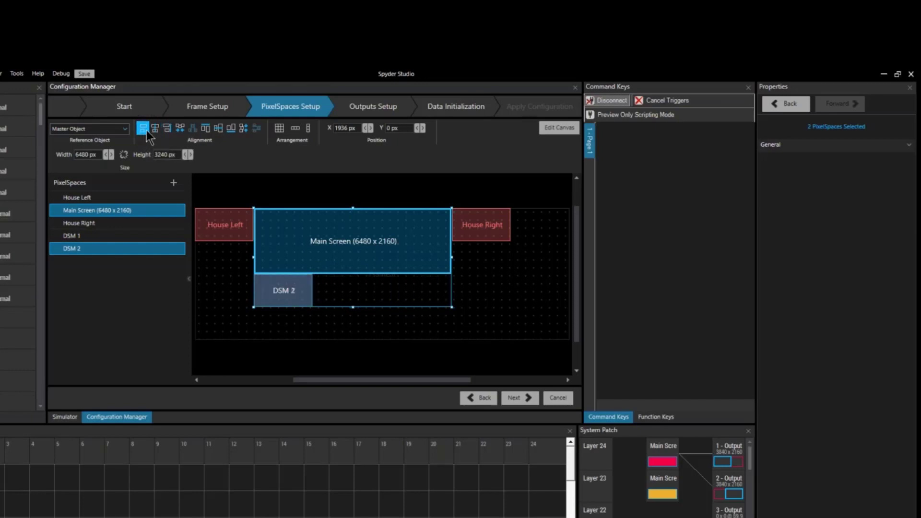
pyautogui.click(158, 128)
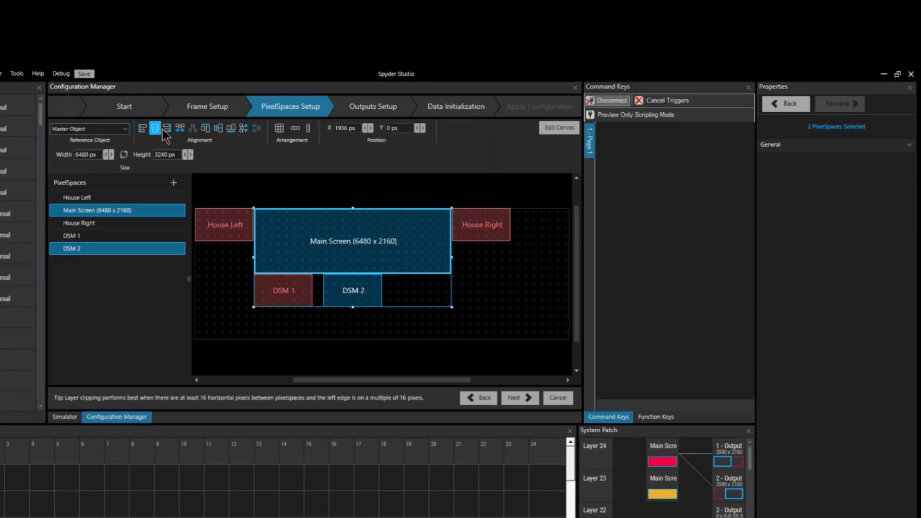
pyautogui.click(166, 128)
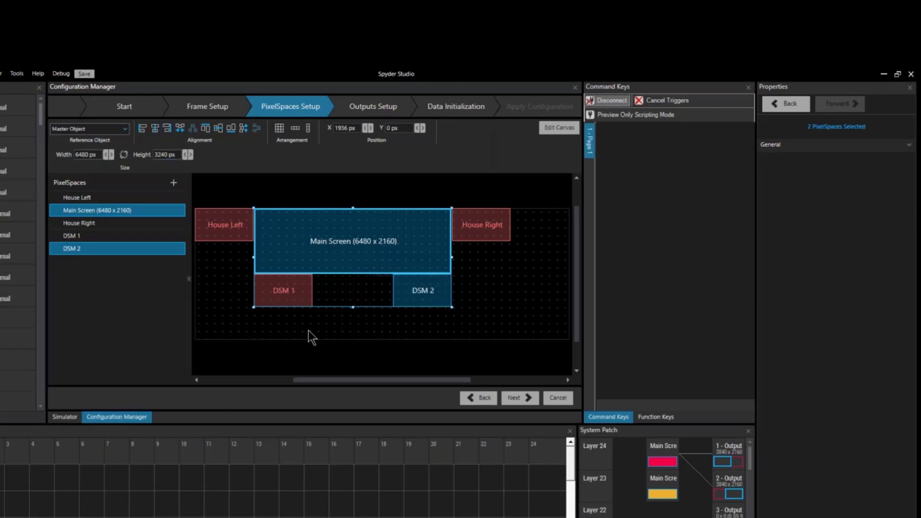
# Move DSM 1 away from Main Screen to about X 2304 px, Y 2524 px.
pyautogui.click(298, 313)
pyautogui.click(300, 305)
pyautogui.moveTo(299, 306); pyautogui.dragTo(309, 316)
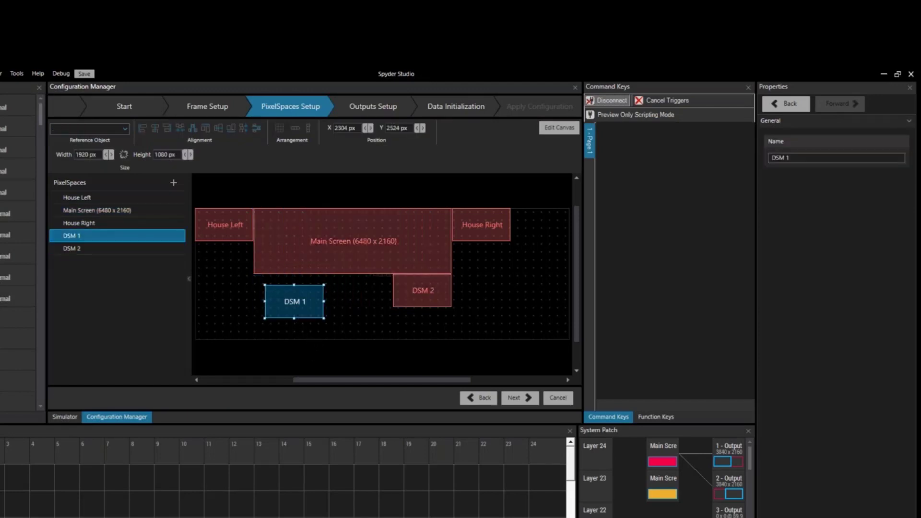
# Align DSM 1's left edge with Main Screen and butt it directly underneath, using Main Screen as the master object.
pyautogui.click(351, 265)
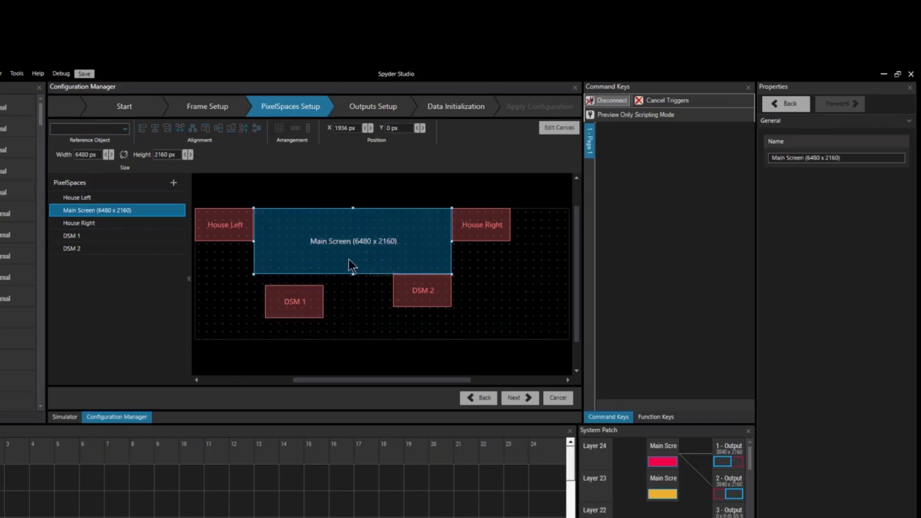
pyautogui.keyDown('ctrl'); pyautogui.click(289, 300); pyautogui.keyUp('ctrl')
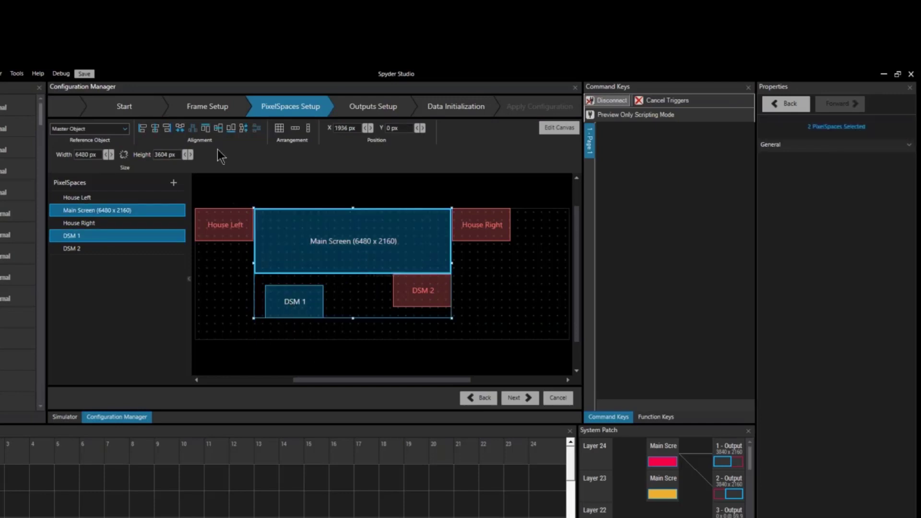
pyautogui.click(143, 128)
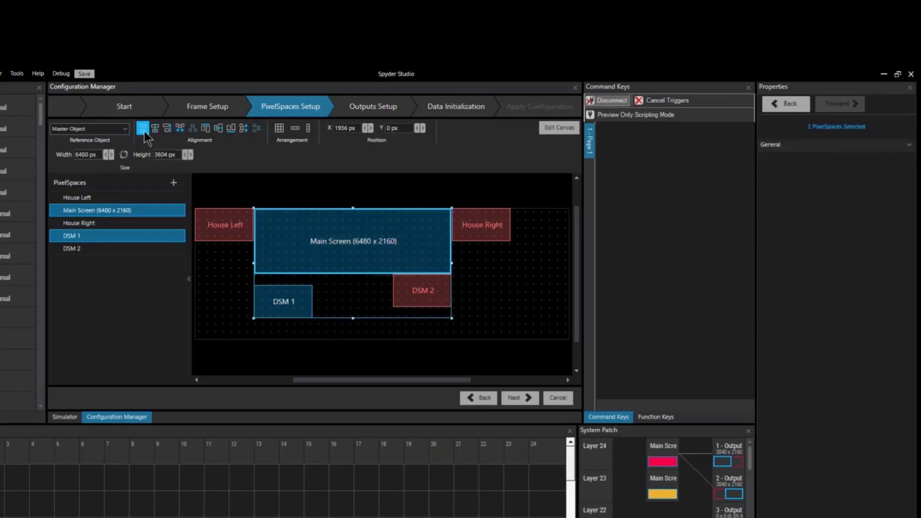
pyautogui.click(244, 129)
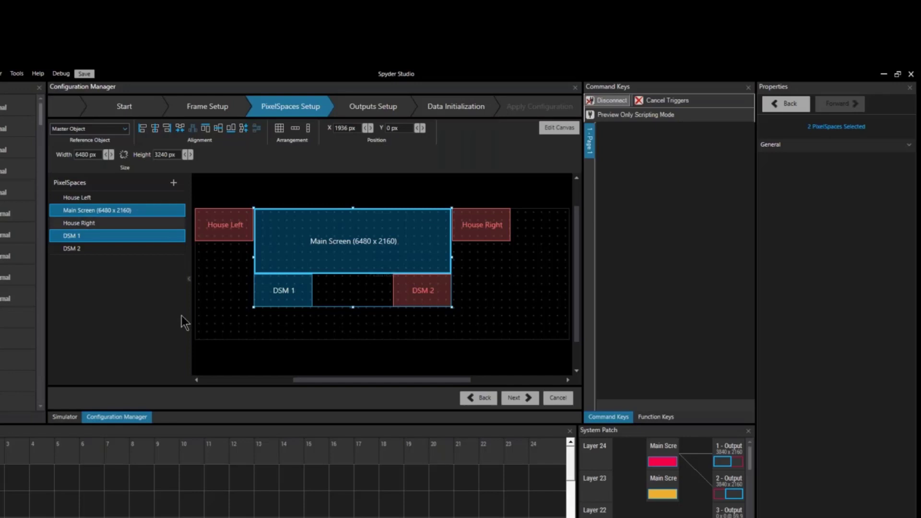
# Continue to the outputs setup stage and set the default output resolution to 1080p @ 59.94 Hz.
pyautogui.click(516, 292)
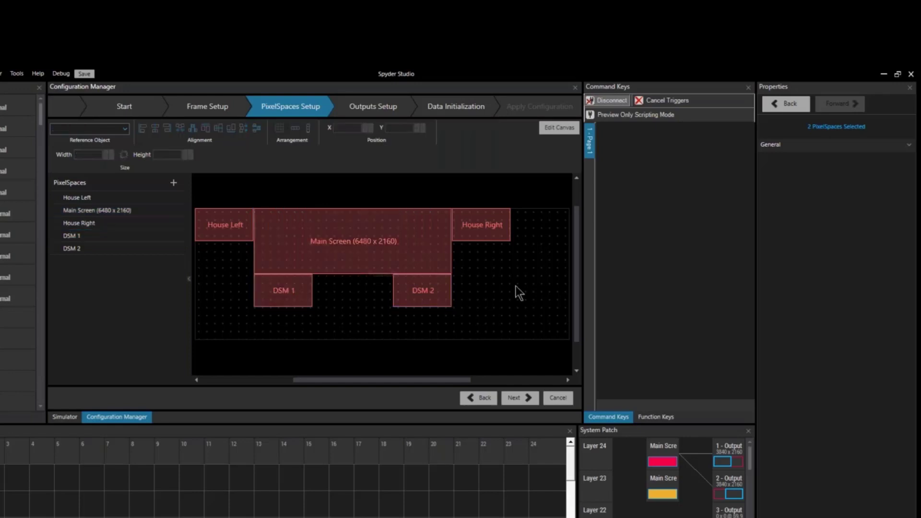
pyautogui.click(517, 397)
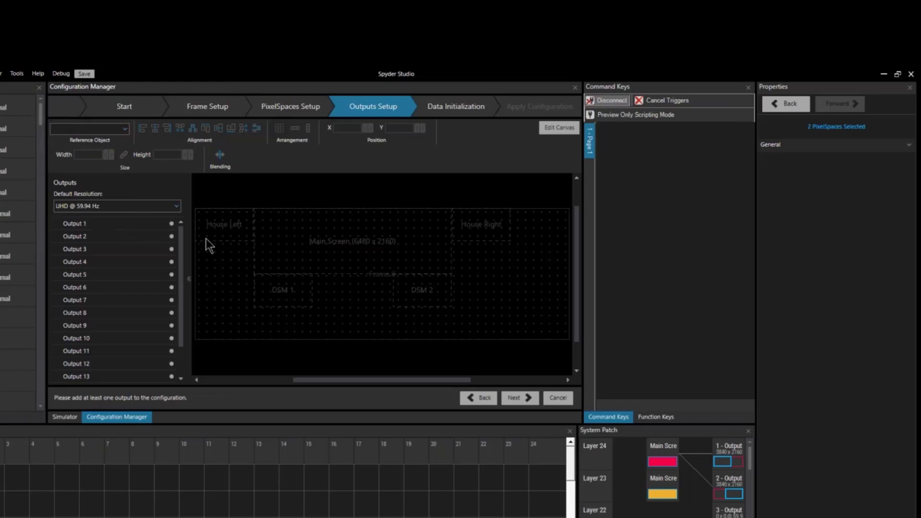
pyautogui.click(235, 226)
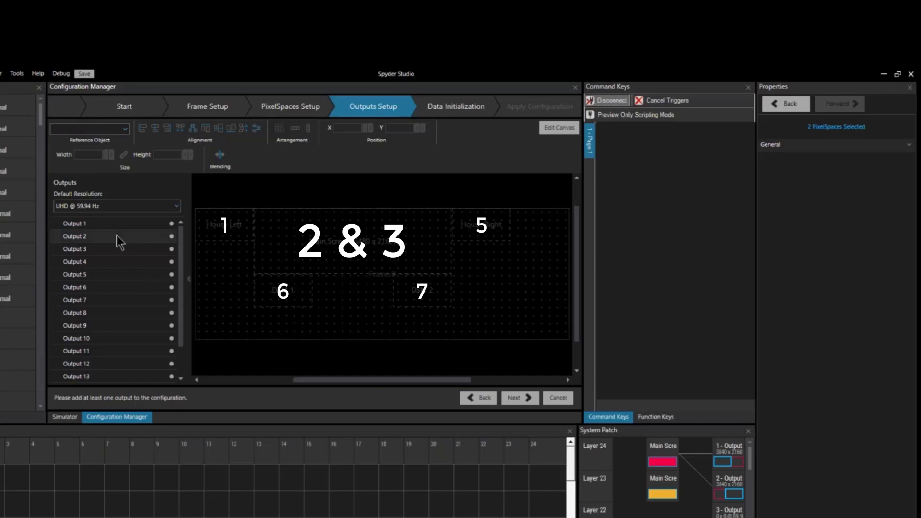
pyautogui.moveTo(117, 227)
pyautogui.mouseDown()
pyautogui.moveTo(214, 232)
pyautogui.moveTo(130, 217)
pyautogui.mouseUp()
pyautogui.click(134, 205)
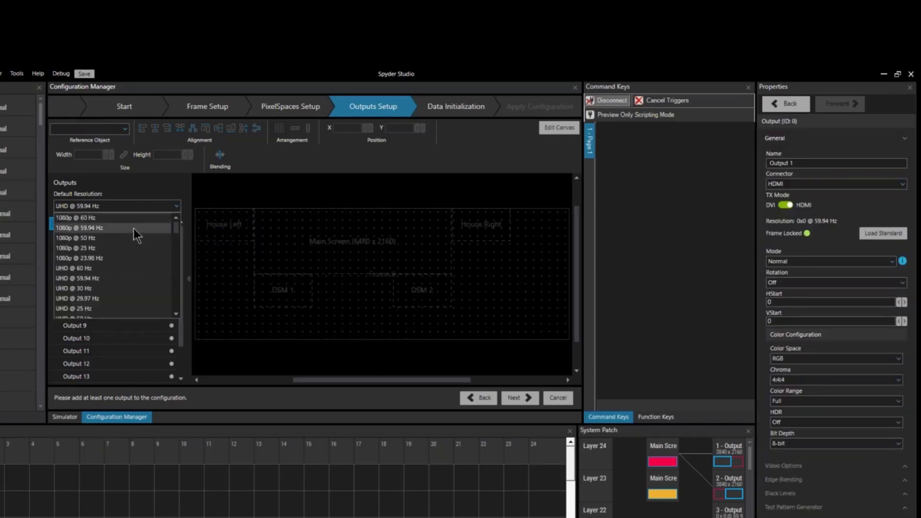
pyautogui.click(133, 228)
# Place Outputs 1, 5, 6 and 7 on the canvas roughly over House Left, House Right, DSM 1 and DSM 2 respectively.
pyautogui.moveTo(138, 228); pyautogui.dragTo(223, 235)
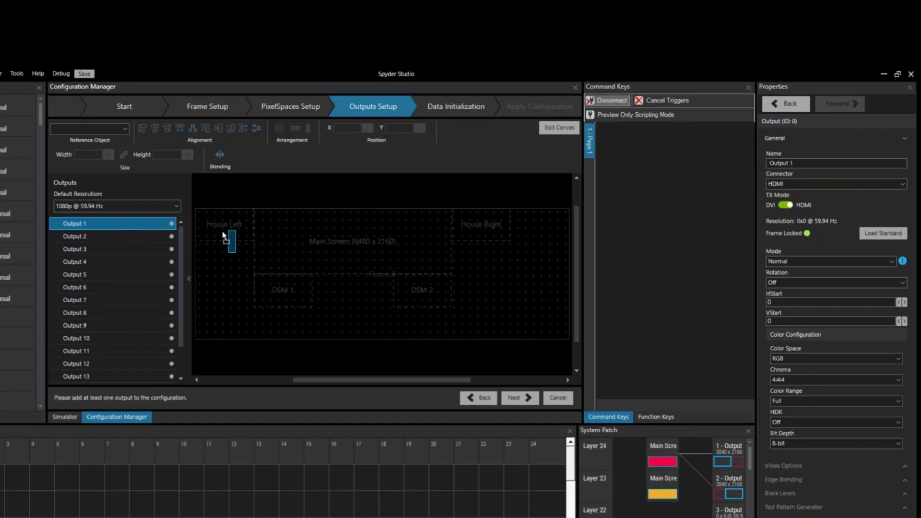
pyautogui.moveTo(132, 226); pyautogui.dragTo(216, 227)
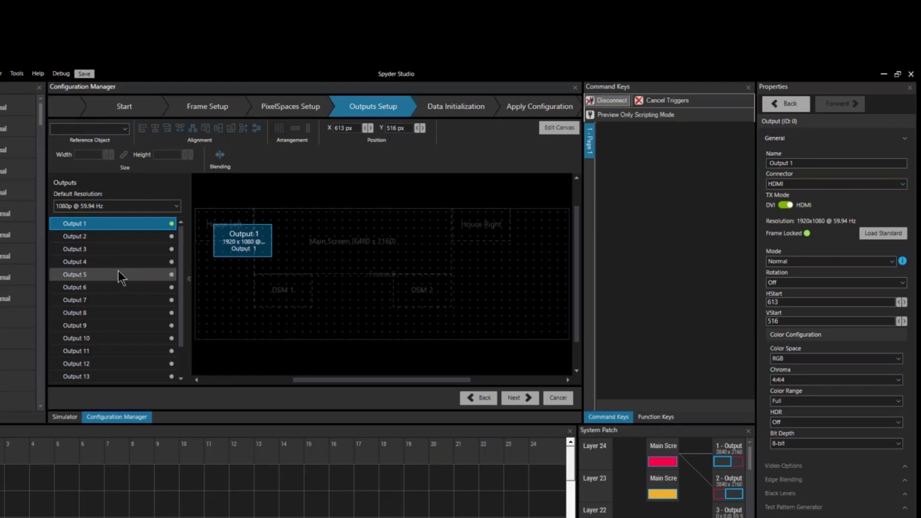
pyautogui.moveTo(118, 275); pyautogui.dragTo(460, 232)
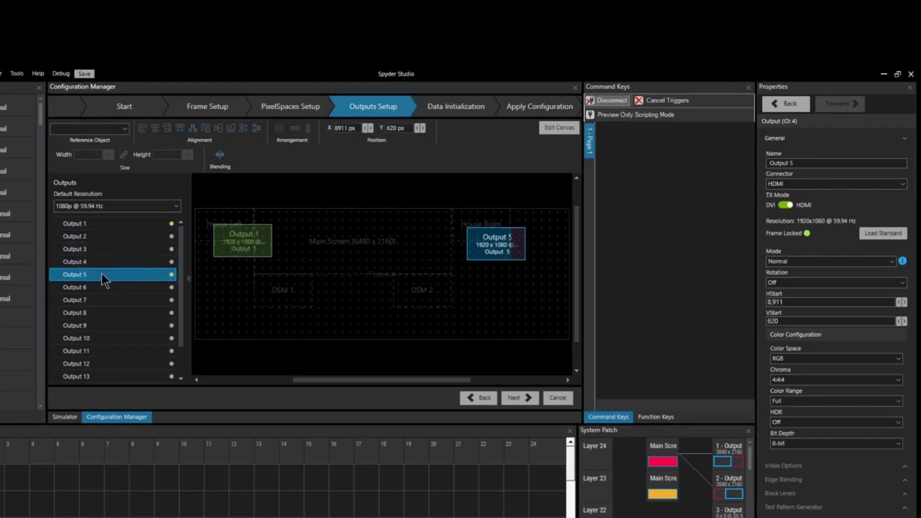
pyautogui.moveTo(106, 290); pyautogui.dragTo(271, 297)
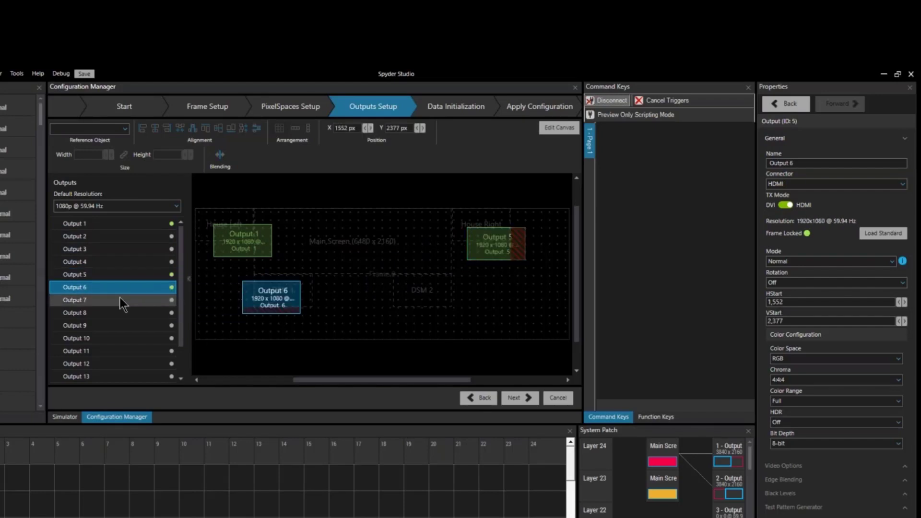
pyautogui.moveTo(119, 298); pyautogui.dragTo(432, 301)
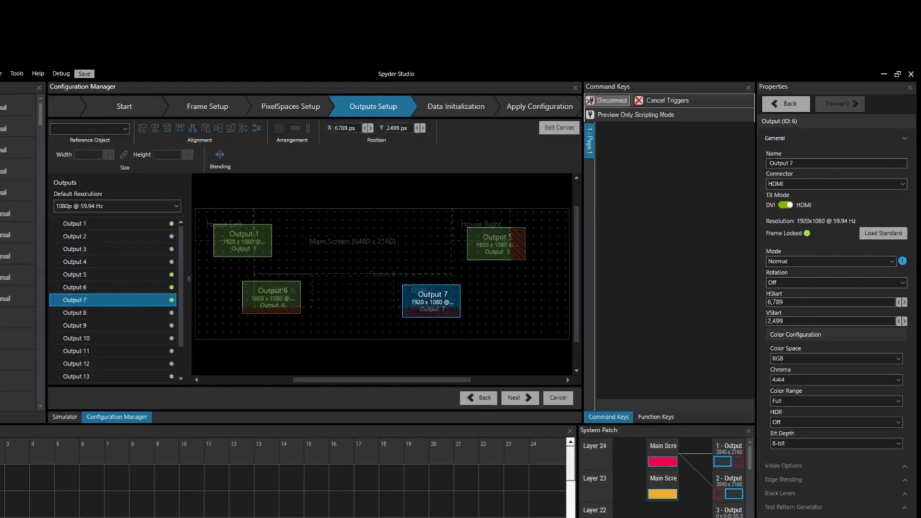
# Centre Output 1 horizontally and vertically on House Left, using that pixelspace as the reference object.
pyautogui.click(250, 240)
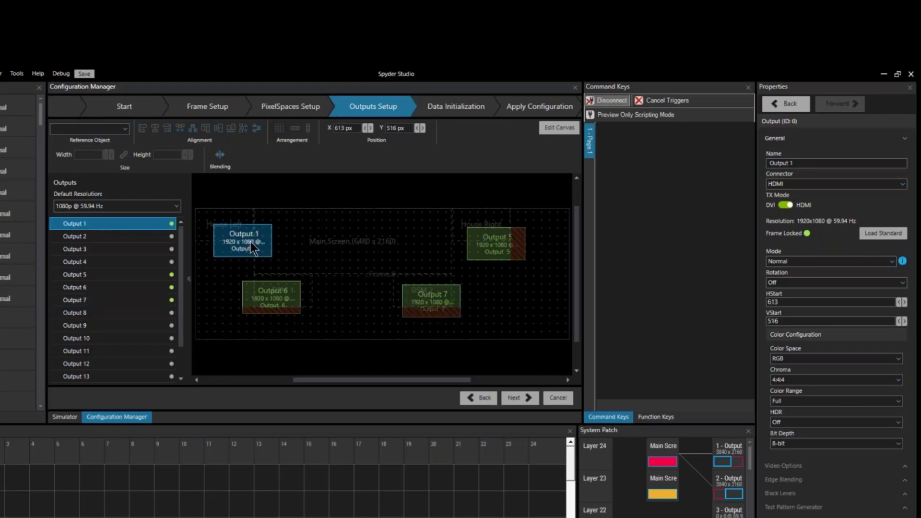
pyautogui.click(116, 130)
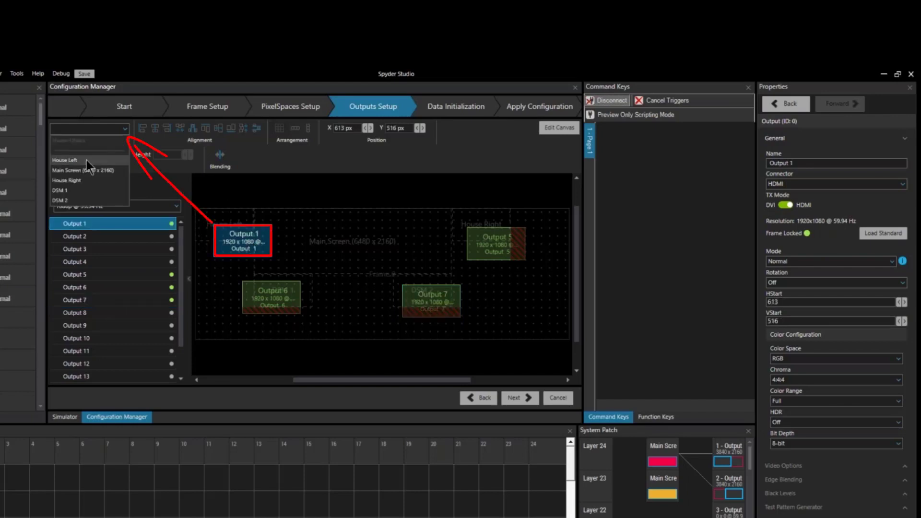
pyautogui.click(86, 160)
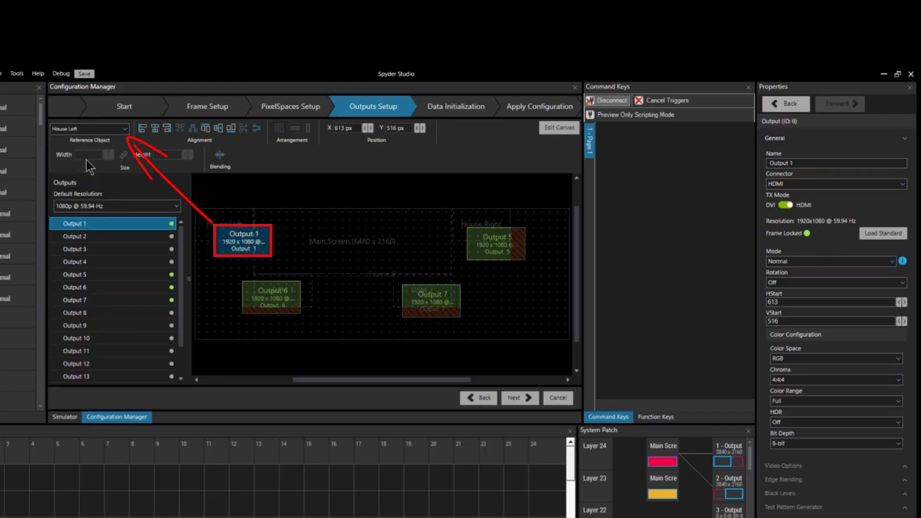
pyautogui.click(157, 128)
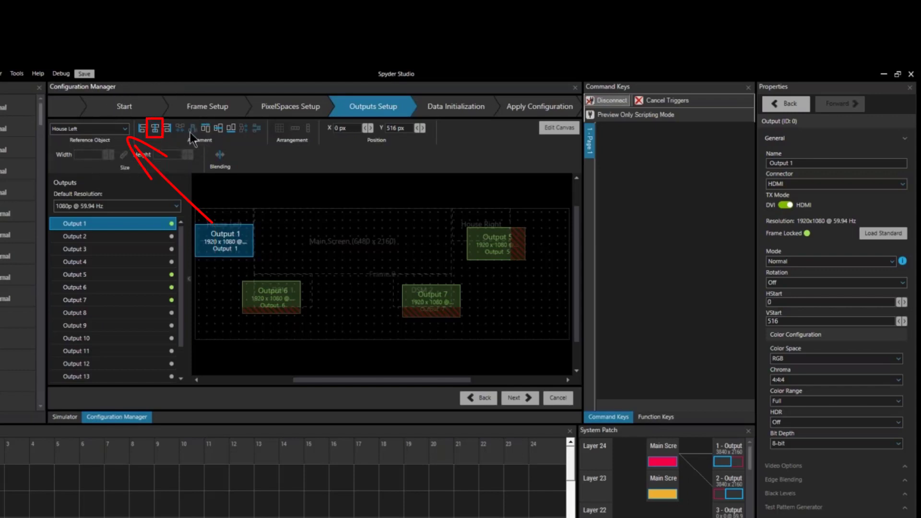
pyautogui.click(218, 133)
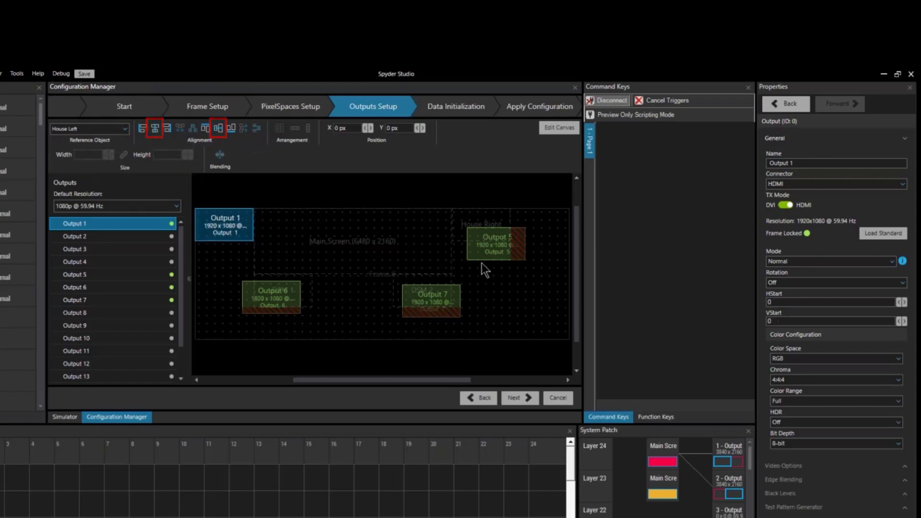
# Centre Output 5 horizontally and vertically on House Right, using that pixelspace as the reference object.
pyautogui.click(498, 251)
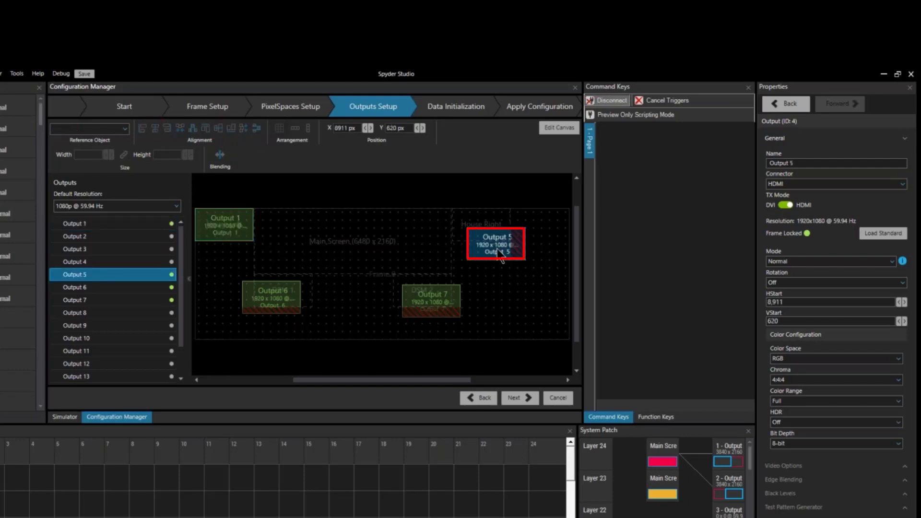
pyautogui.click(107, 132)
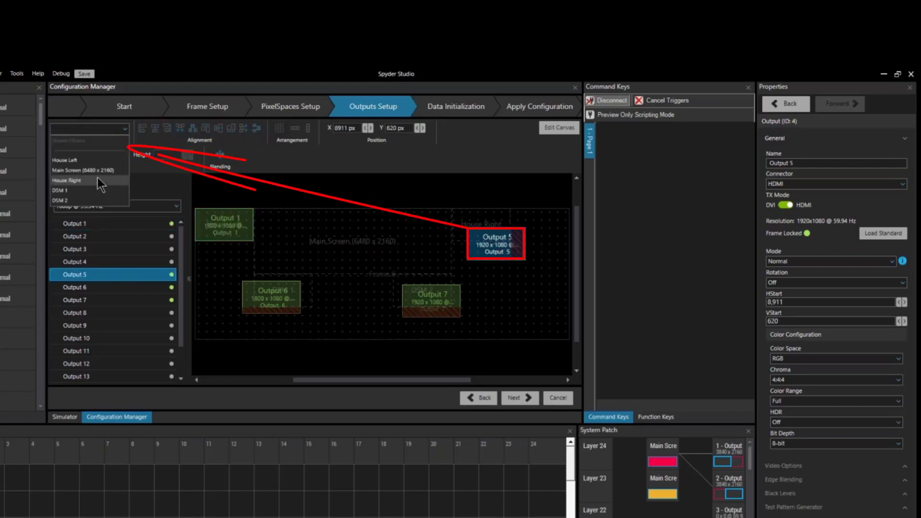
pyautogui.click(99, 181)
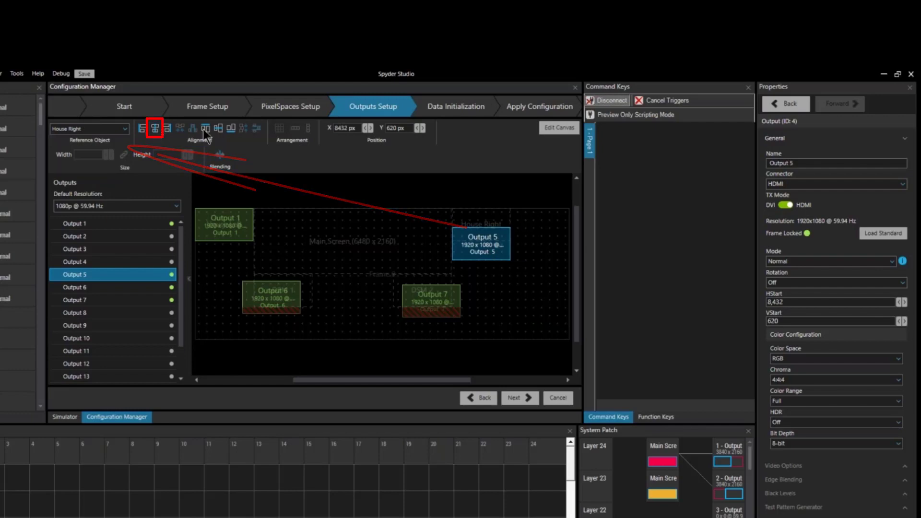
pyautogui.click(220, 129)
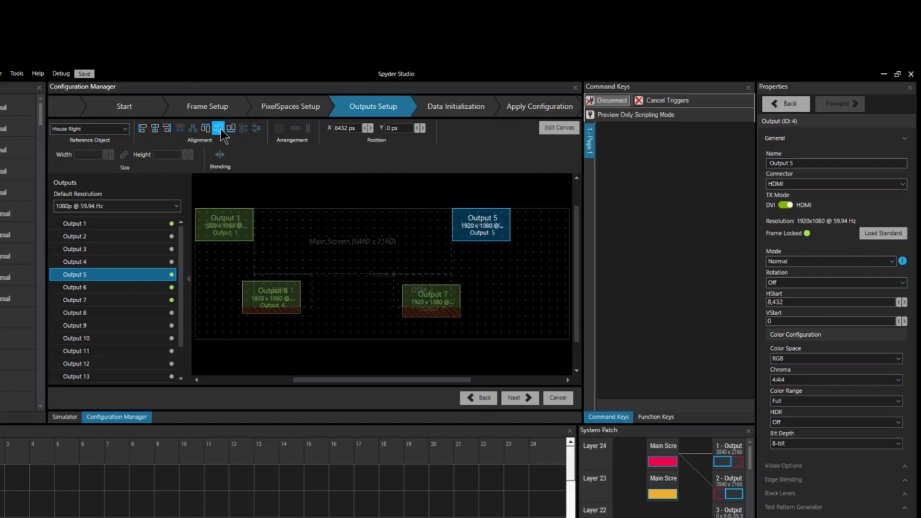
# Centre Output 6 on DSM 1 in both directions, with DSM 1 as the reference object.
pyautogui.click(112, 287)
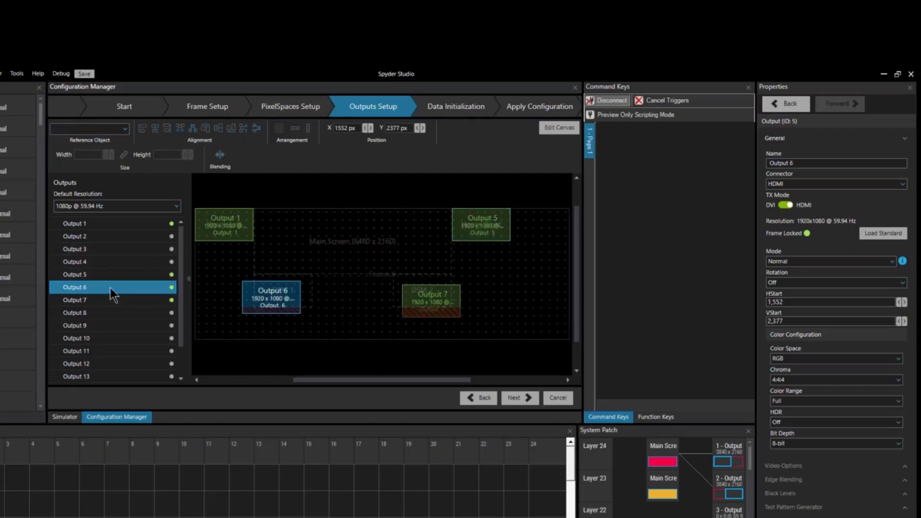
pyautogui.click(112, 132)
pyautogui.click(91, 192)
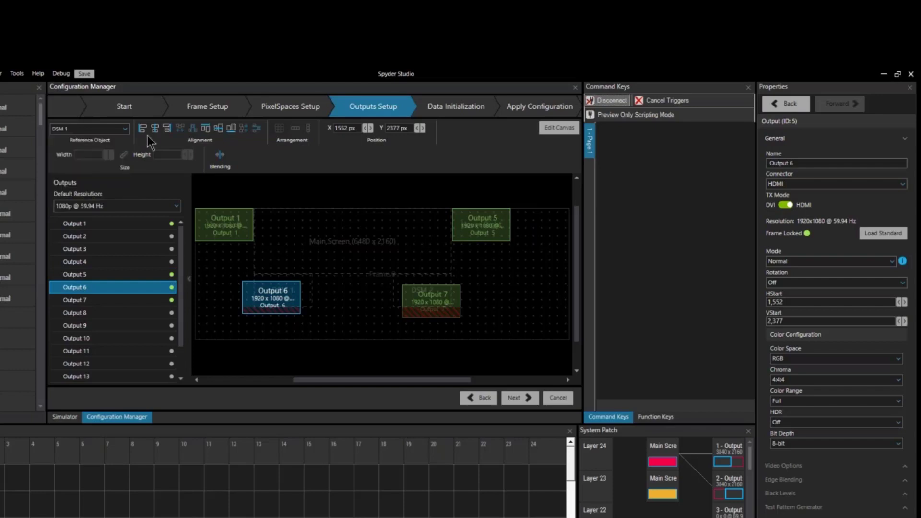
pyautogui.click(192, 130)
pyautogui.click(218, 130)
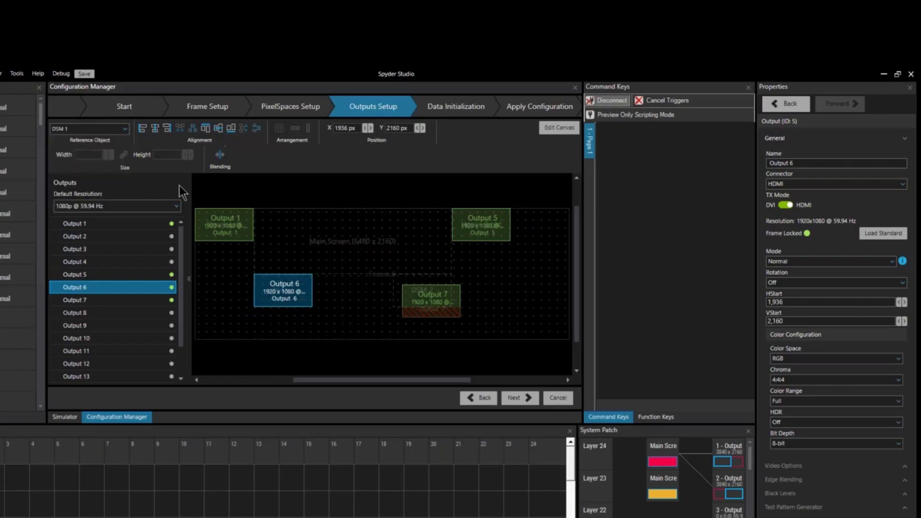
# Align Output 7 exactly over DSM 2 in both directions, with DSM 2 as the reference object.
pyautogui.click(99, 298)
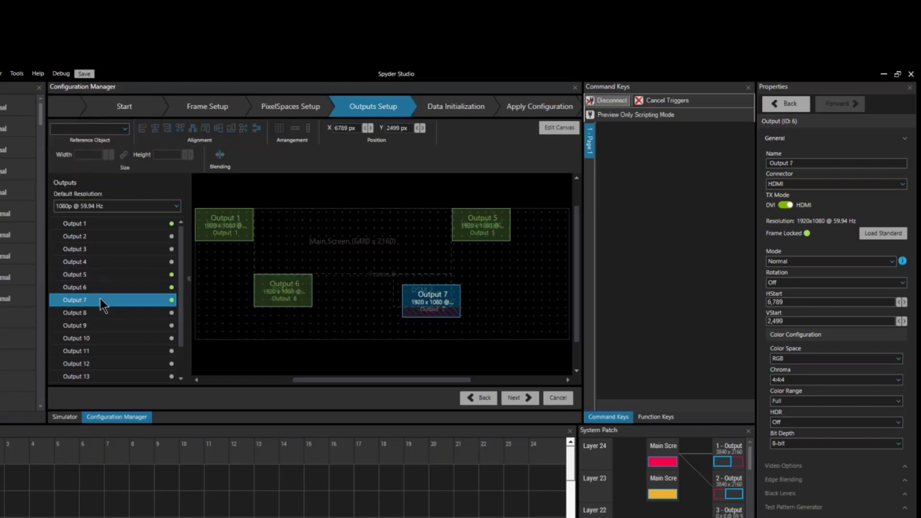
pyautogui.click(119, 131)
pyautogui.click(102, 199)
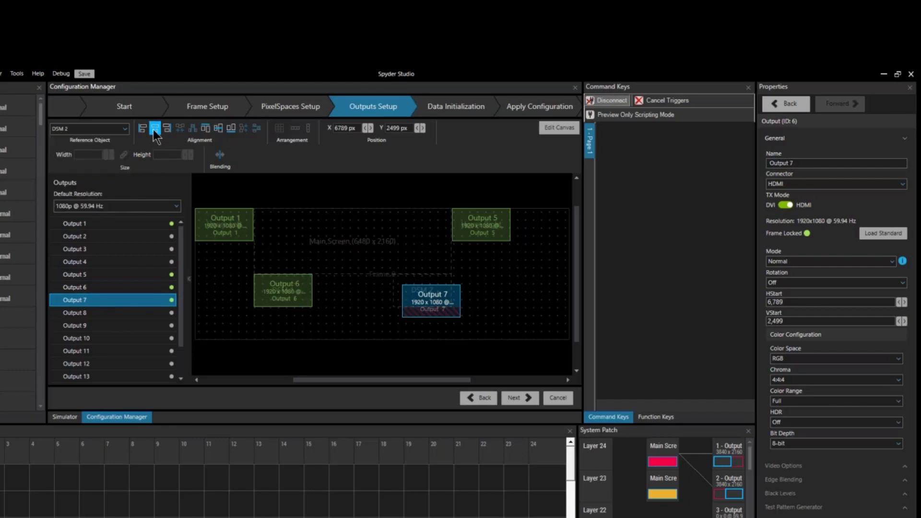
pyautogui.click(169, 129)
pyautogui.click(216, 129)
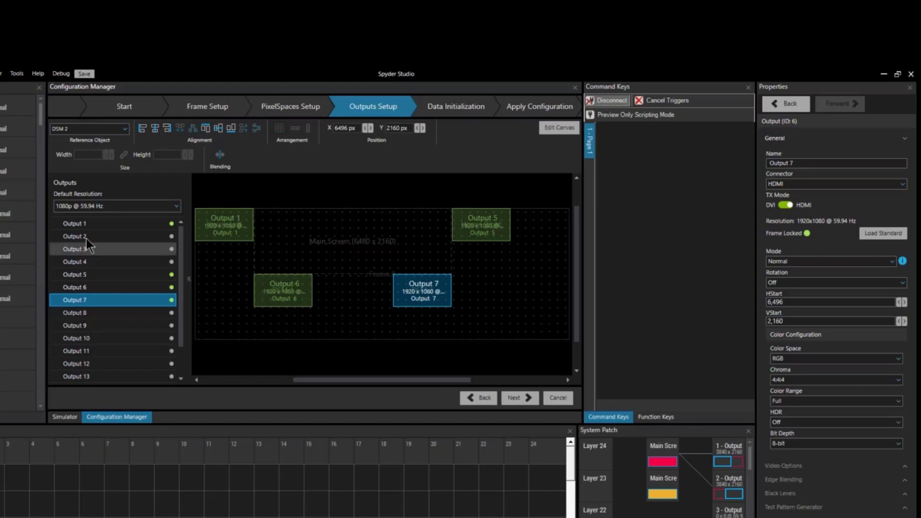
# Set the default output resolution to UHD @ 59.94 Hz for the next outputs.
pyautogui.click(161, 206)
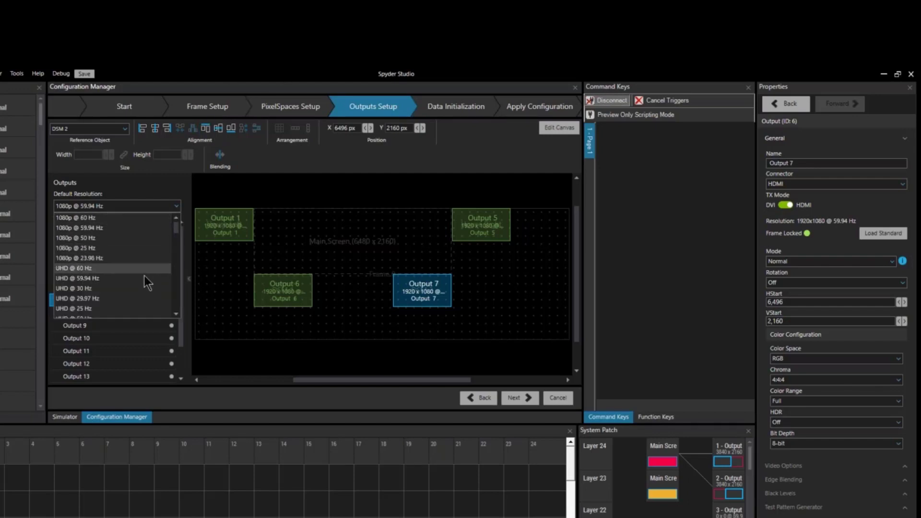
pyautogui.click(145, 279)
pyautogui.click(151, 205)
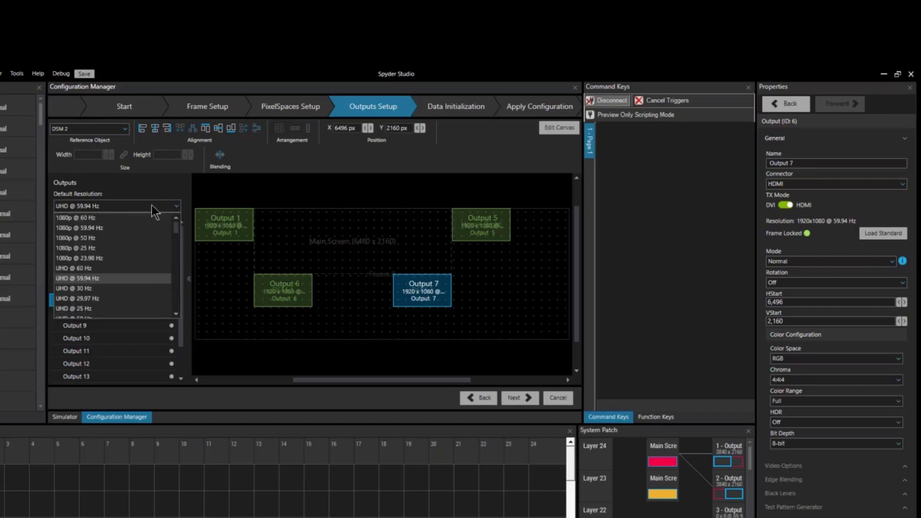
pyautogui.click(151, 207)
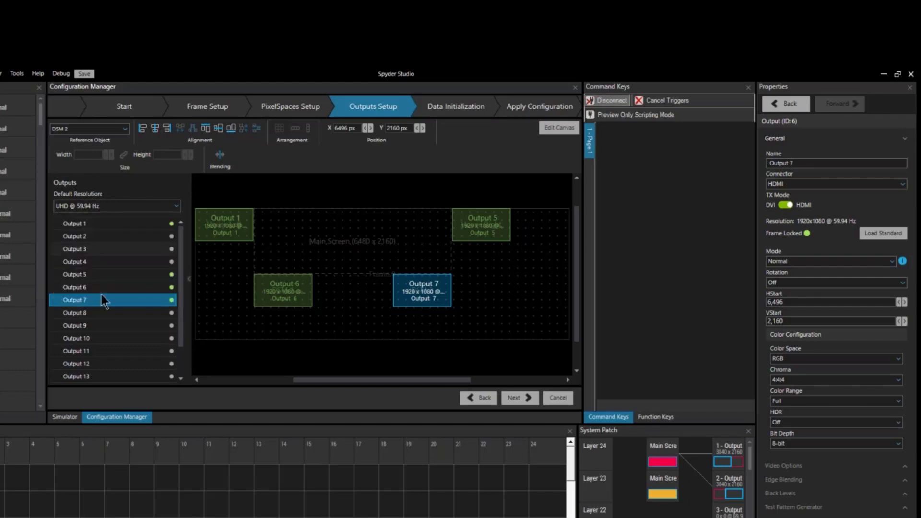
# Place Outputs 2 and 3 together side by side on the canvas at about X 3518 px, Y 1959 px.
pyautogui.click(117, 238)
pyautogui.keyDown('shift'); pyautogui.click(120, 248); pyautogui.keyUp('shift')
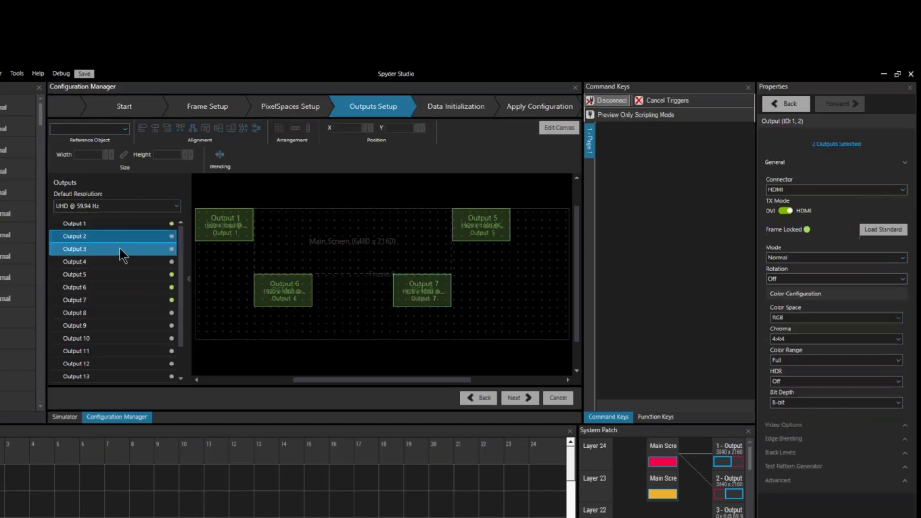
pyautogui.moveTo(109, 250); pyautogui.dragTo(361, 299)
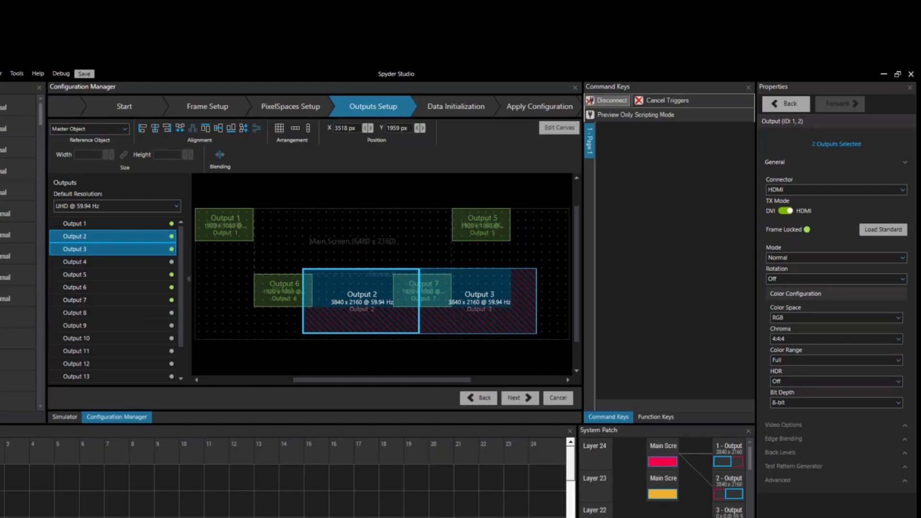
# Blend Outputs 2 and 3 across the Main Screen pixelspace, with Main Screen (6480 x 2160) as the reference object.
pyautogui.click(96, 128)
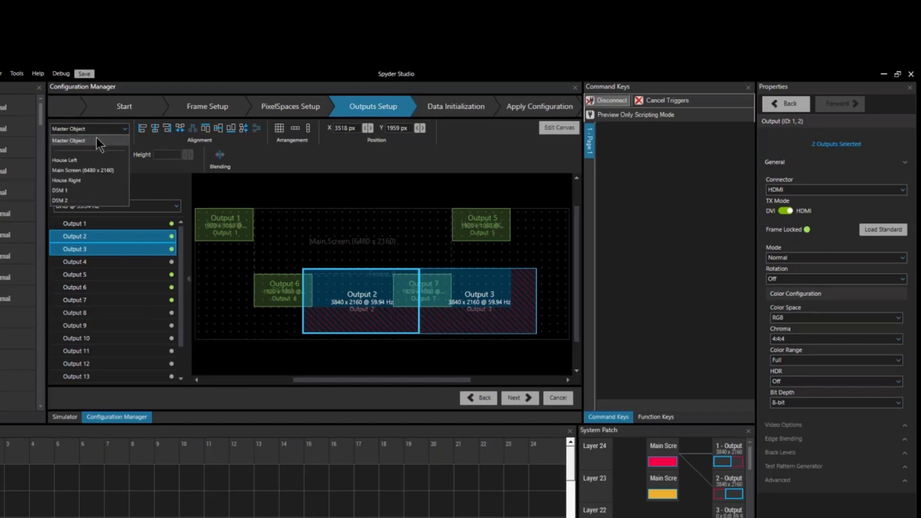
pyautogui.click(101, 171)
pyautogui.click(220, 154)
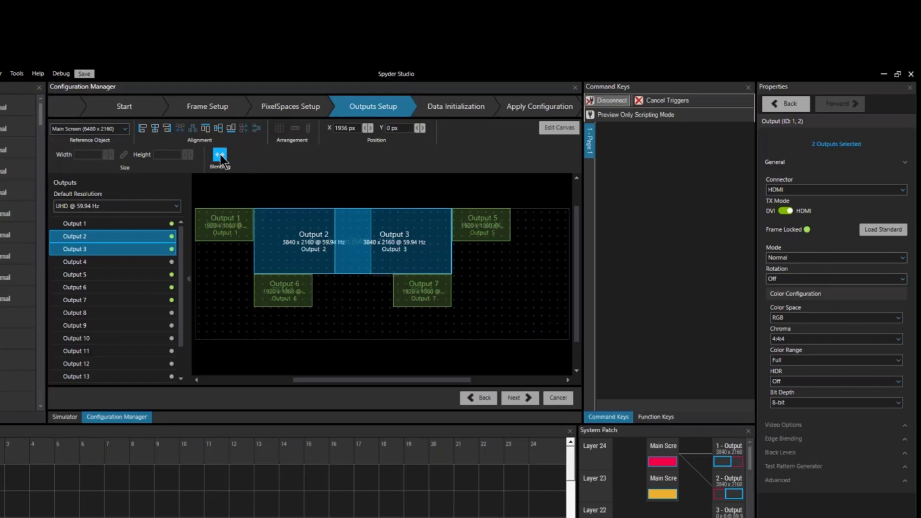
# Apply the configuration to the local PC in Virtual Mode without clearing any existing data or adding routers.
pyautogui.click(507, 402)
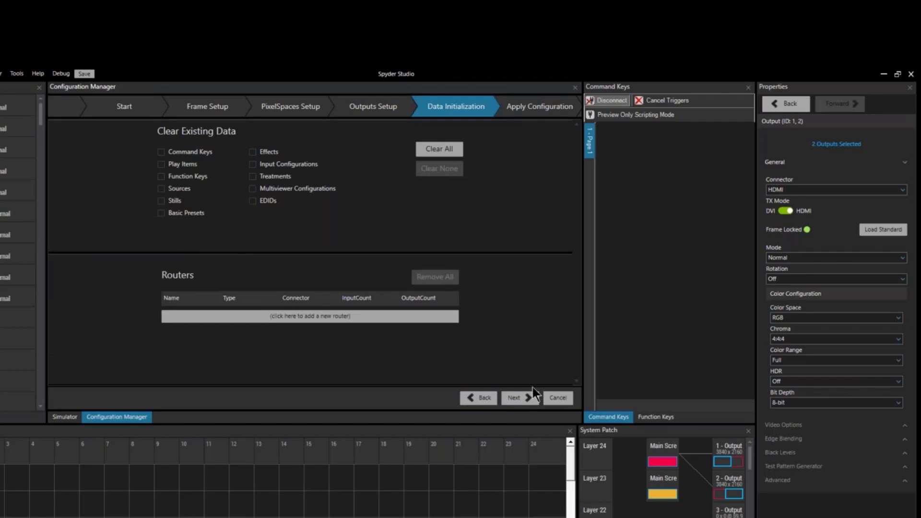
pyautogui.click(529, 400)
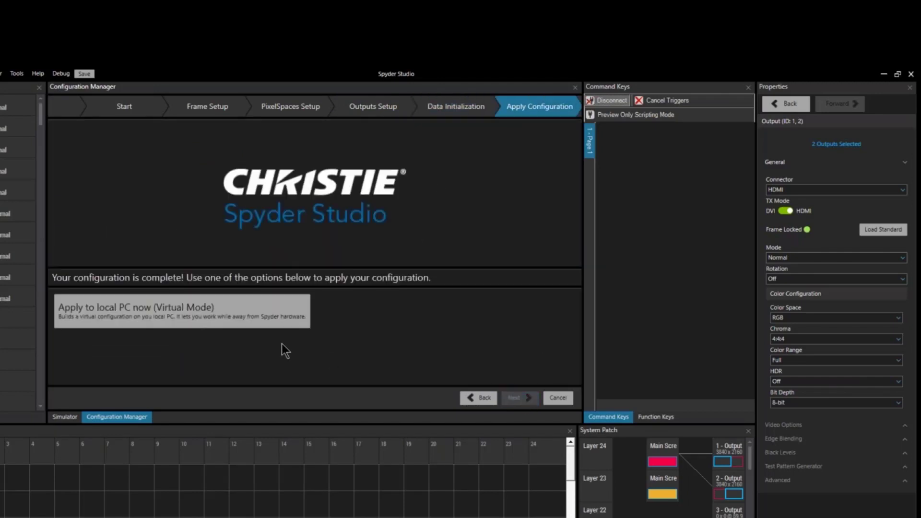
pyautogui.click(279, 317)
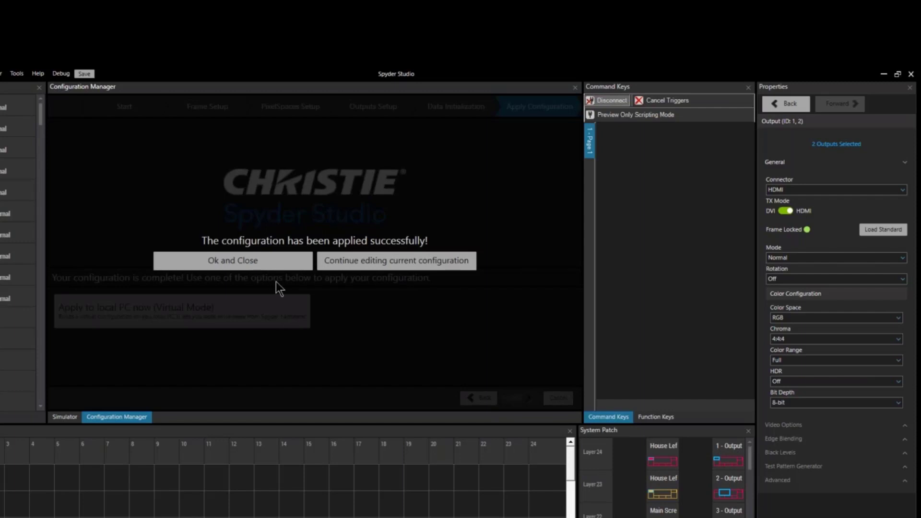
# Continue editing the current configuration, reapply it unchanged to the local PC in Virtual Mode, and close the Configuration Manager.
pyautogui.click(369, 262)
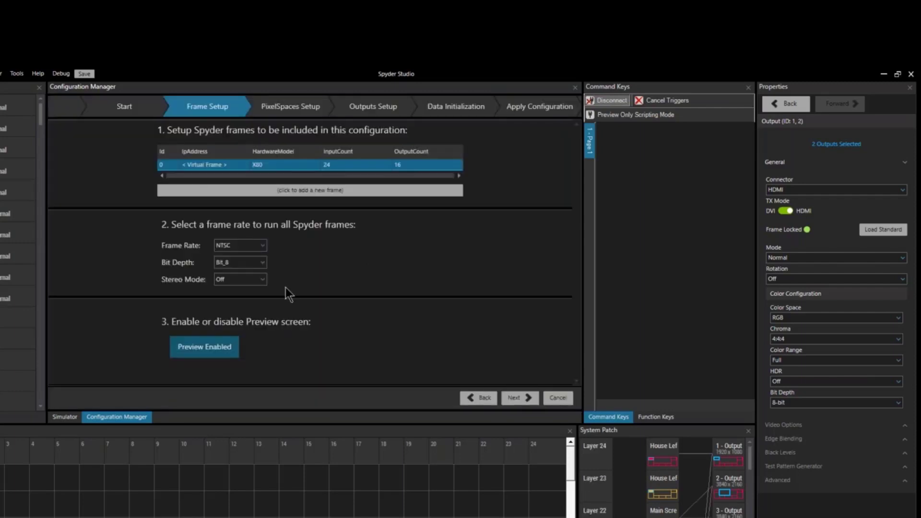
pyautogui.click(526, 397)
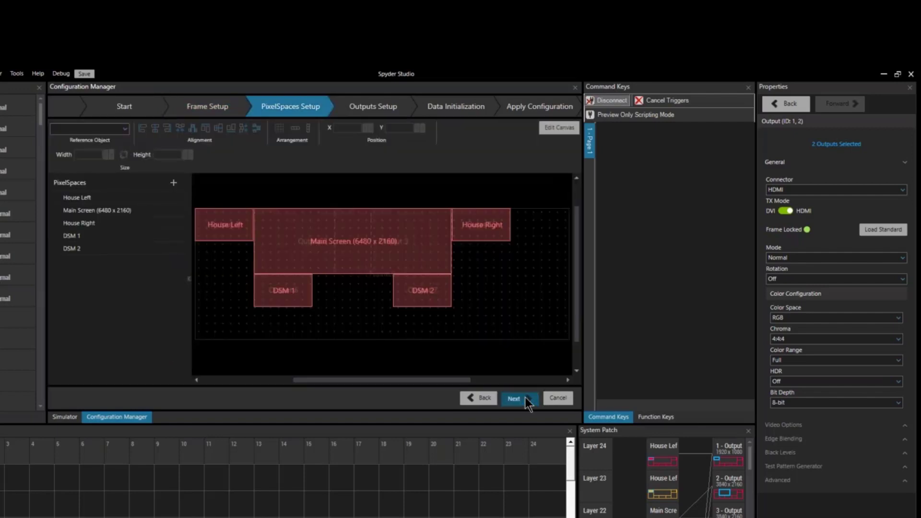
pyautogui.click(526, 397)
pyautogui.click(525, 397)
pyautogui.click(526, 398)
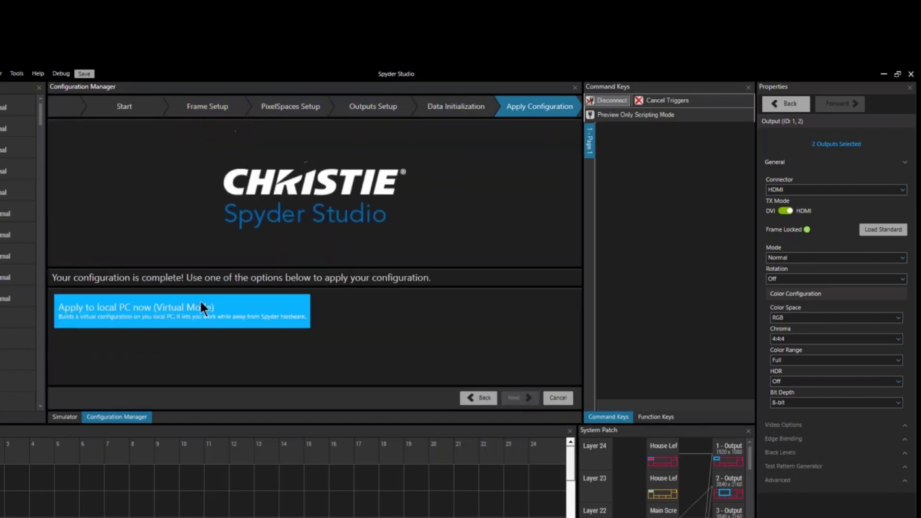
pyautogui.click(200, 299)
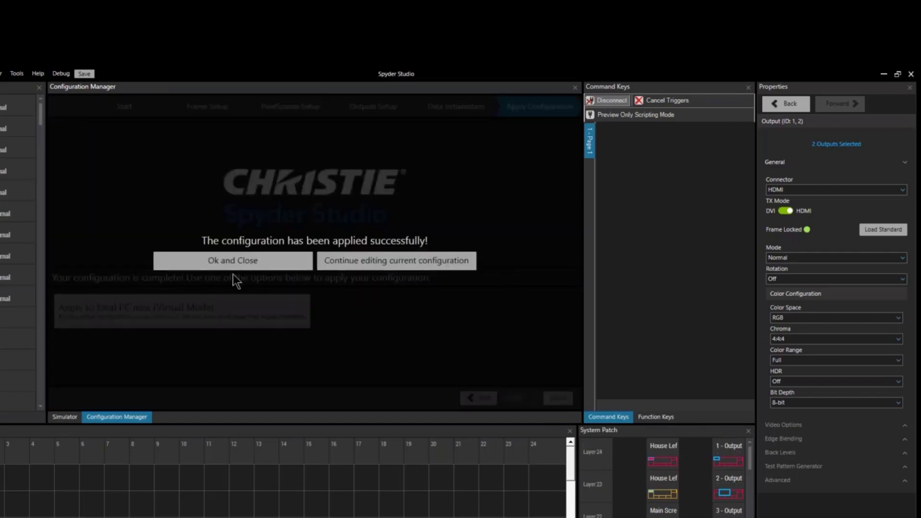
pyautogui.click(235, 269)
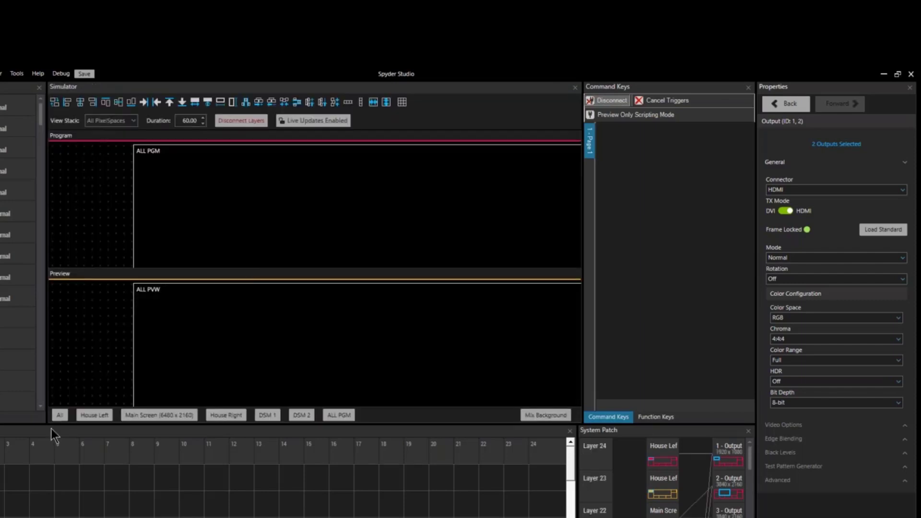
# Set the current background of the ALL PGM and ALL PVW pixelspaces to No Background in the Simulator.
pyautogui.click(62, 413)
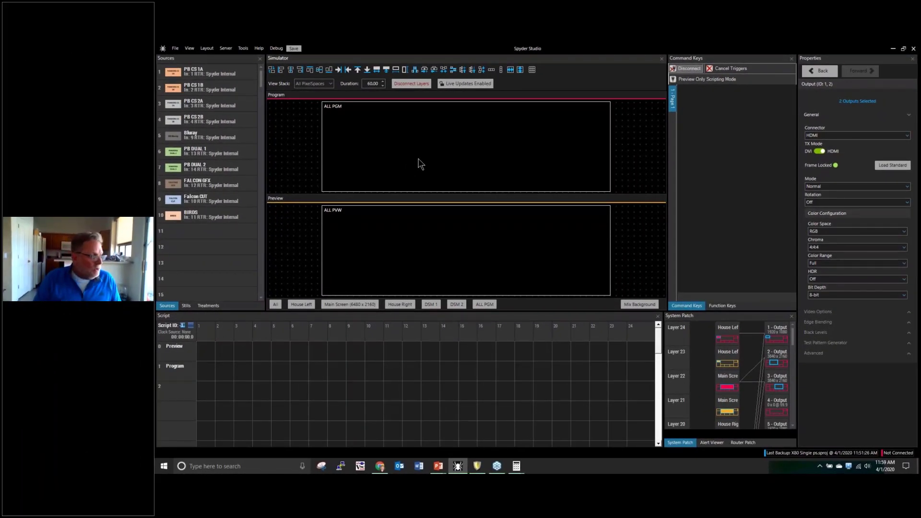
pyautogui.rightClick(419, 159)
pyautogui.moveTo(447, 188)
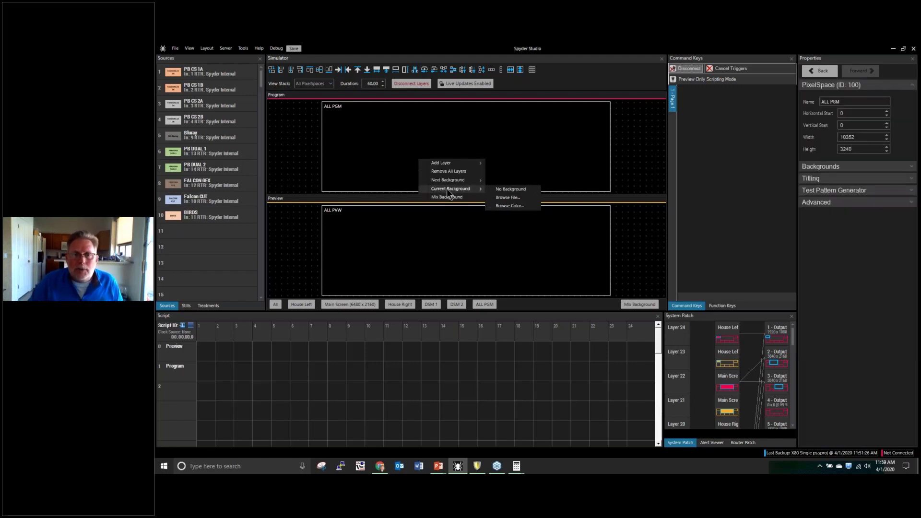
pyautogui.click(515, 191)
pyautogui.rightClick(412, 257)
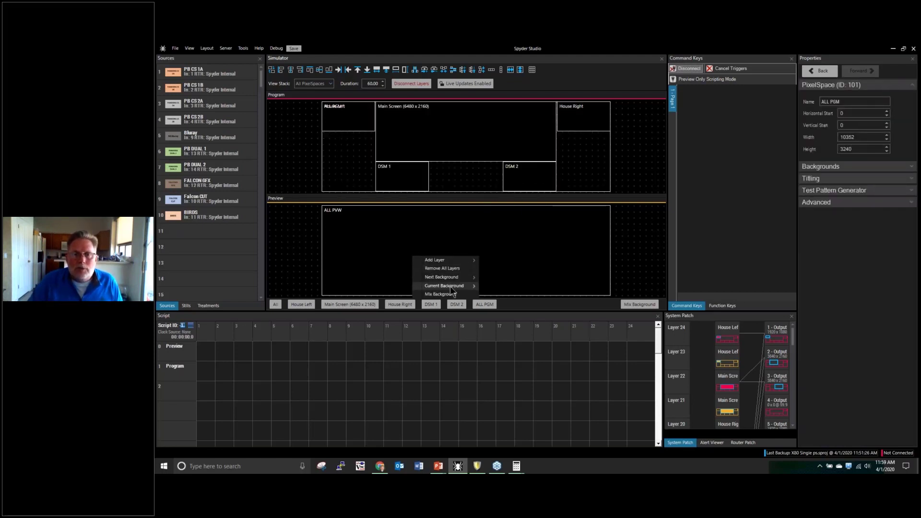
pyautogui.moveTo(450, 287)
pyautogui.click(512, 287)
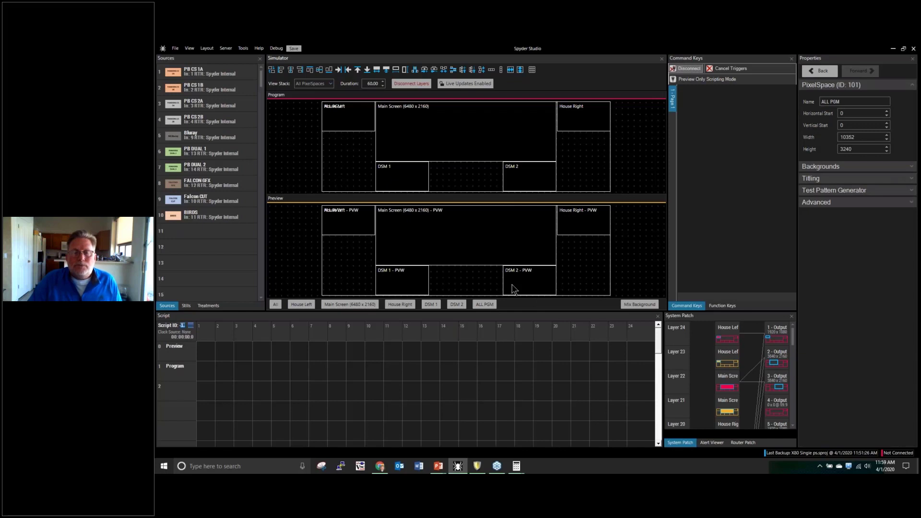
# Back up the project as "X80 multiple ps" in the Documents folder, including still images.
pyautogui.click(176, 49)
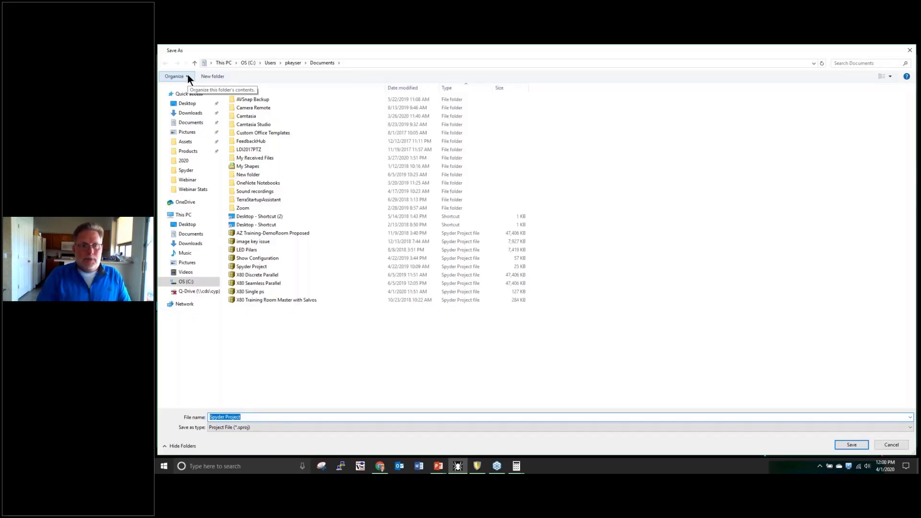
pyautogui.write('X')
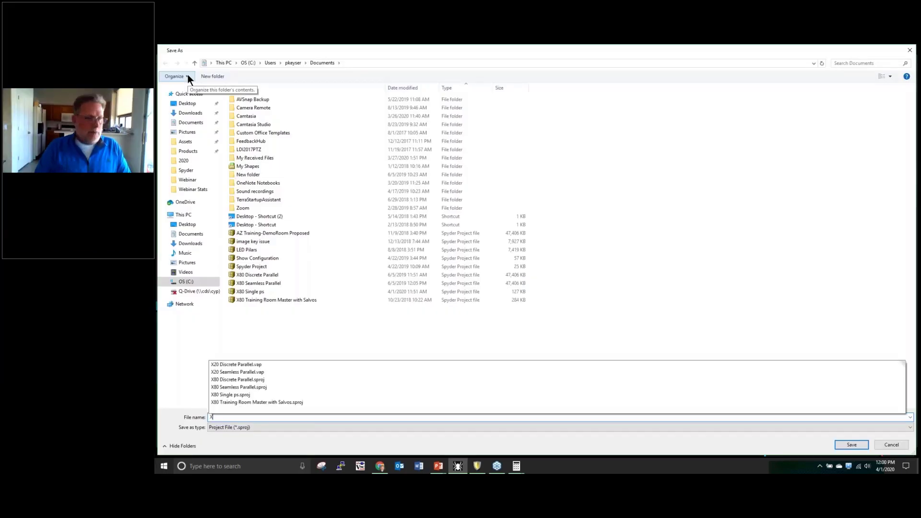
pyautogui.write('80')
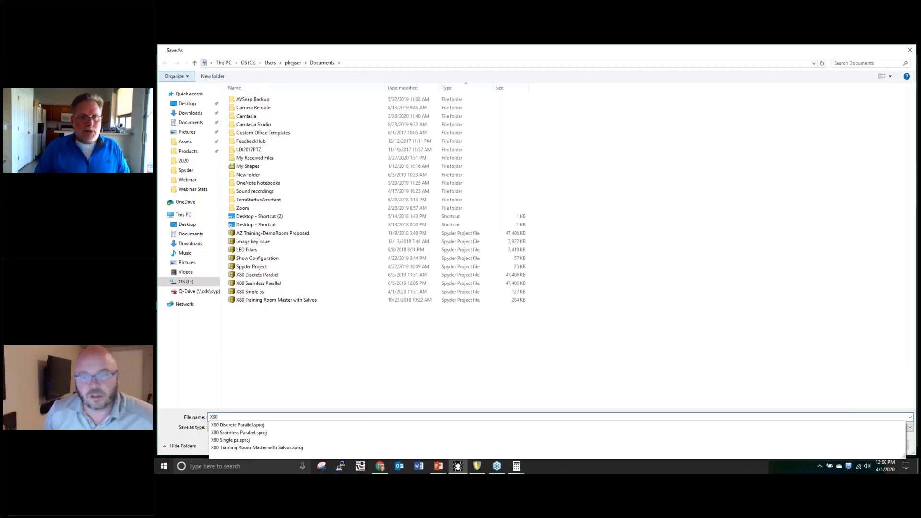
pyautogui.write(' mu')
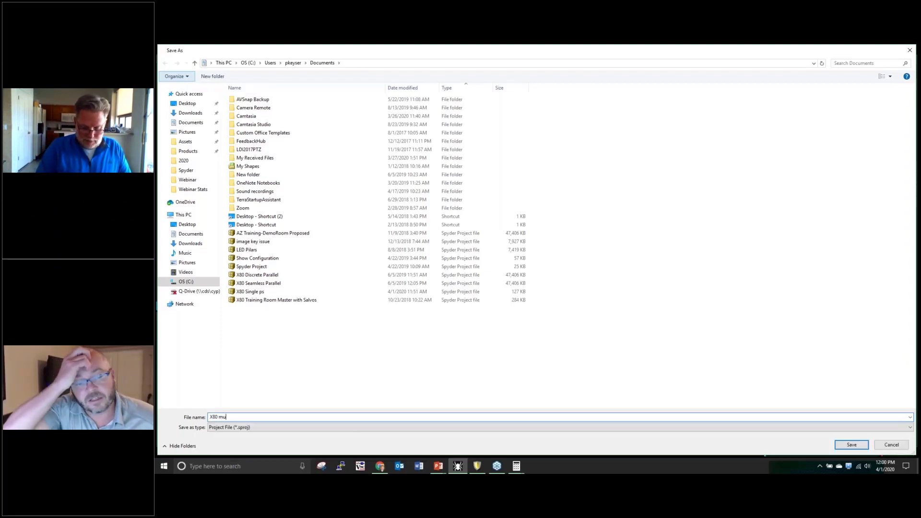
pyautogui.write('ltiple ps')
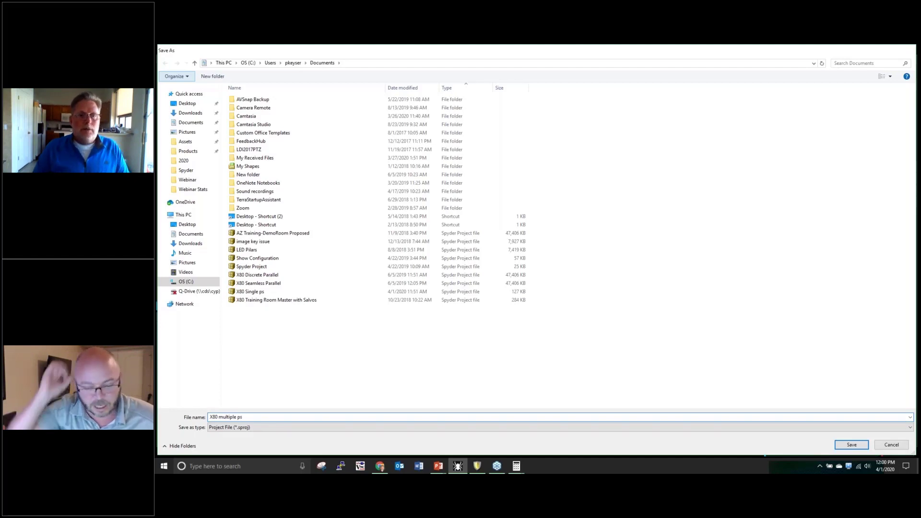
pyautogui.press('Return')
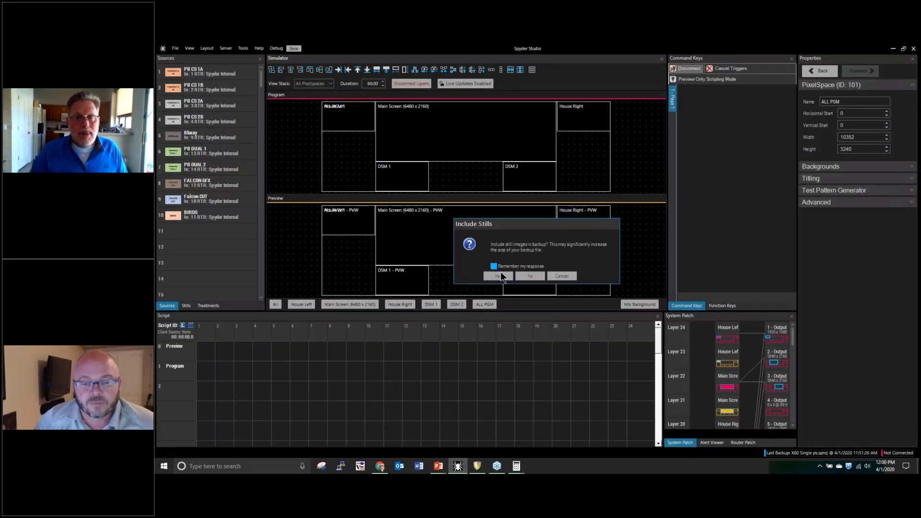
pyautogui.click(500, 274)
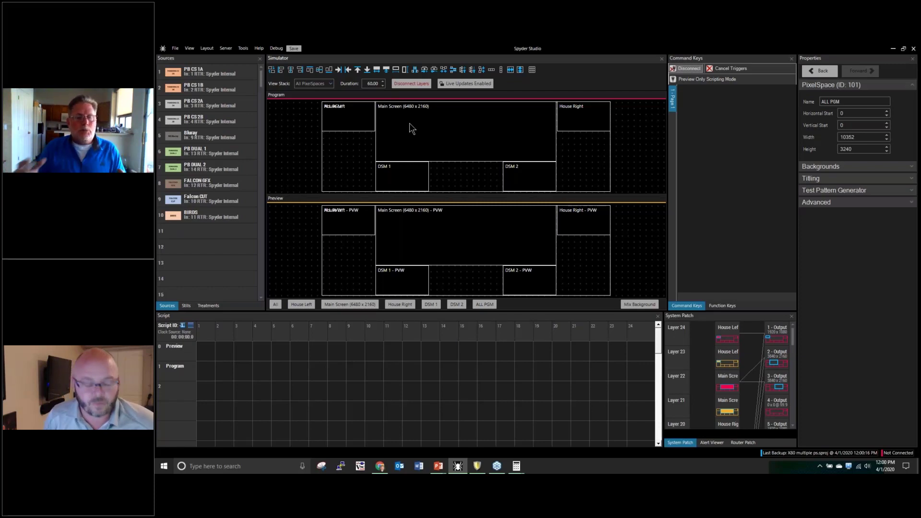
# Start the Configuration Manager with the current configuration loaded and select the House Left pixelspace in PixelSpaces Setup.
pyautogui.click(175, 48)
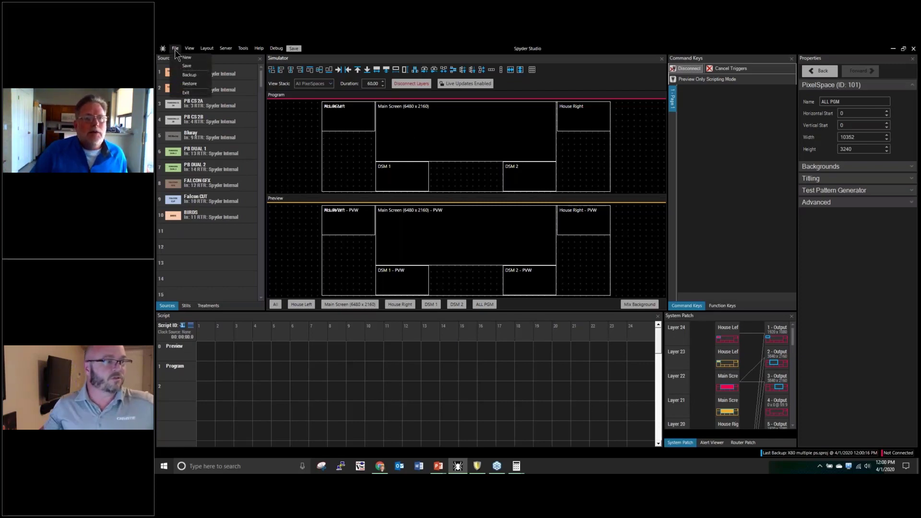
pyautogui.click(183, 58)
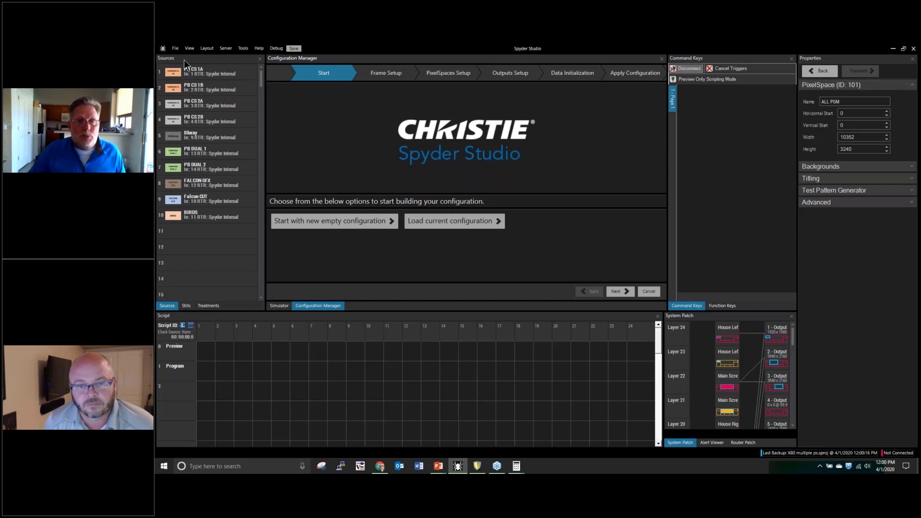
pyautogui.click(412, 223)
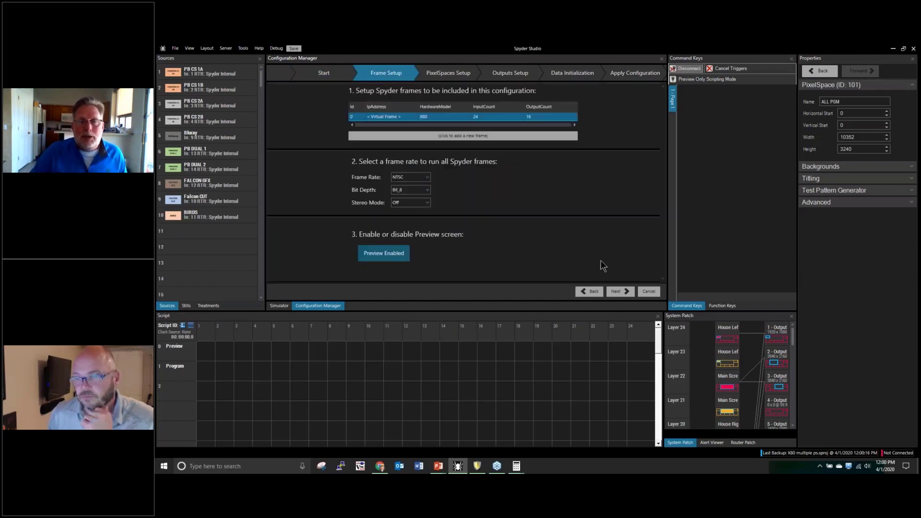
pyautogui.click(618, 291)
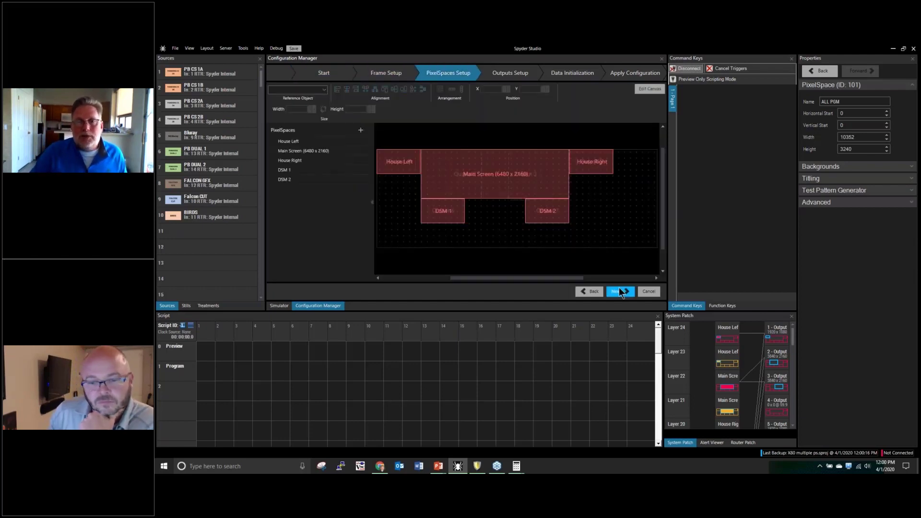
pyautogui.click(410, 163)
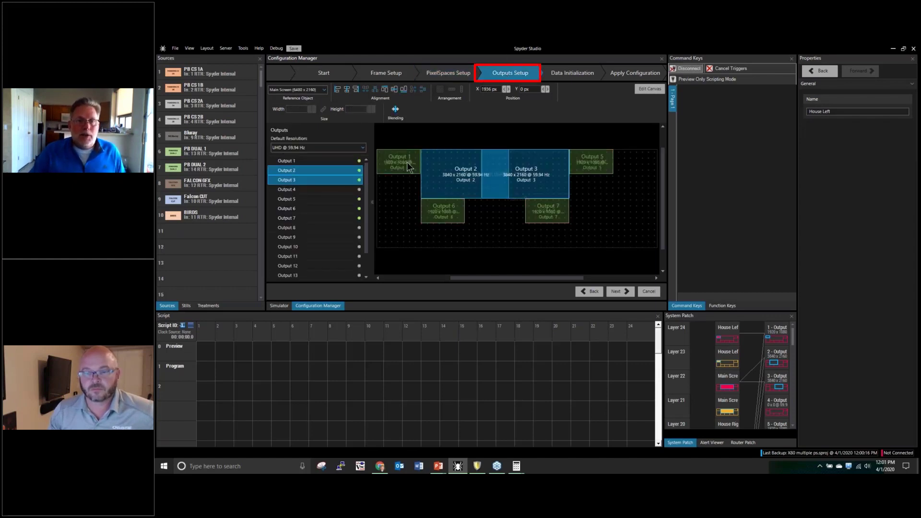
# In Outputs Setup, align Output 1 to the right edge of Main Screen, with Main Screen (6480 x 2160) as the reference object.
pyautogui.click(407, 166)
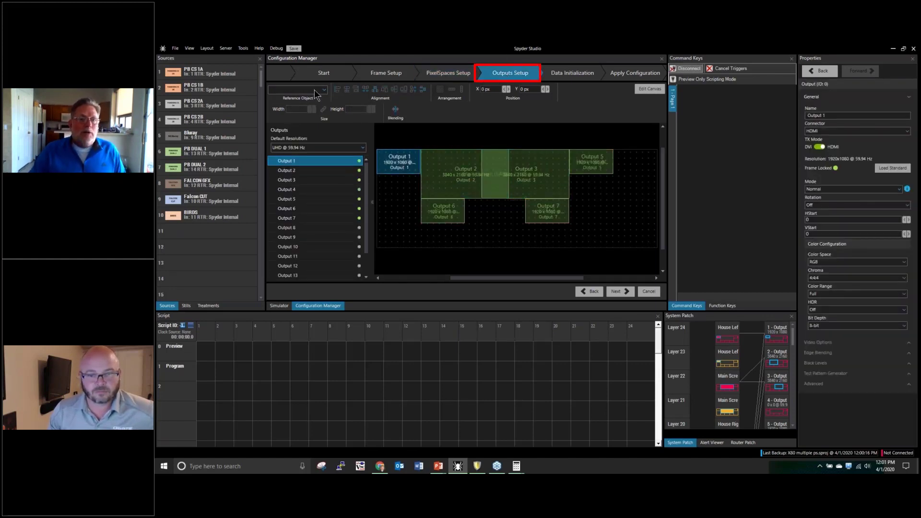
pyautogui.click(316, 93)
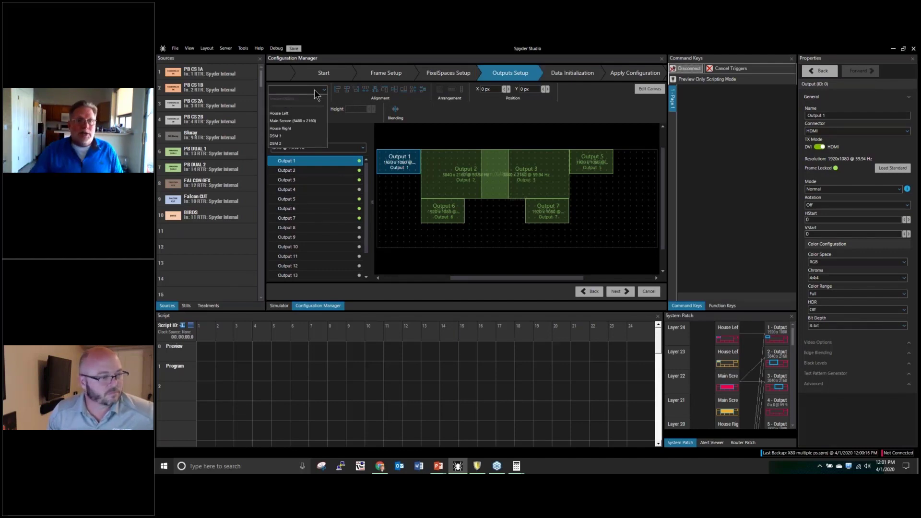
pyautogui.click(304, 114)
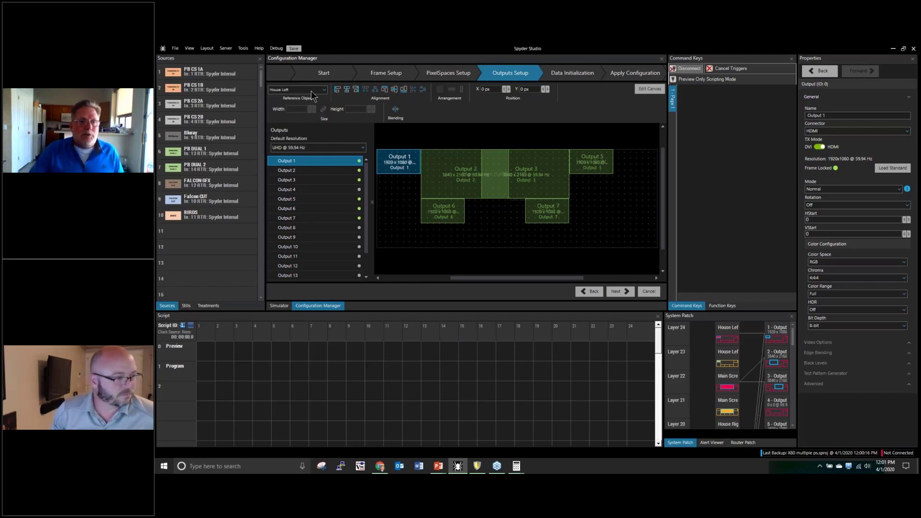
pyautogui.click(311, 93)
pyautogui.click(308, 120)
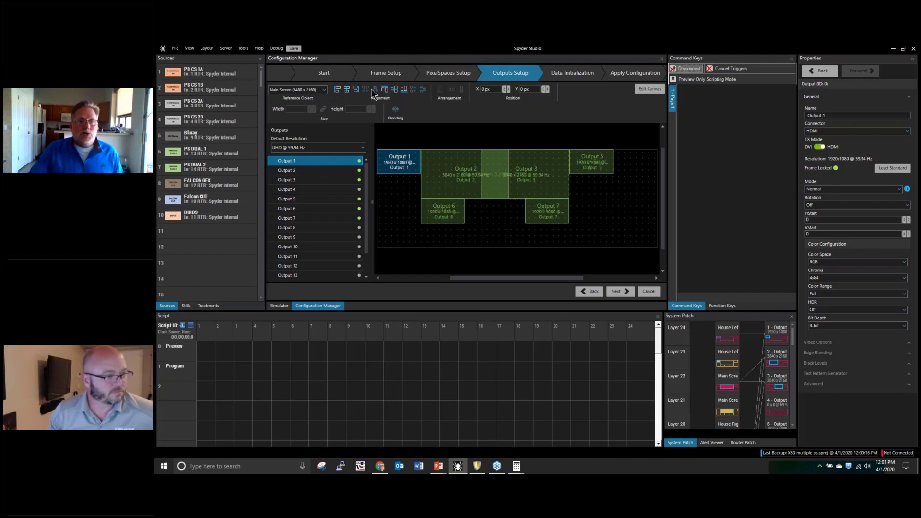
pyautogui.click(355, 89)
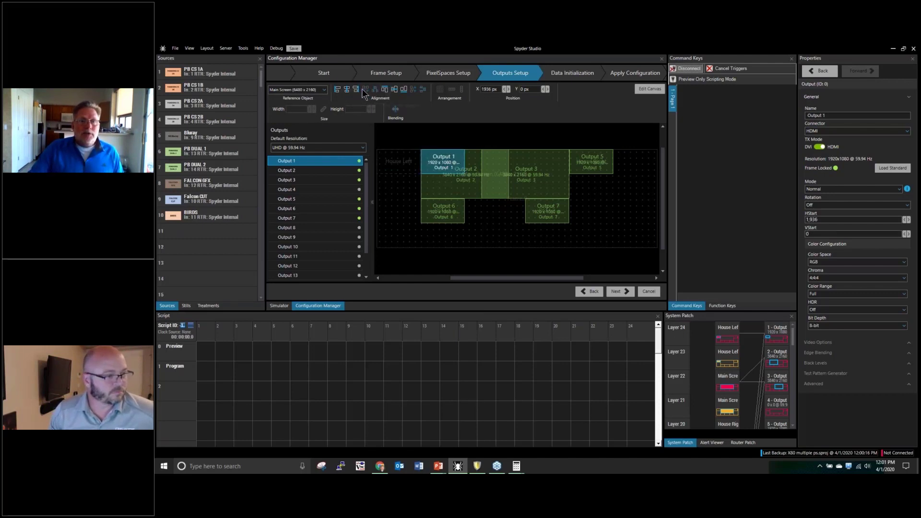
pyautogui.click(357, 90)
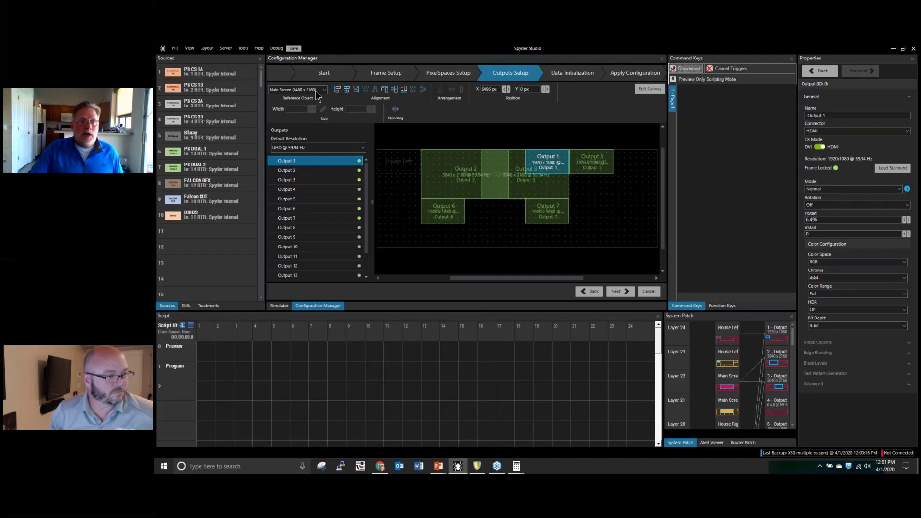
# Realign Output 1 over House Left at X 0 px, Y 0 px, with House Left as the reference object, and select Output 2.
pyautogui.click(319, 90)
pyautogui.click(310, 114)
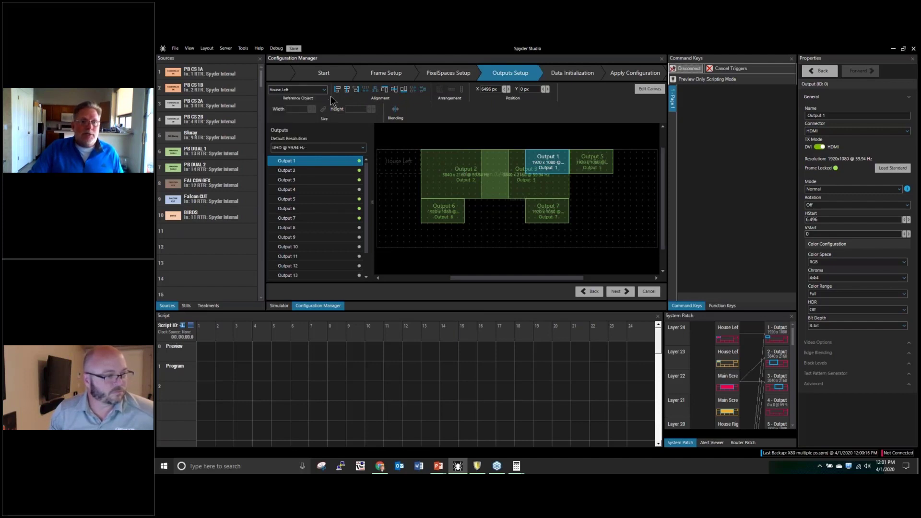
pyautogui.click(384, 91)
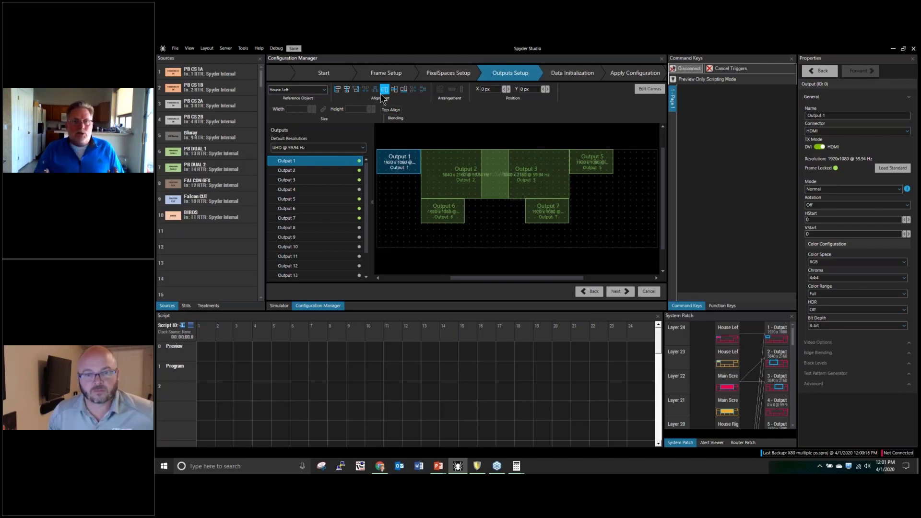
pyautogui.click(463, 186)
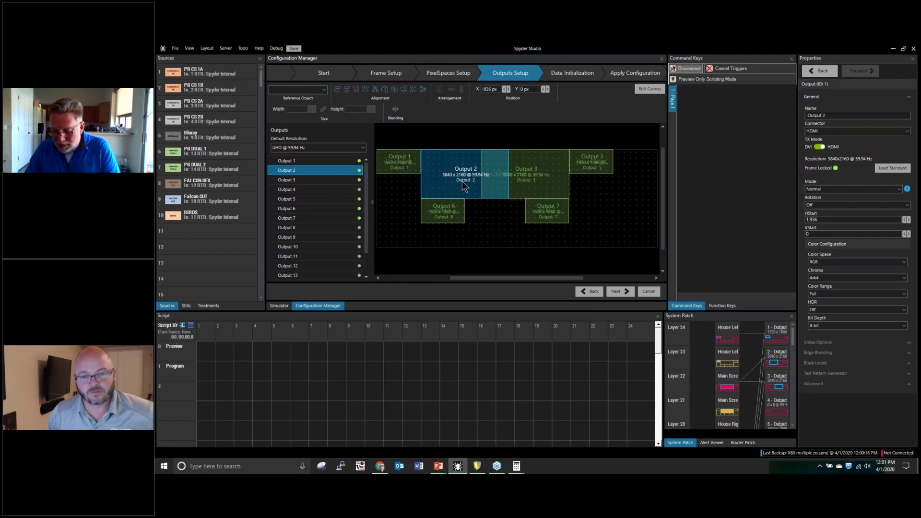
# Remove Output 2 and Output 3 from the Main Screen area of the outputs canvas.
pyautogui.press('Delete')
pyautogui.click(514, 183)
pyautogui.press('Delete')
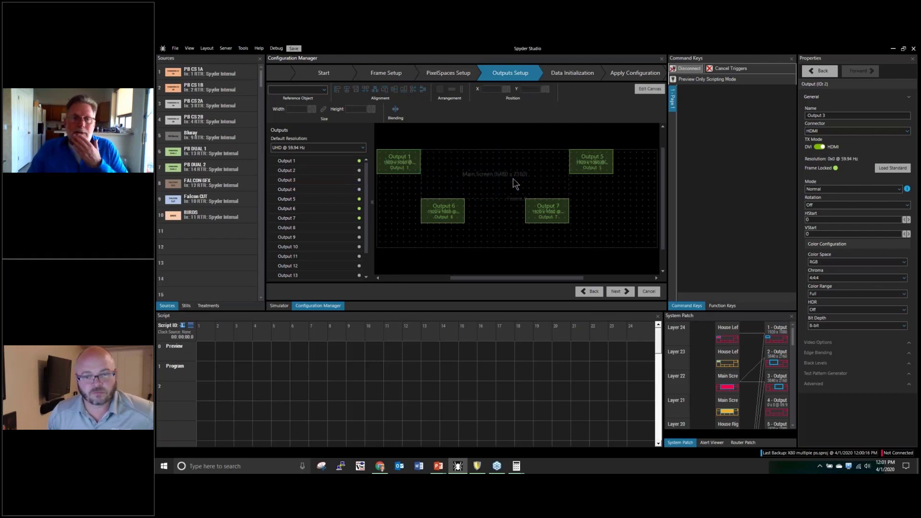
pyautogui.click(303, 161)
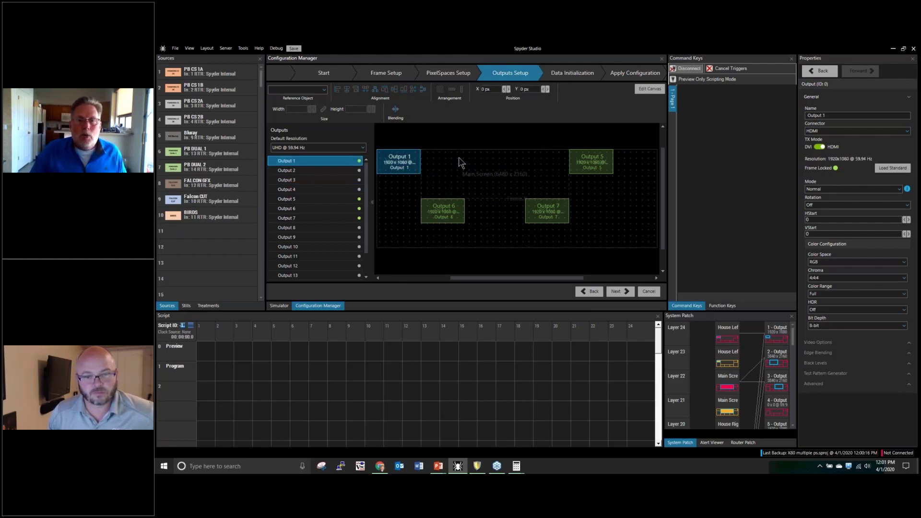
pyautogui.moveTo(471, 173); pyautogui.dragTo(475, 174)
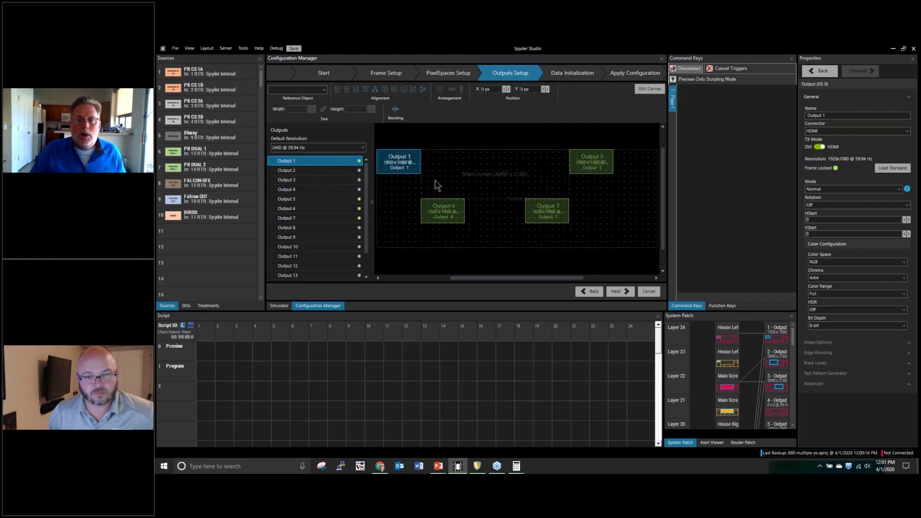
pyautogui.click(339, 198)
pyautogui.click(338, 170)
pyautogui.click(345, 163)
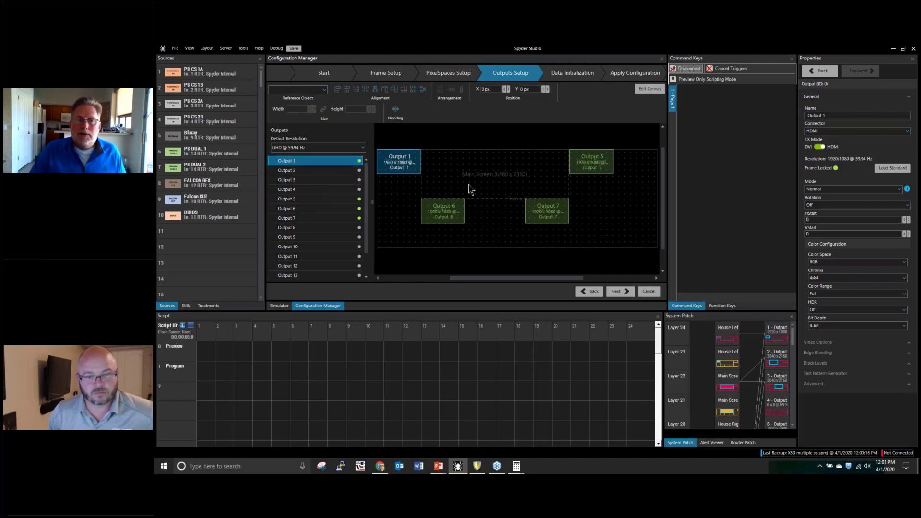
pyautogui.click(301, 180)
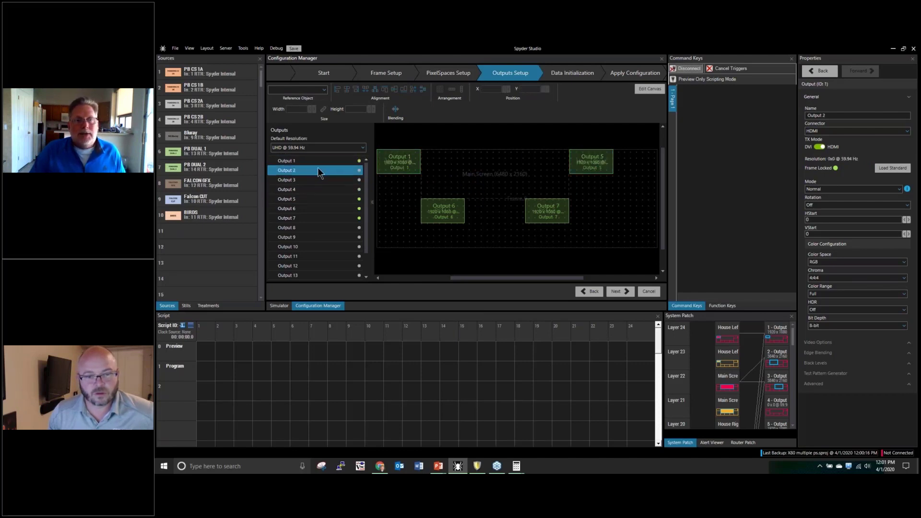
pyautogui.moveTo(312, 161); pyautogui.dragTo(454, 182)
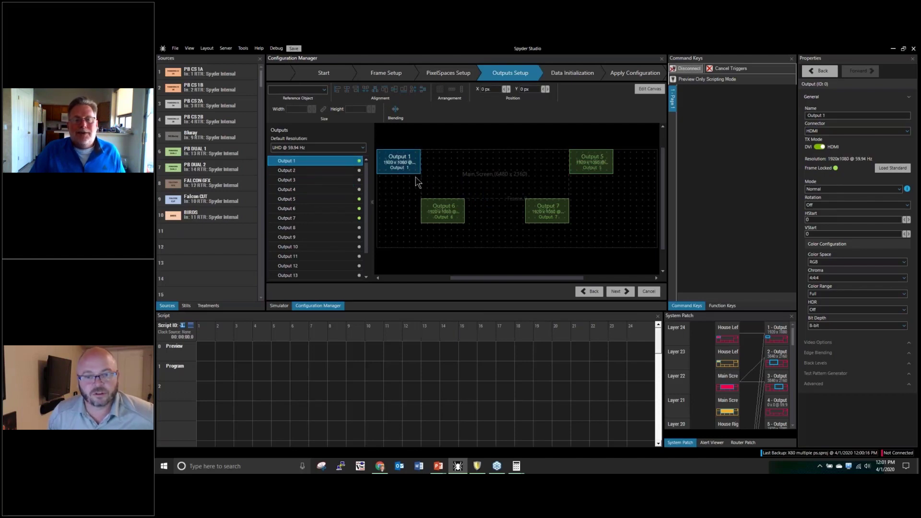
# Place Output 2 over Main Screen at about X 2579 px, Y 481 px, and add Output 3 to its right.
pyautogui.click(327, 171)
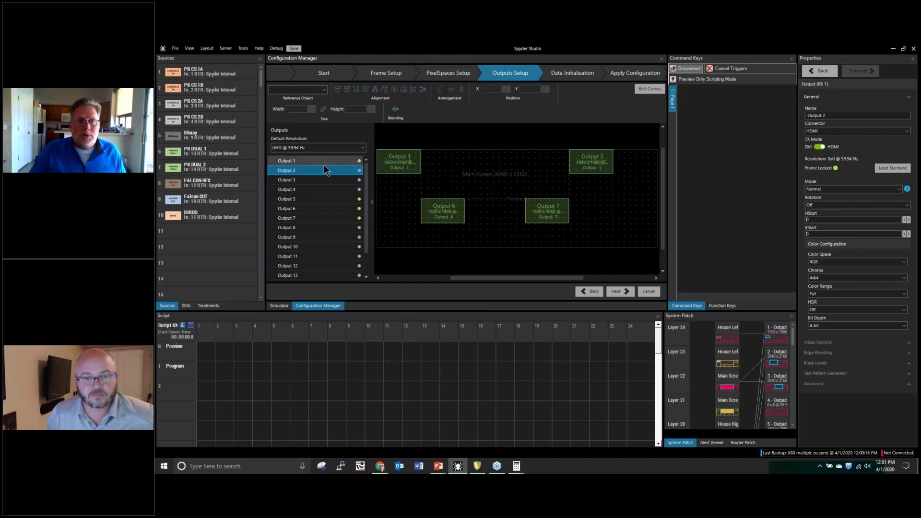
pyautogui.moveTo(324, 175); pyautogui.dragTo(434, 168)
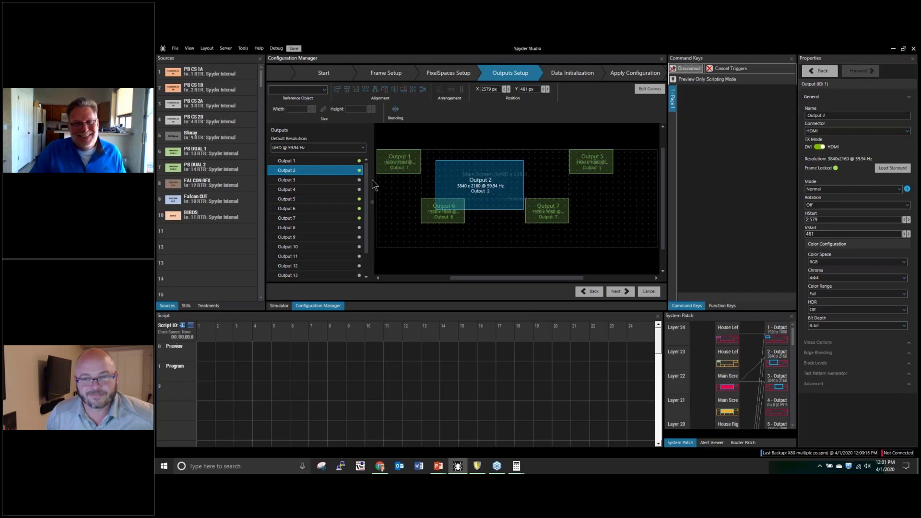
pyautogui.moveTo(349, 181); pyautogui.dragTo(527, 184)
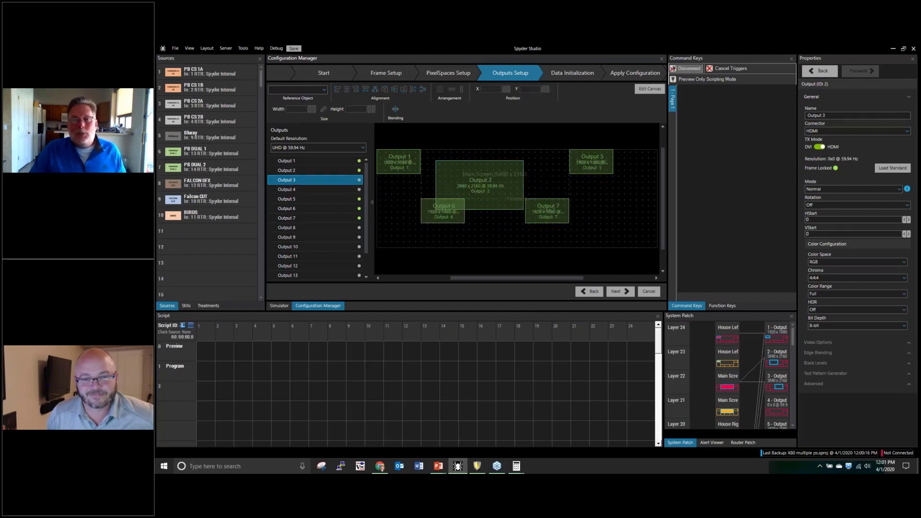
# Blend Output 2 and Output 3 together across the pixelspace, with Main Screen (6480 x 2160) as the reference object.
pyautogui.click(468, 163)
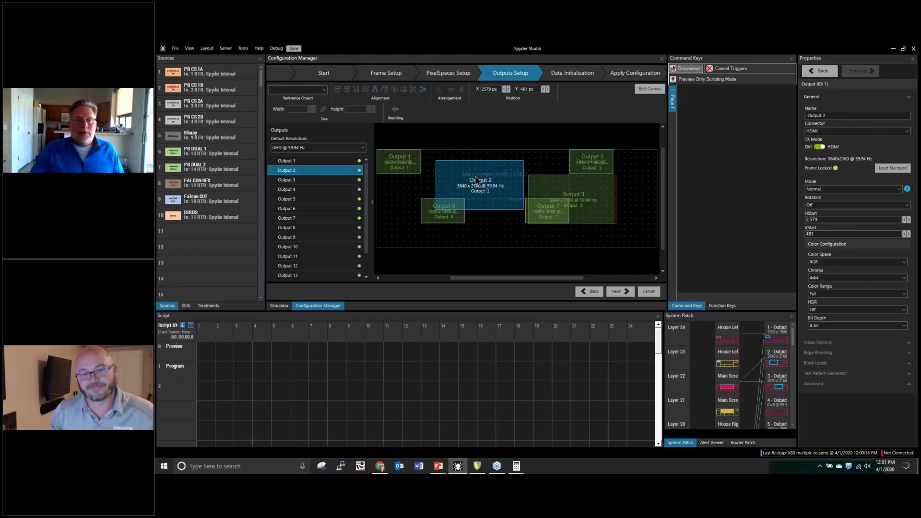
pyautogui.keyDown('ctrl'); pyautogui.click(617, 197); pyautogui.keyUp('ctrl')
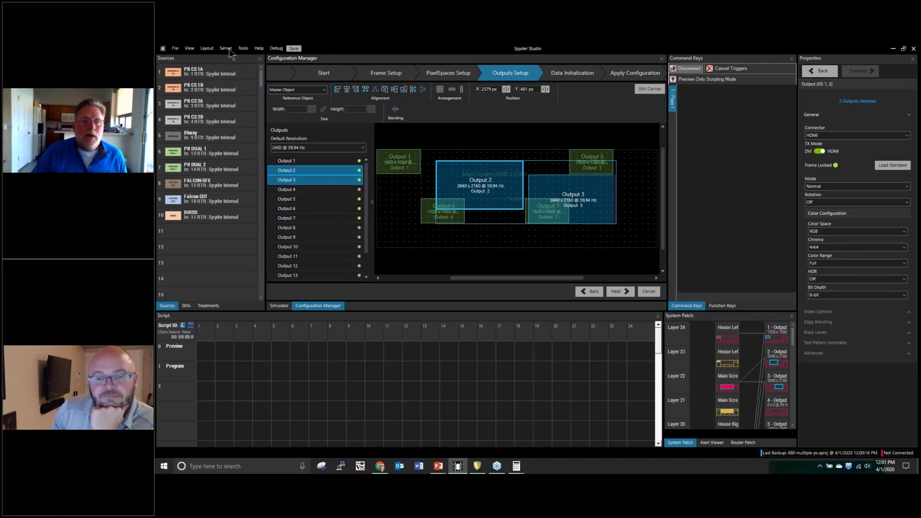
pyautogui.click(283, 89)
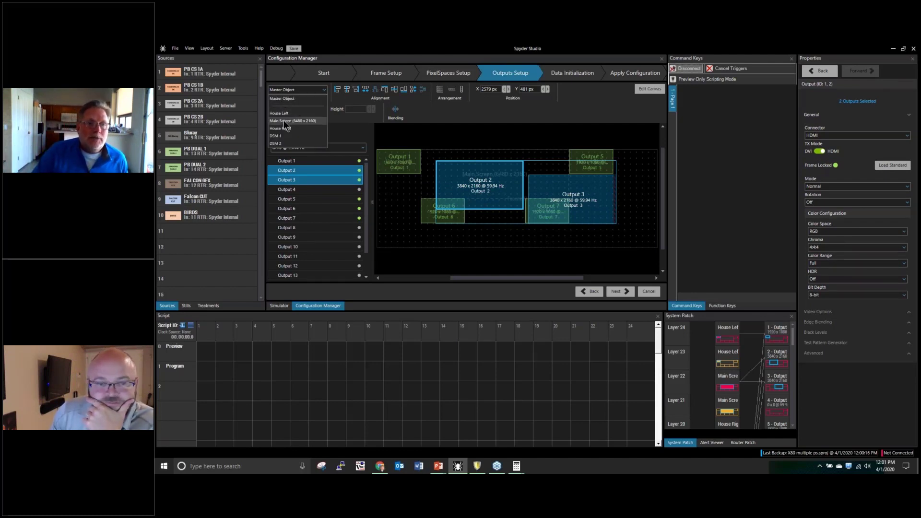
pyautogui.click(285, 118)
pyautogui.click(396, 110)
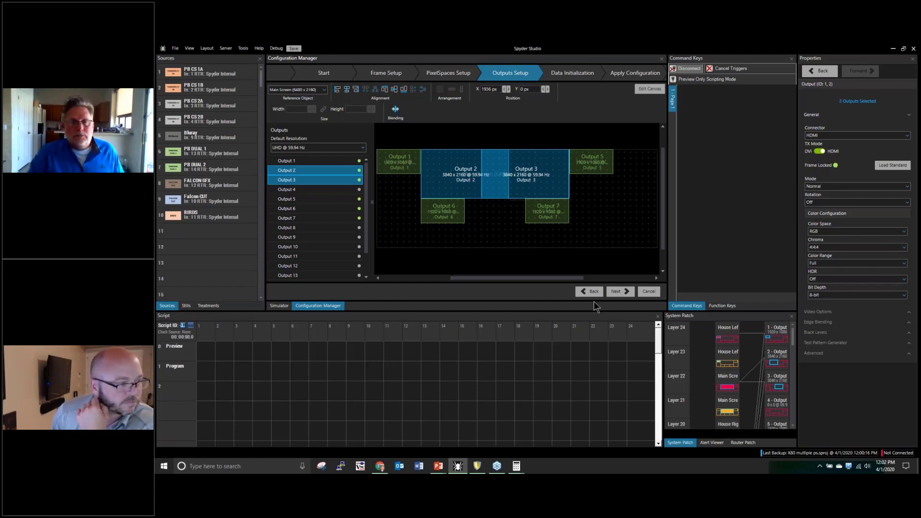
# Proceed past Data Initialization, apply the configuration to the local PC in Virtual Mode, and close the Configuration Manager.
pyautogui.click(628, 294)
pyautogui.click(629, 293)
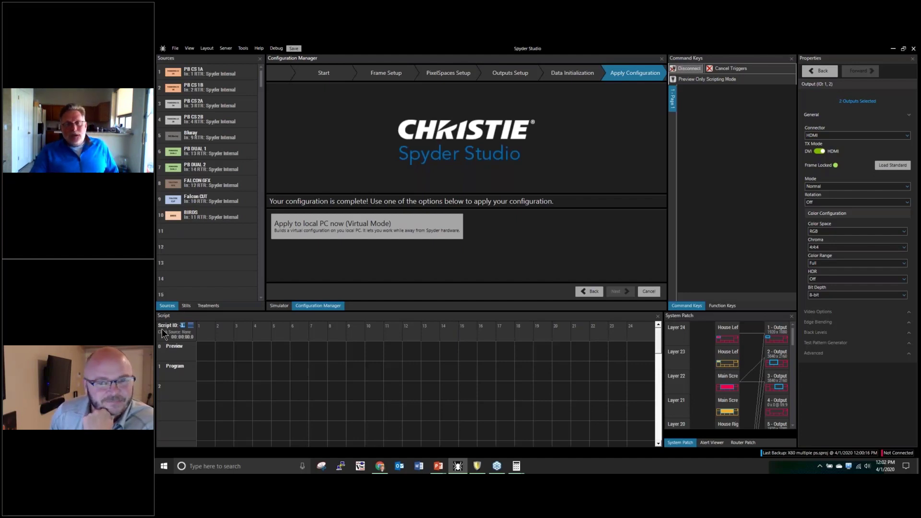
pyautogui.click(360, 234)
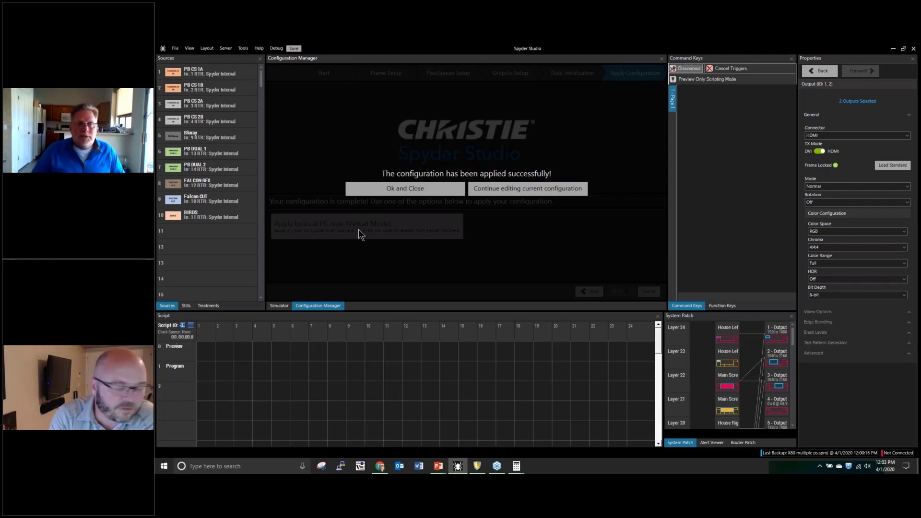
pyautogui.click(398, 189)
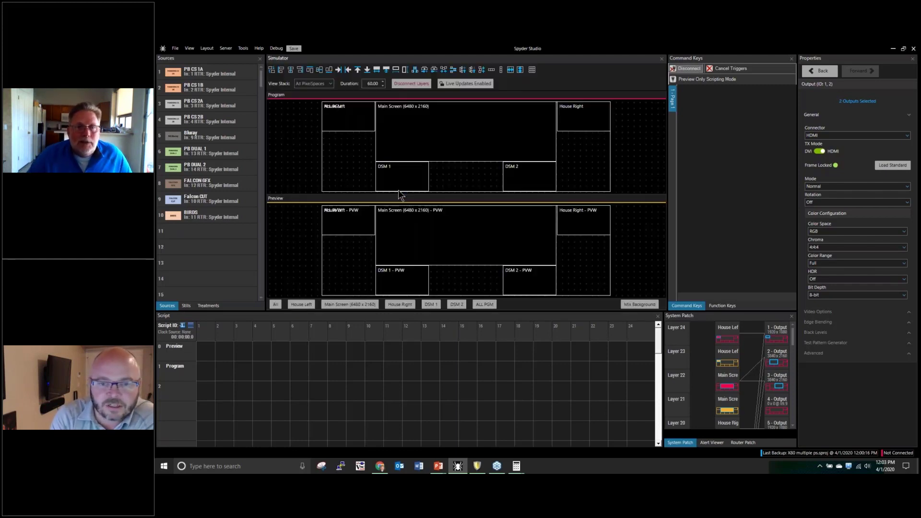